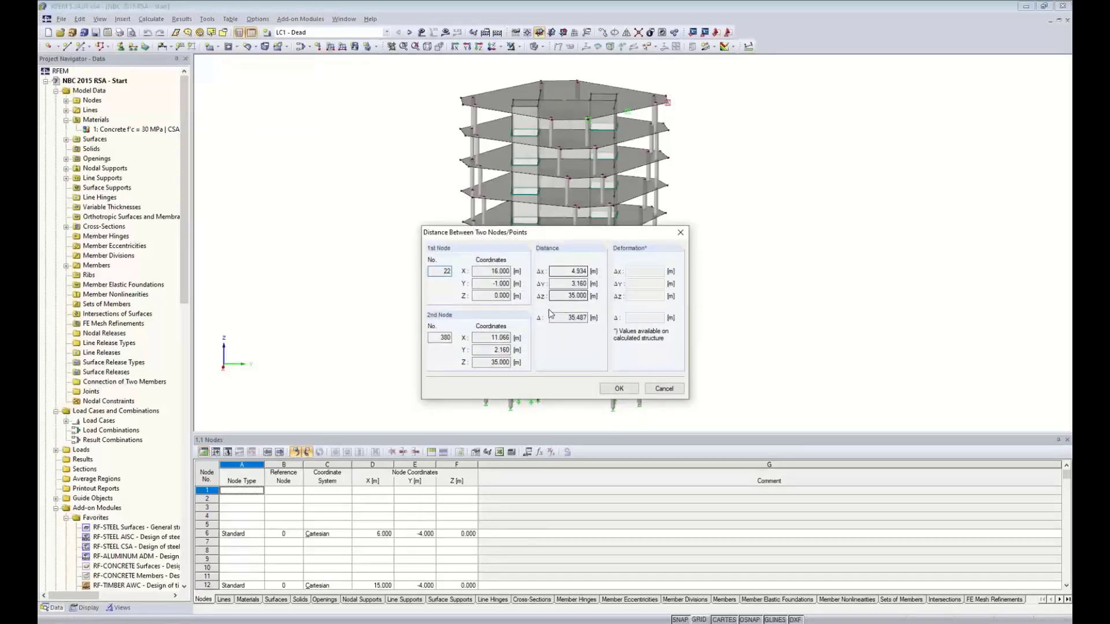
Close the distance measurement and examine the cross-section properties of a circular column on the building's uppermost storey
left_click(664, 388)
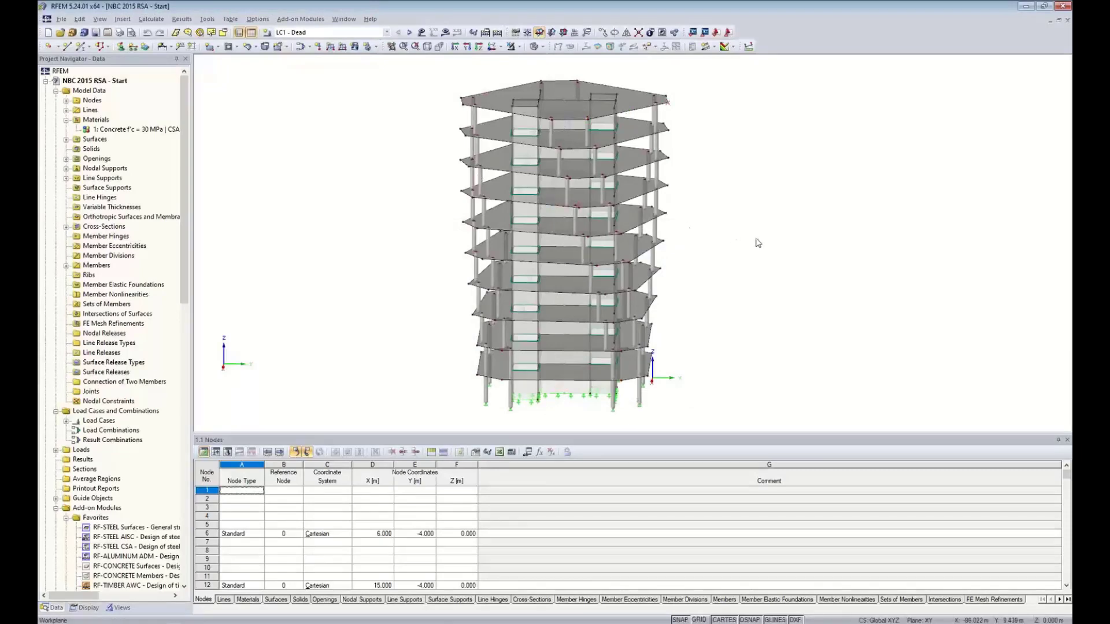
mouse_move(751, 240)
middle_mouse_down("ctrl")
mouse_move(717, 236)
mouse_move(812, 214)
mouse_move(758, 245)
middle_mouse_up("ctrl")
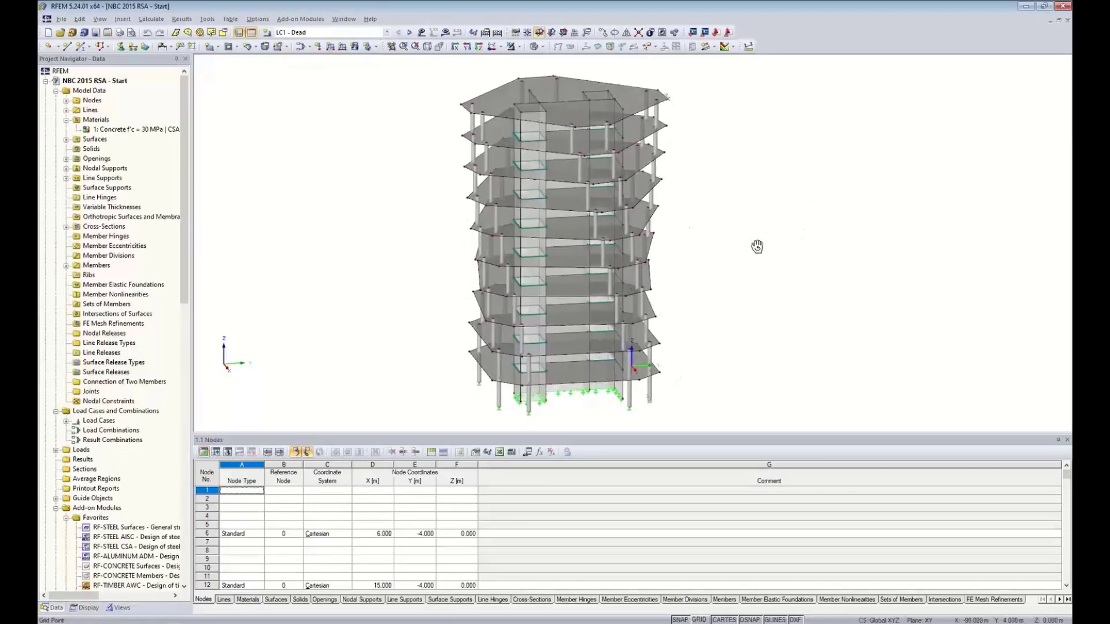
scroll(475, 149, "up", 3)
scroll(475, 149, "up", 1)
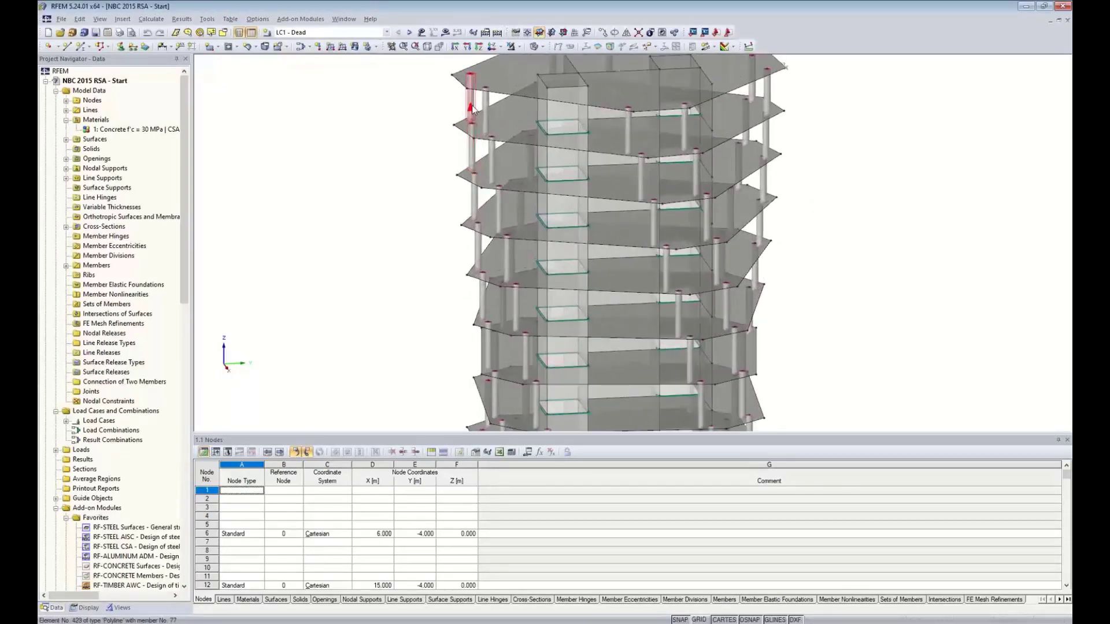
double_click(472, 110)
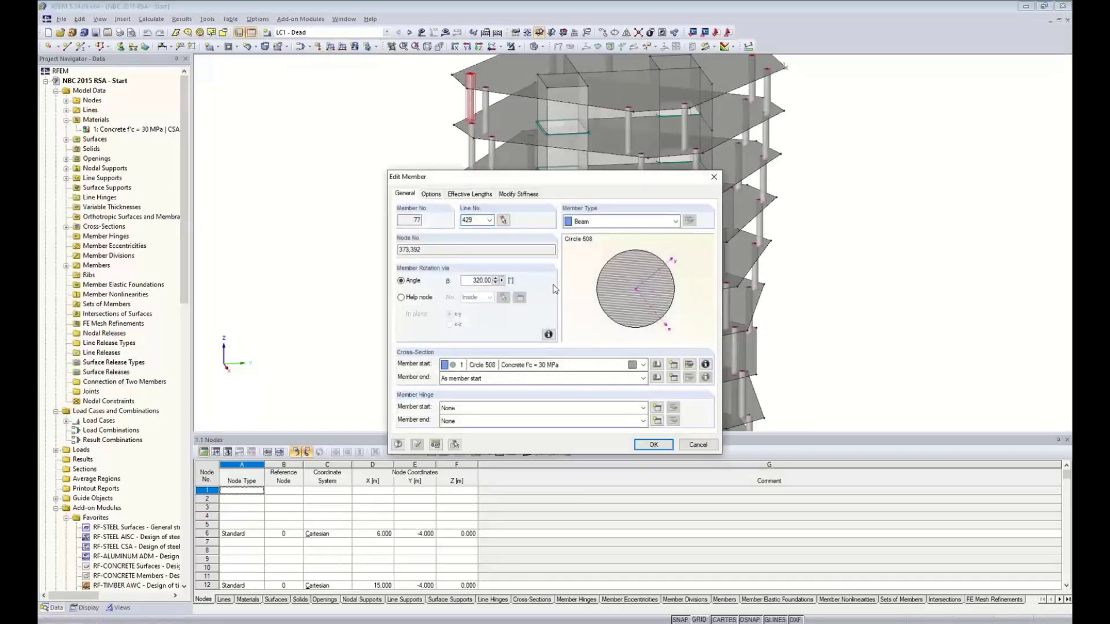
left_click(705, 364)
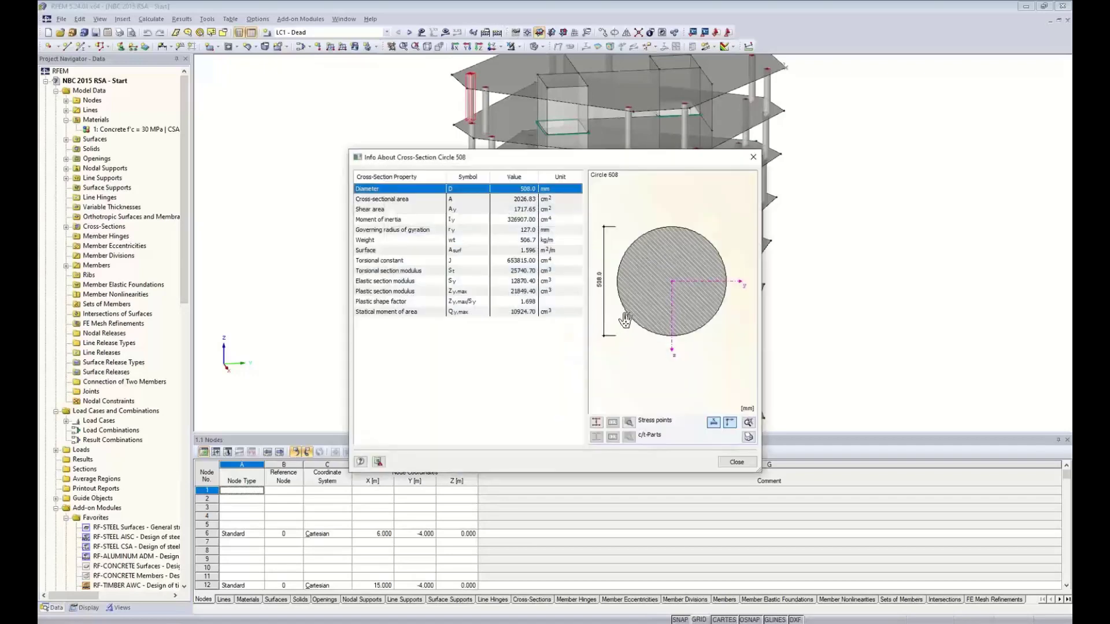
left_click(748, 463)
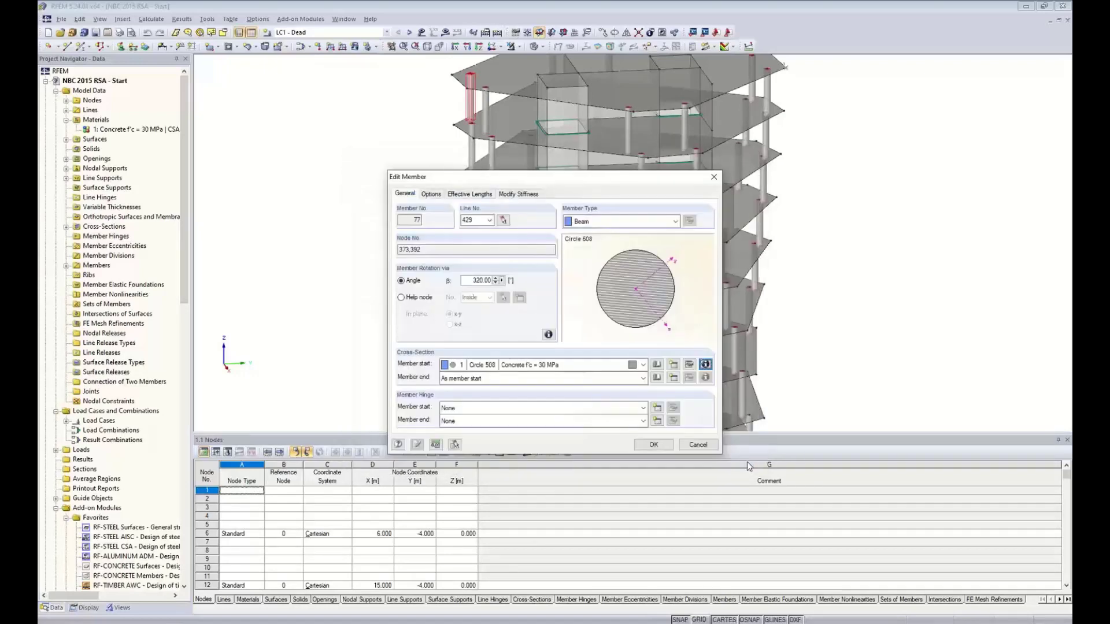
left_click(698, 445)
Inspect the thickness settings of the roof slab and of a core wall on the uppermost storey
scroll(378, 213, "down", 2)
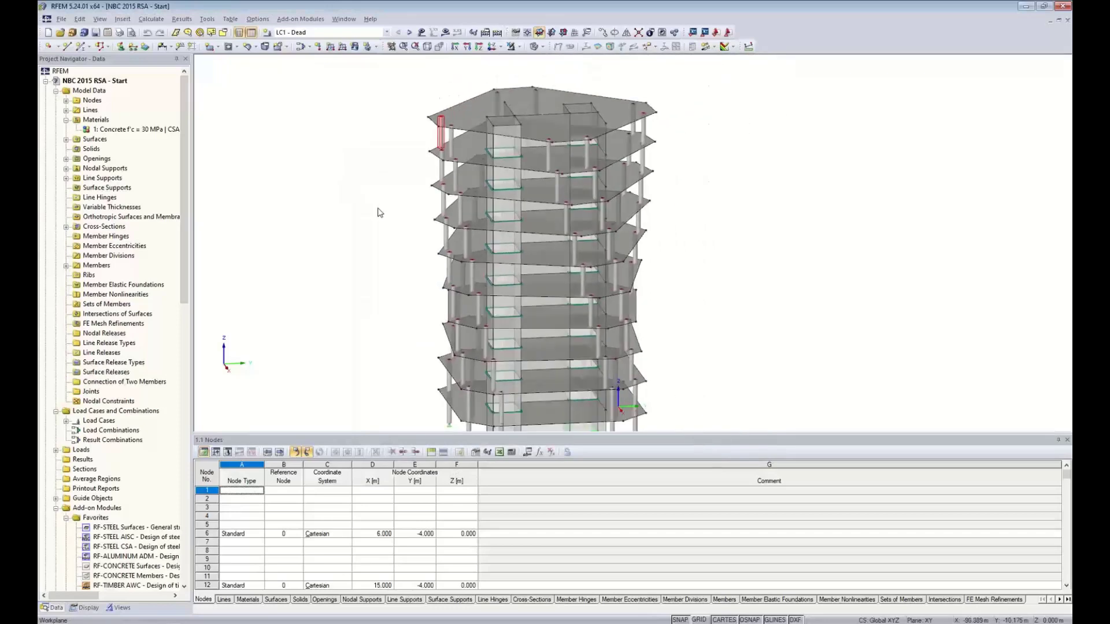
double_click(472, 112)
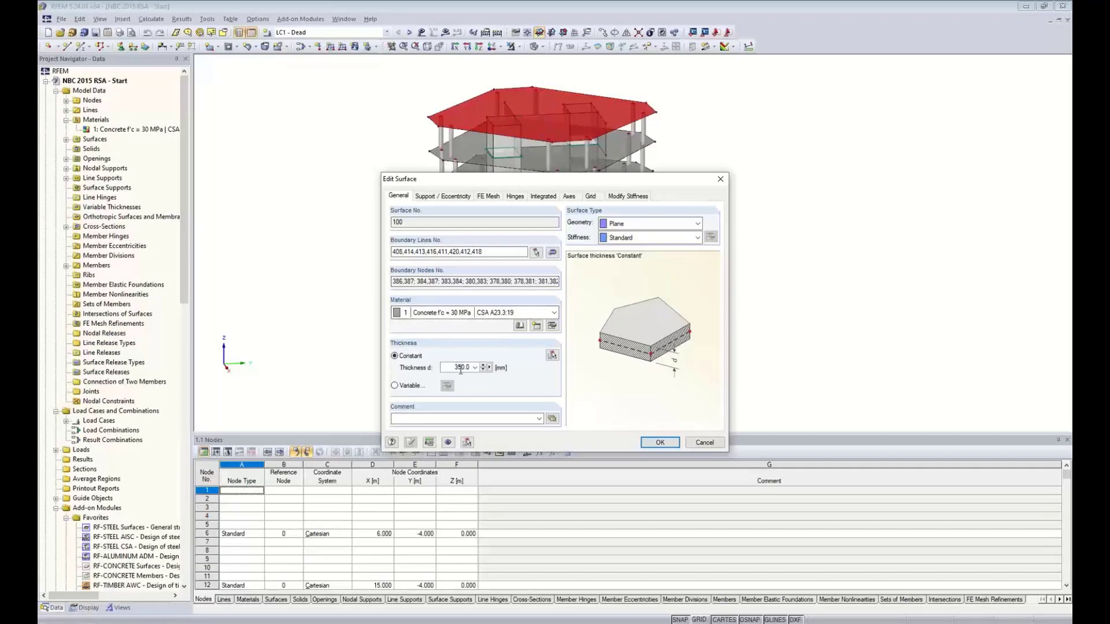
left_click(650, 443)
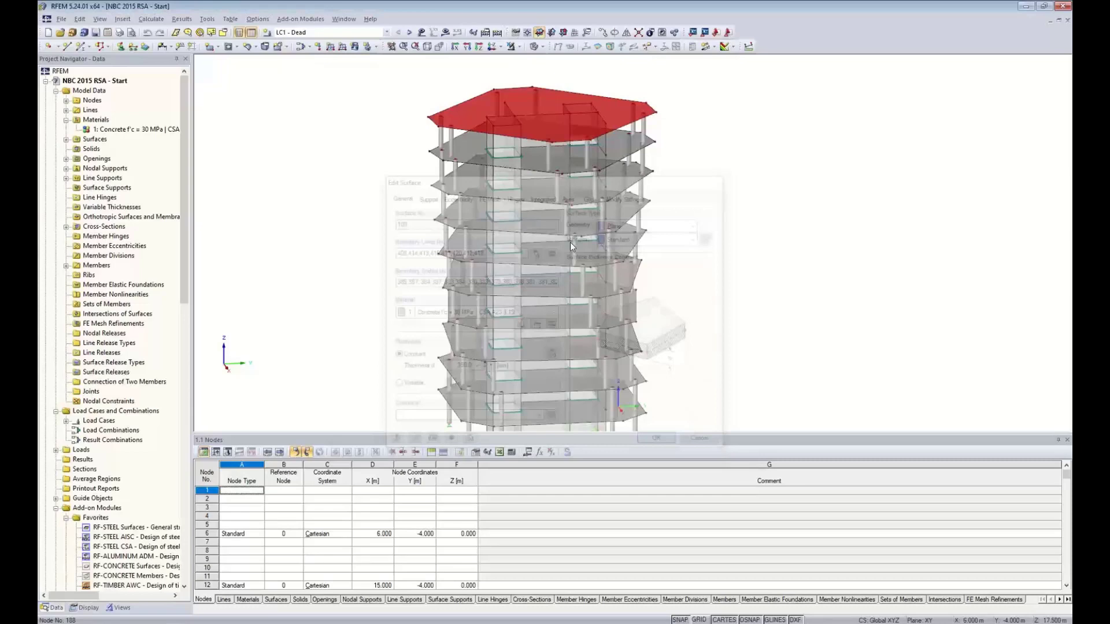
double_click(498, 141)
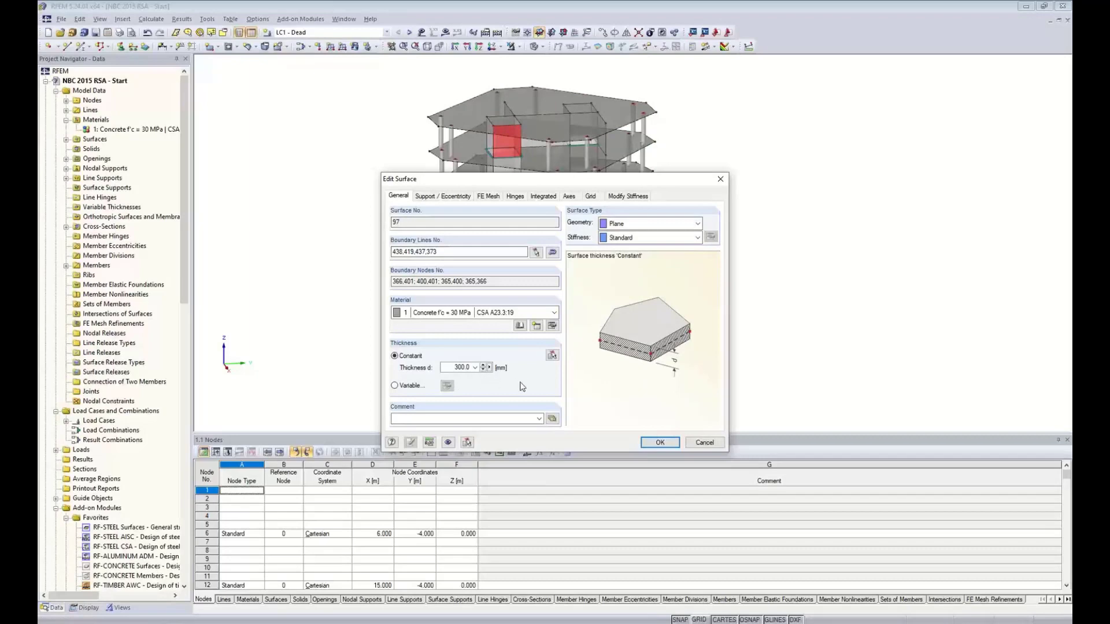
left_click(704, 444)
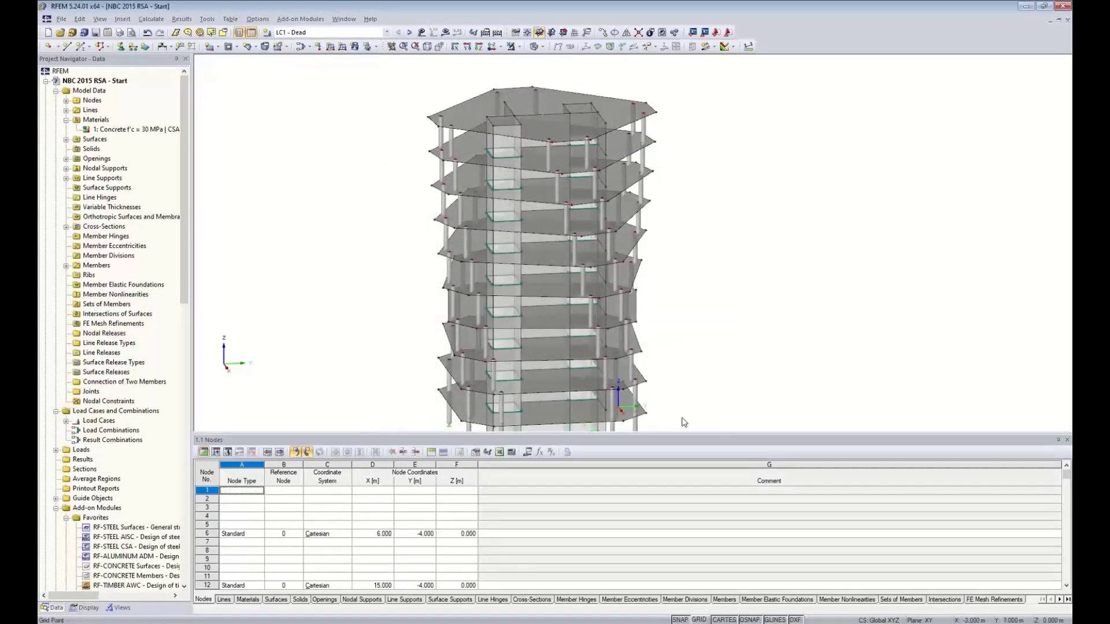
Enlarge the model view and display the loads of load case LC1 - Dead on the building
left_click_drag(677, 433, 664, 491)
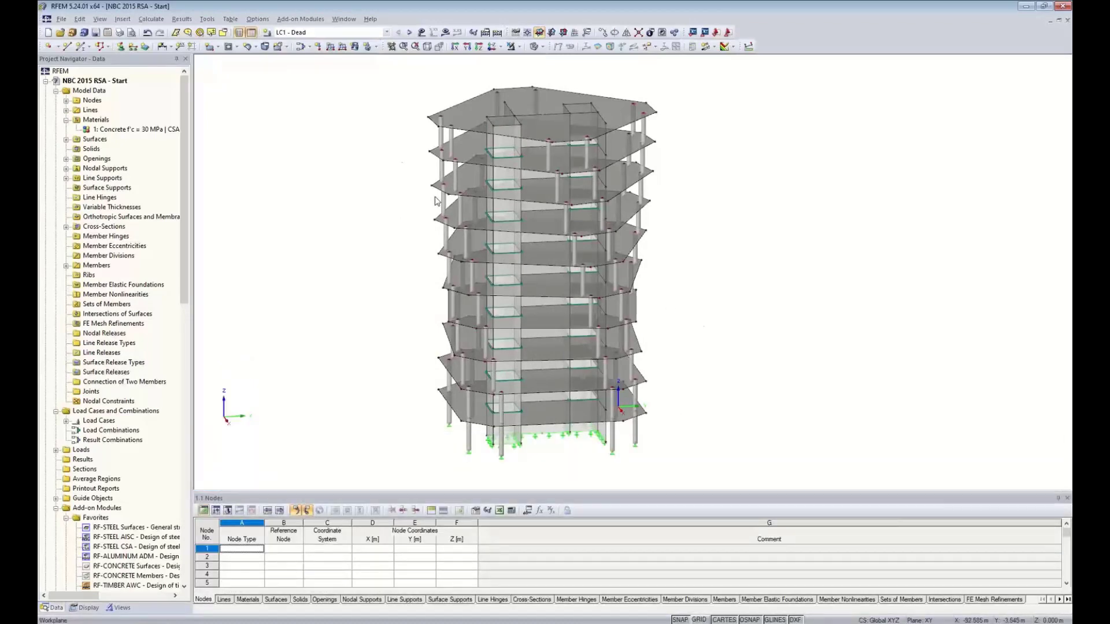
left_click(386, 32)
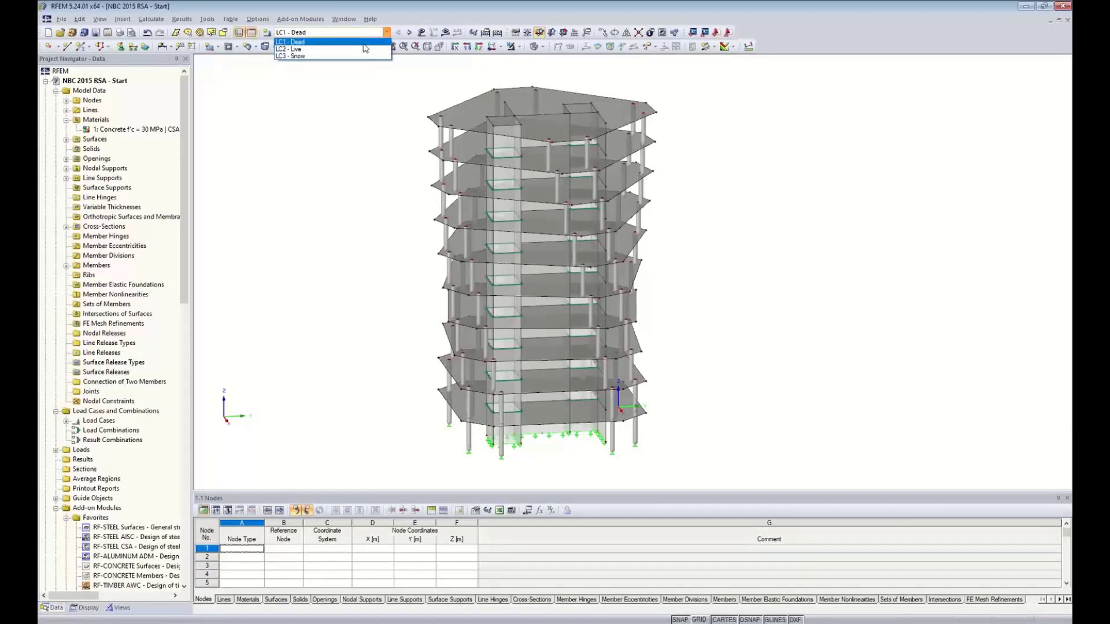
left_click(364, 42)
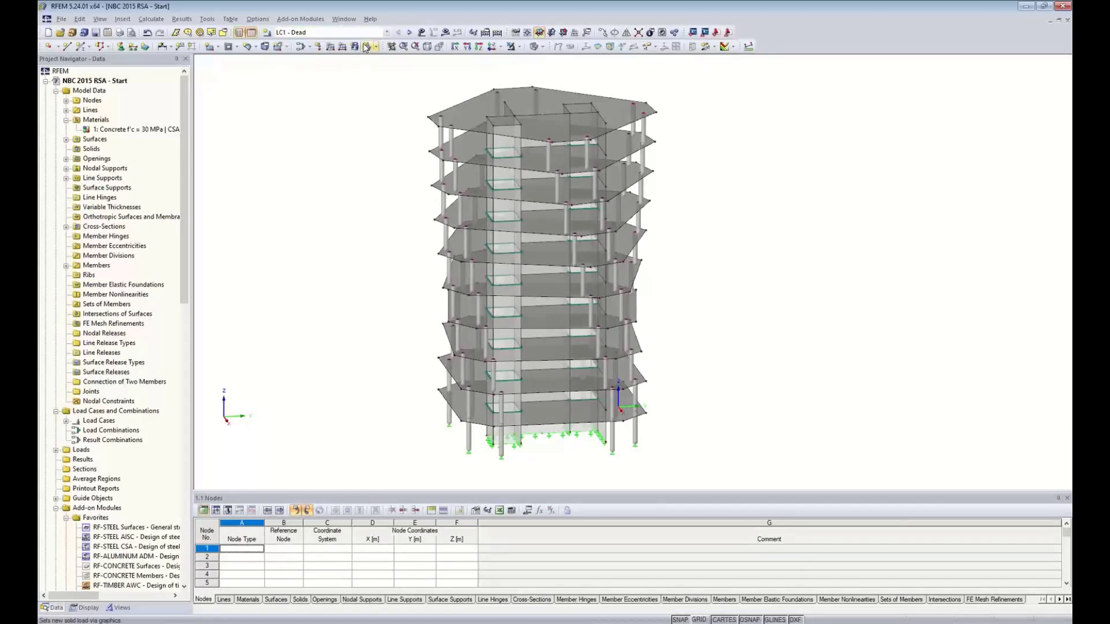
left_click(422, 32)
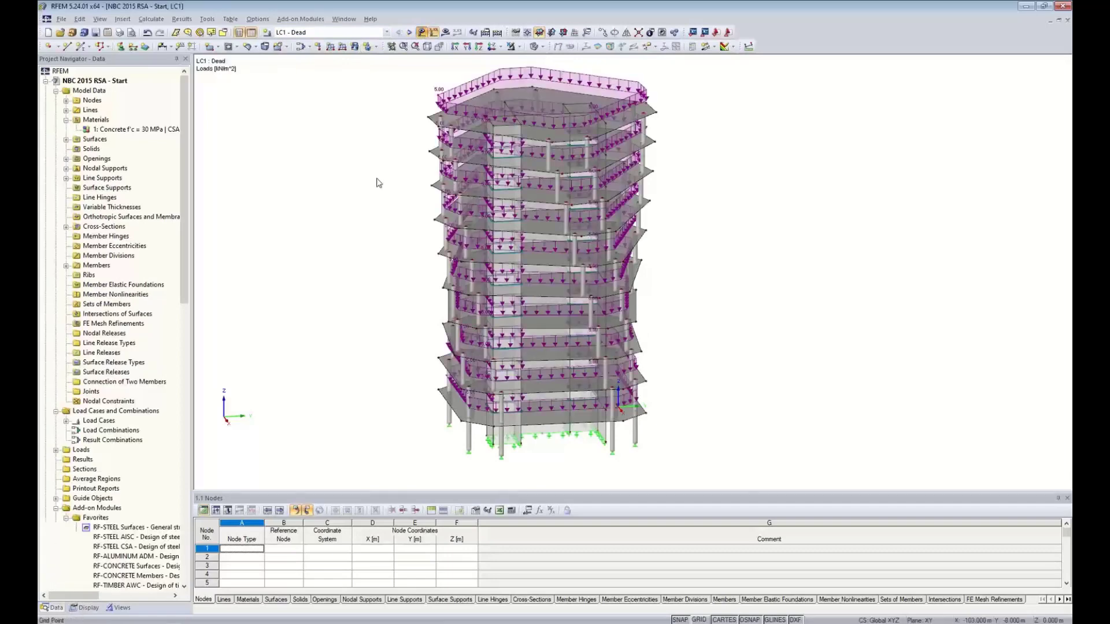
scroll(360, 261, "down", 2)
mouse_move(376, 315)
middle_mouse_down()
mouse_move(398, 291)
mouse_move(360, 312)
middle_mouse_up()
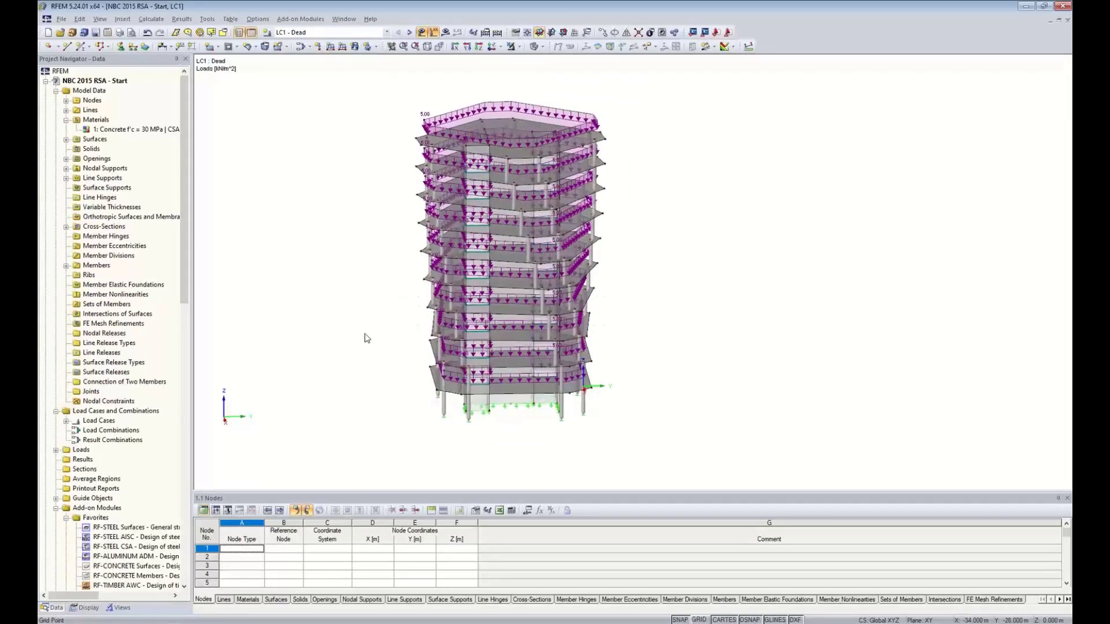
scroll(382, 164, "up", 2)
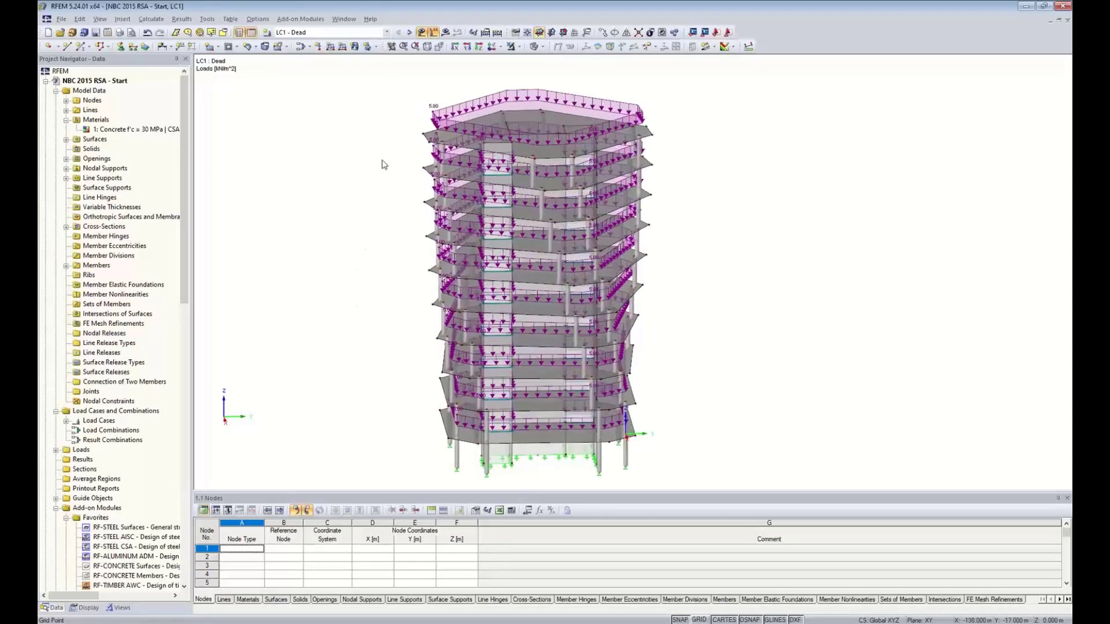
Review the loads of LC2 - Live and LC3 - Snow on the model and hide the load display
left_click(409, 32)
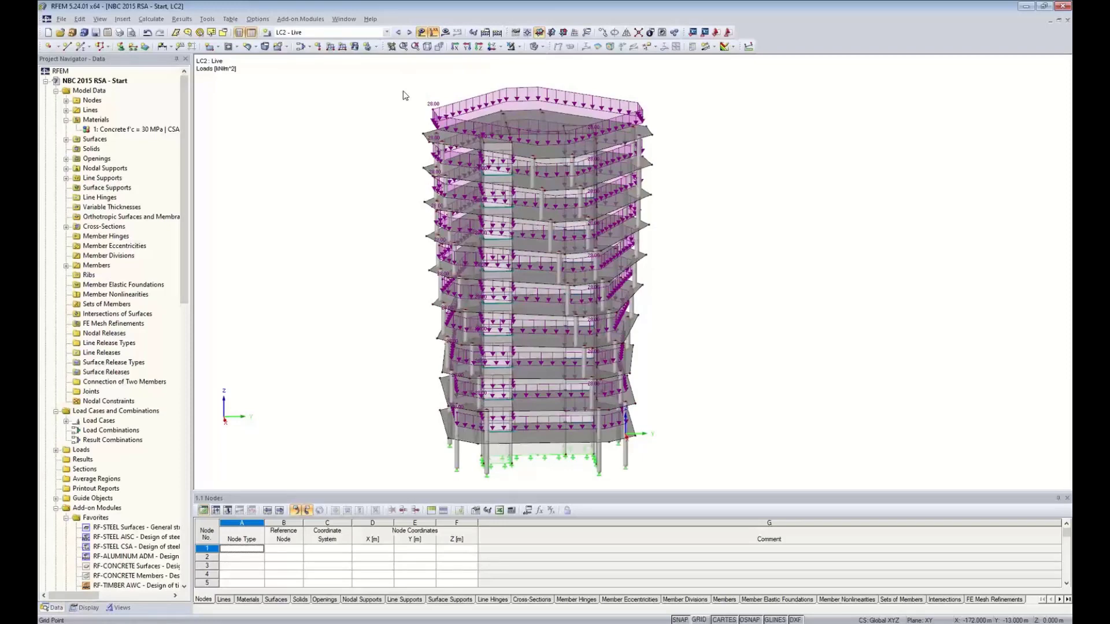
left_click(409, 33)
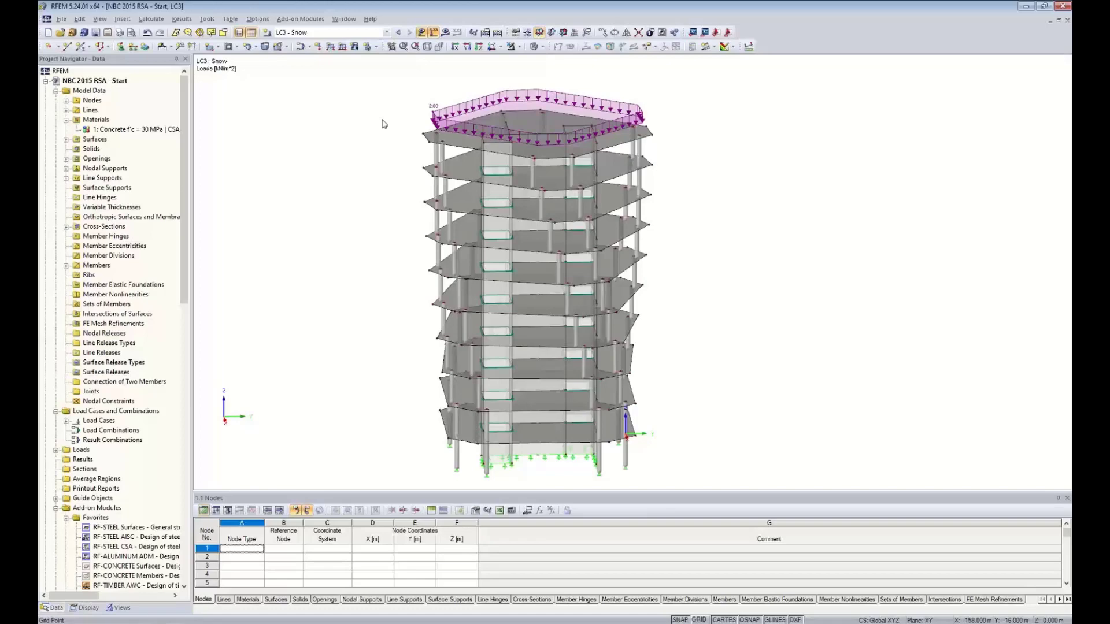
left_click(433, 33)
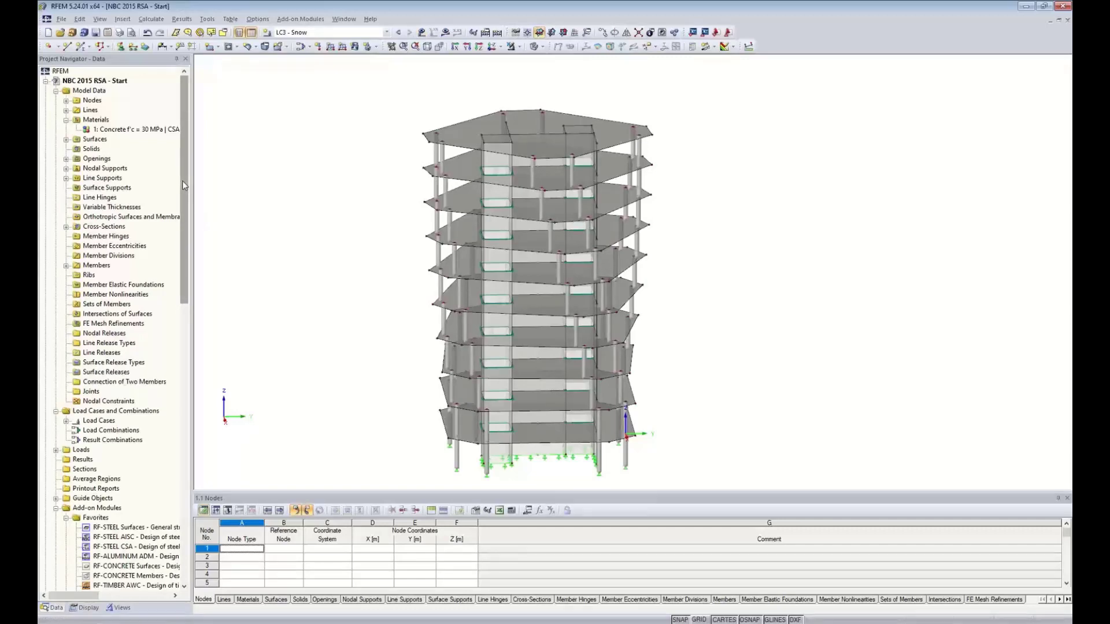
Open the RF-DYNAM Pro dynamic analysis add-on module and activate mass combinations alongside natural vibrations
left_click_drag(182, 181, 161, 170)
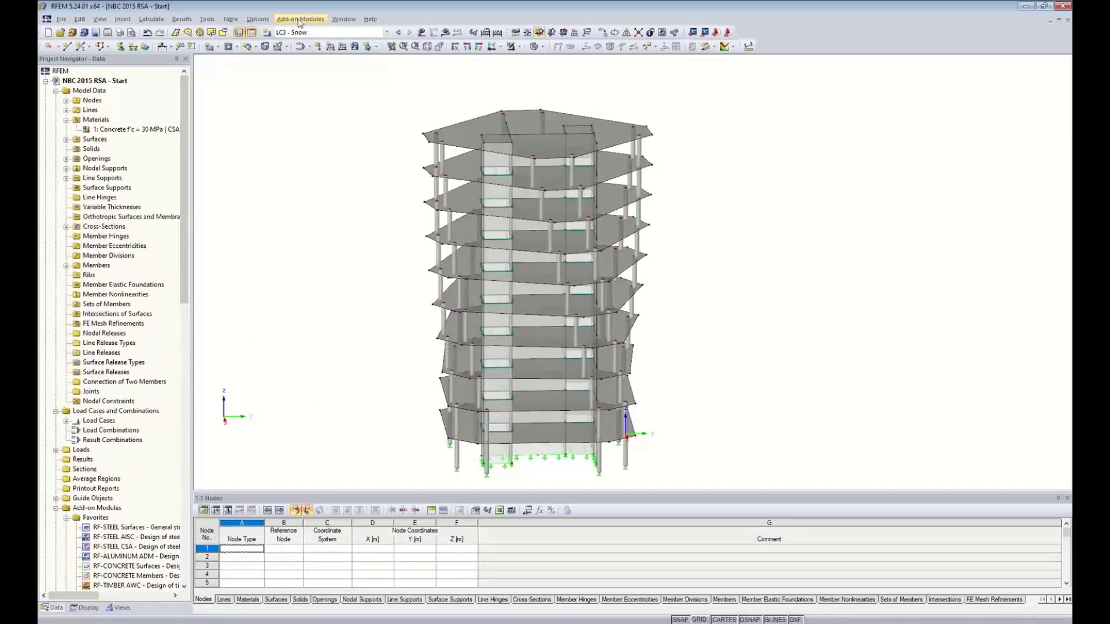
left_click(299, 20)
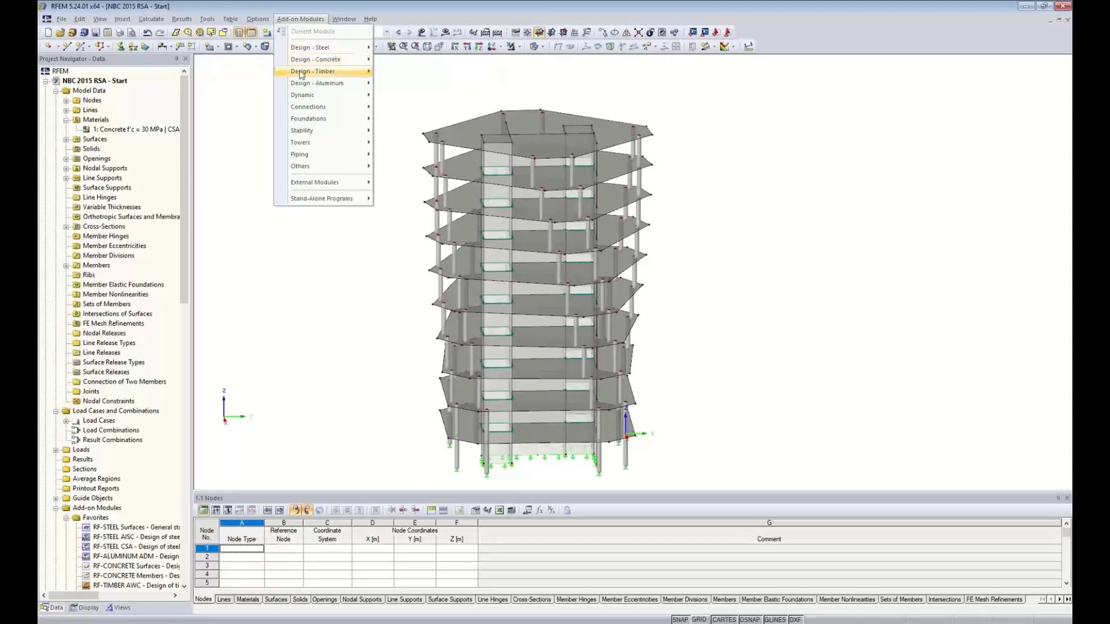
mouse_move(302, 96)
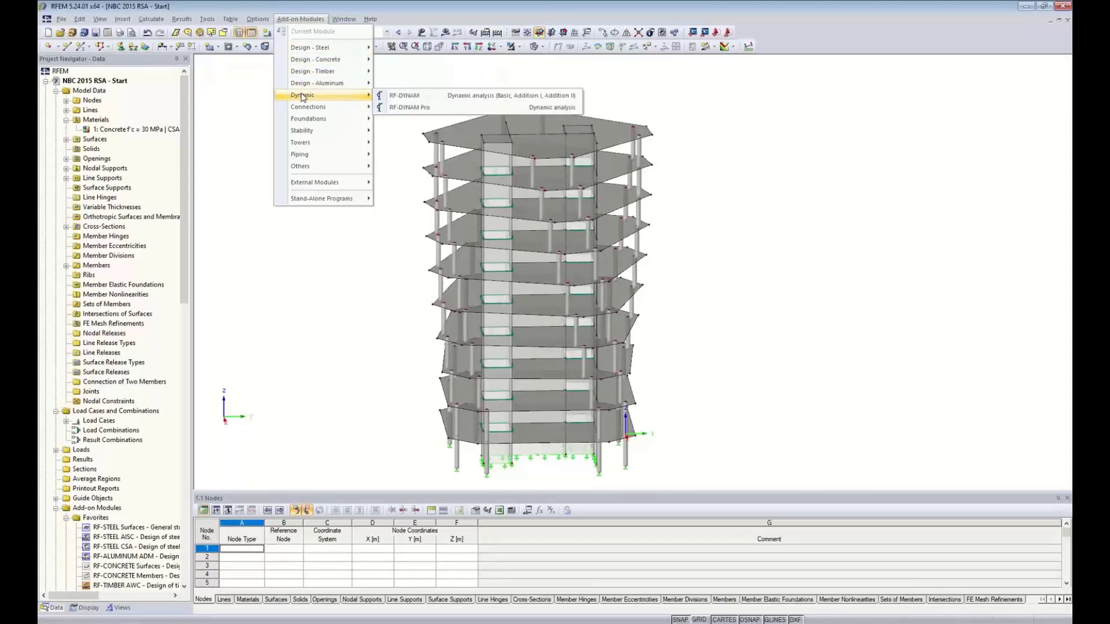
left_click(405, 107)
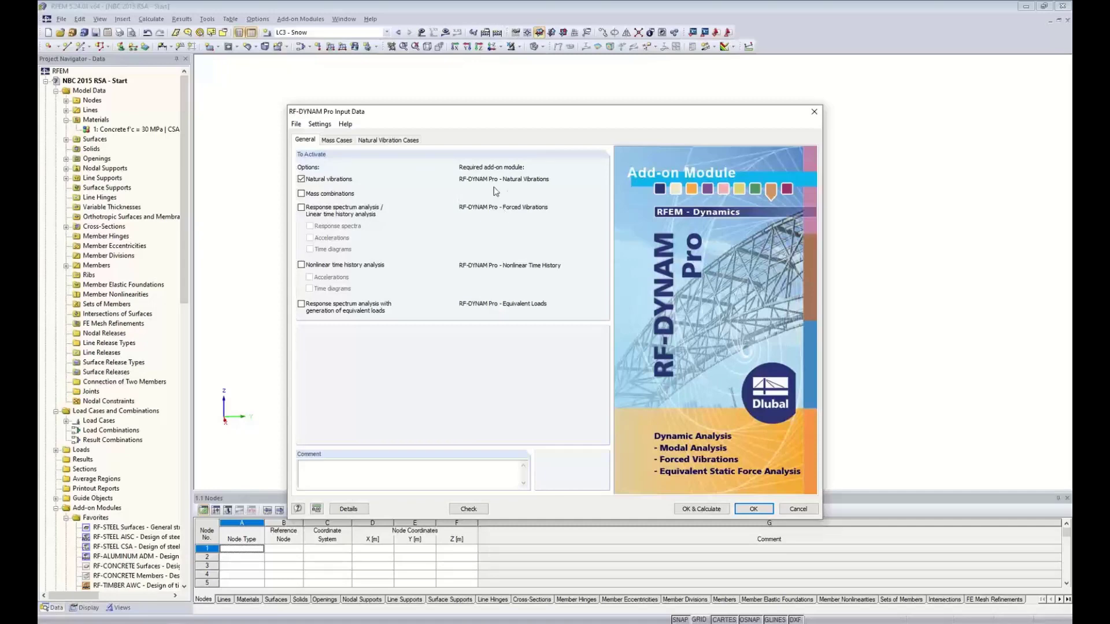
left_click(302, 194)
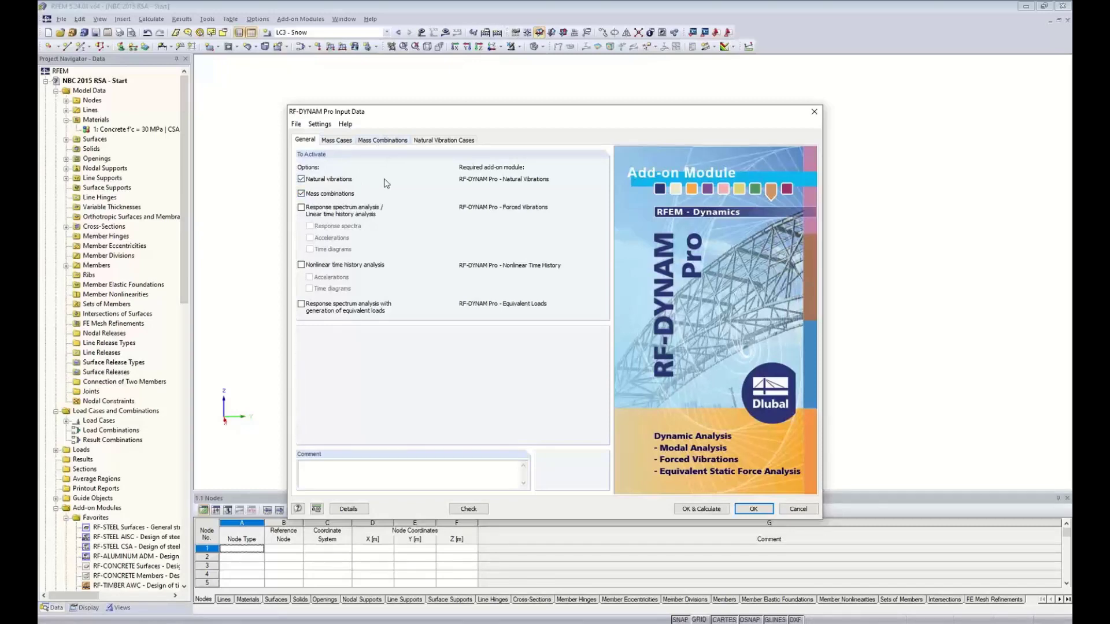
Define mass case MC1 as Dead, excluding structure self-weight and taking masses from the force components of LC1 - Dead
left_click(336, 140)
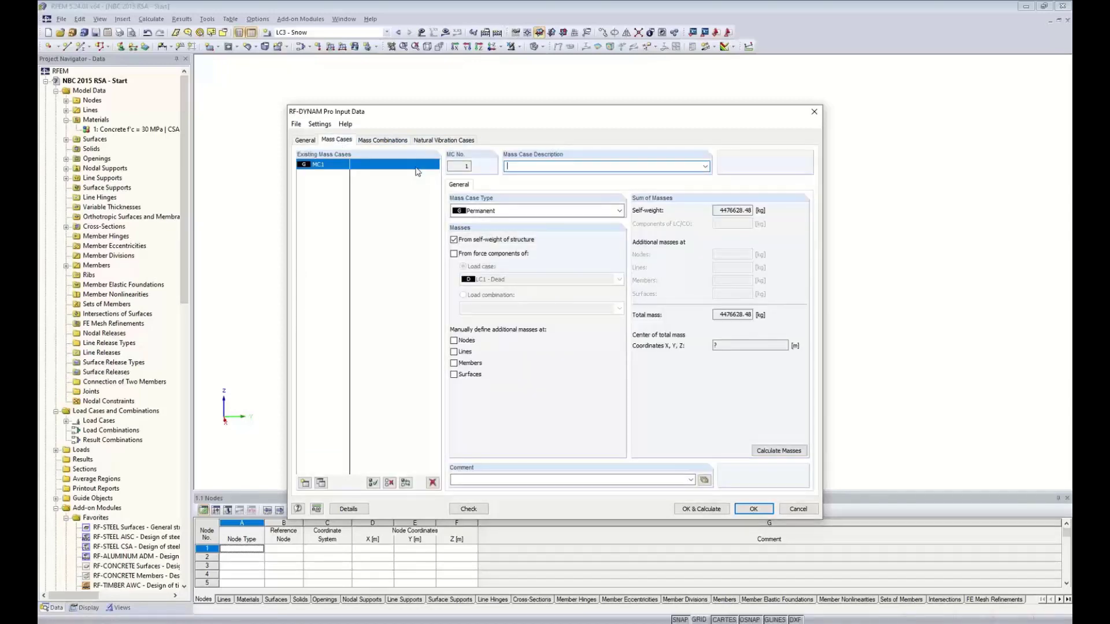
type("Dead")
left_click(454, 240)
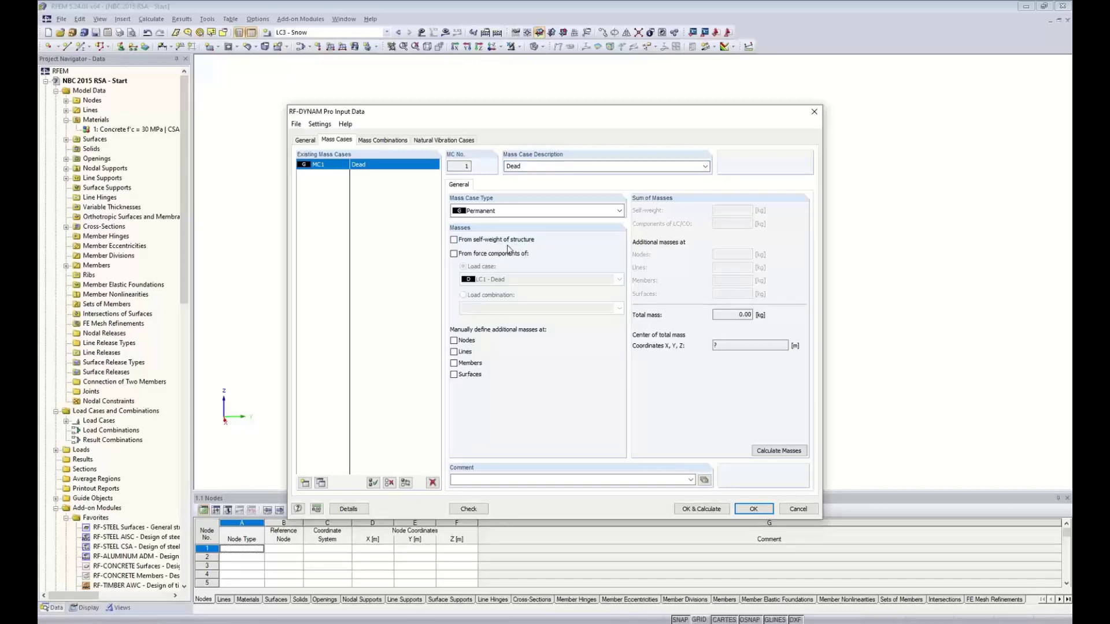
left_click(454, 254)
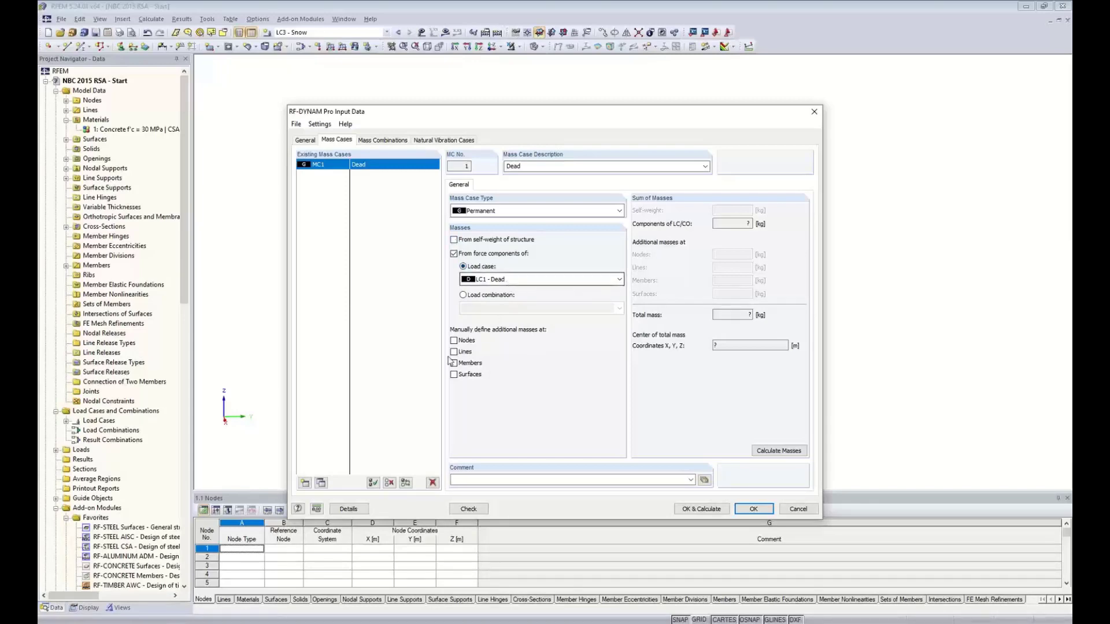
Copy the Dead mass case, describe the copy as Live and base its force components on LC2 - Live
left_click(321, 482)
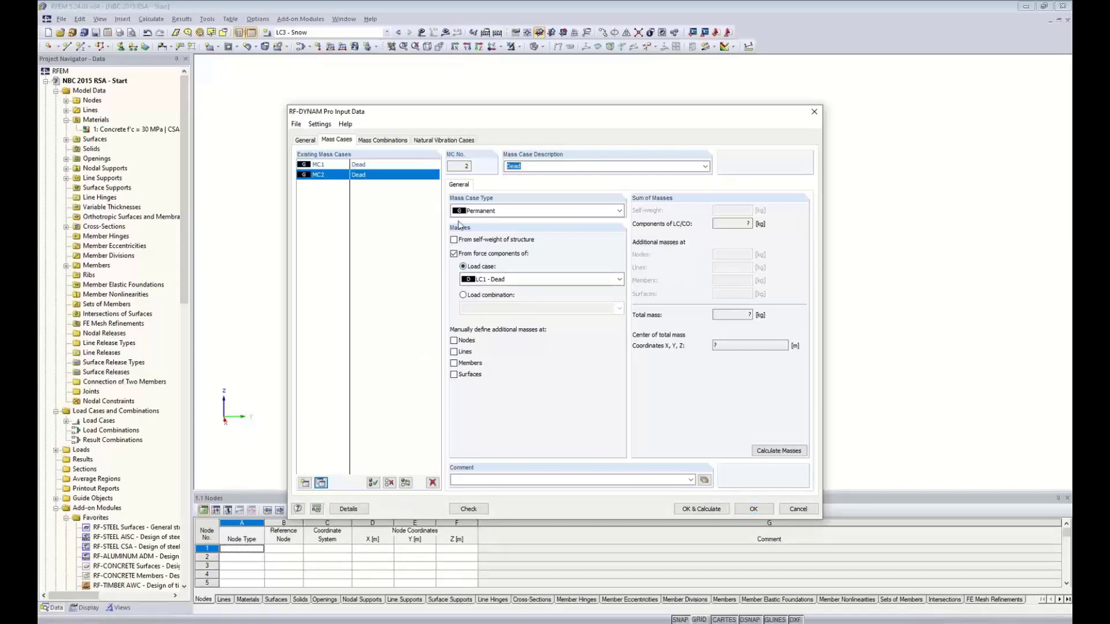
type("Live")
left_click(514, 279)
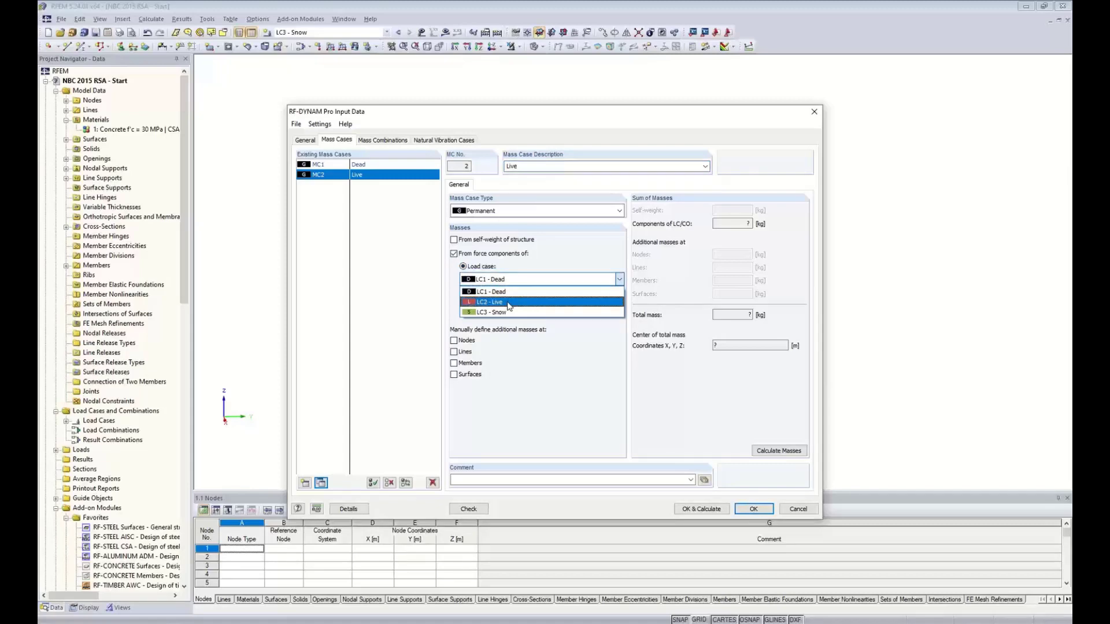
left_click(509, 302)
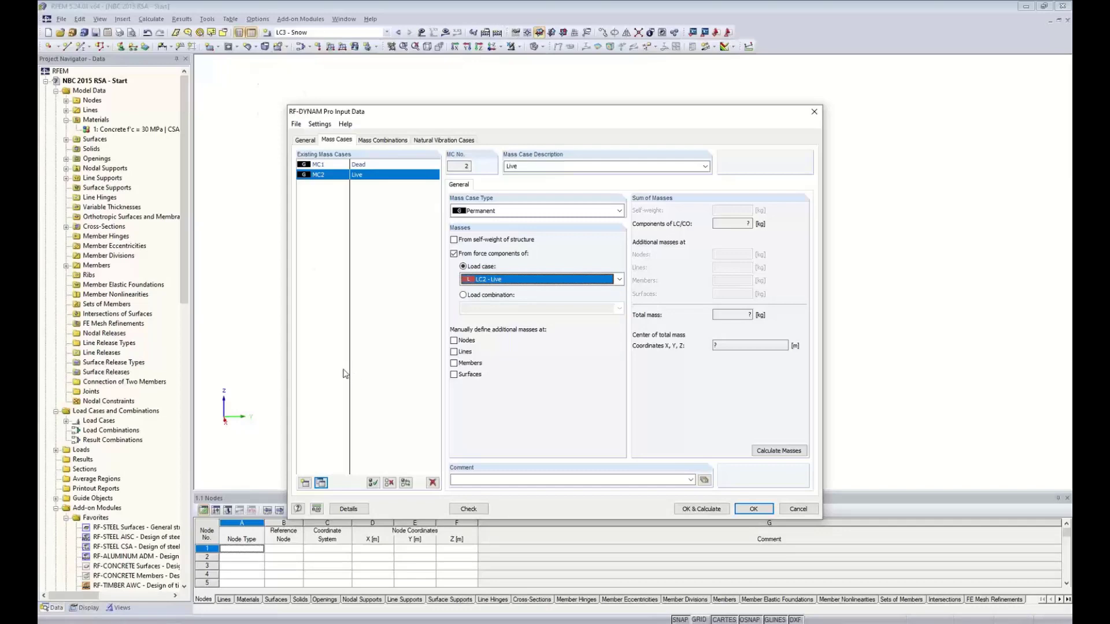
Copy the Live mass case, describe the copy as Snow and base its force components on LC3 - Snow
left_click(322, 483)
left_click(321, 483)
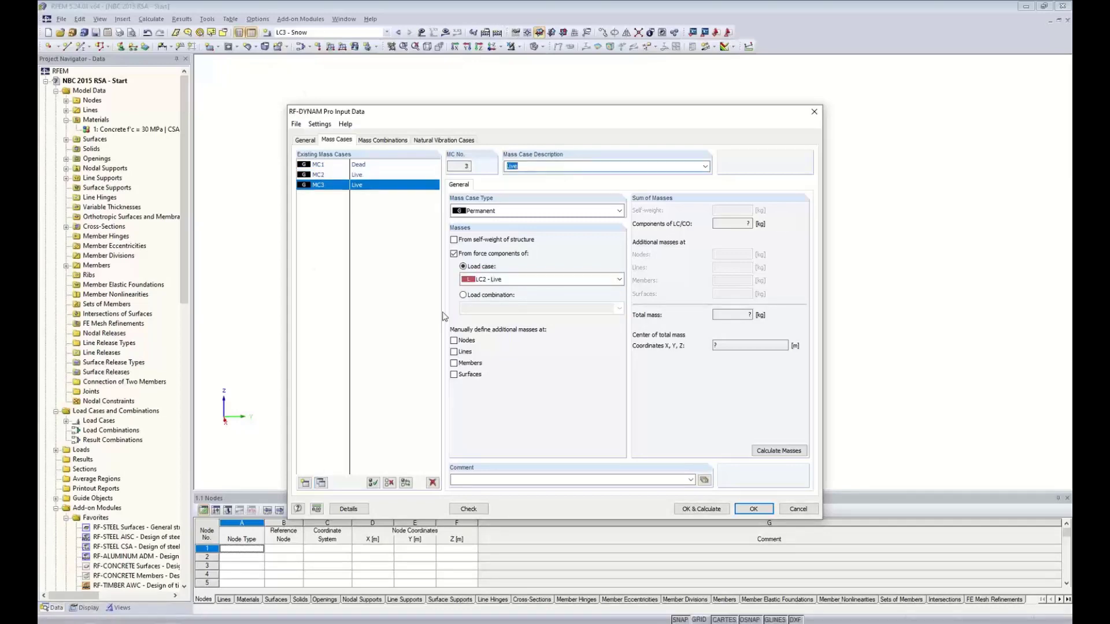
type("Snow")
left_click(471, 279)
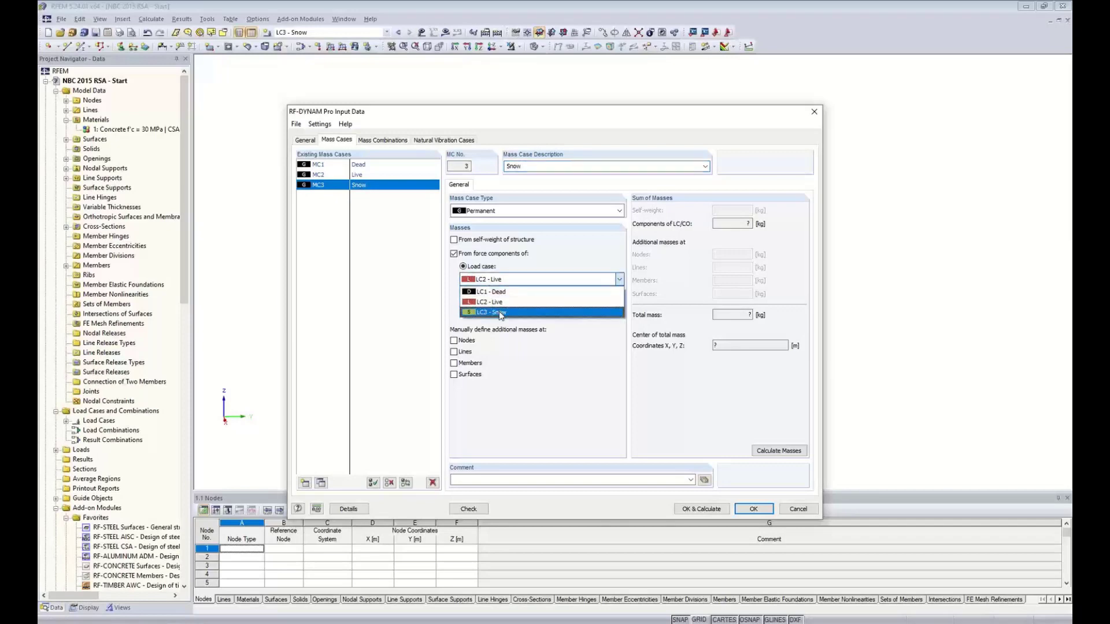
left_click(501, 314)
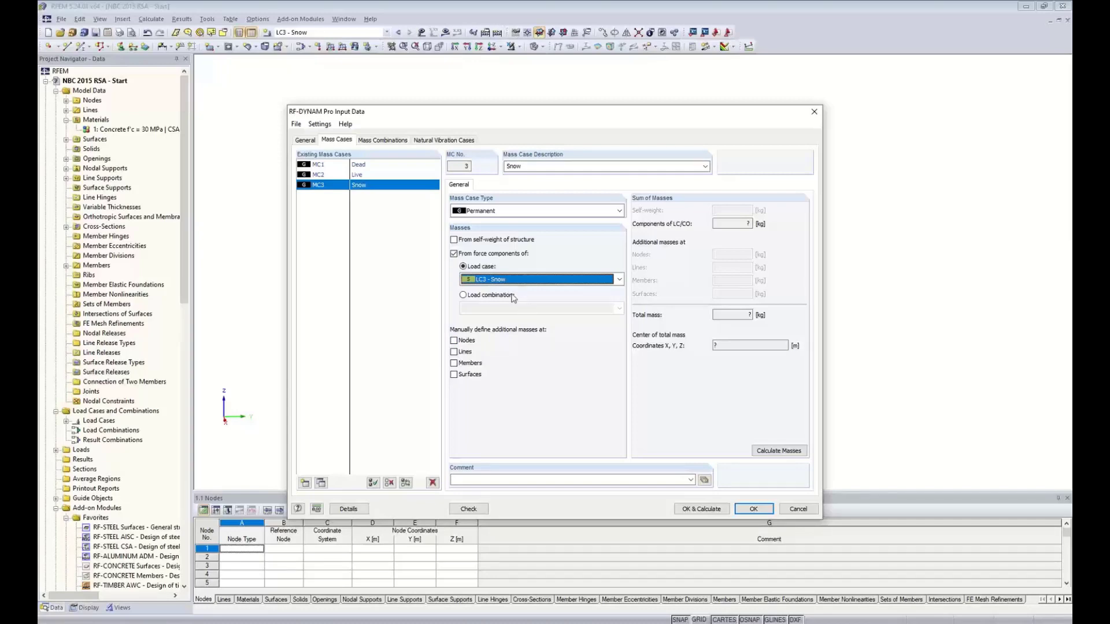
Enable additional nodal and line masses for the Snow mass case and assign roof nodes 392 and 393 to the first nodal mass row
left_click(453, 340)
left_click(454, 352)
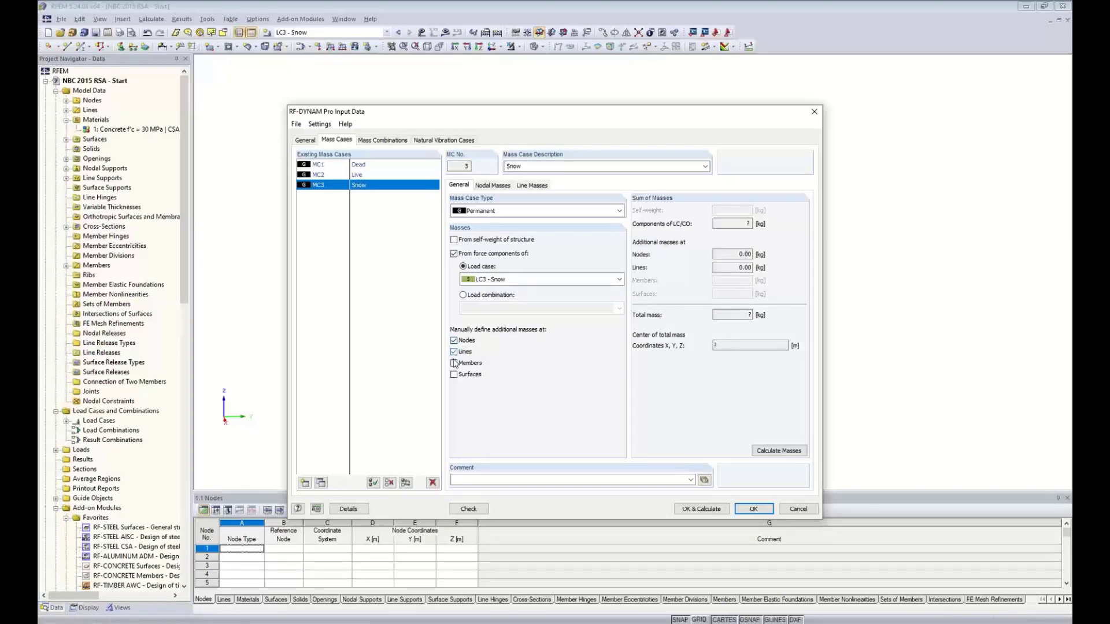
left_click(492, 186)
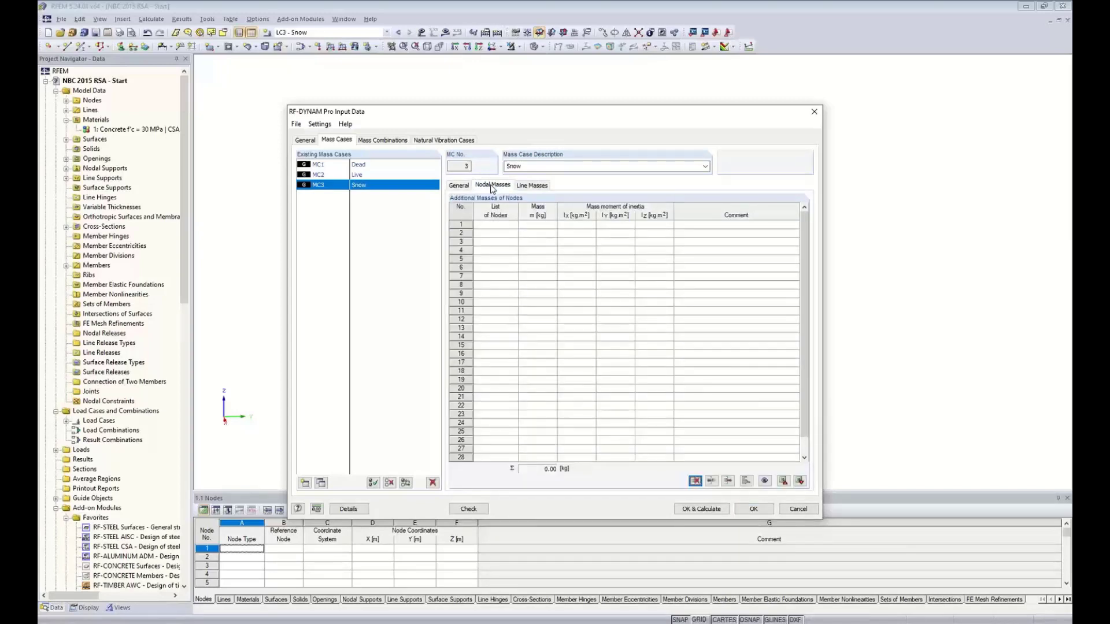
left_click(495, 225)
left_click(513, 225)
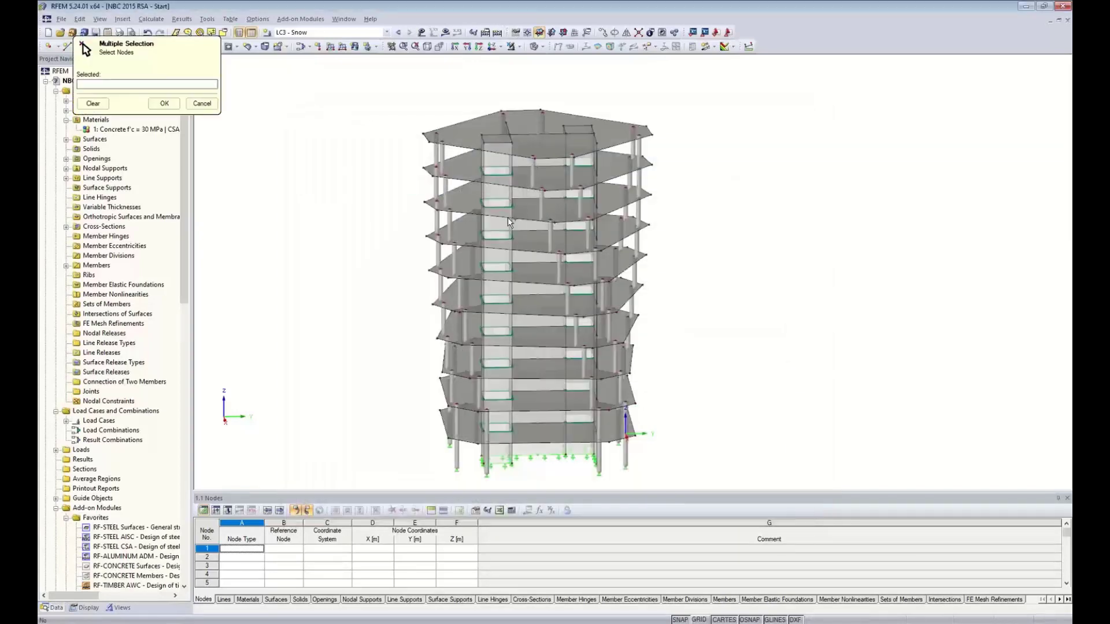
left_click(438, 130)
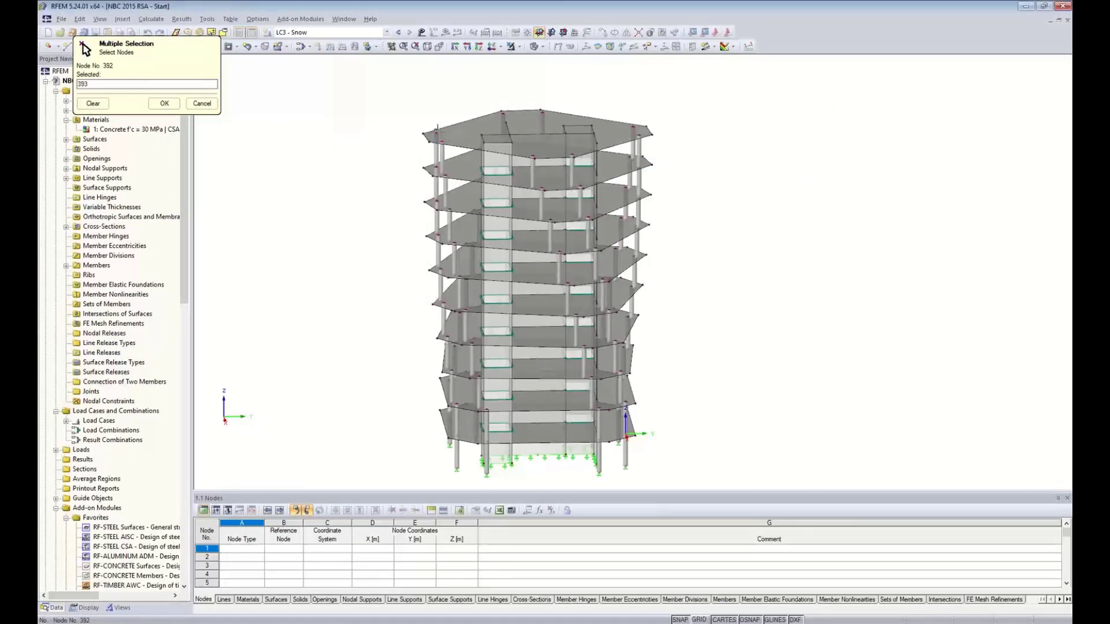
left_click(437, 132)
left_click(164, 102)
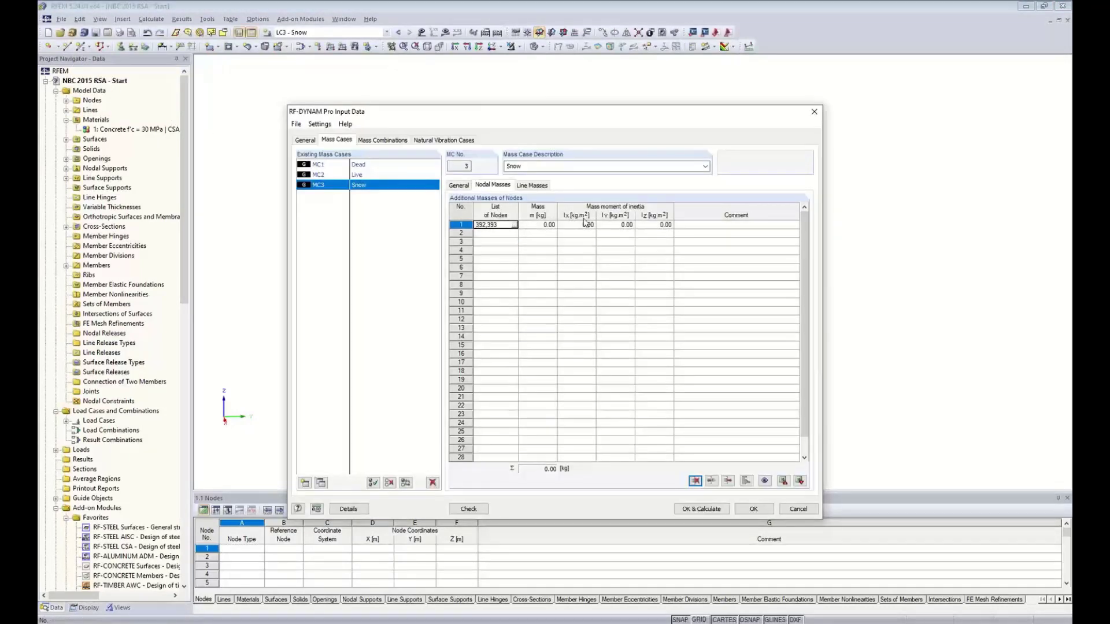
Clear the first nodal mass row and disable the additional masses at nodes and lines for the Snow mass case
left_click(464, 225)
key("Delete")
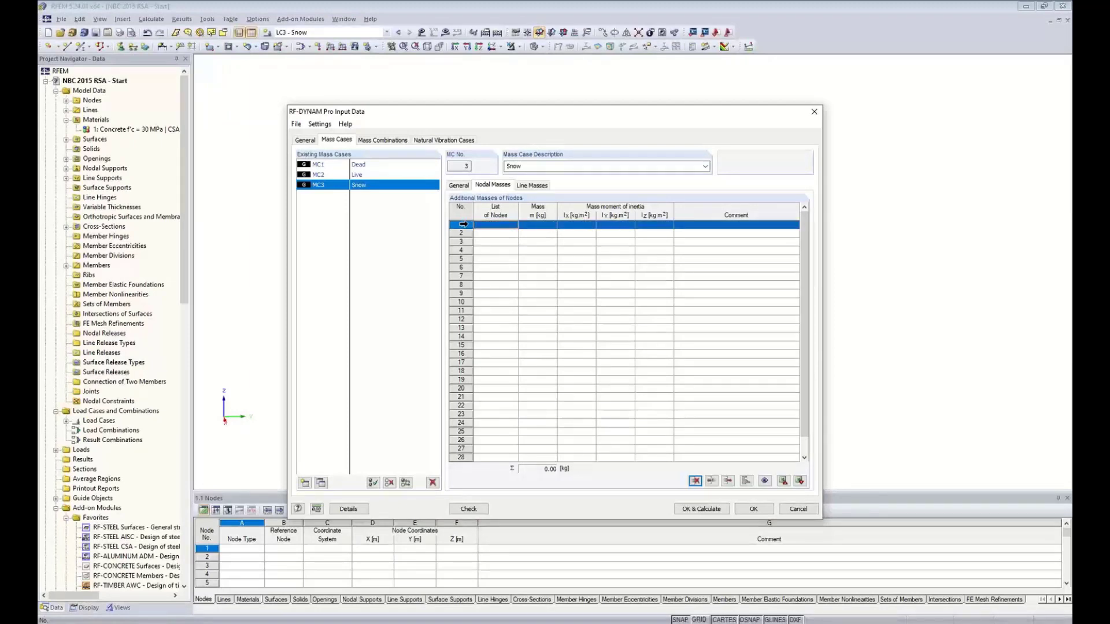
left_click(459, 185)
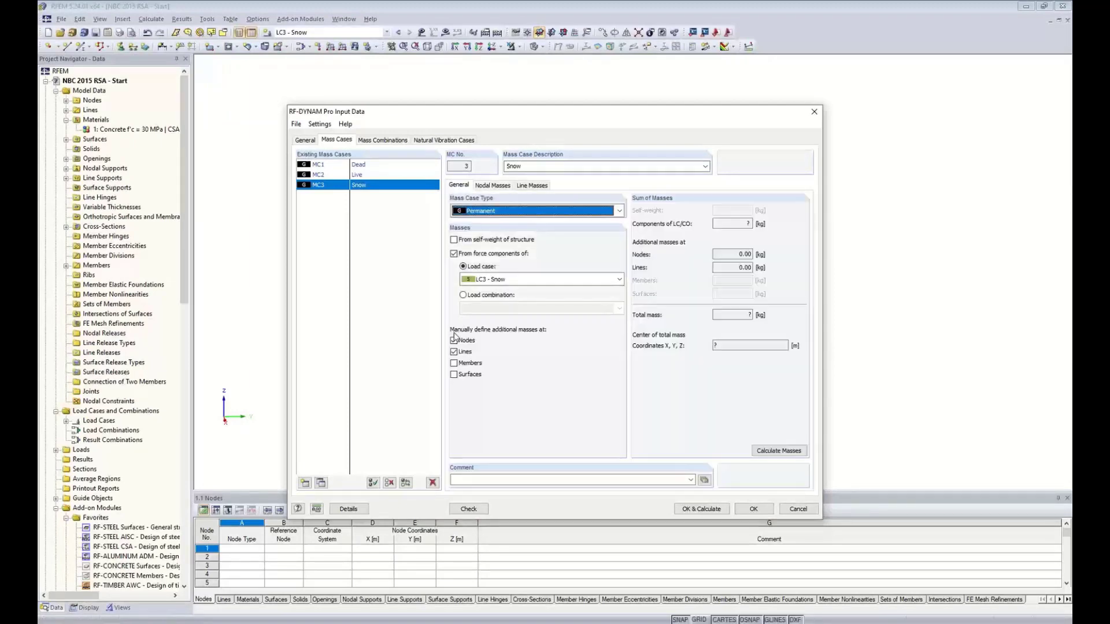
left_click(453, 340)
left_click(454, 351)
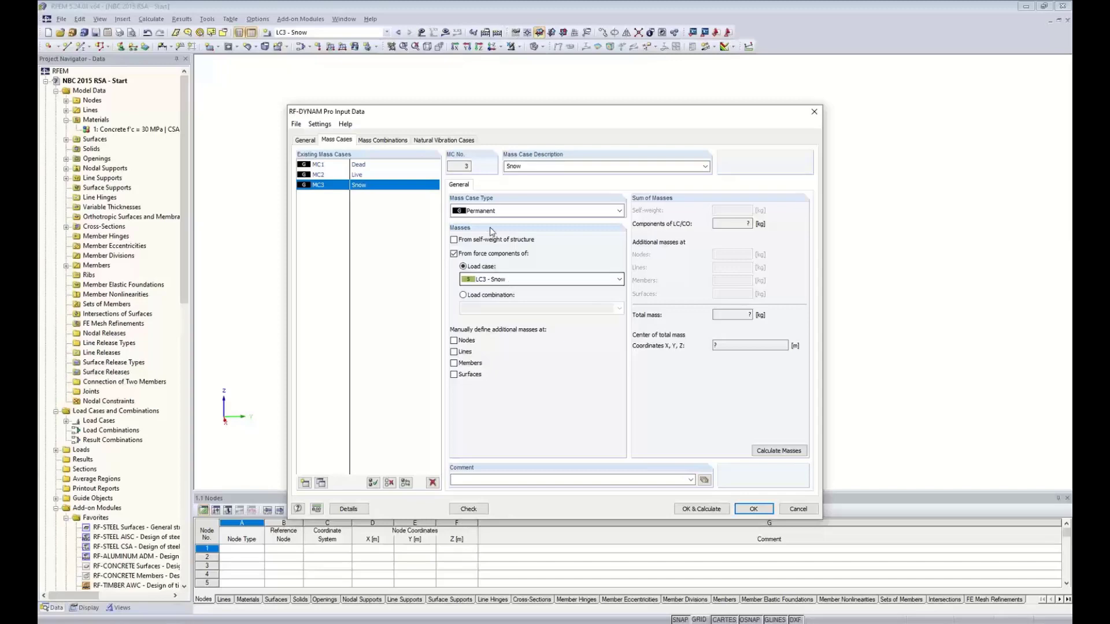
Add the Dead, Live and Snow mass cases to mass combination MCO1 and describe it as MC 1
left_click(387, 140)
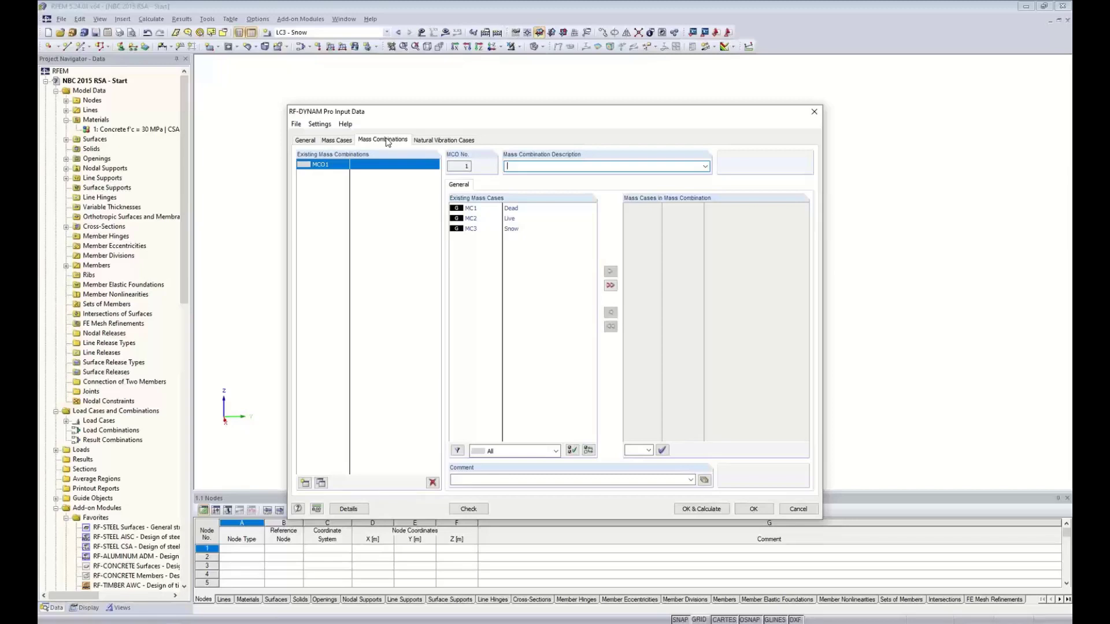
double_click(507, 208)
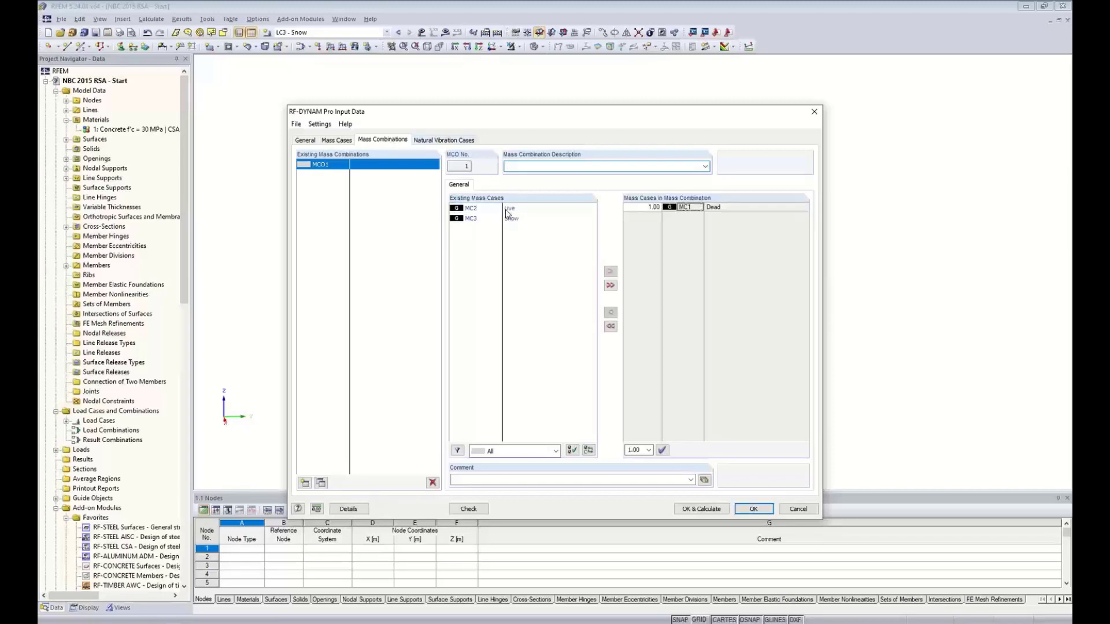
double_click(506, 209)
double_click(506, 209)
left_click(516, 167)
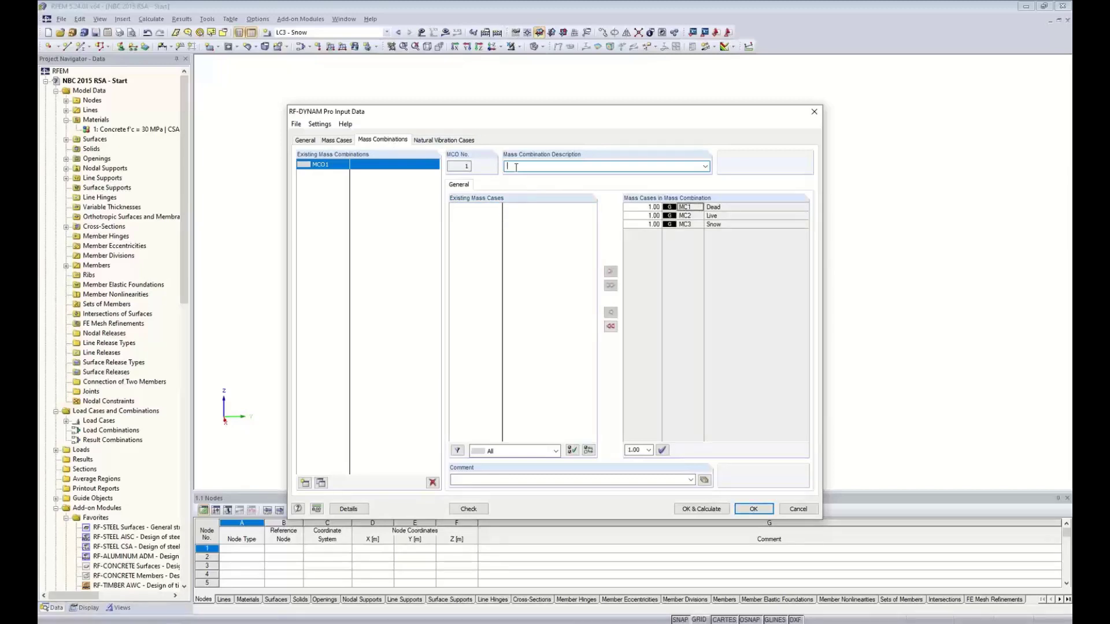
type("MC 1")
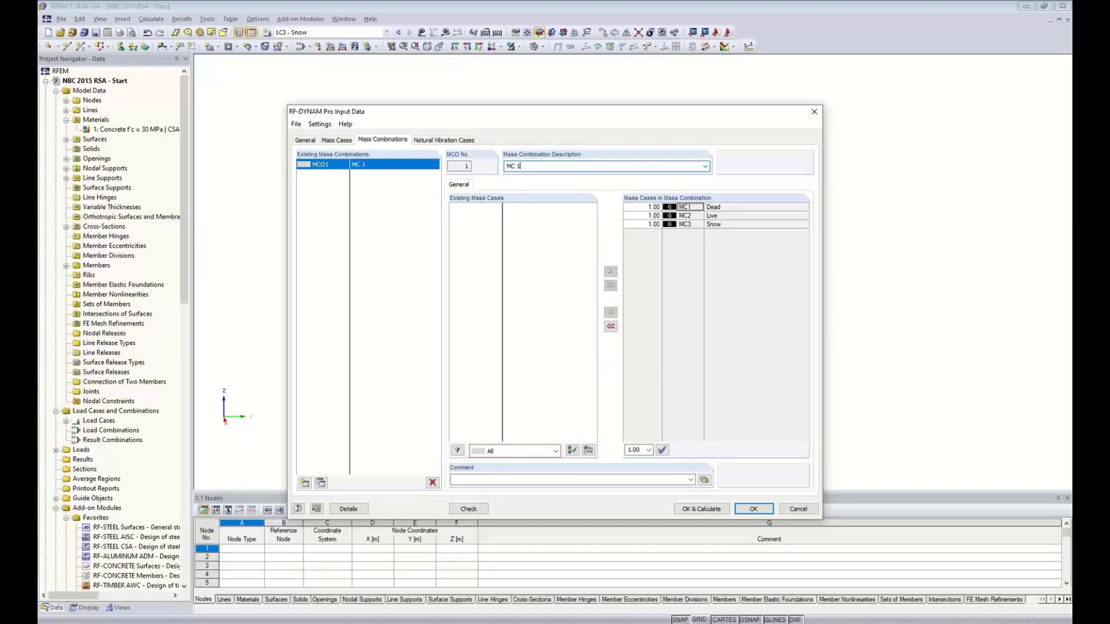
Set the combination factors in MCO1 to 0.6 for the Live mass case and 0.25 for the Snow mass case
left_click(647, 216)
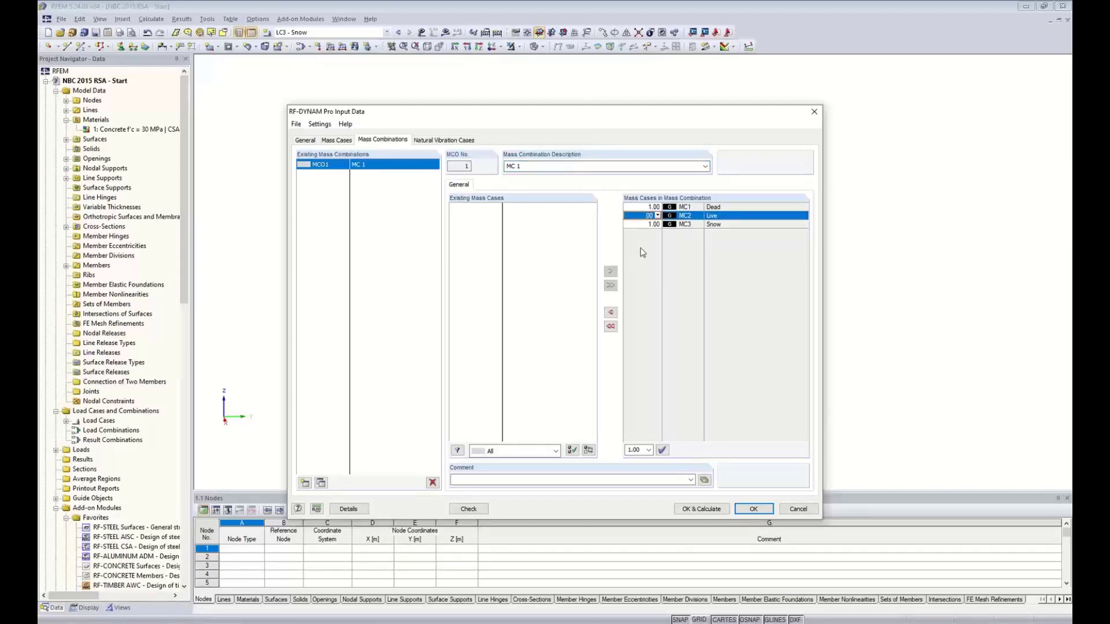
type("0.6")
left_click(643, 225)
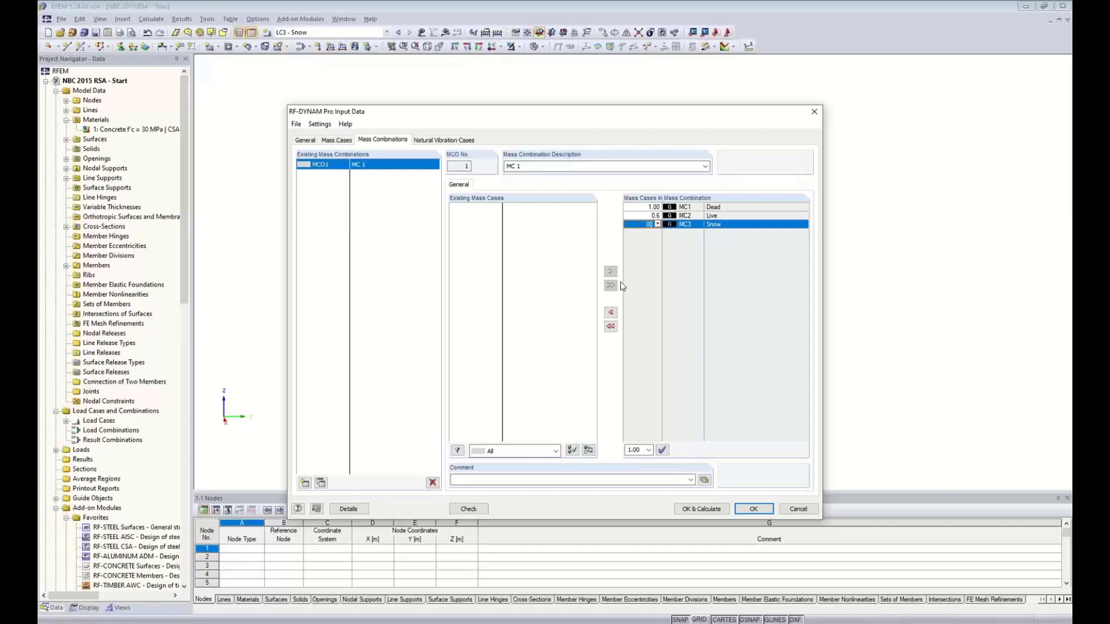
type("0.25")
left_click(645, 207)
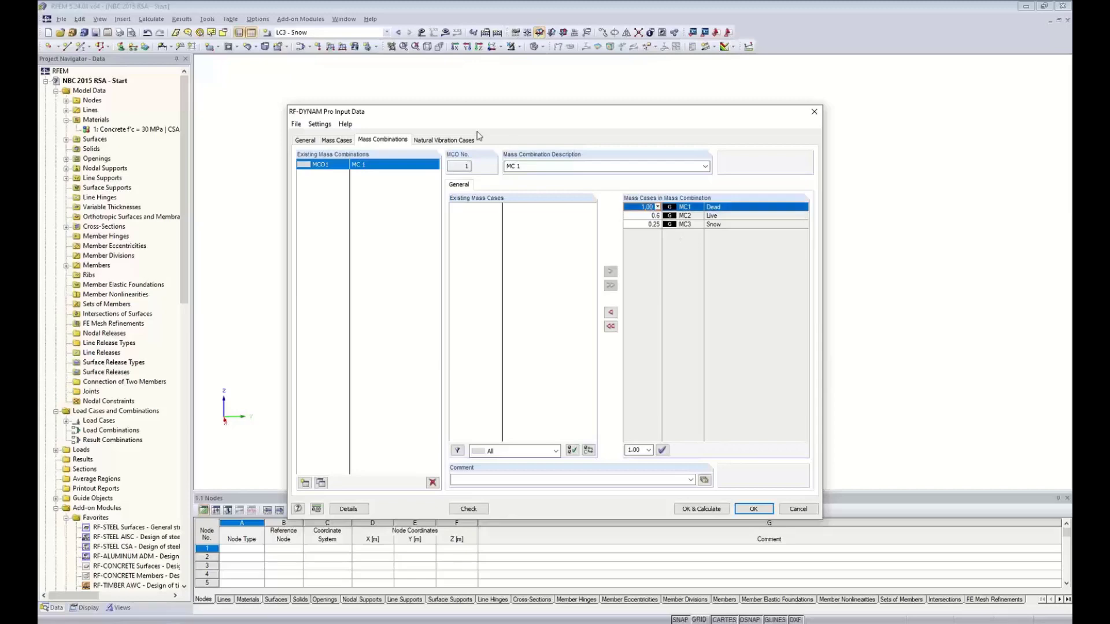
Describe the natural vibration case as NVC 1 and set its number of lowest eigenvalues to calculate to 10
left_click(443, 142)
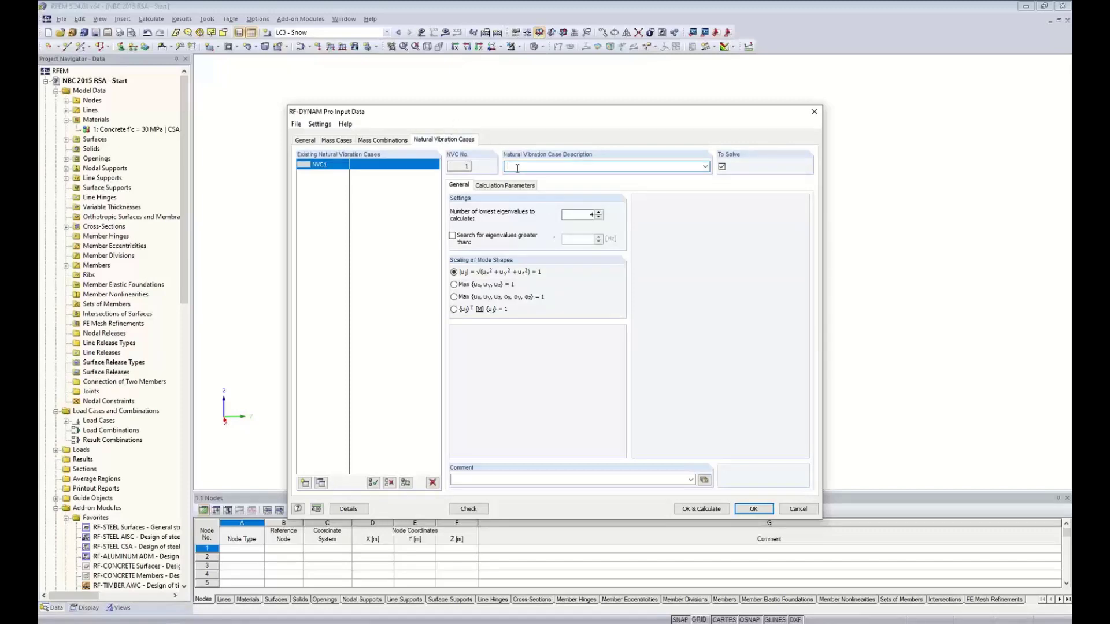
type("NVC 1")
double_click(581, 215)
type("10")
Go through the alternative mode shape scaling options and return to |uj| = √(ux² + uy² + uz²) = 1
left_click(454, 285)
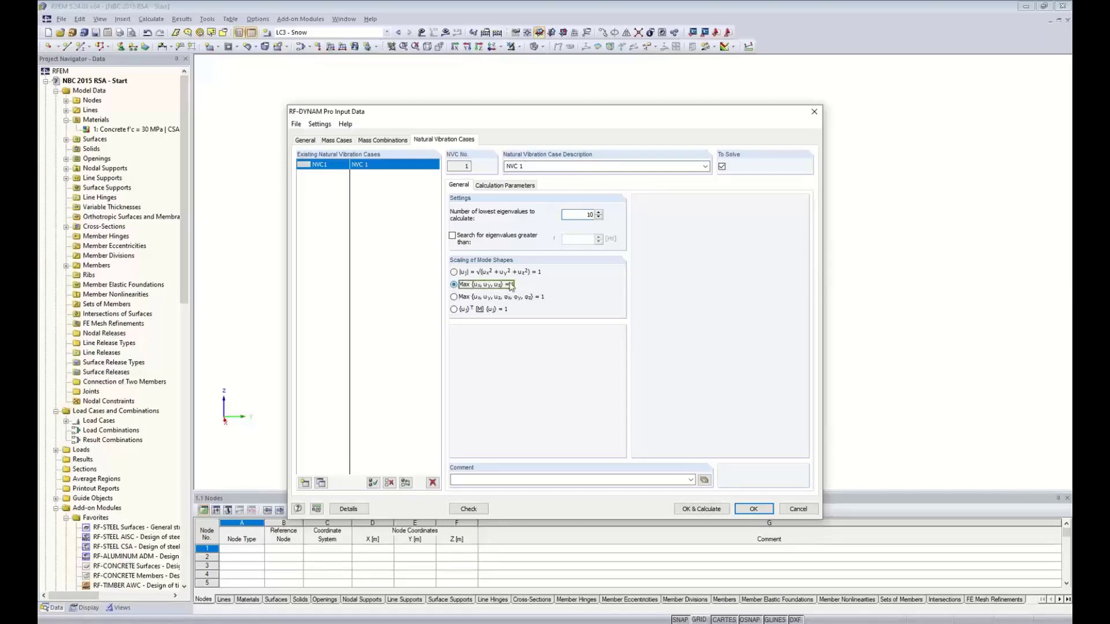
left_click(454, 297)
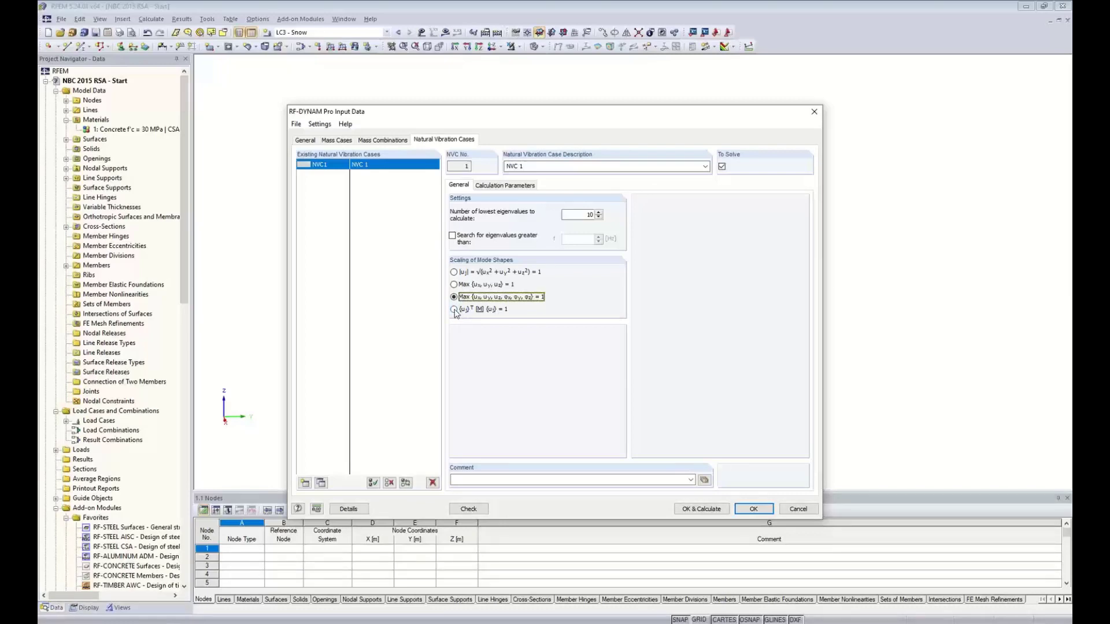
left_click(454, 310)
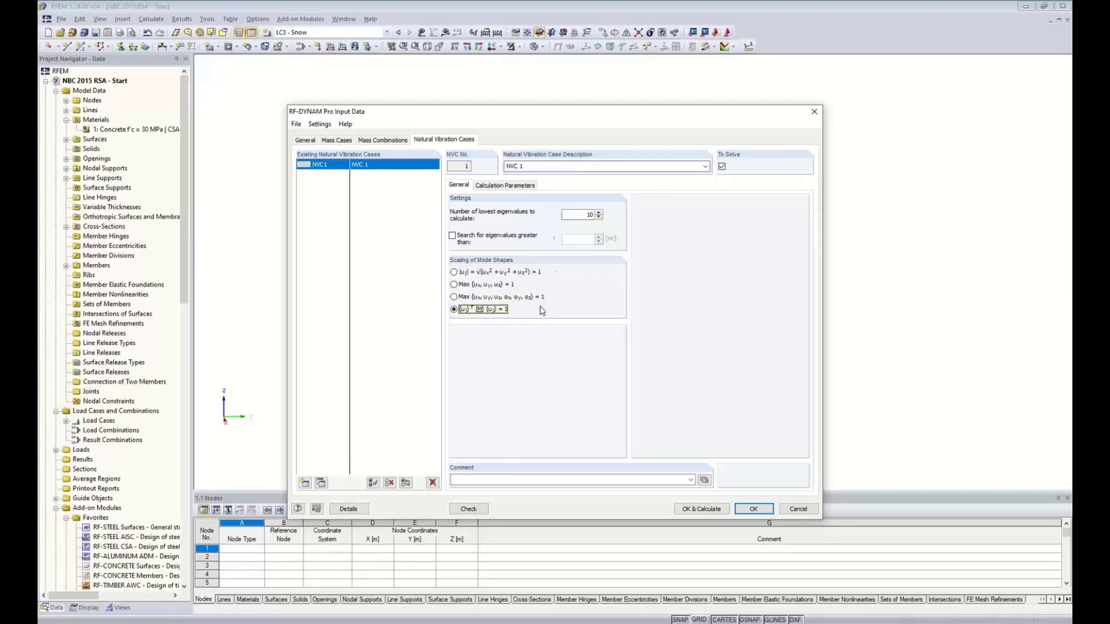
left_click(454, 272)
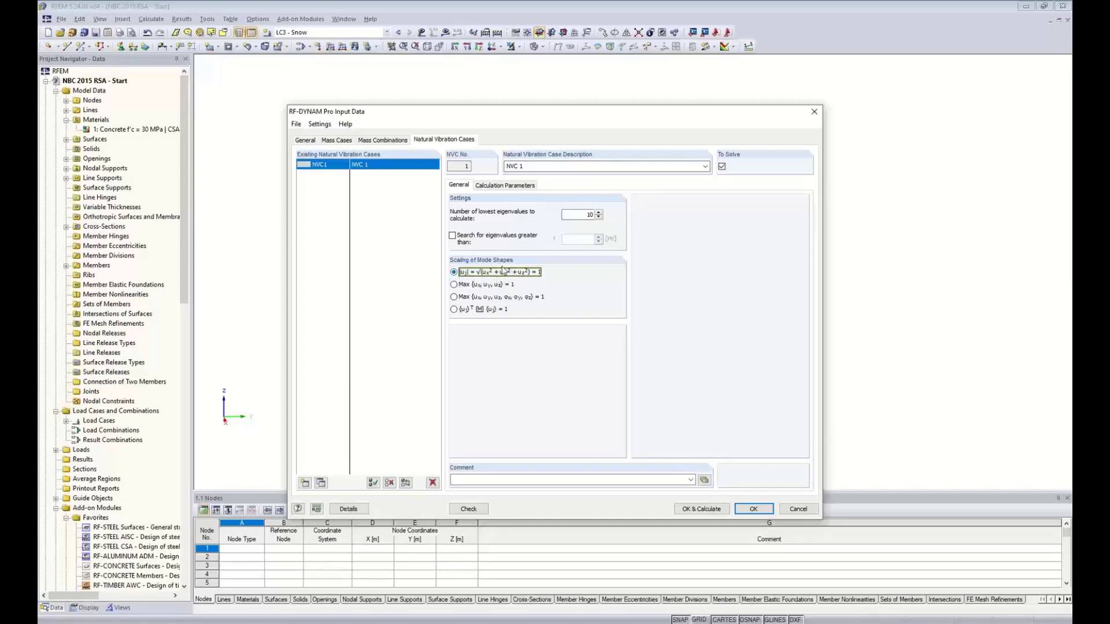
Base the acting masses of NVC 1 on mass combination MCO1 - MC 1 instead of a mass case
left_click(496, 185)
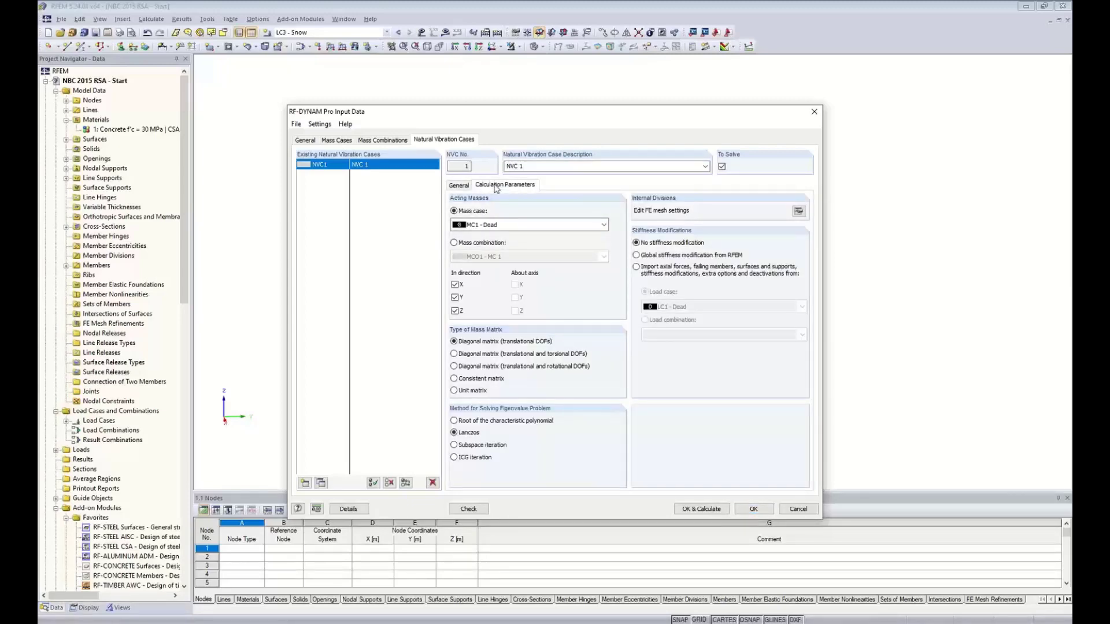
left_click(481, 225)
left_click(481, 226)
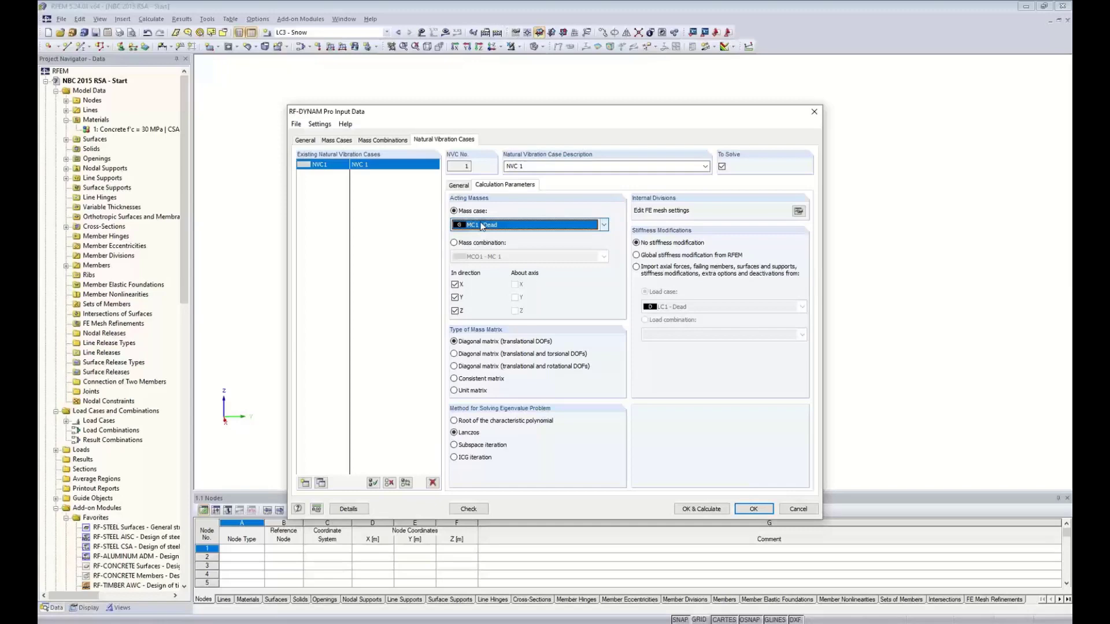
left_click(455, 245)
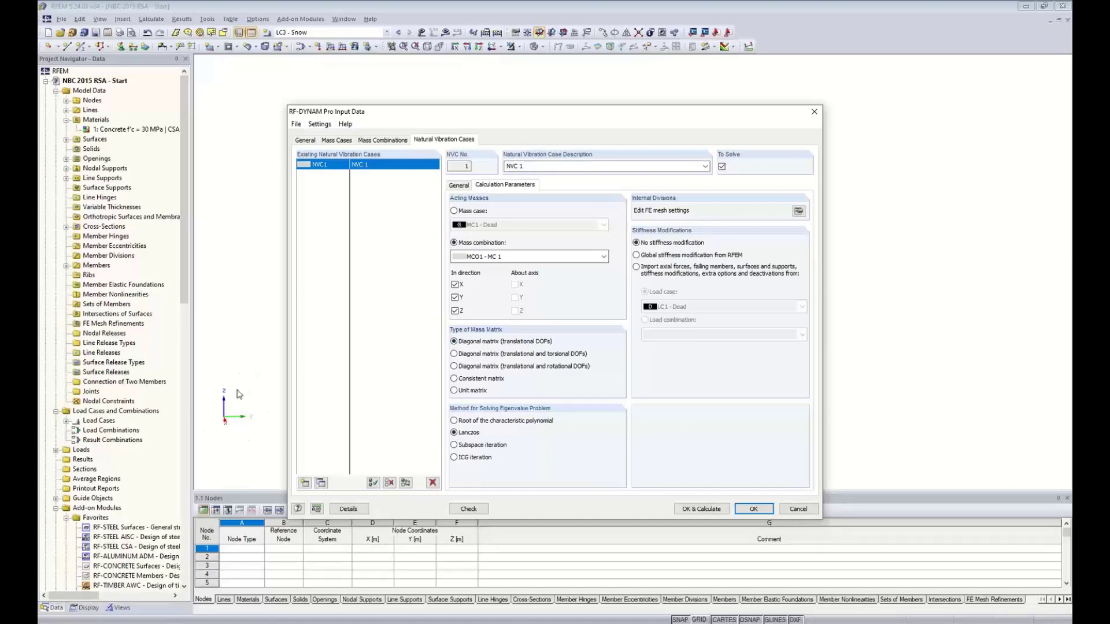
Go through the alternative mass matrix types and return to the diagonal matrix with translational DOFs
left_click(454, 354)
left_click(454, 367)
left_click(503, 380)
left_click(476, 391)
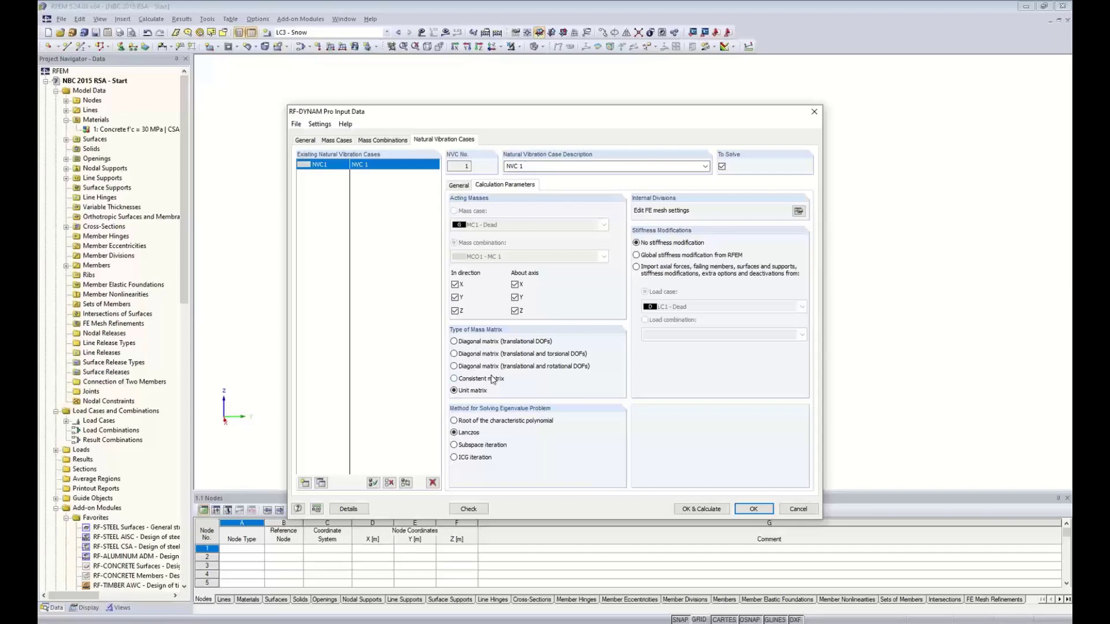
left_click(476, 342)
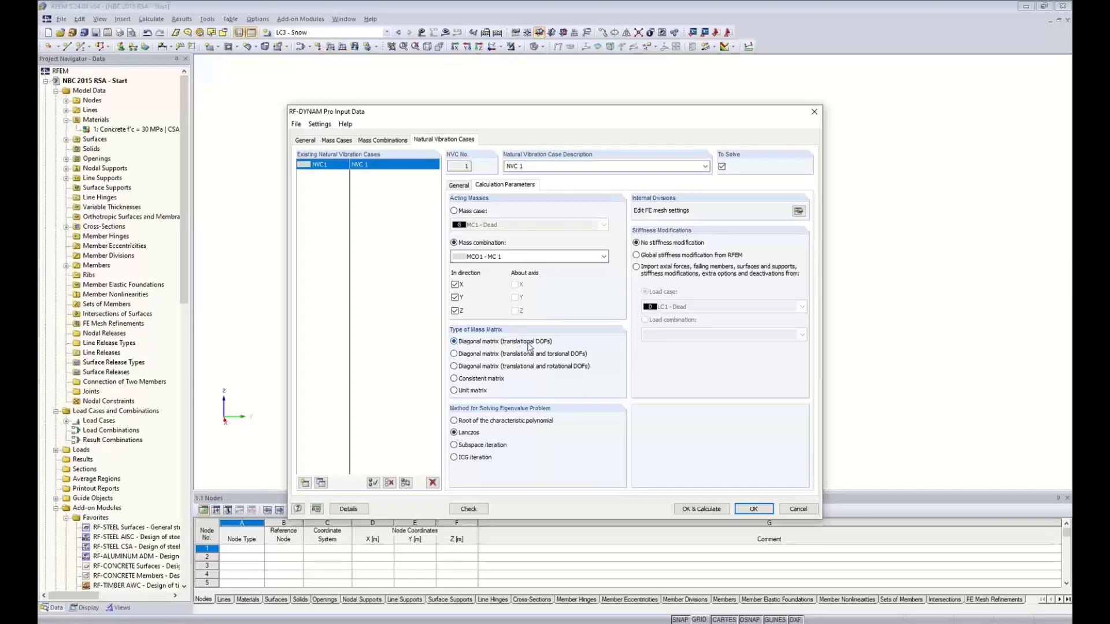
Exclude masses acting in the Z direction for NVC 1 and run the dynamic calculation
left_click(456, 311)
left_click(696, 508)
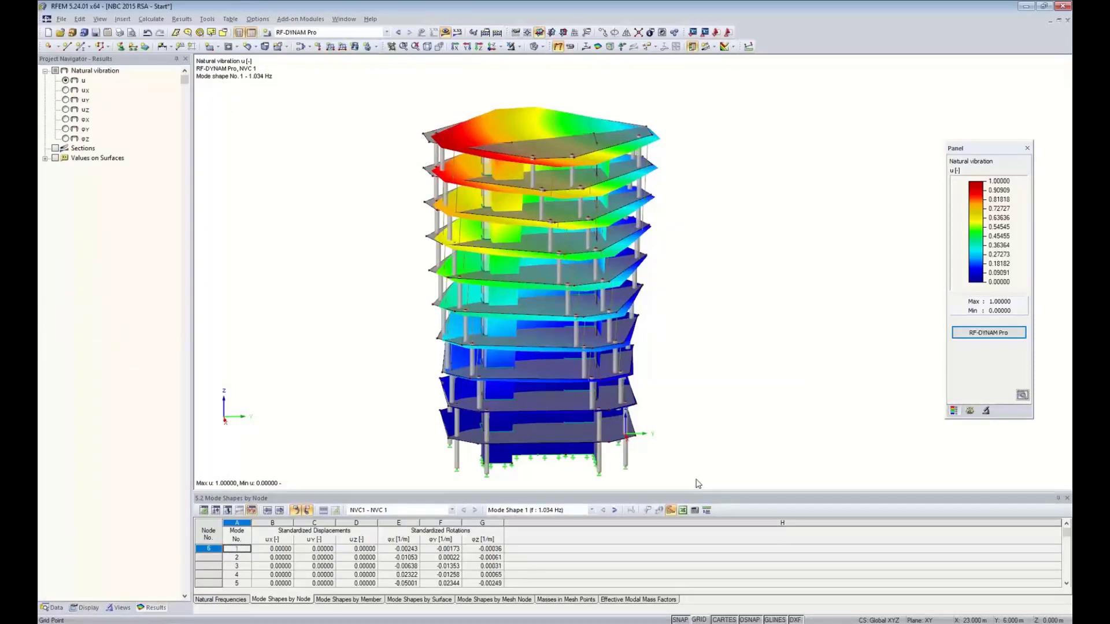
Check the list of available load cases and results, and enlarge the dynamic results table beneath the model
left_click(386, 33)
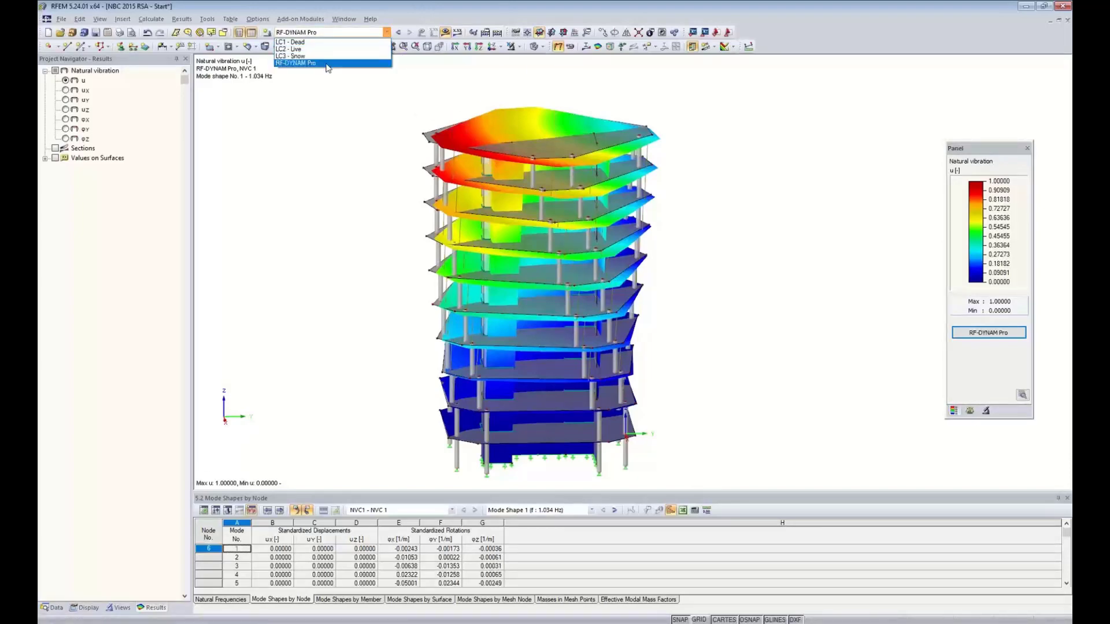
left_click(325, 154)
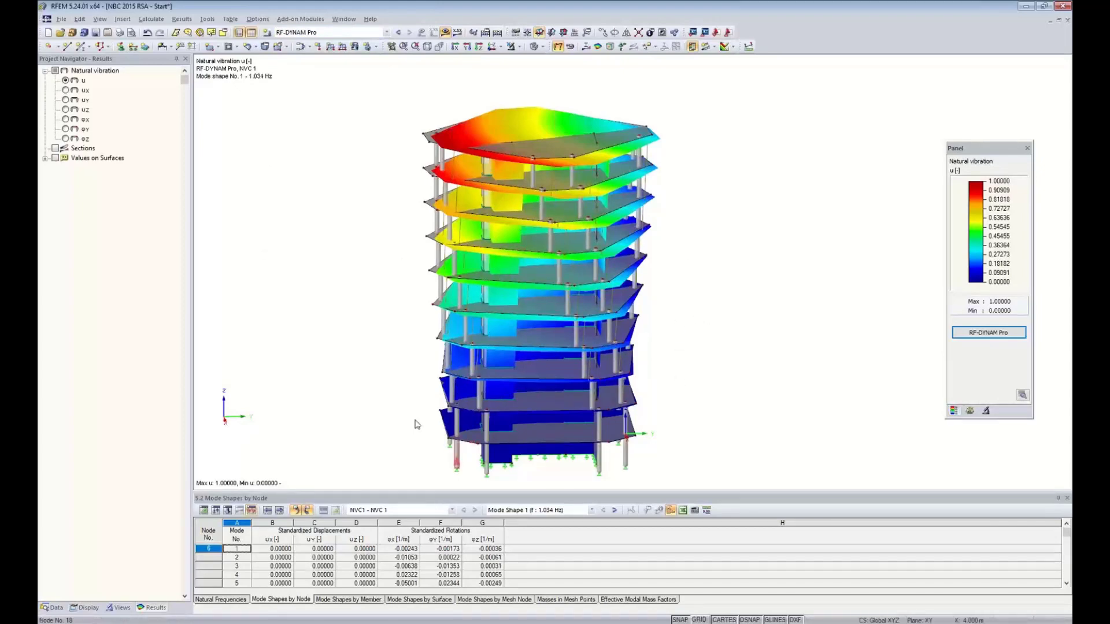
middle_click_drag(396, 392, 419, 340)
scroll(420, 340, "down", 2)
middle_click_drag(414, 377, 428, 347)
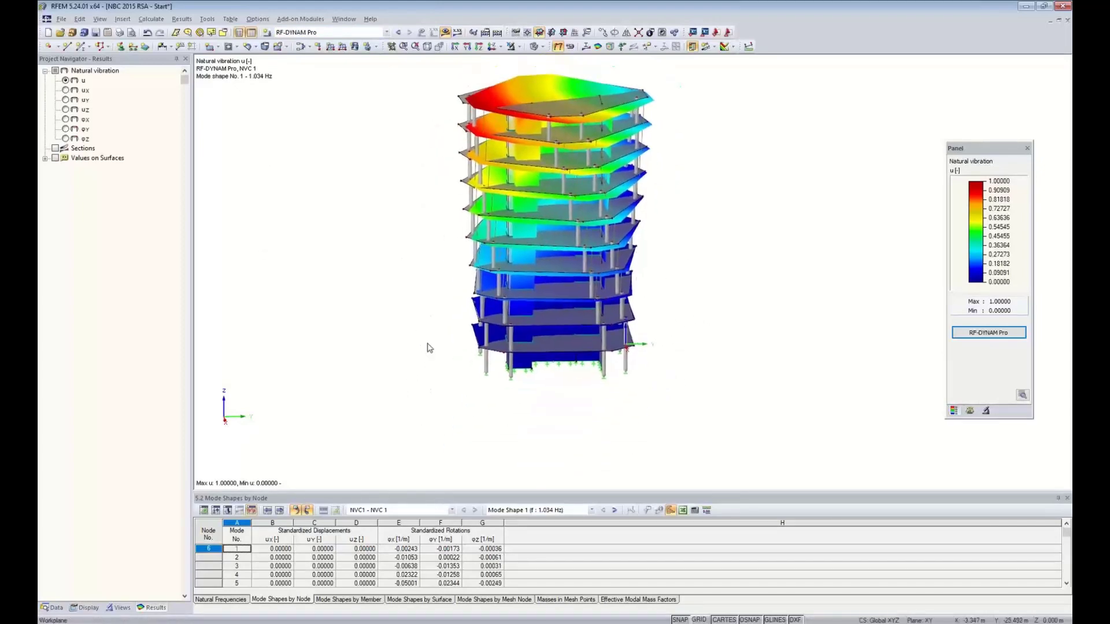
left_click_drag(457, 391, 457, 382)
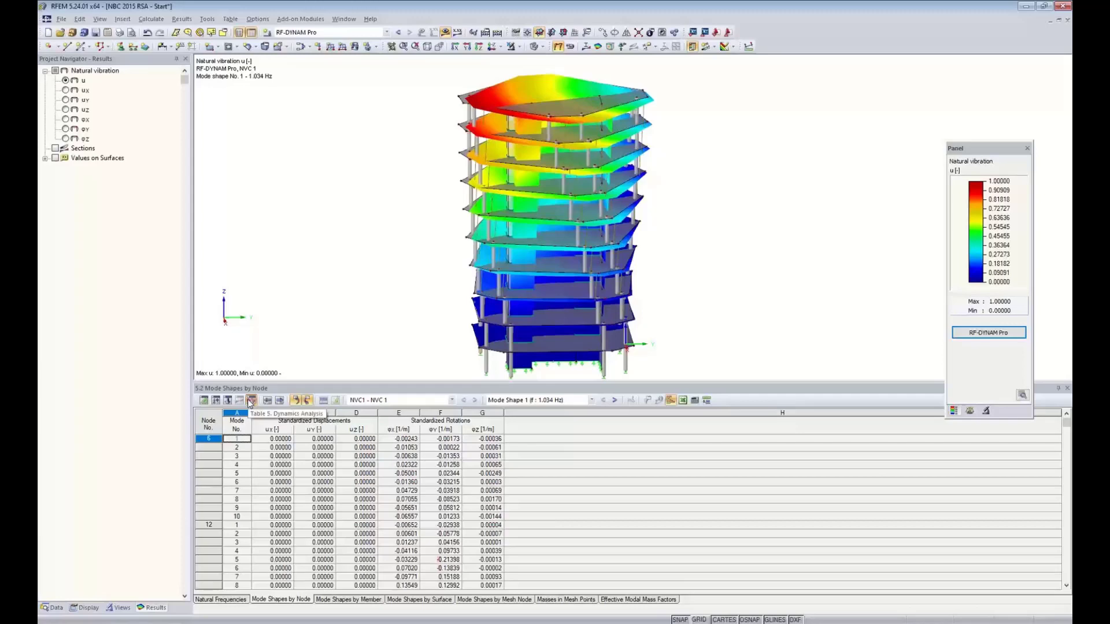
Show the natural frequencies table for NVC1 and display mode shape 2 on the building model
left_click(442, 400)
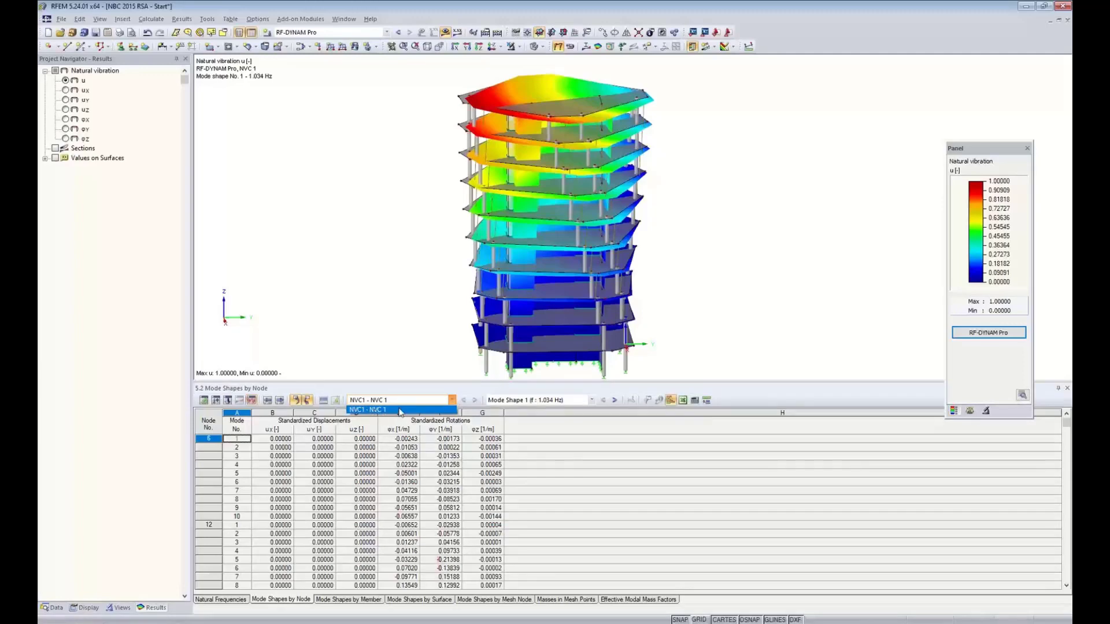
left_click(426, 396)
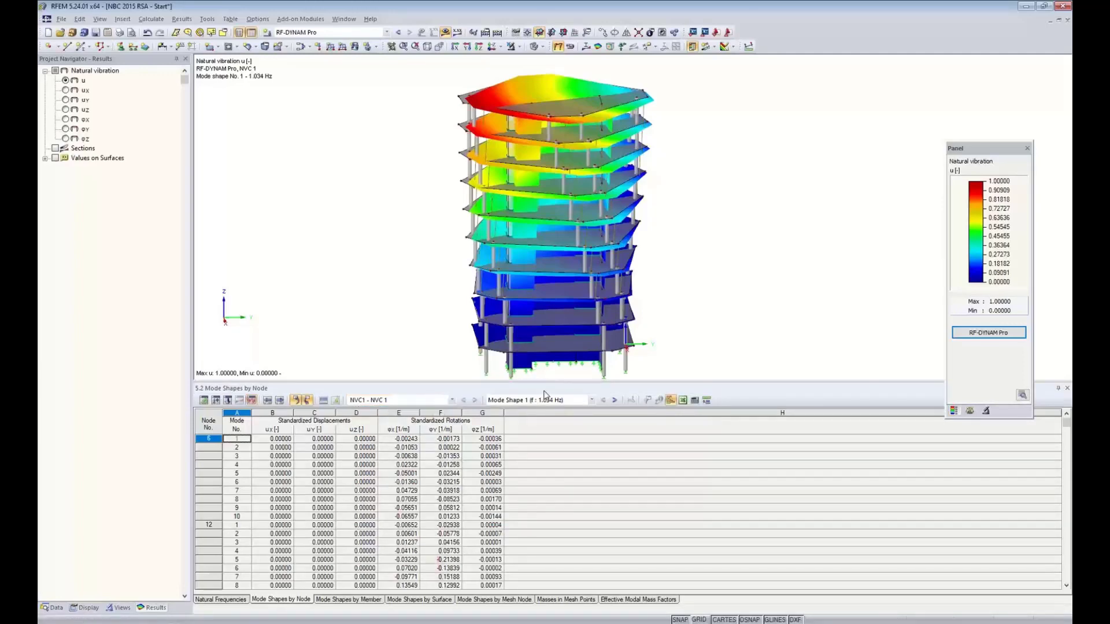
left_click(209, 600)
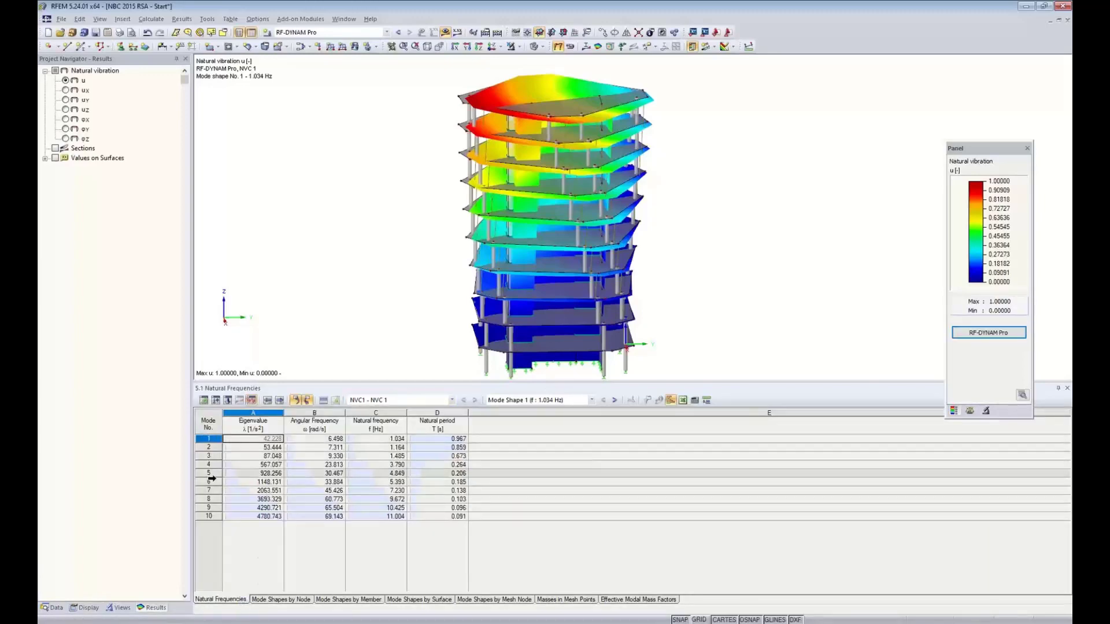
left_click(593, 400)
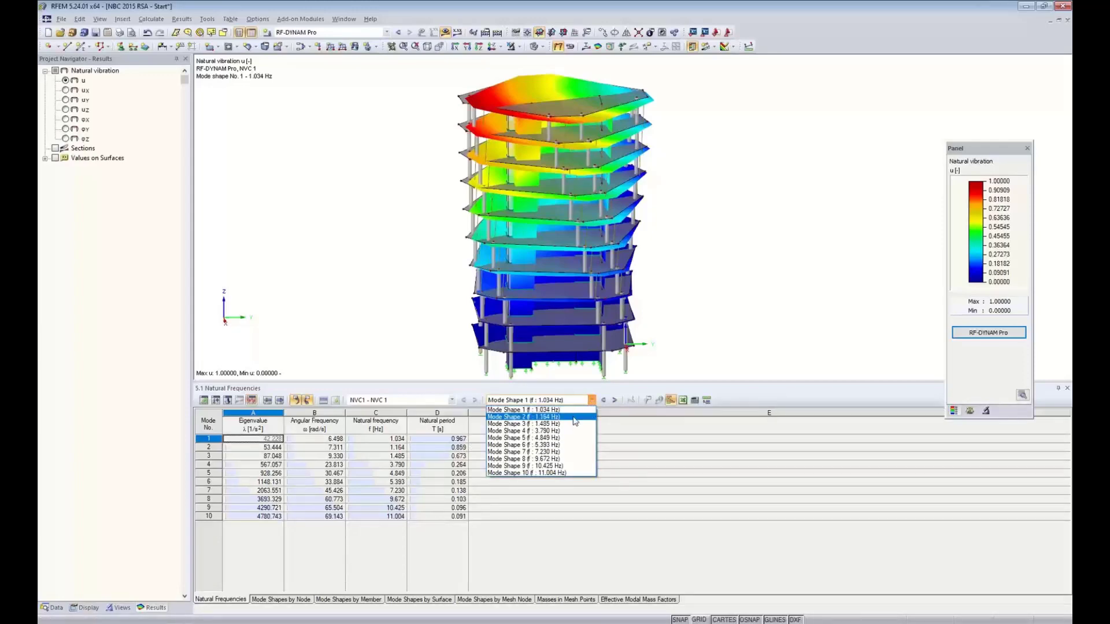
left_click(575, 417)
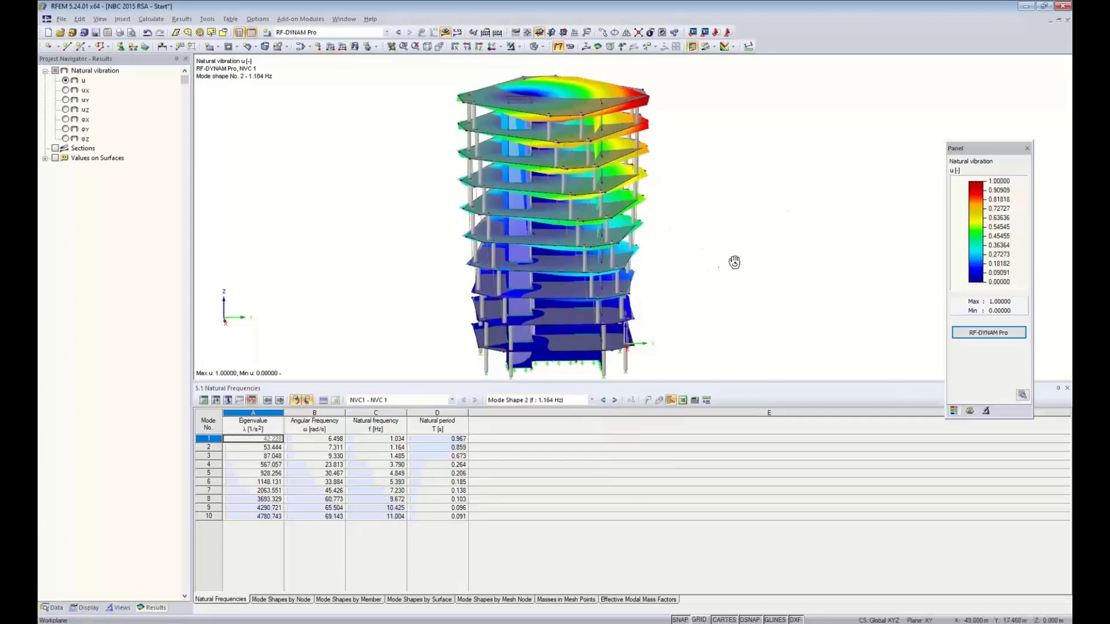
View mode shapes 3 through 5 of NVC 1 on the building model from an angled perspective
middle_click_drag(735, 262, 611, 258, "ctrl")
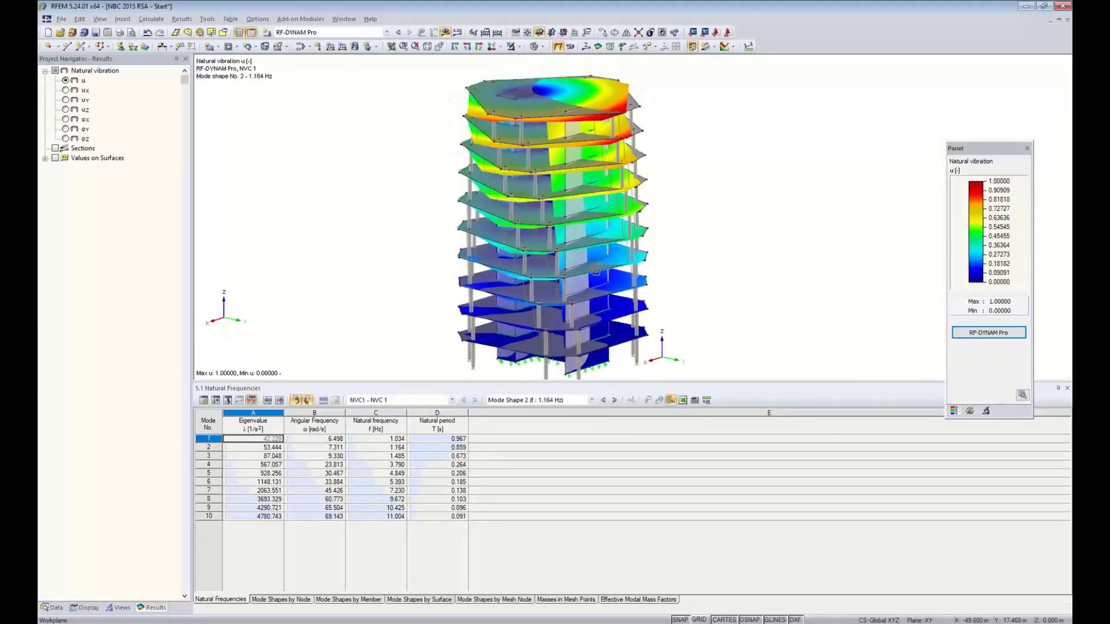
left_click(615, 400)
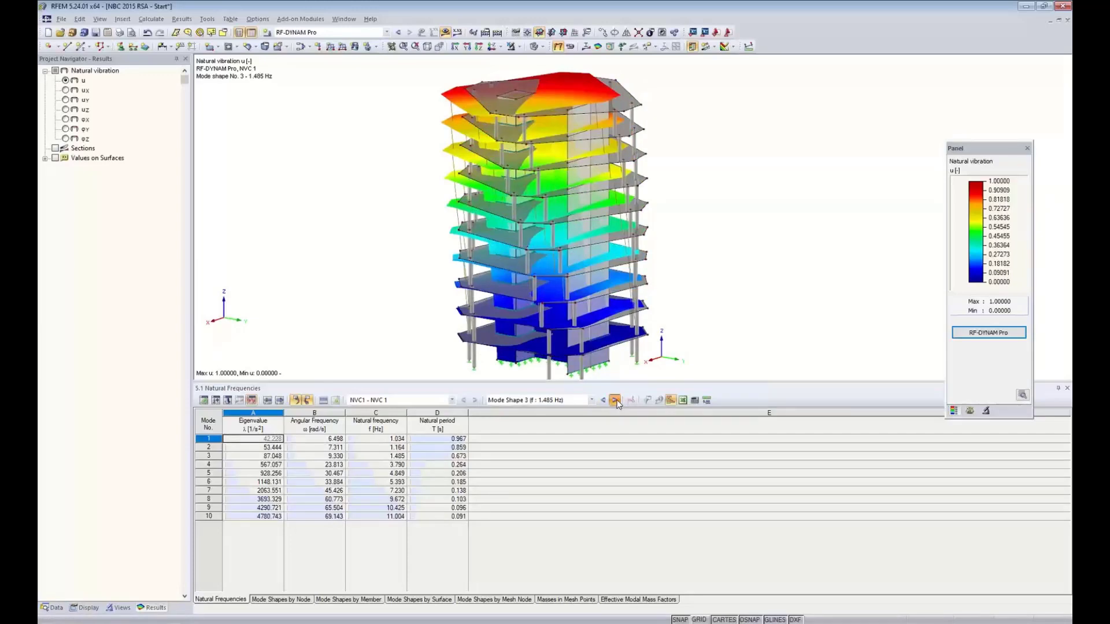
left_click(615, 400)
left_click(615, 400)
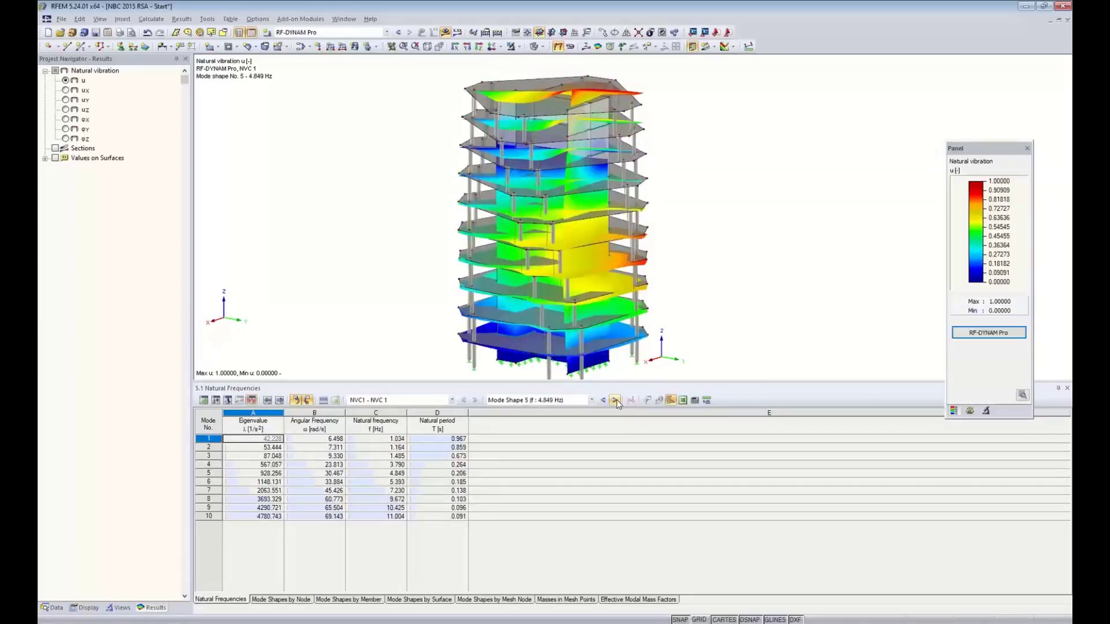
Show the effective modal mass factors table and compare the X and Y factors of modes 7, 1 and 3
left_click(623, 602)
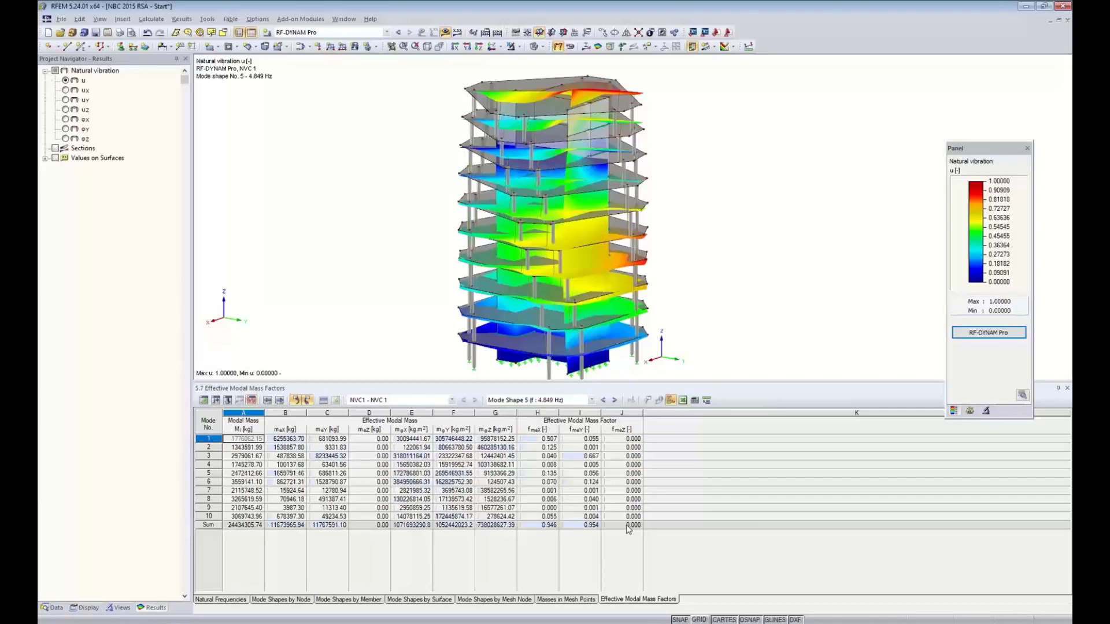
left_click(552, 491)
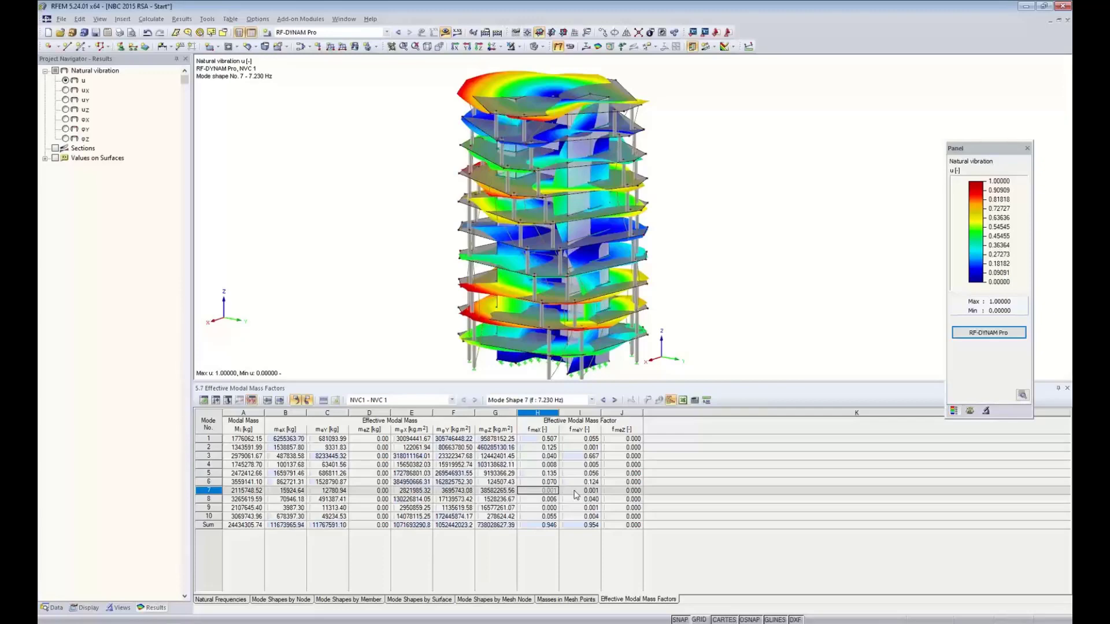
left_click(547, 440)
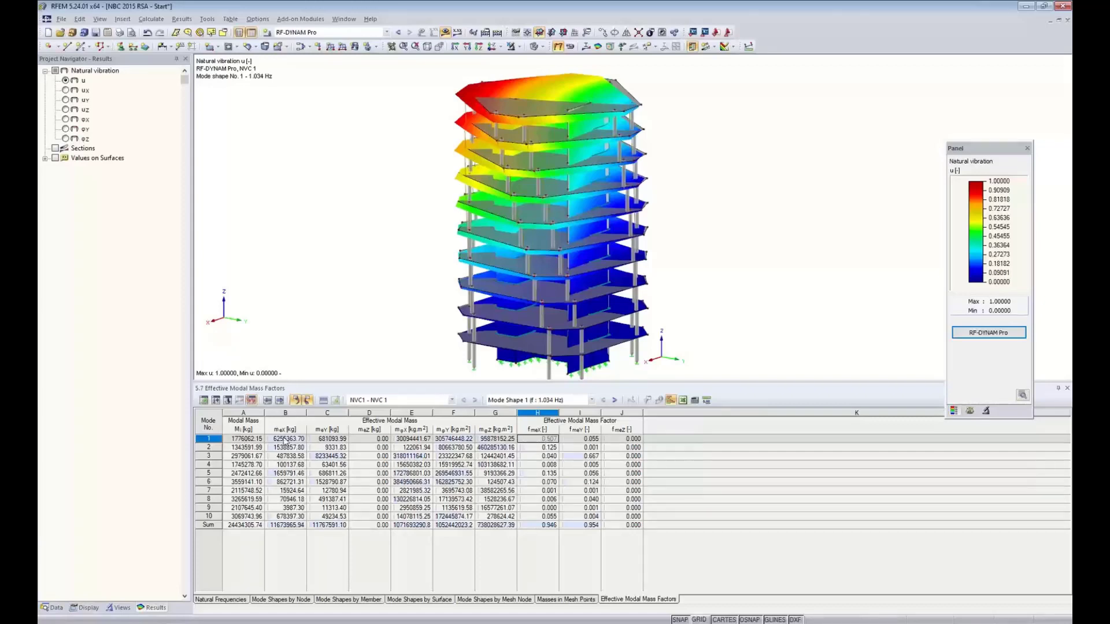
left_click(209, 455)
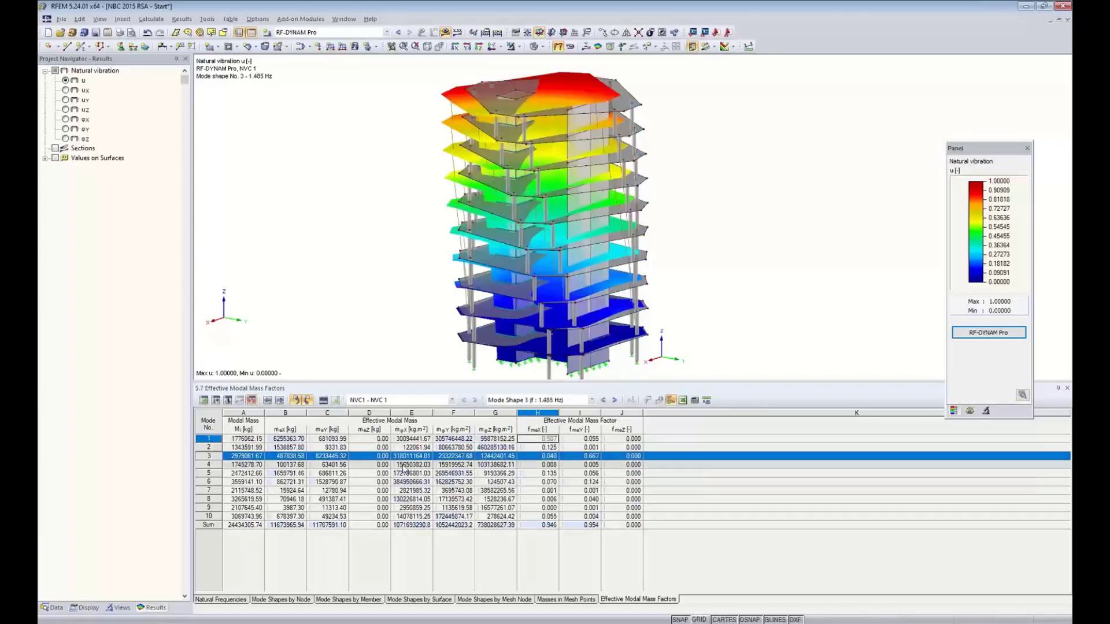
left_click(542, 456)
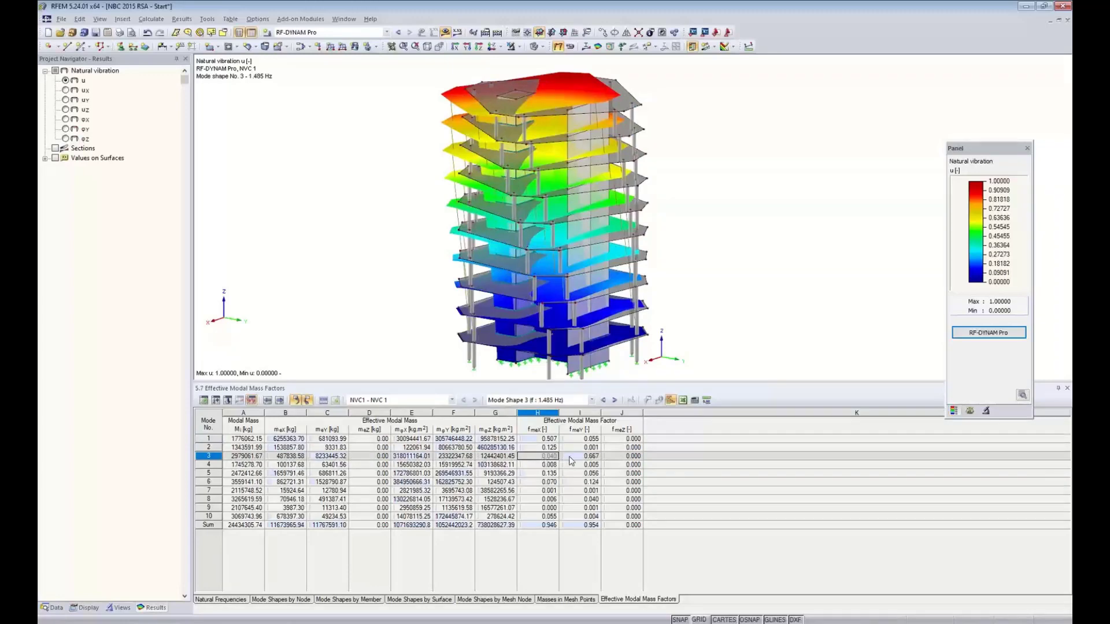
left_click(572, 458)
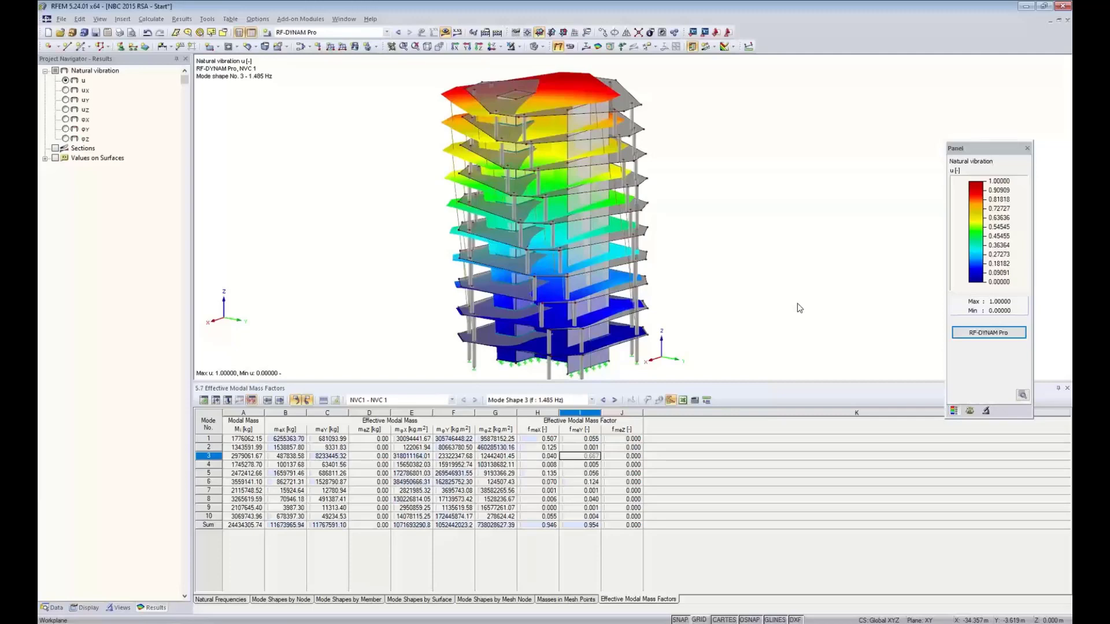
Activate response spectrum analysis with generation of equivalent loads in the RF-DYNAM Pro input data and check the existing mass combination
left_click(976, 336)
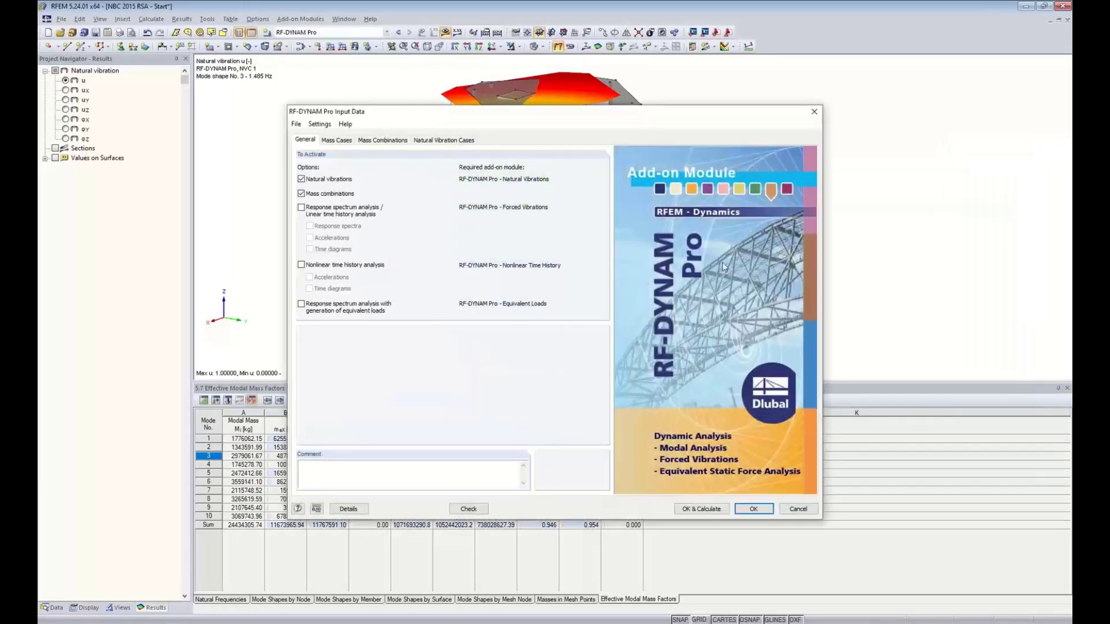
left_click(301, 305)
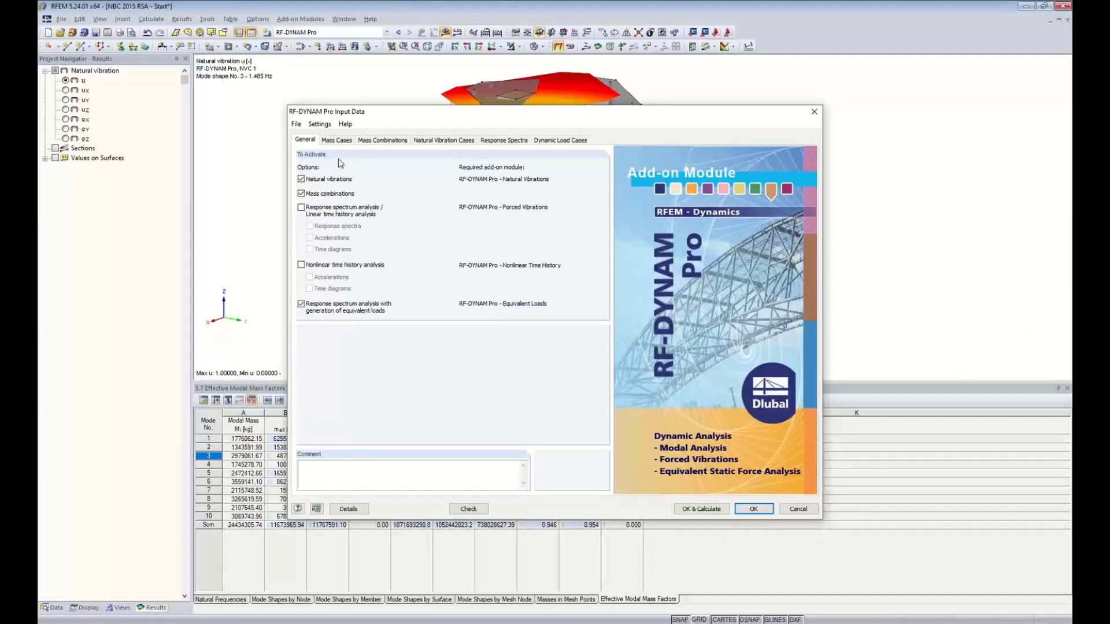
left_click(341, 141)
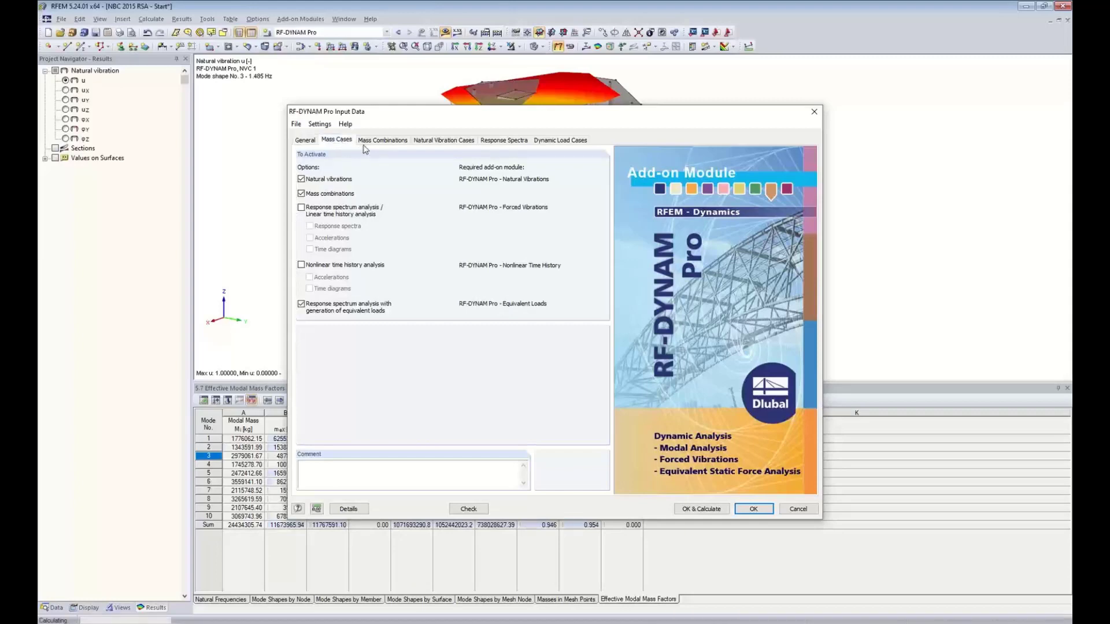
left_click(381, 141)
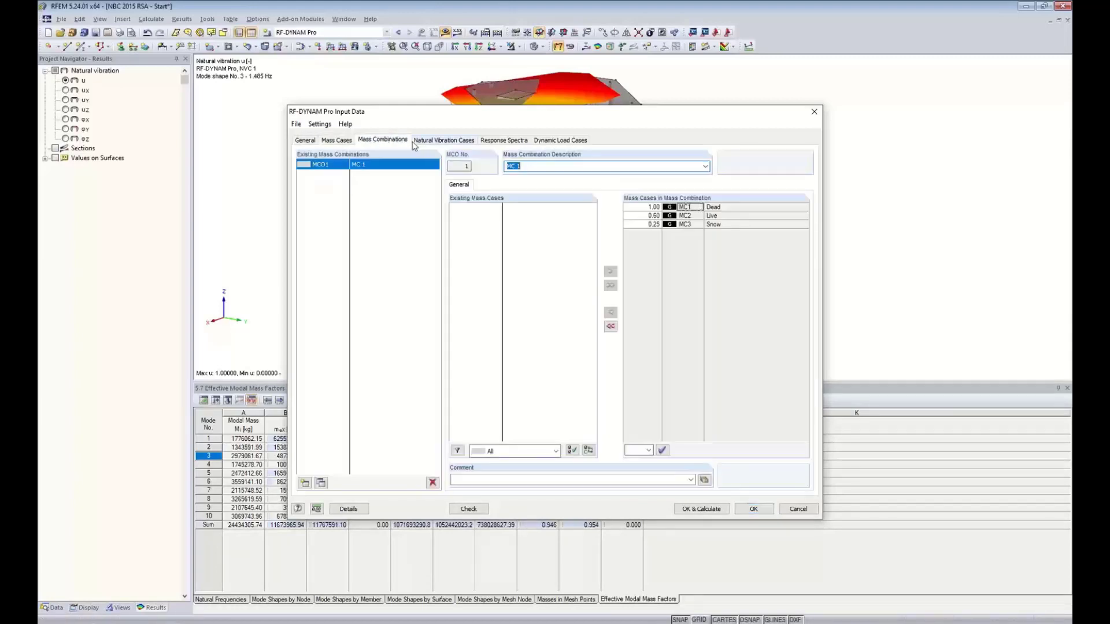
Define response spectrum RS1 according to the NBC 2015 standard and give it the description "Design"
left_click(504, 141)
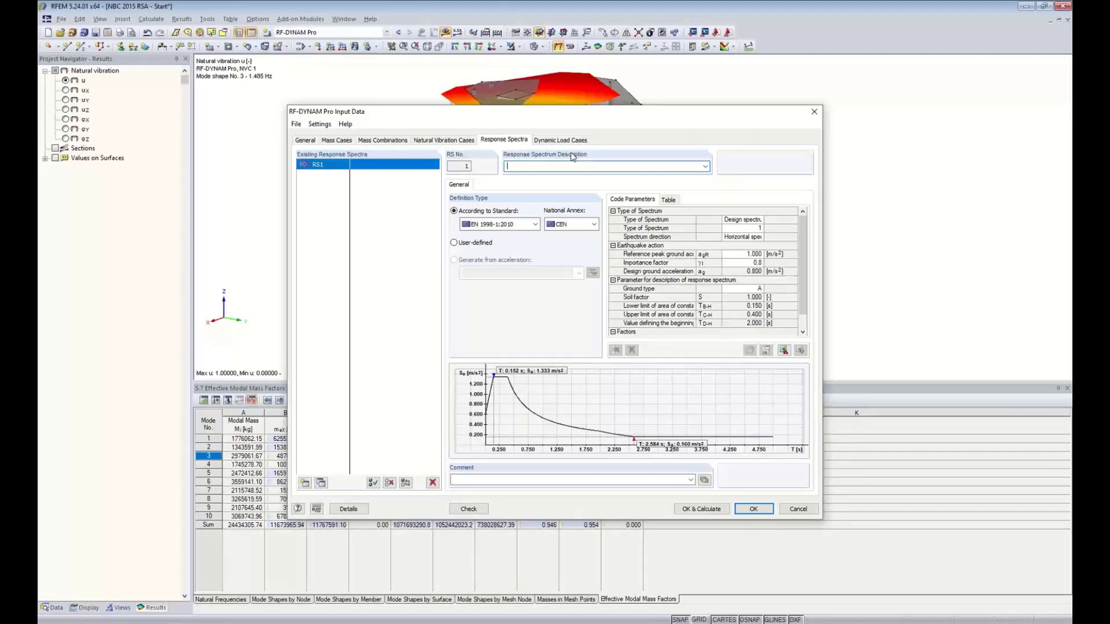
left_click(535, 225)
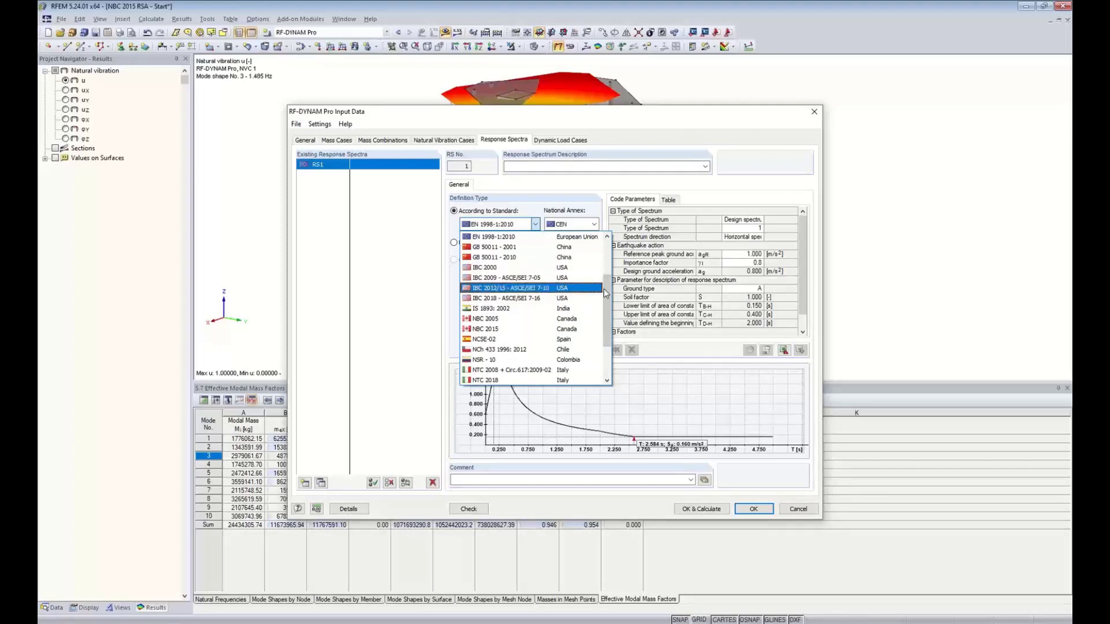
left_click_drag(605, 293, 610, 315)
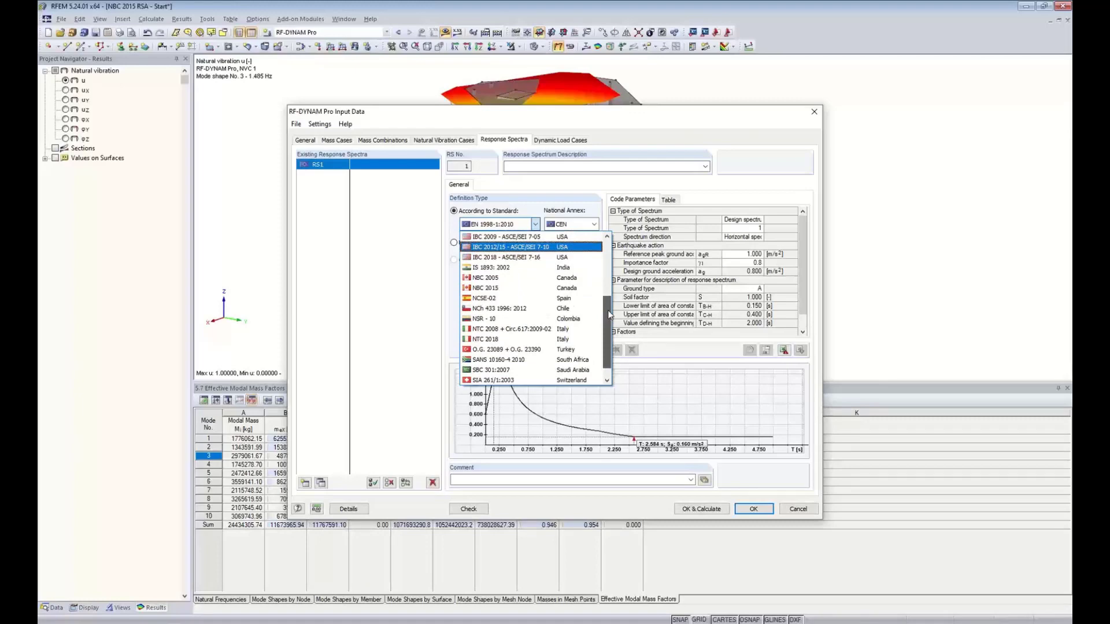
left_click(519, 291)
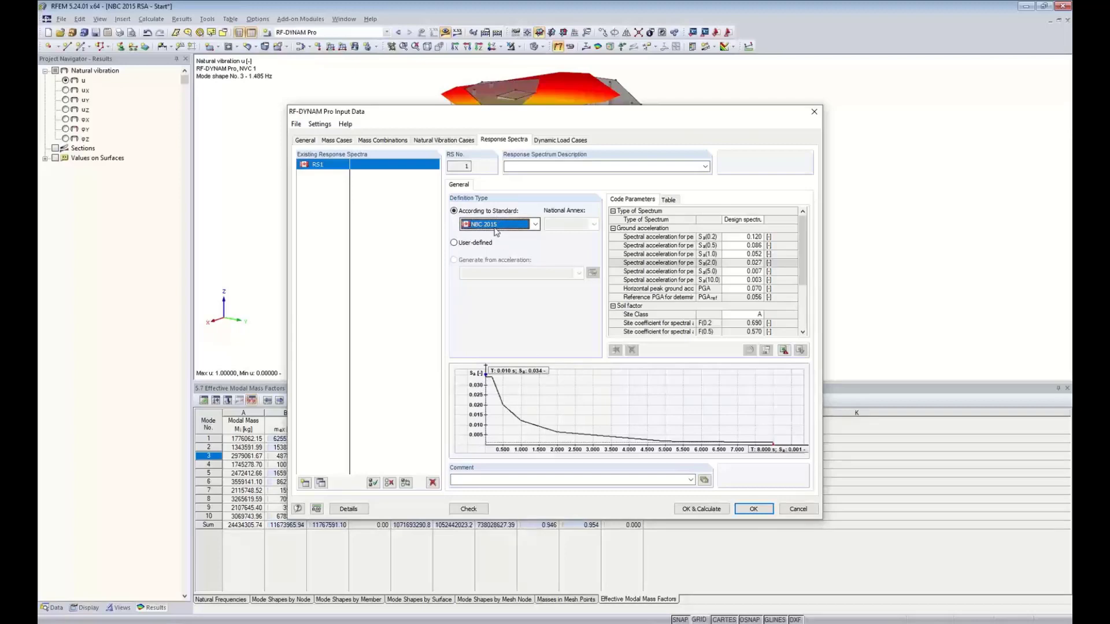
left_click(518, 171)
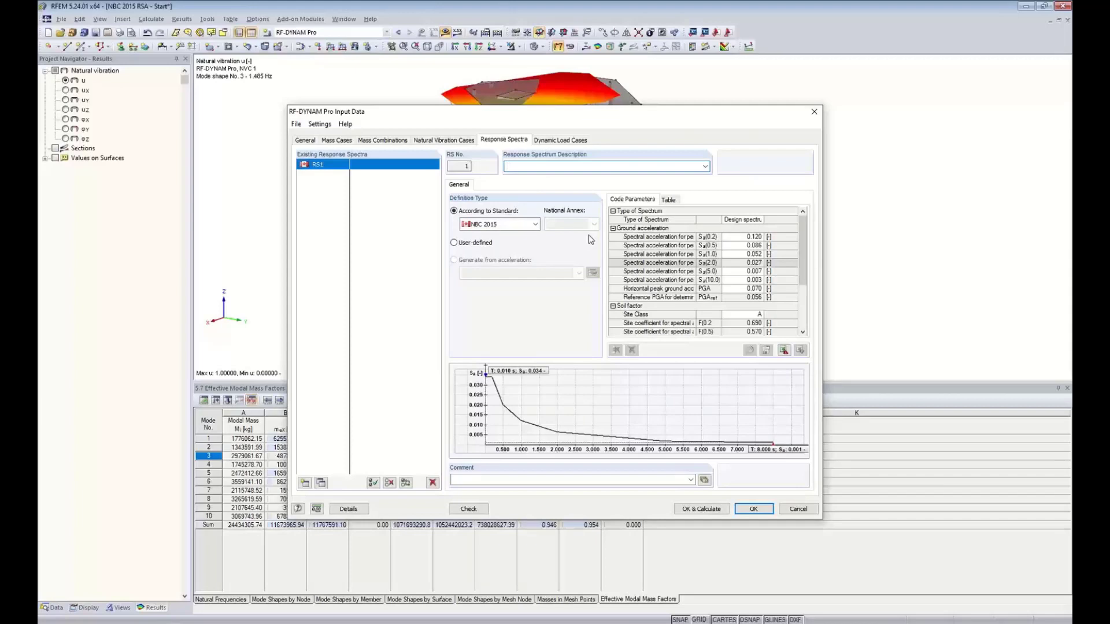
type("Design")
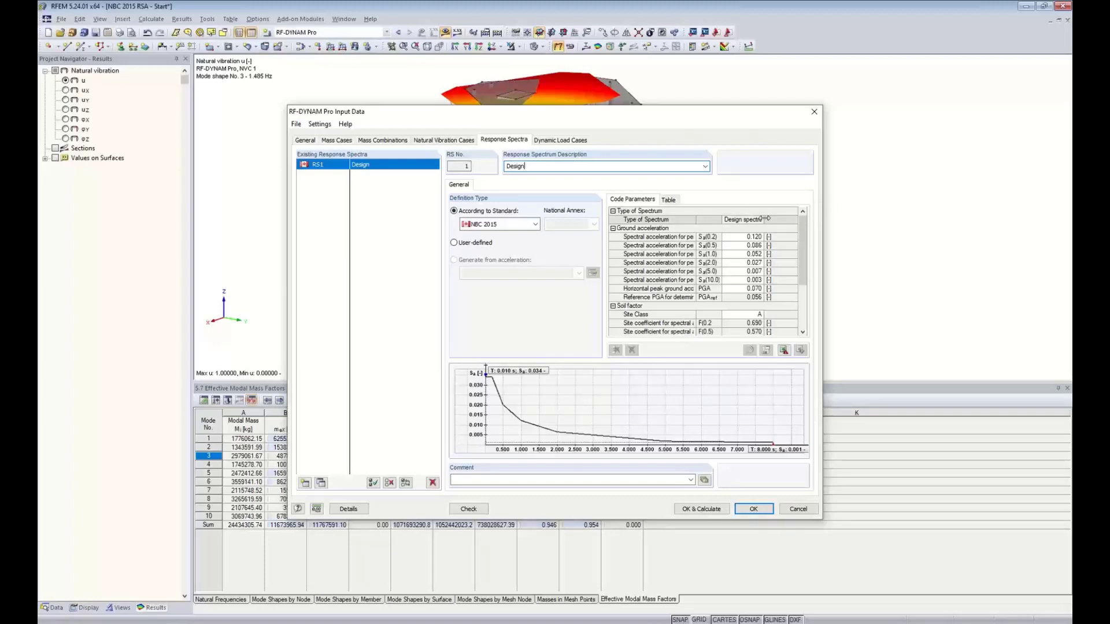
Choose the design spectrum for linear calculation as RS1's type and check the full names of the spectral acceleration parameters
left_click_drag(765, 220, 792, 222)
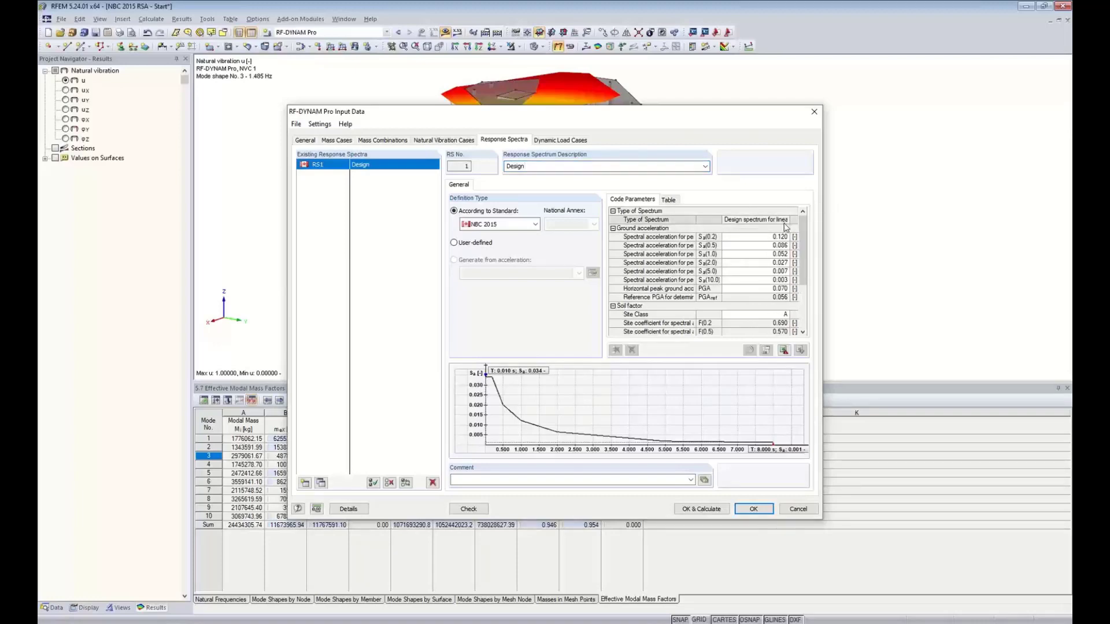
left_click(764, 221)
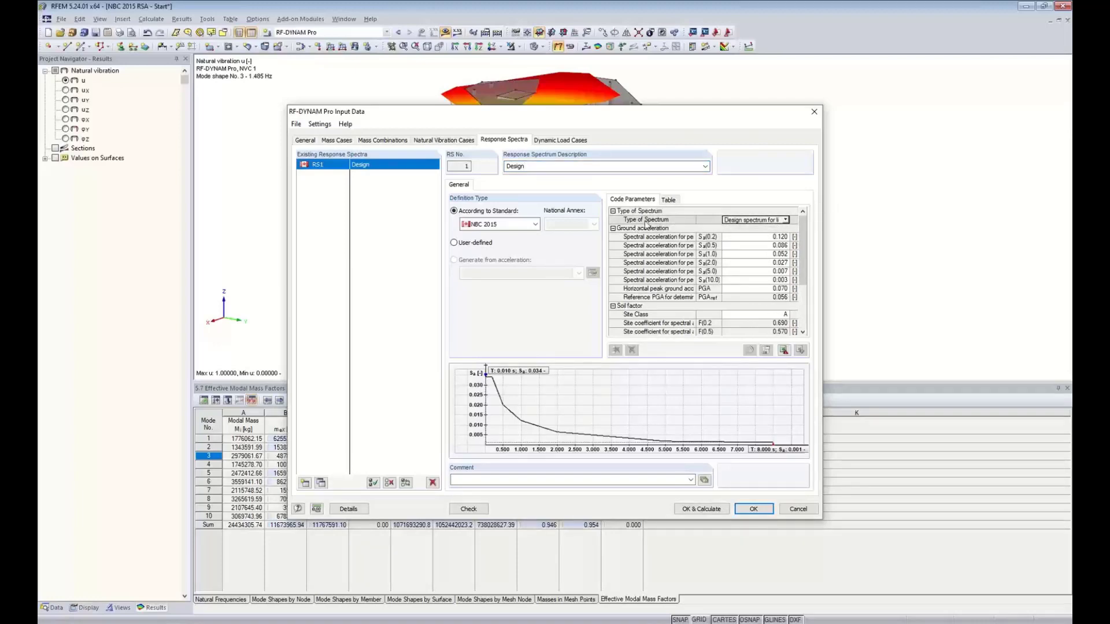
left_click(786, 220)
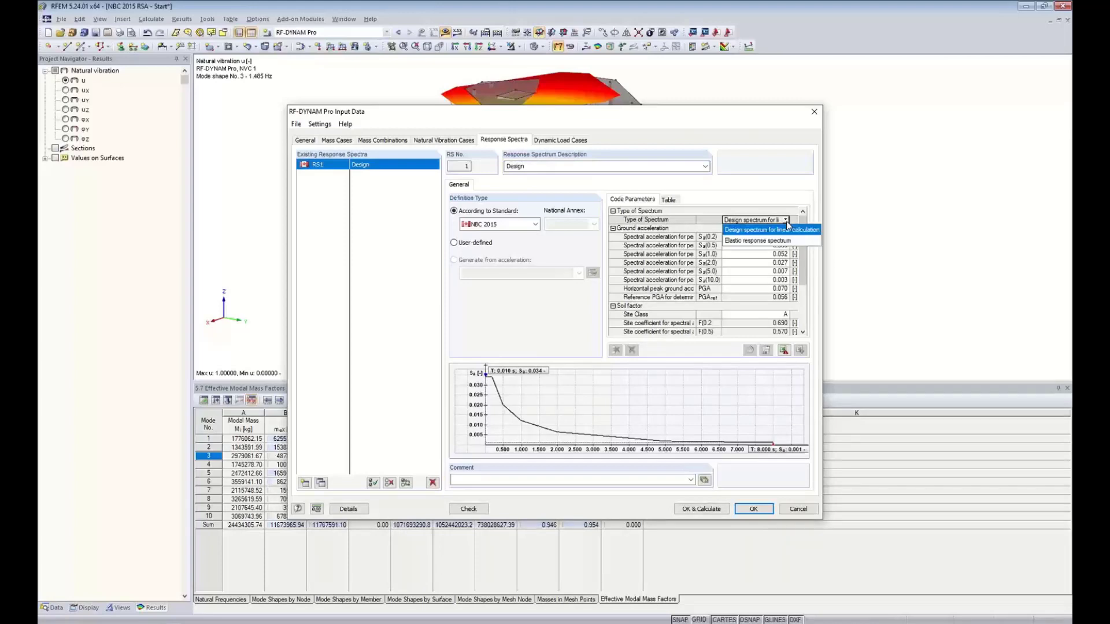
left_click(753, 230)
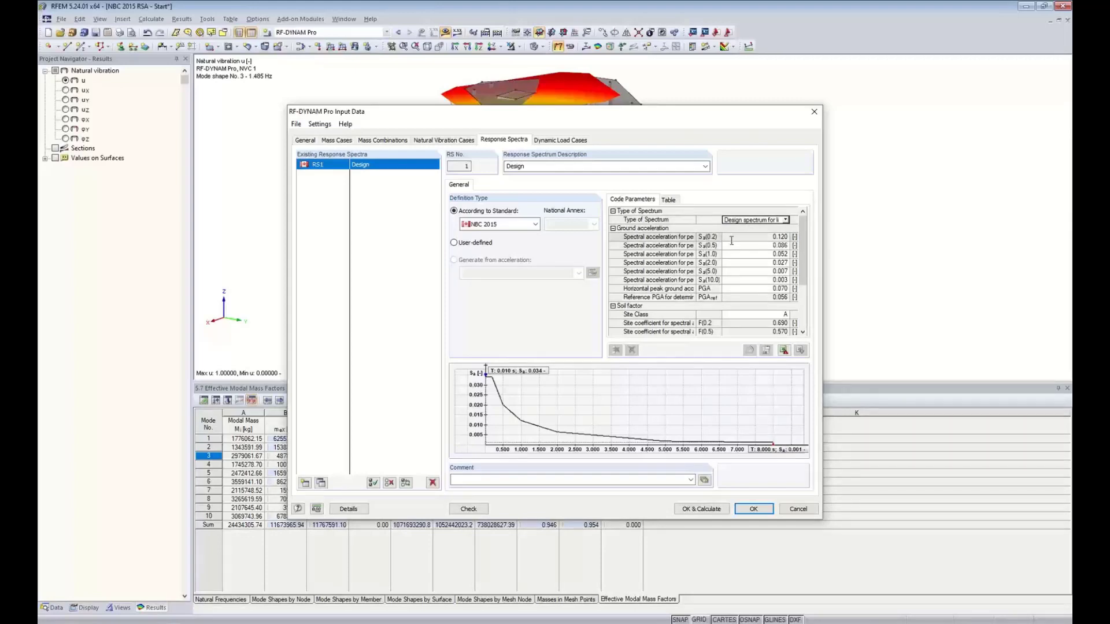
left_click_drag(696, 237, 730, 237)
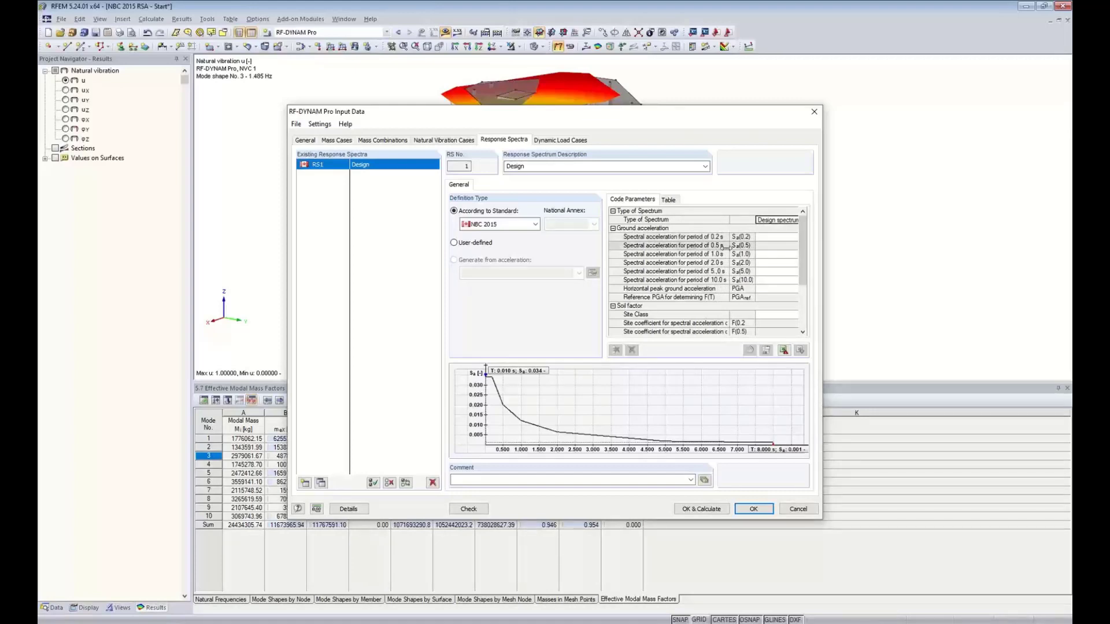
left_click_drag(728, 245, 690, 245)
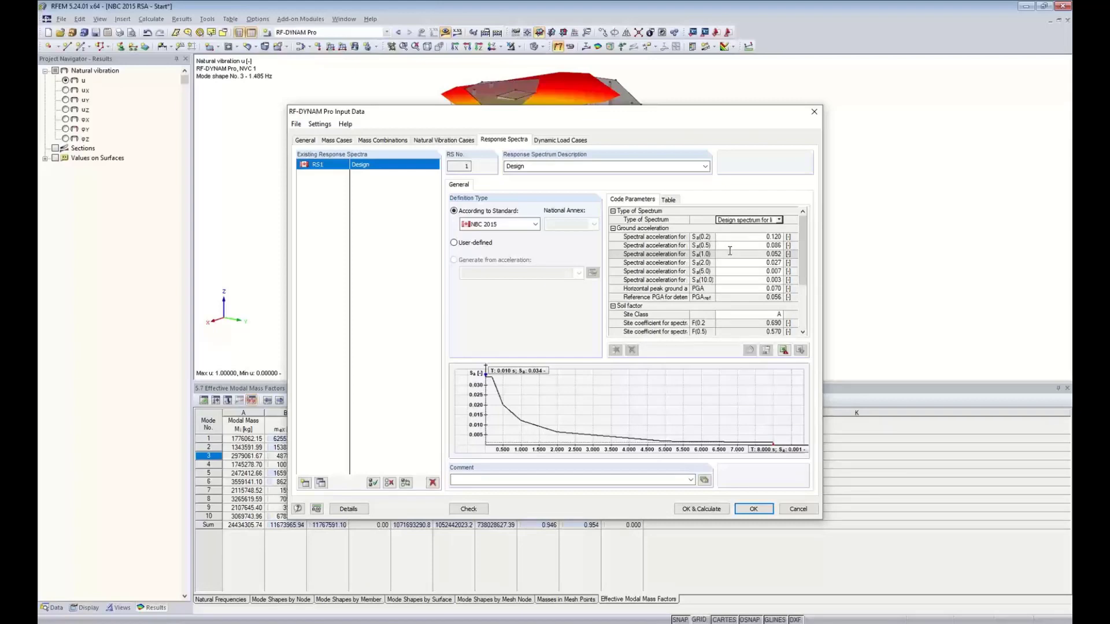
Switch to the Dlubal Geo-Zone Tool page in the browser and look through the available seismic standards, keeping NBC 2015
key("Escape")
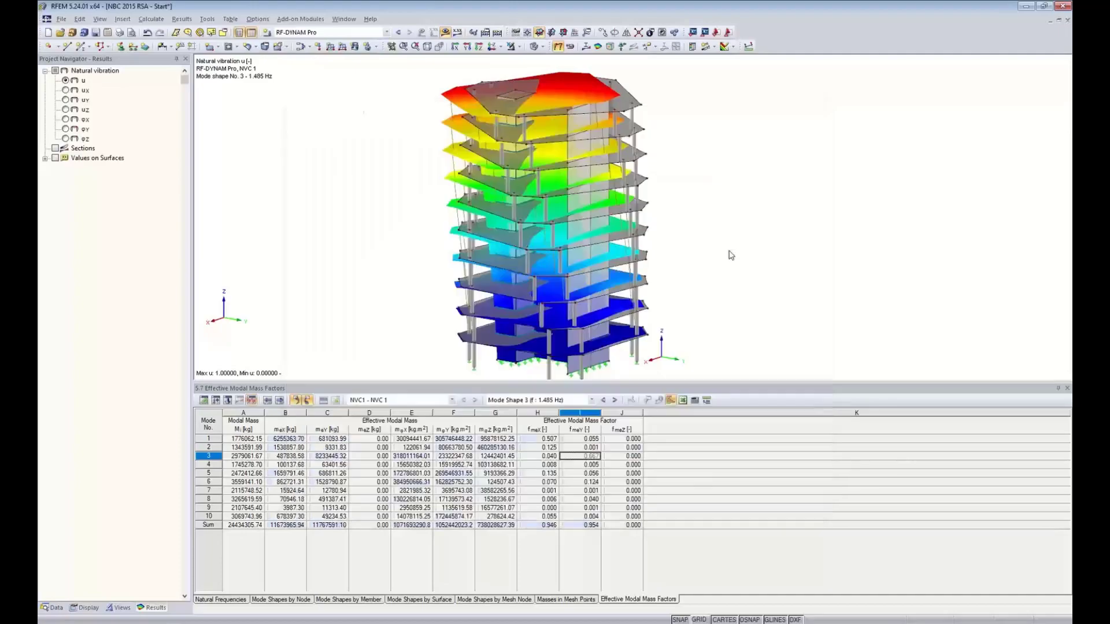
key("super+Tab")
left_click(516, 358)
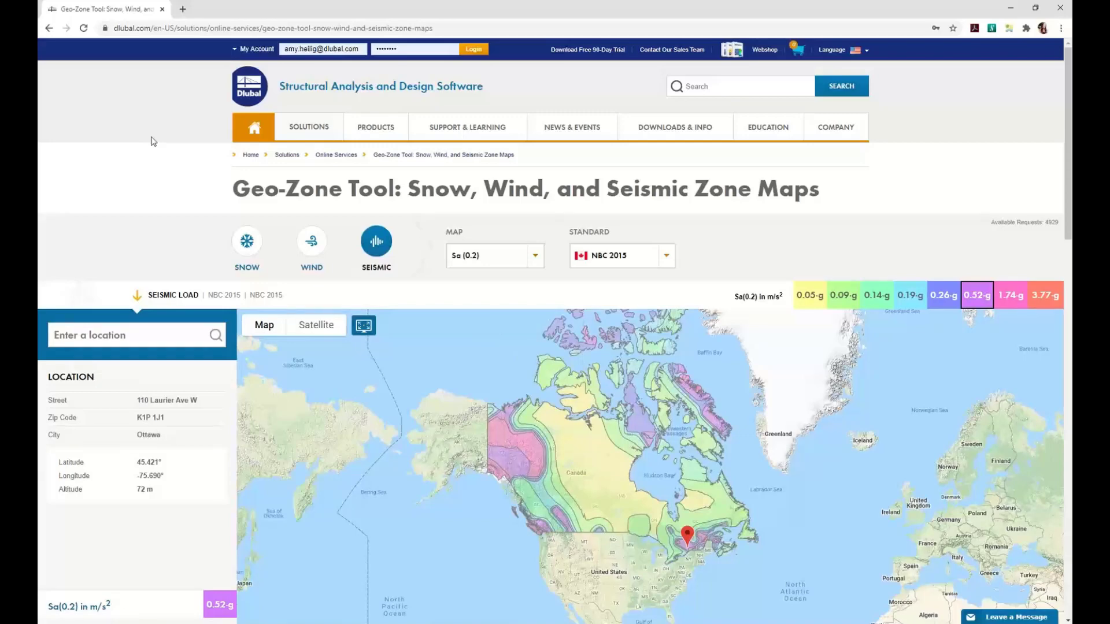
mouse_move(294, 133)
scroll(177, 210, "down", 1)
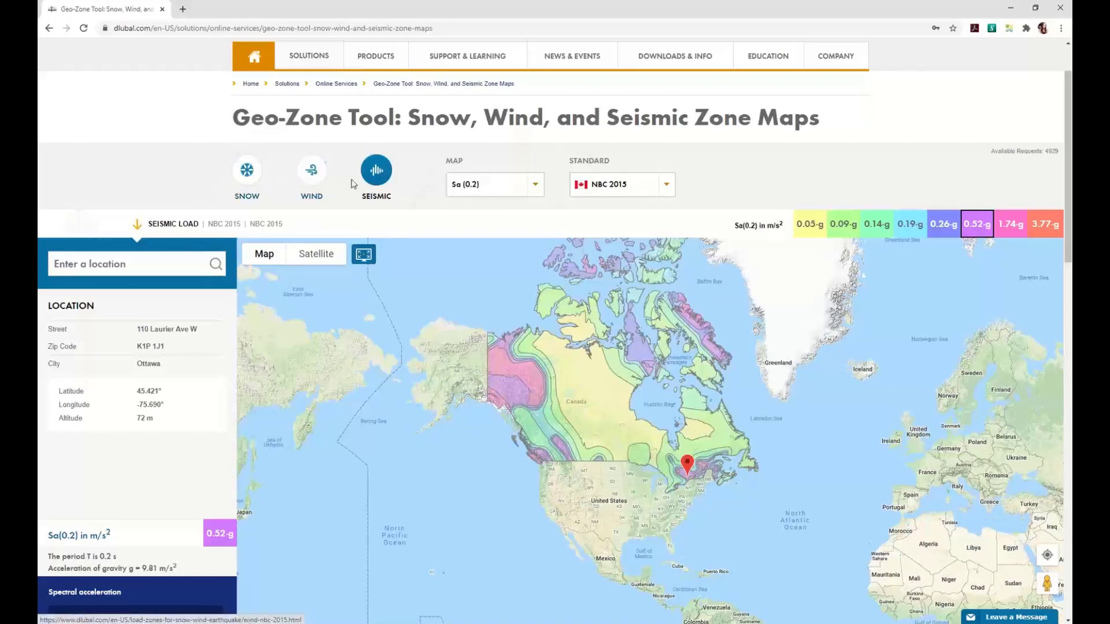
left_click(667, 187)
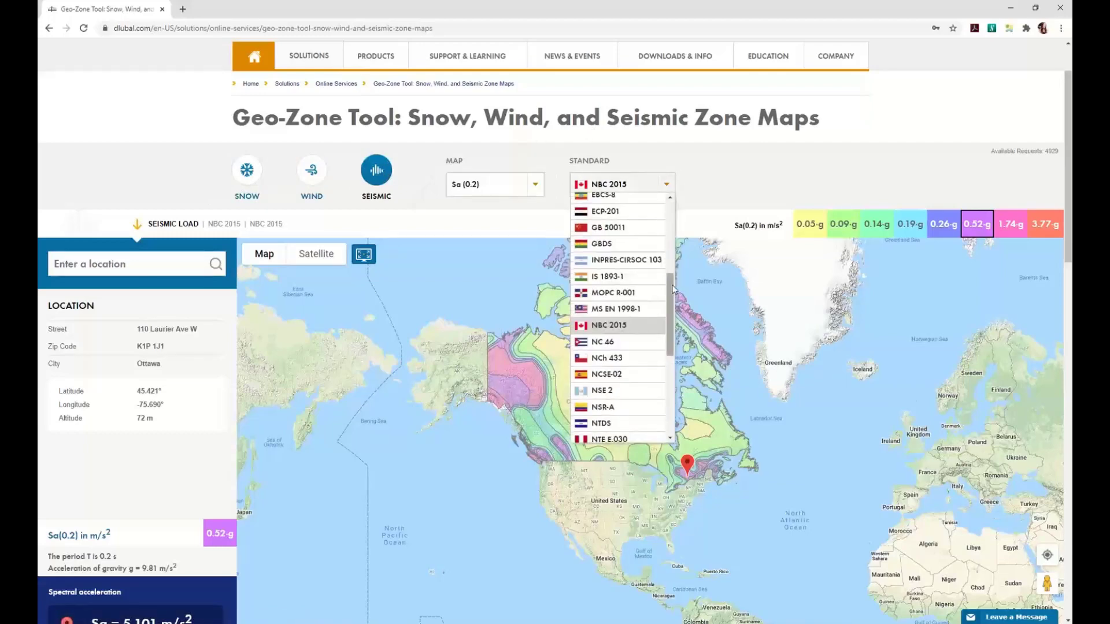
left_click_drag(667, 294, 659, 328)
scroll(659, 327, "down", 1)
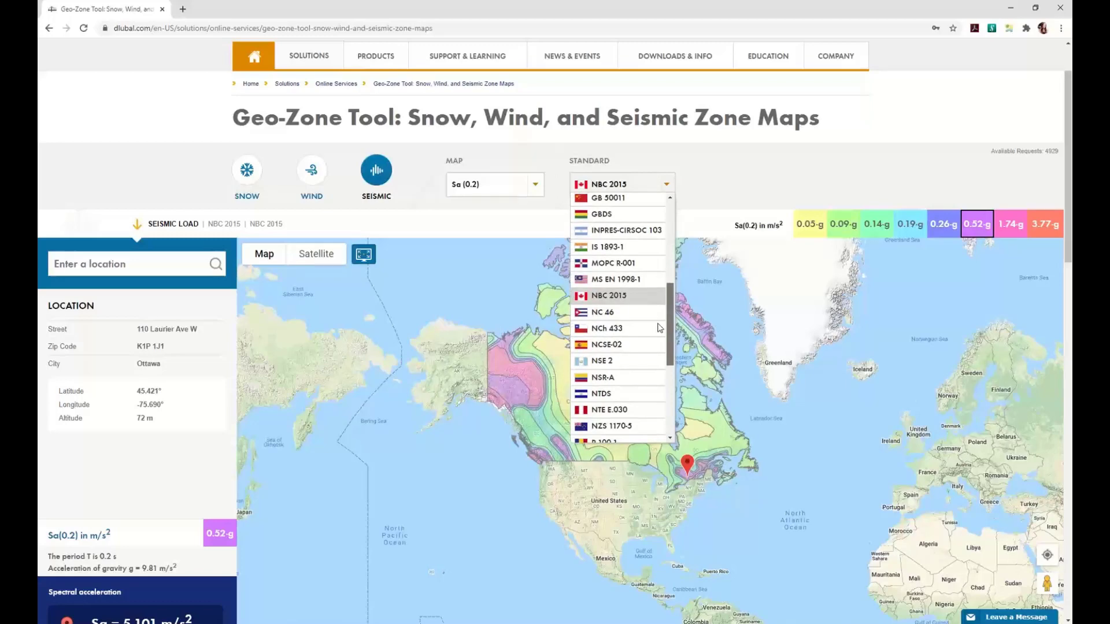
left_click(750, 190)
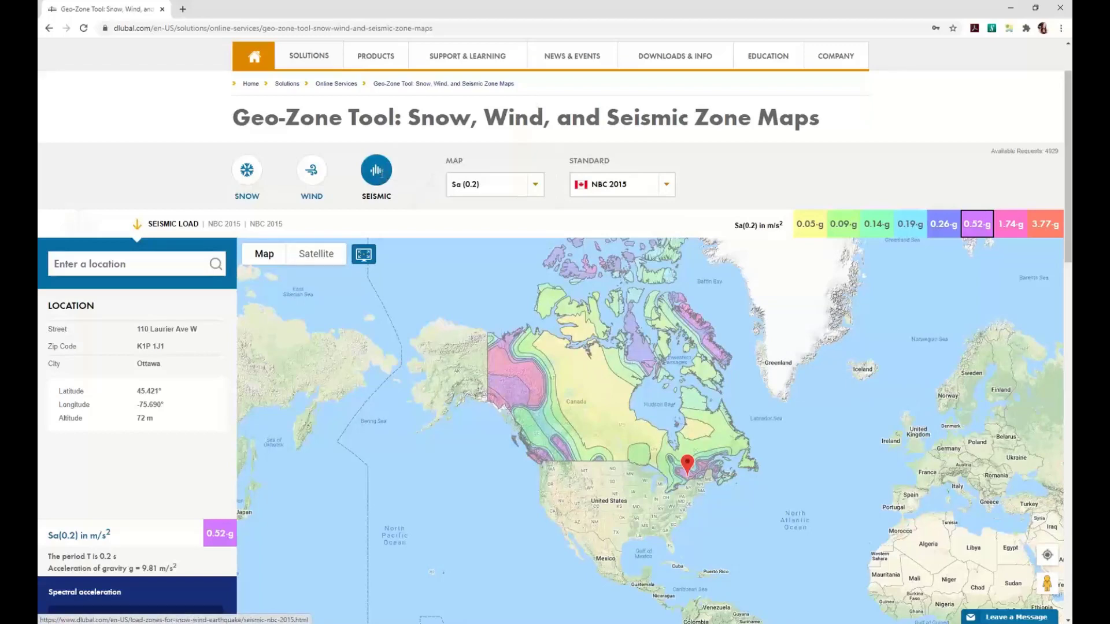
Set the seismic map location to Calgary, AB, Canada and read the spectral acceleration for the Sa (0.2) map
left_click(80, 269)
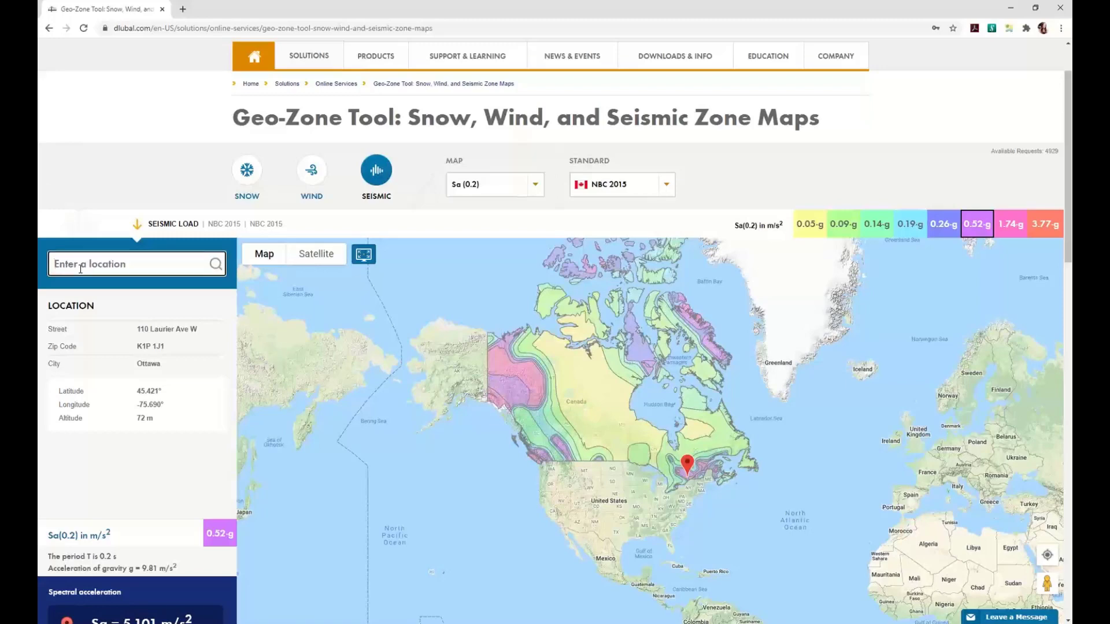
type("Cal")
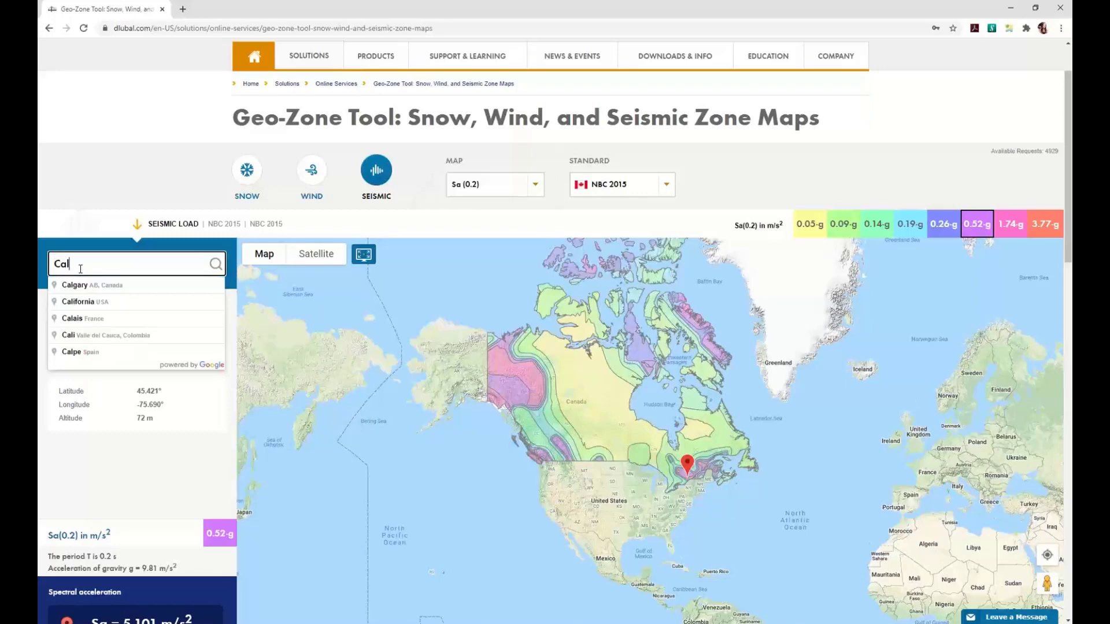
left_click(75, 285)
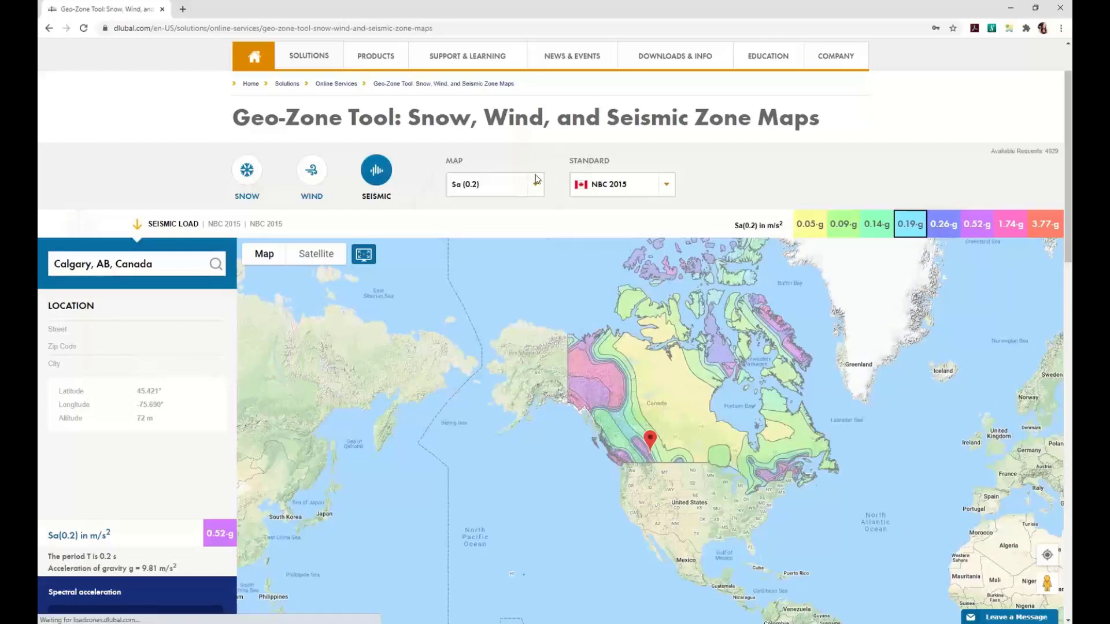
left_click(535, 184)
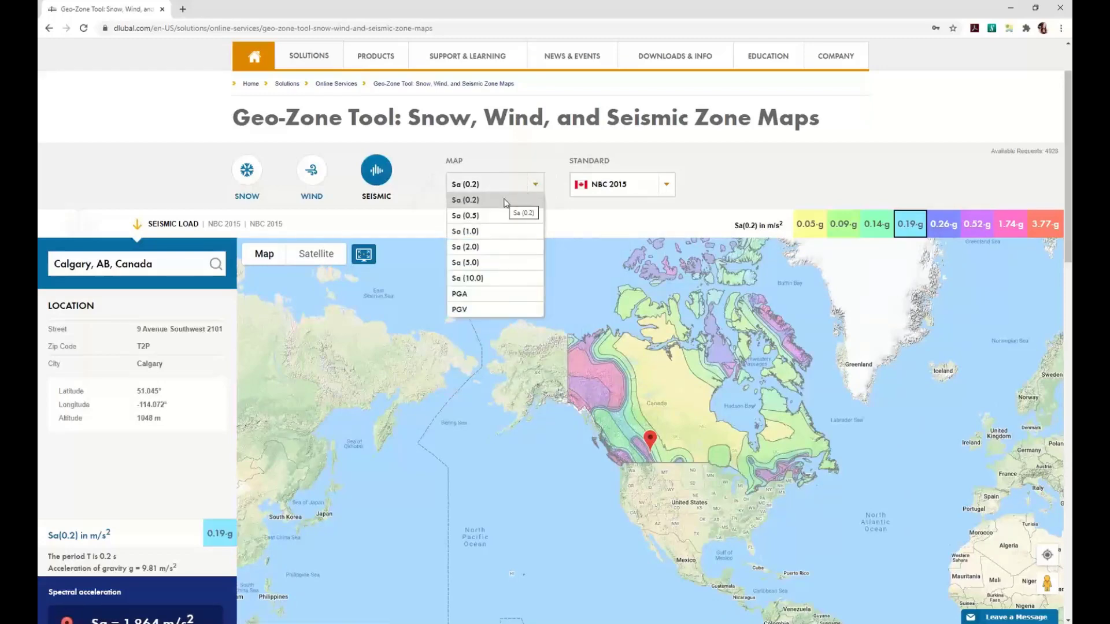
left_click(558, 218)
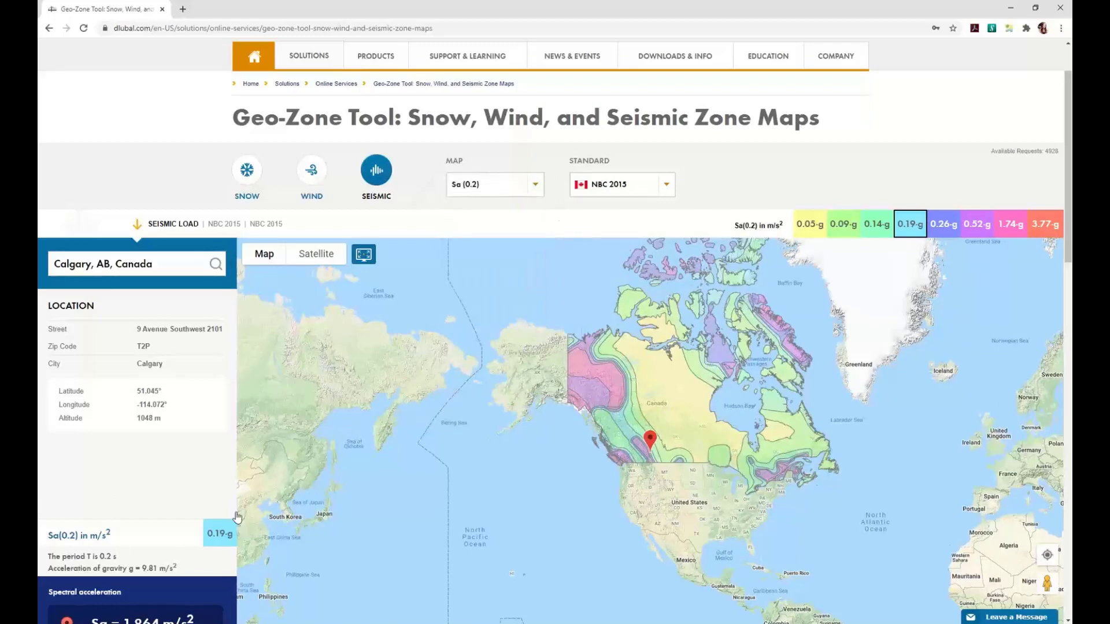
scroll(210, 525, "down", 1)
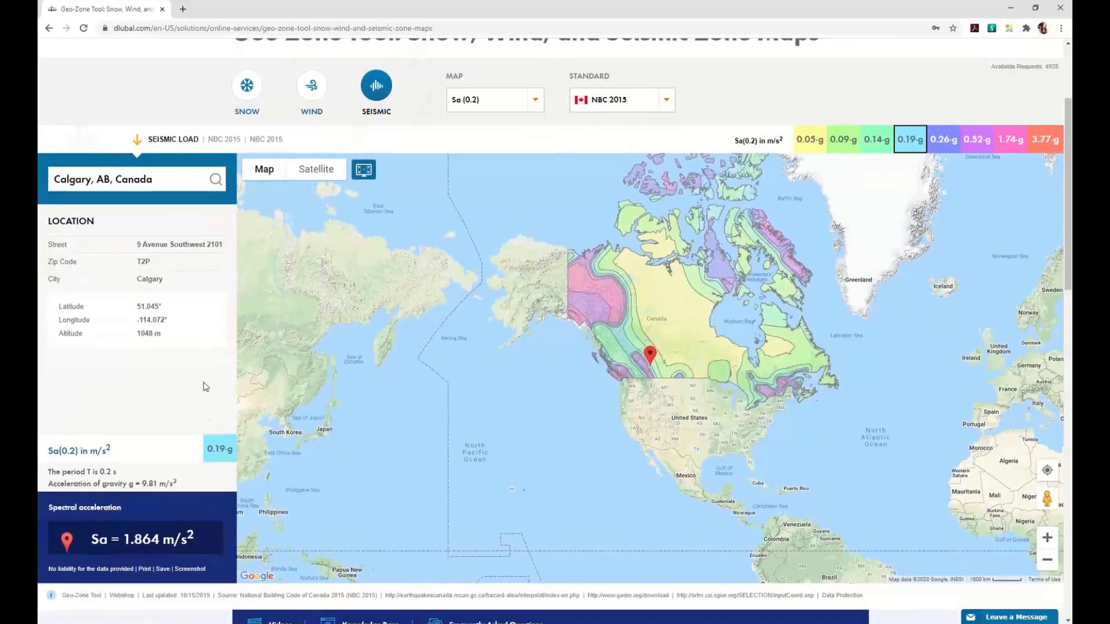
scroll(206, 386, "up", 2)
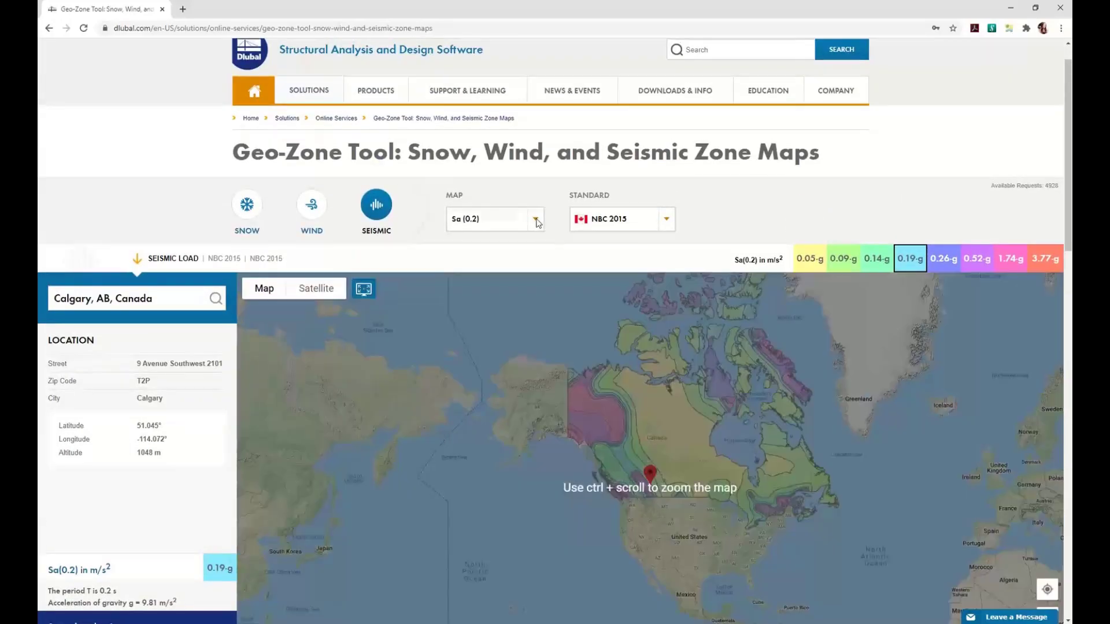
Display the Sa (0.5) seismic map for Calgary, read its spectral acceleration, and look through the other available maps
left_click(536, 223)
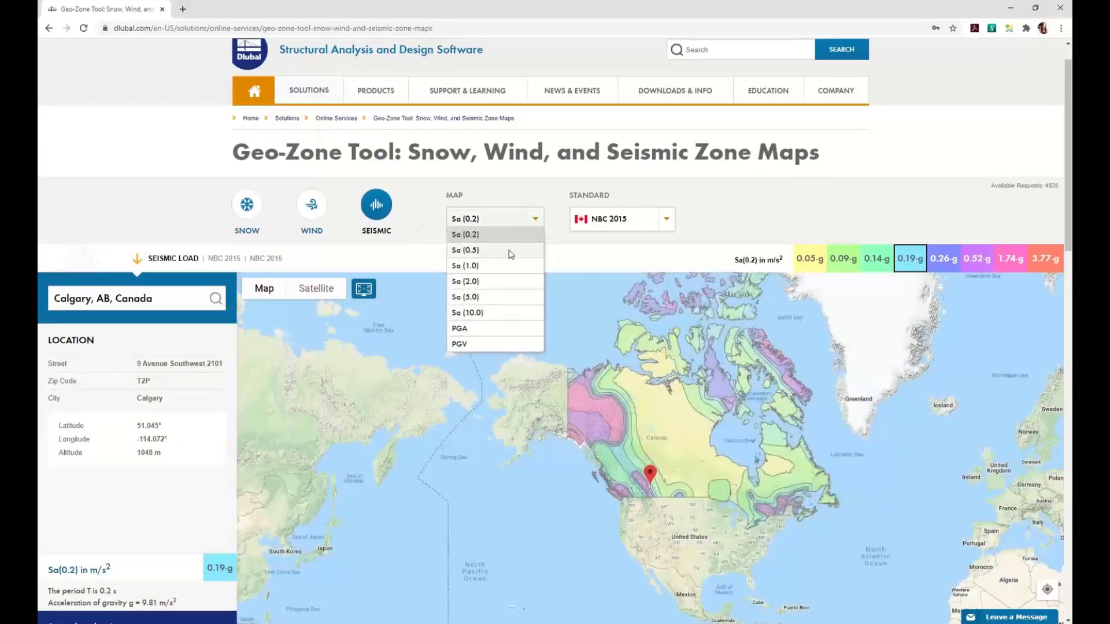
left_click(511, 253)
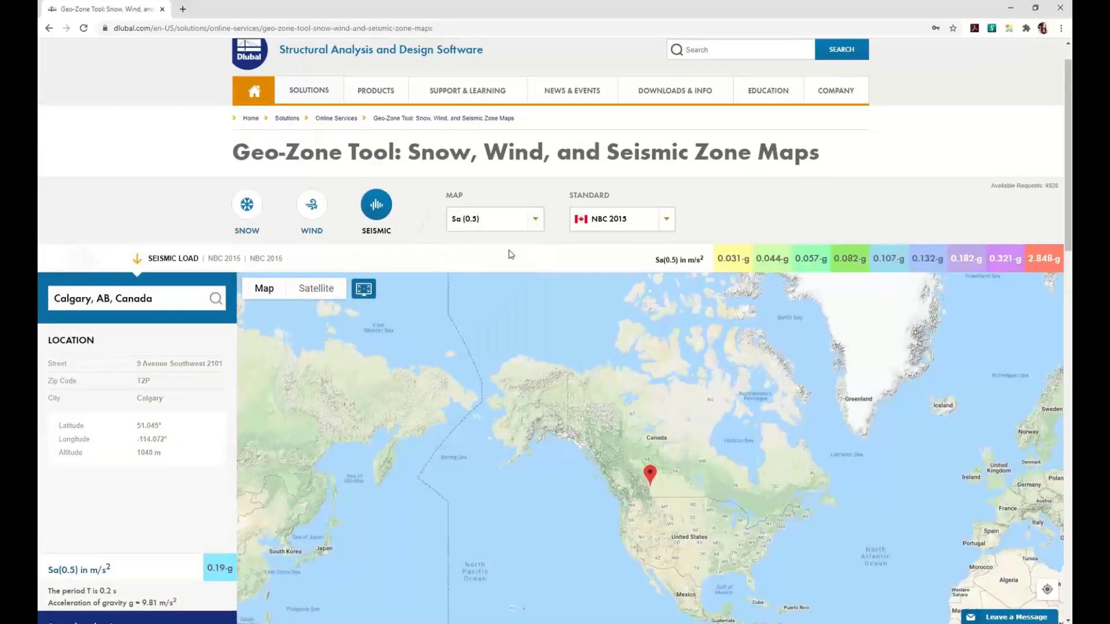
scroll(445, 193, "down", 1)
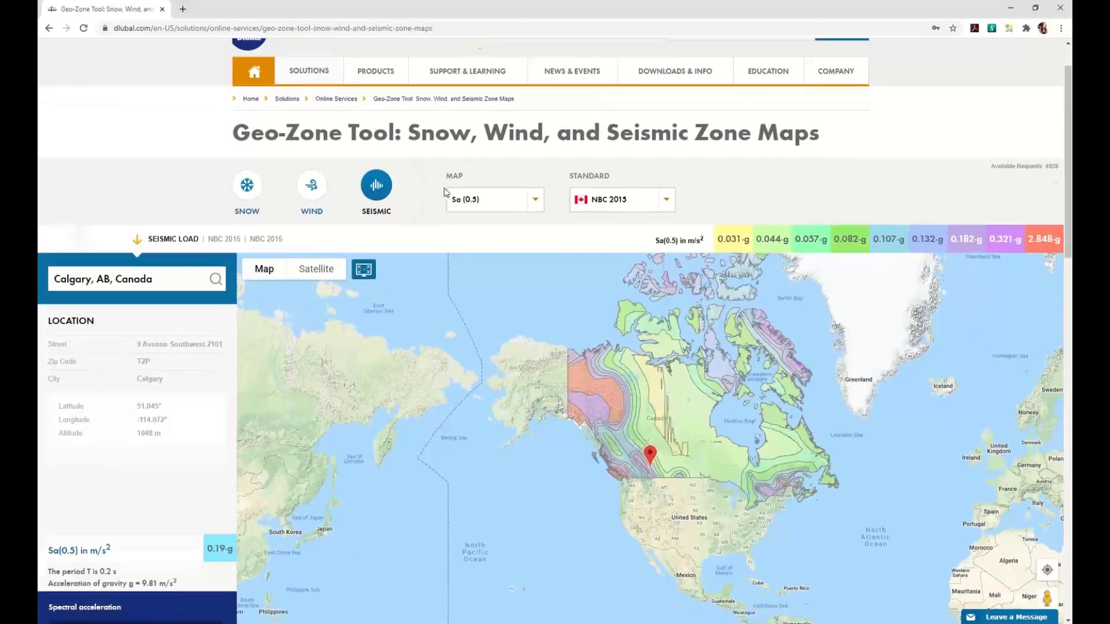
scroll(445, 192, "down", 1)
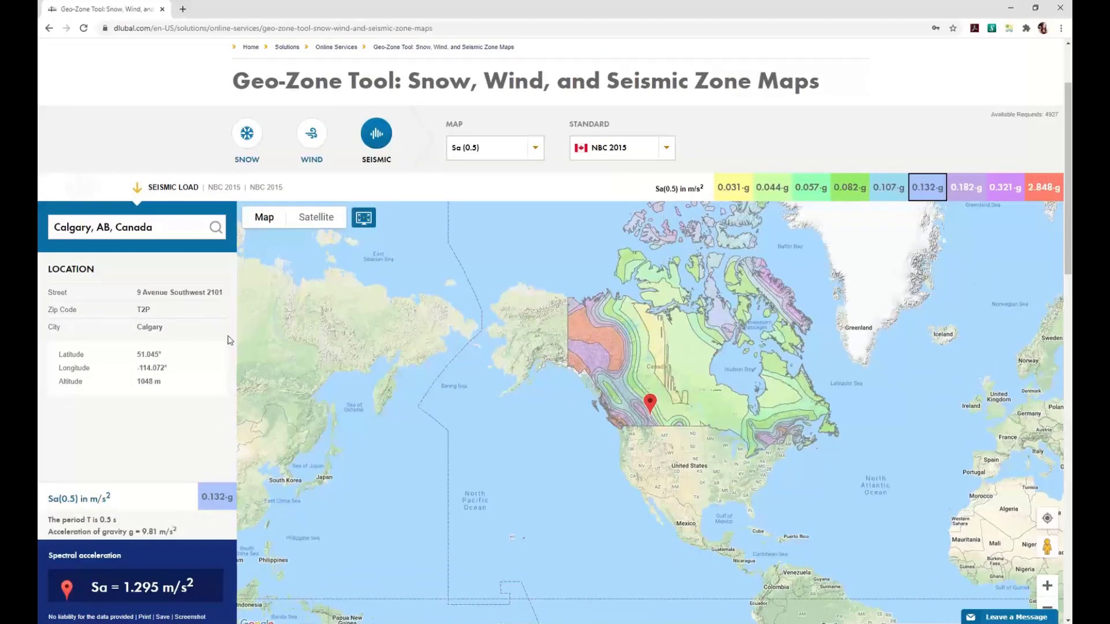
left_click(539, 154)
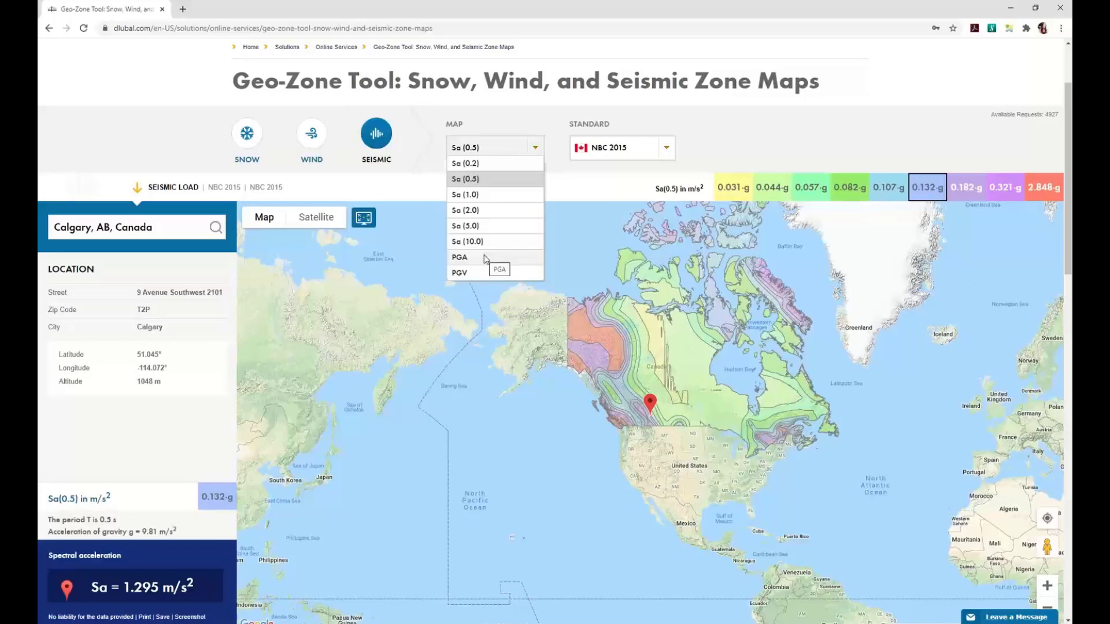
left_click(581, 191)
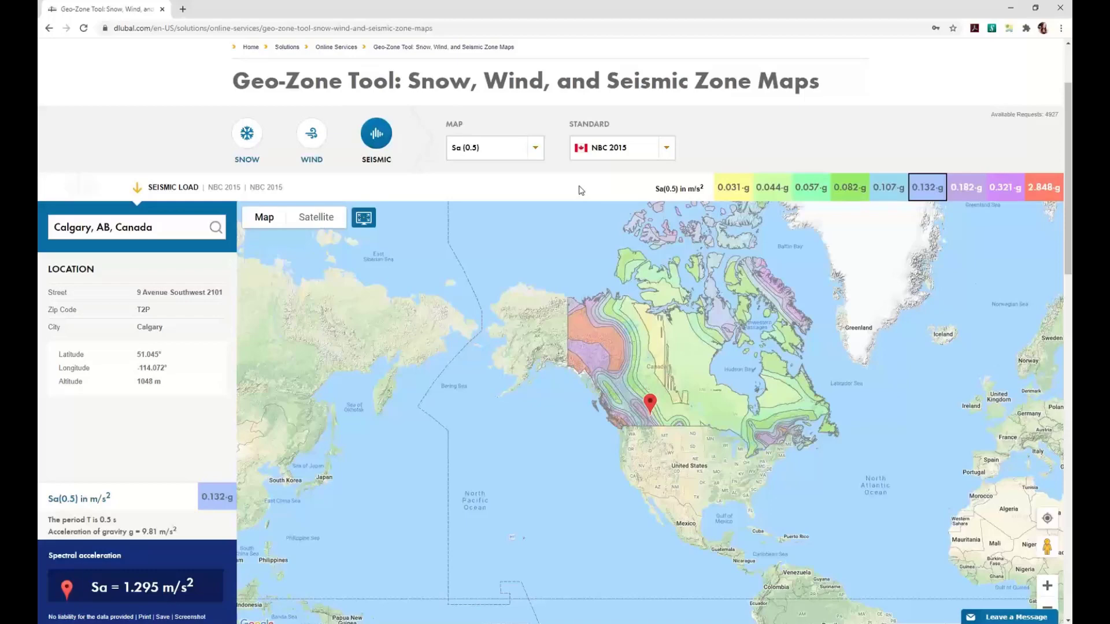
scroll(716, 128, "up", 2)
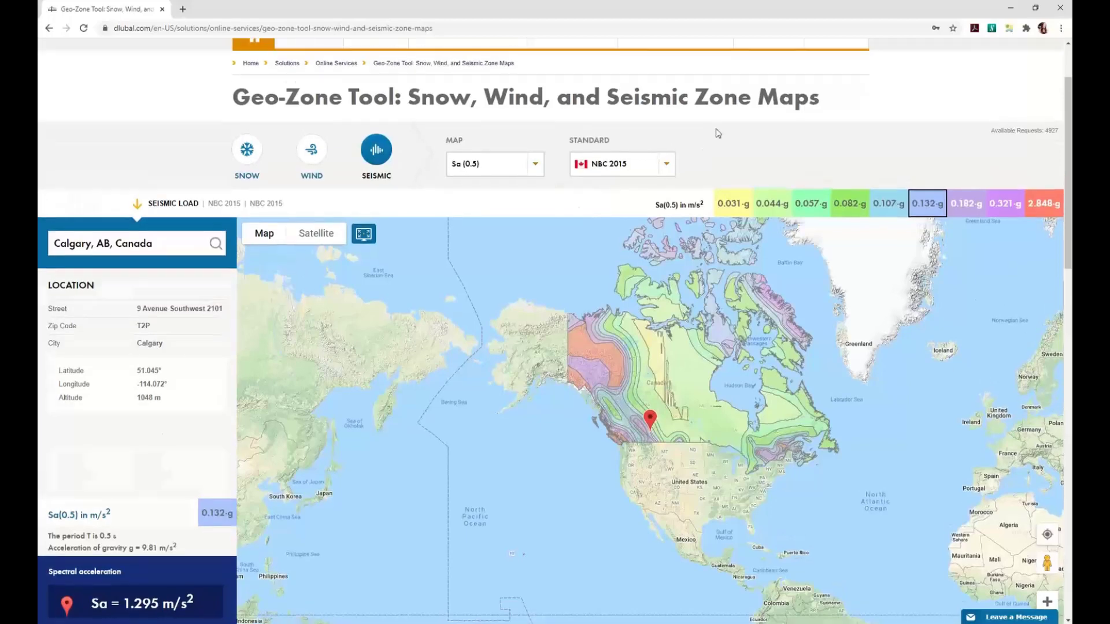
mouse_move(716, 128)
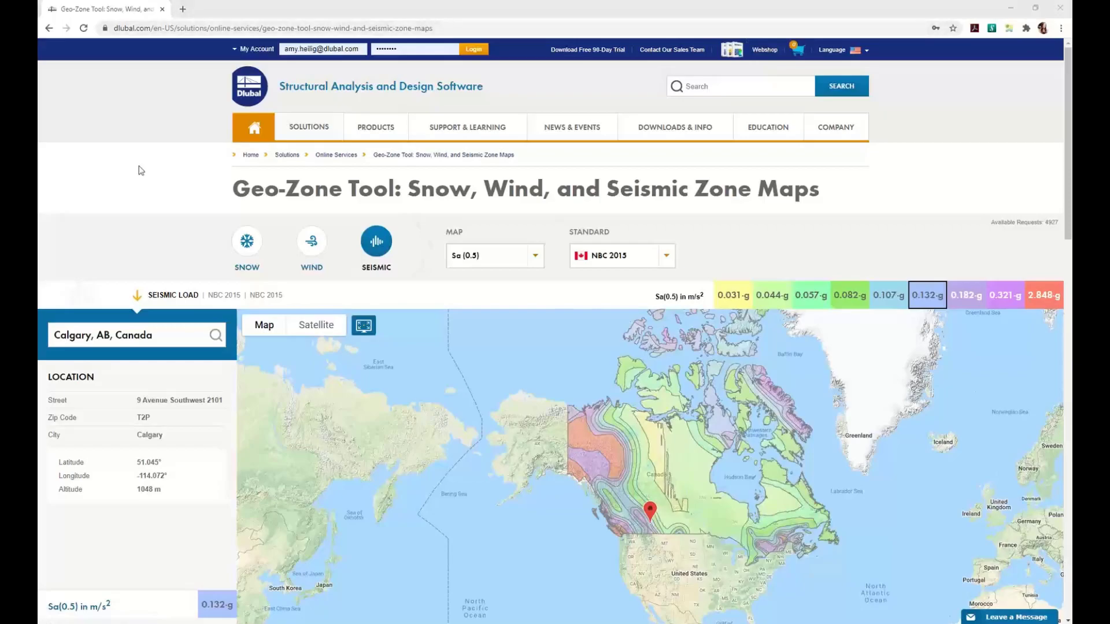
Switch back to the RF-DYNAM Pro input data in RFEM and set RS1's Sa(0.2) to 0.190 and Sa(0.5) to 0.132
key("super+Tab")
left_click(436, 134)
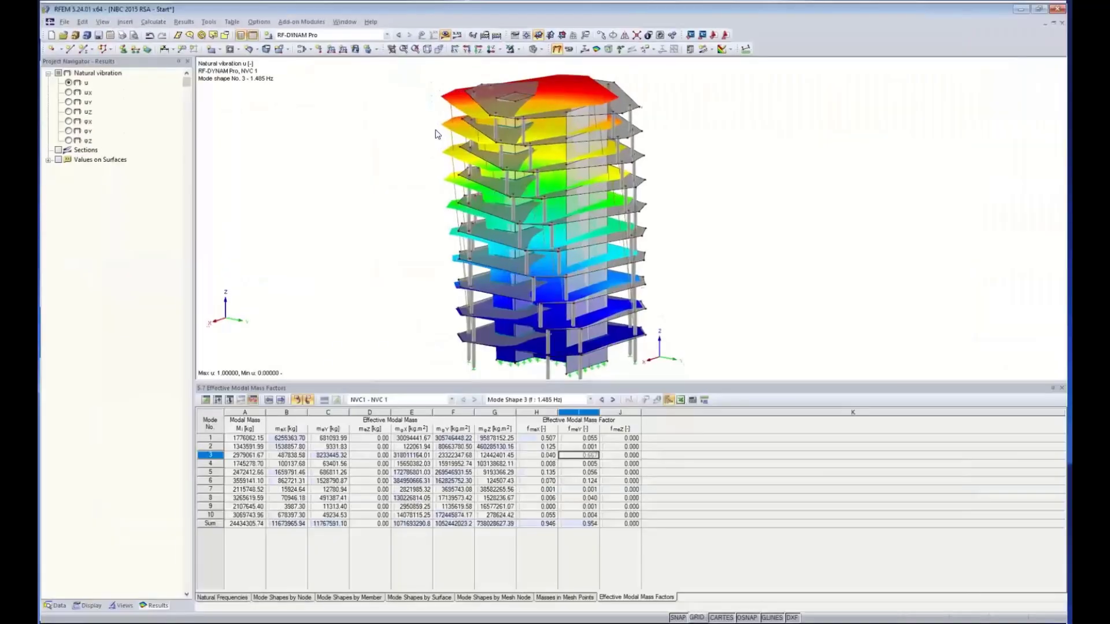
left_click(738, 237)
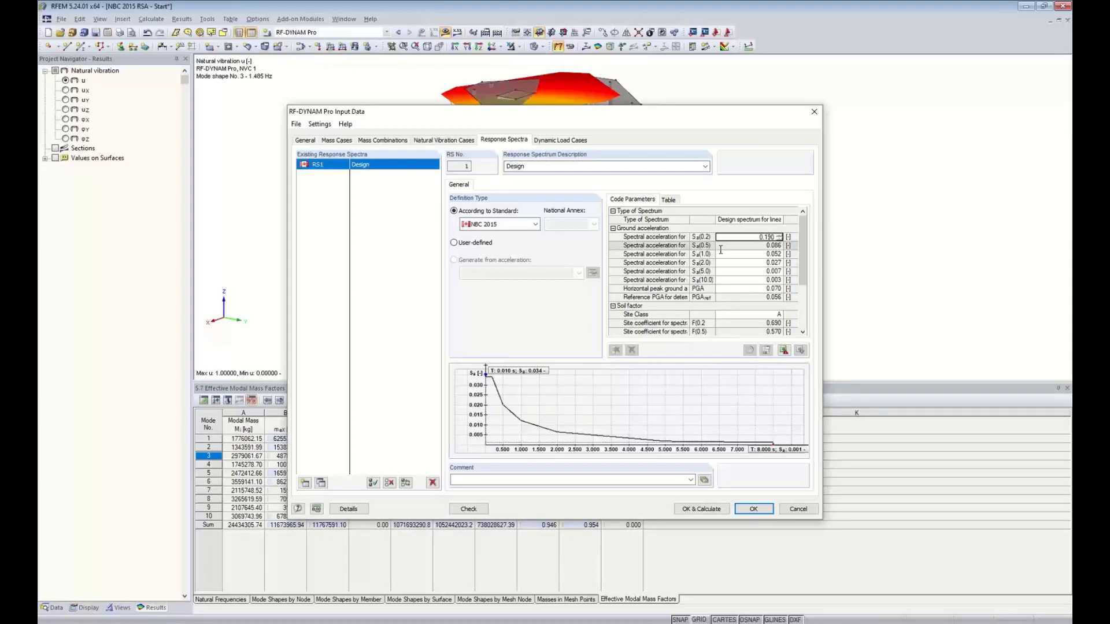
left_click(721, 248)
type("0.1")
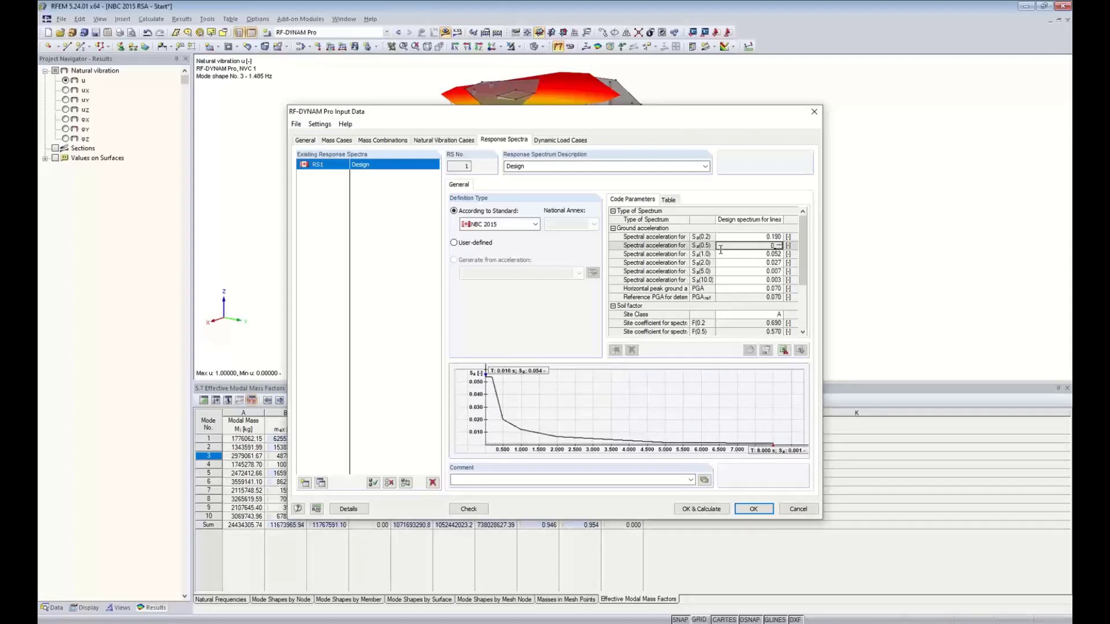
type("32")
key("Return")
Set RS1's Sa(1.0) to 0.1, Sa(2.0) to 0.043, Sa(5.0) to 0.010, Sa(10.0) to 0.006, and horizontal PGA to 0.12
type("0.1")
key("Return")
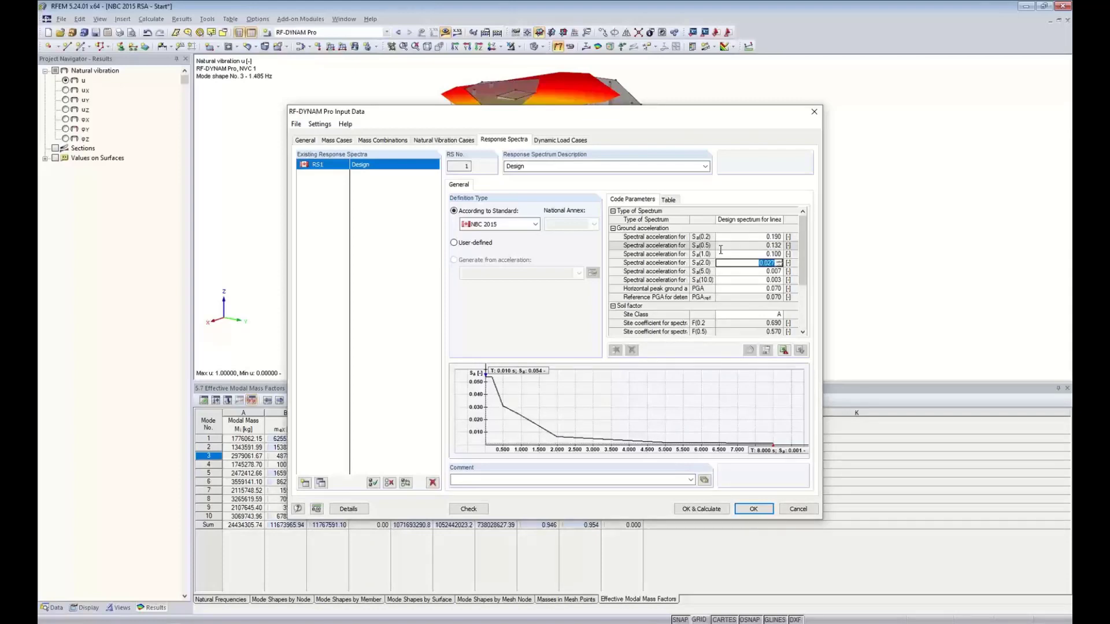
type("0.043")
key("Return")
type("0.010")
key("Return")
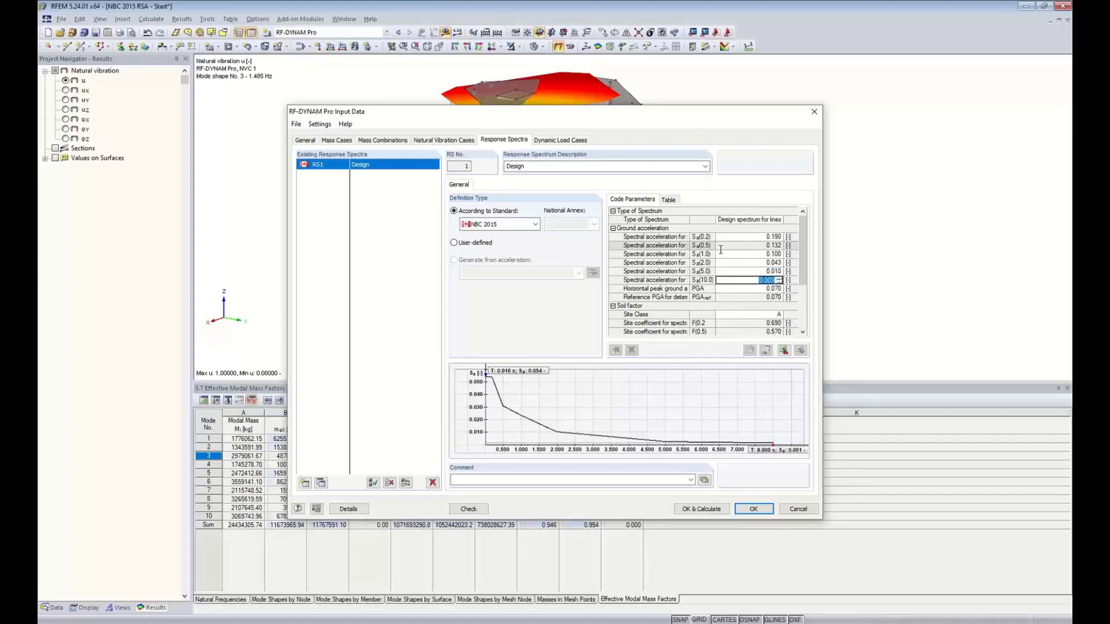
type("0.006")
key("Return")
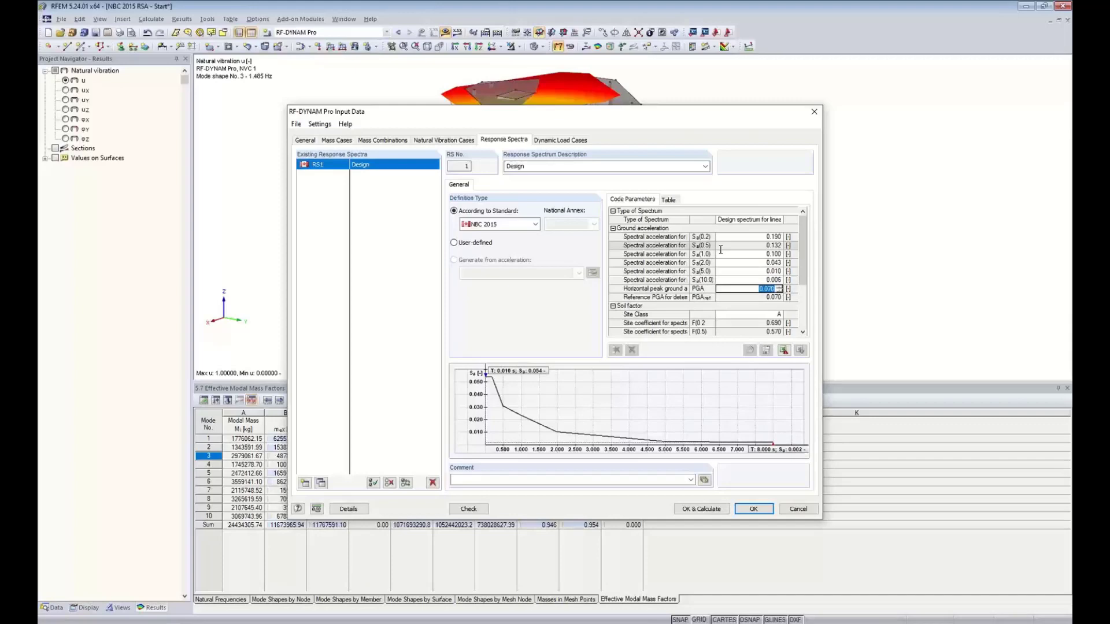
type("0.12")
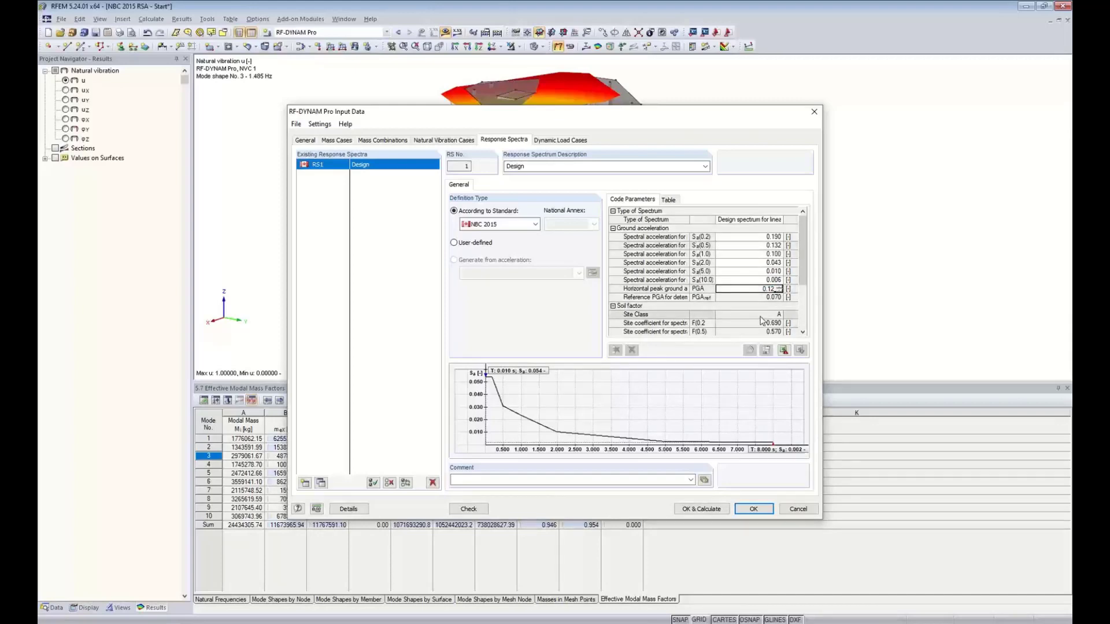
key("Return")
Set the site class in RS1's soil factor parameters to C
scroll(783, 289, "down", 5)
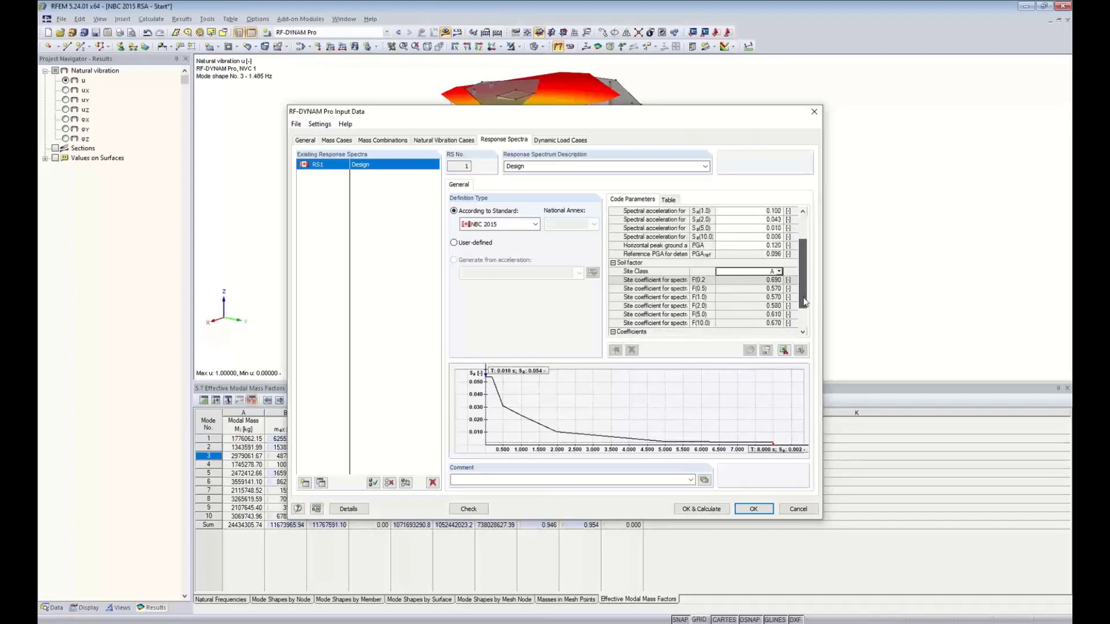
left_click(779, 271)
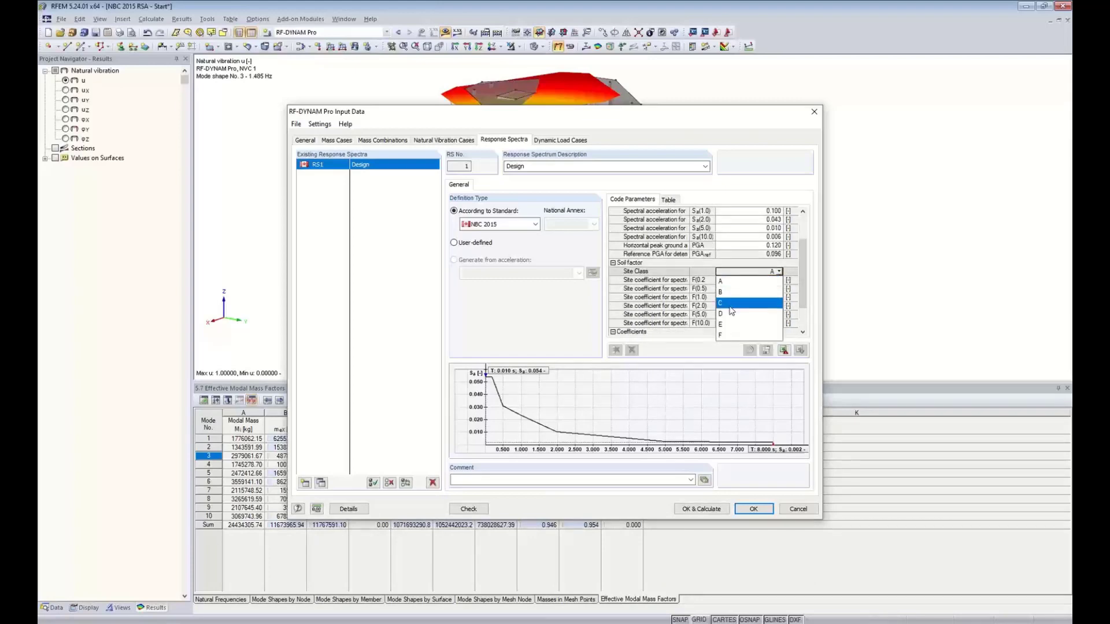
left_click(732, 306)
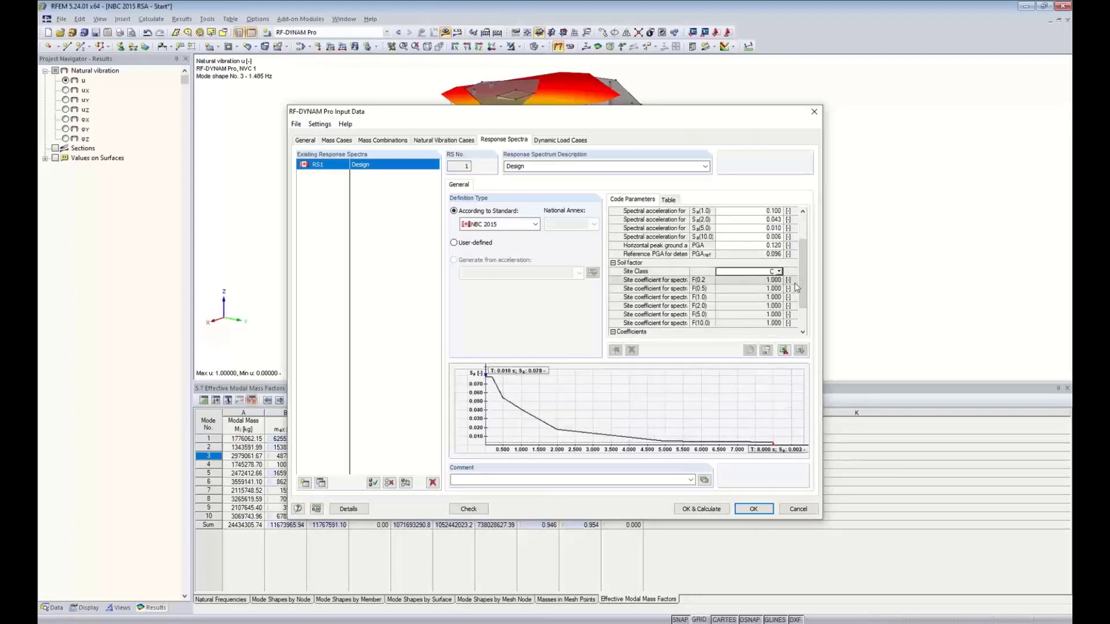
Set RS1's importance category to Normal and review the code parameters and the spectrum curve
left_click(804, 307)
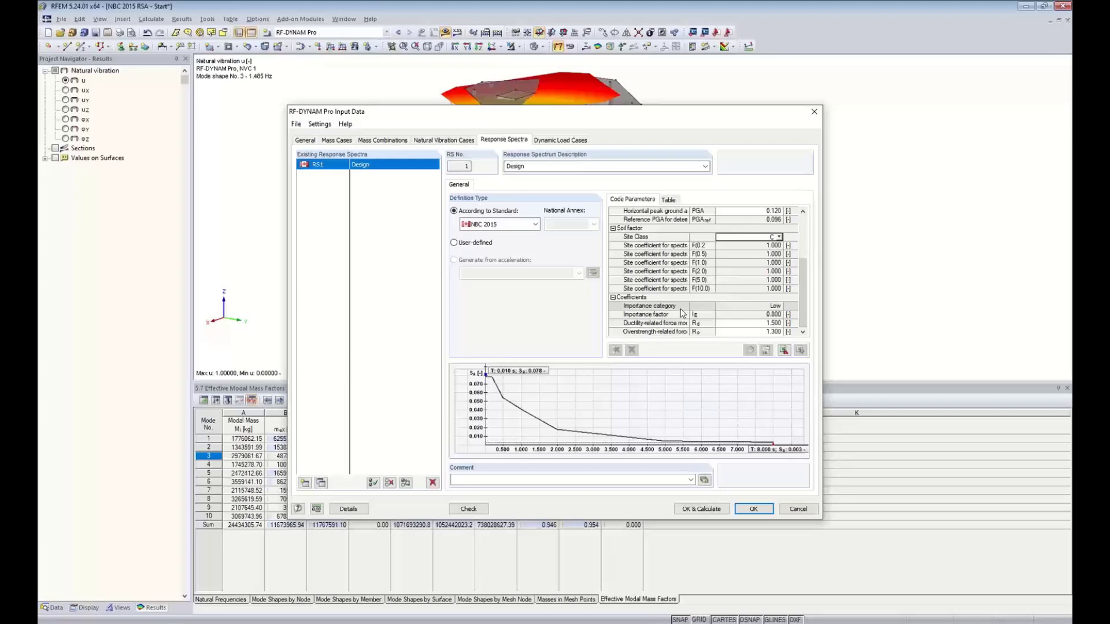
left_click(766, 306)
left_click(779, 306)
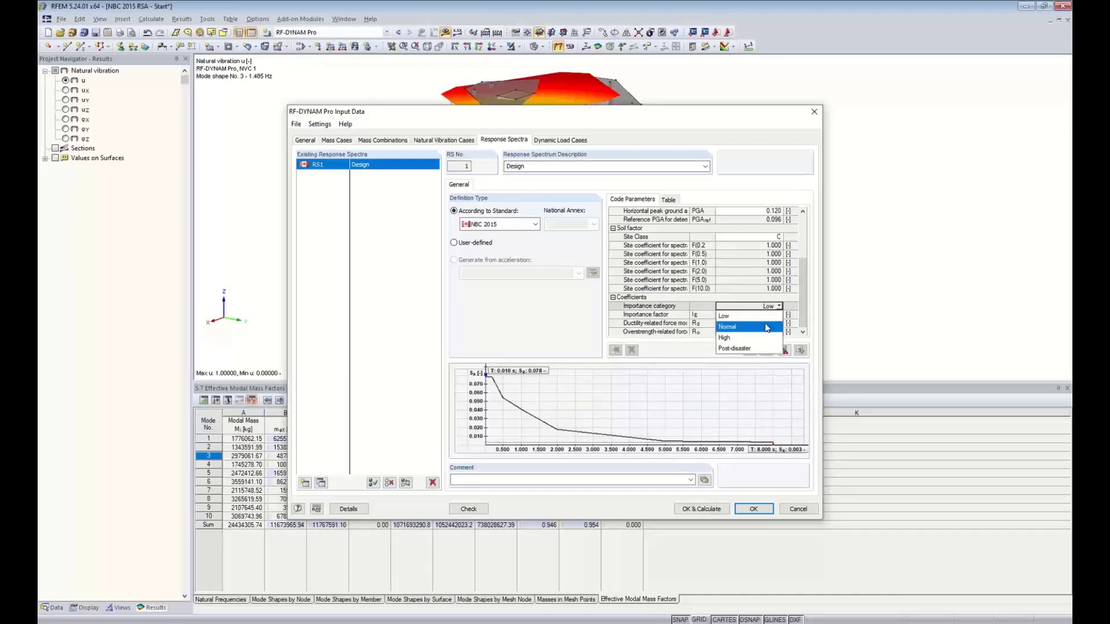
left_click(766, 327)
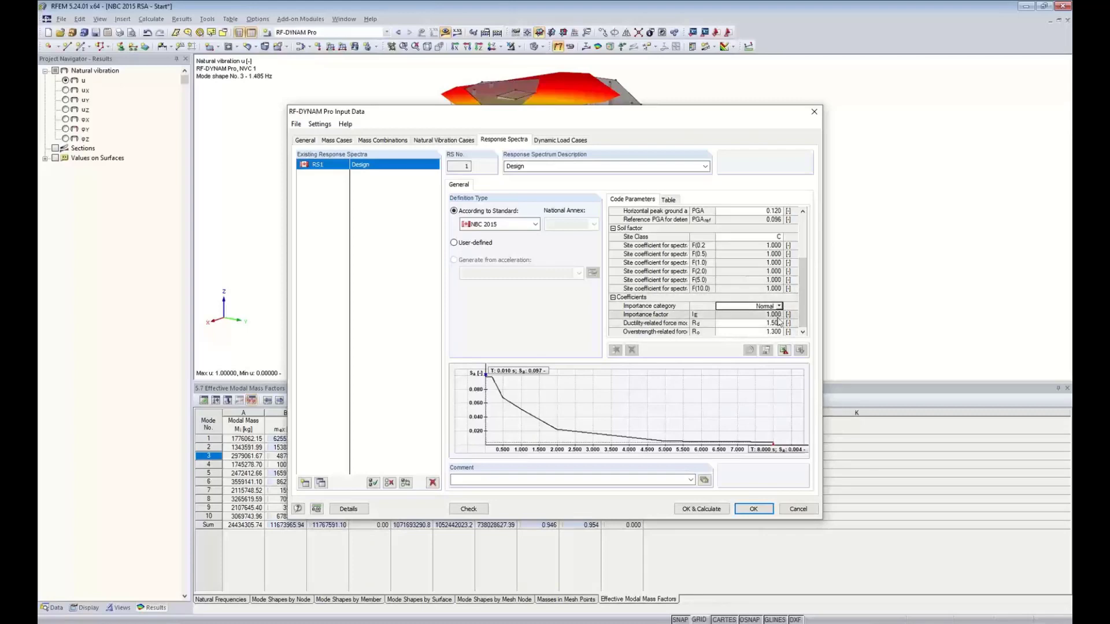
left_click_drag(803, 304, 808, 269)
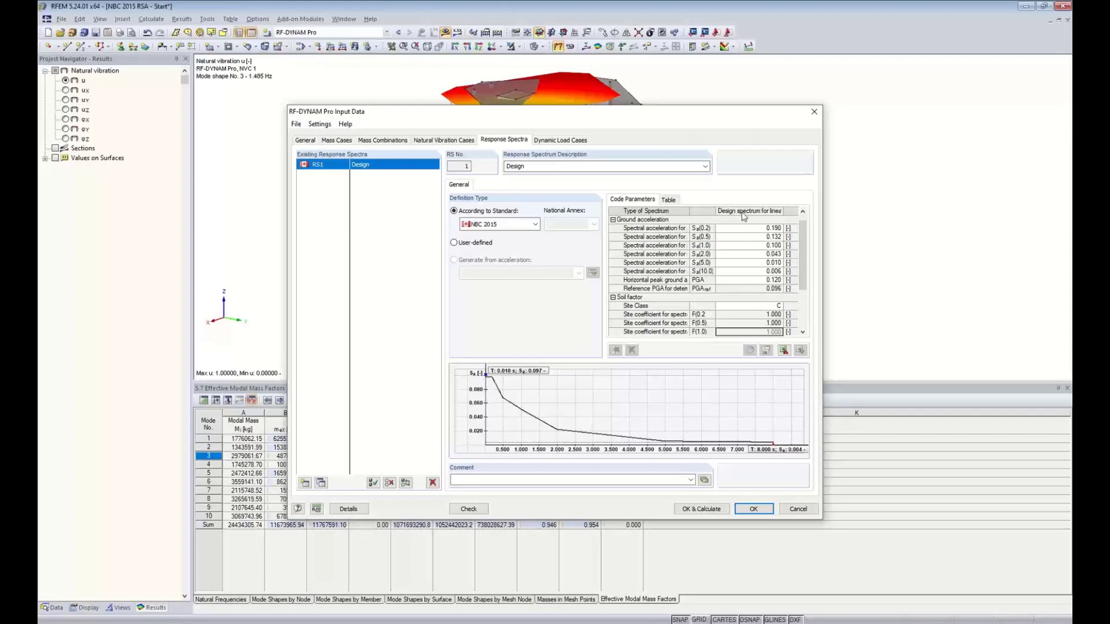
left_click_drag(800, 245, 799, 280)
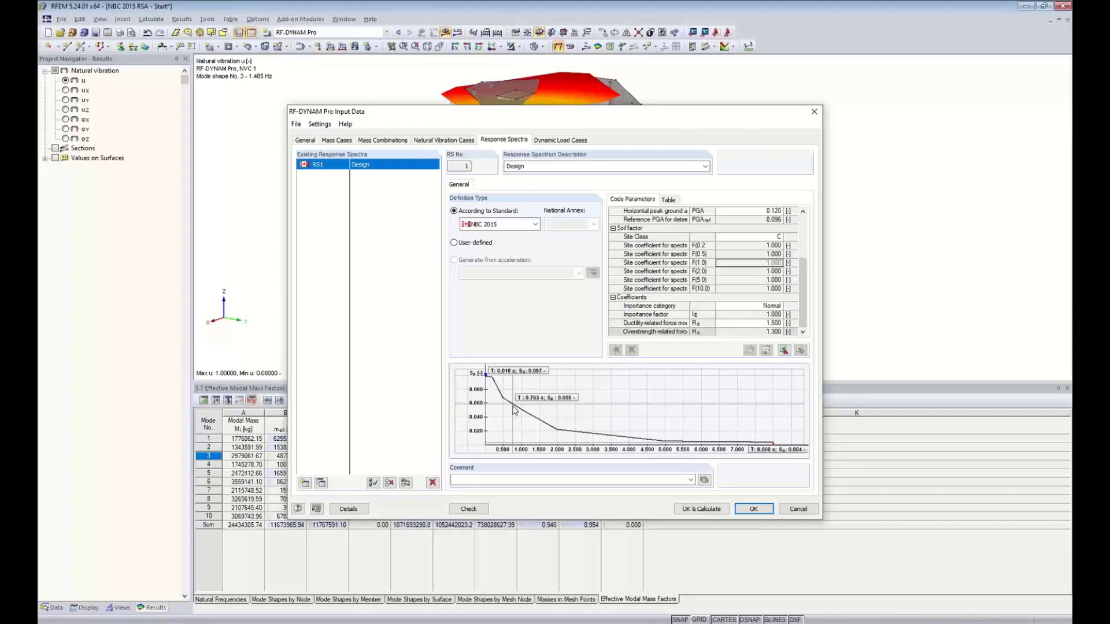
Give dynamic load case DLC1 the description "Design" and keep natural vibration case NVC1 assigned to it
left_click(561, 142)
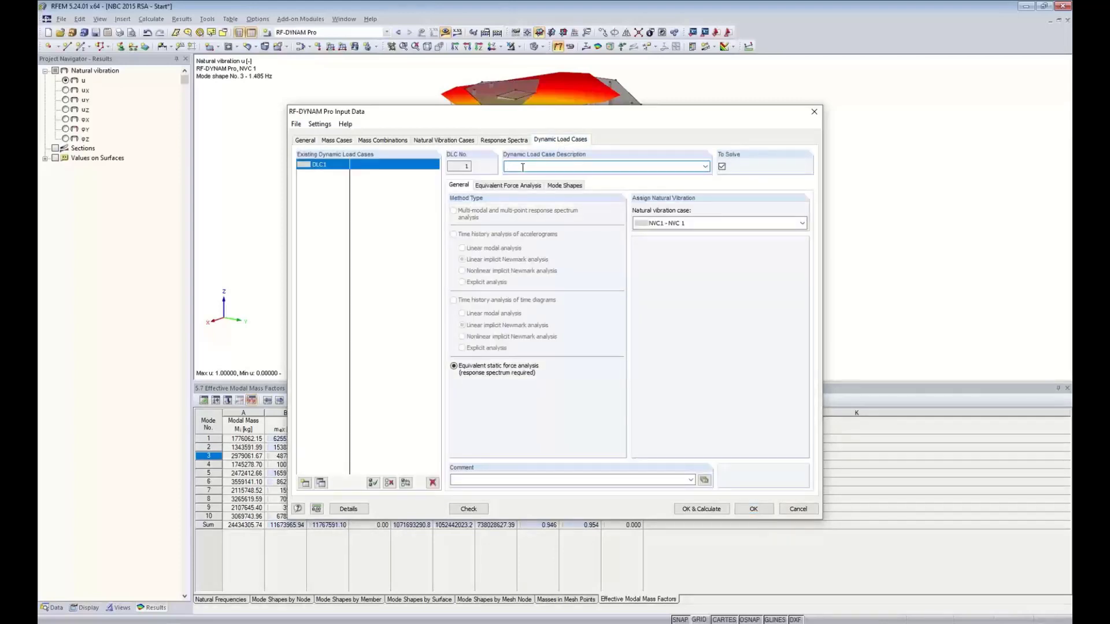
type("Design")
left_click(681, 225)
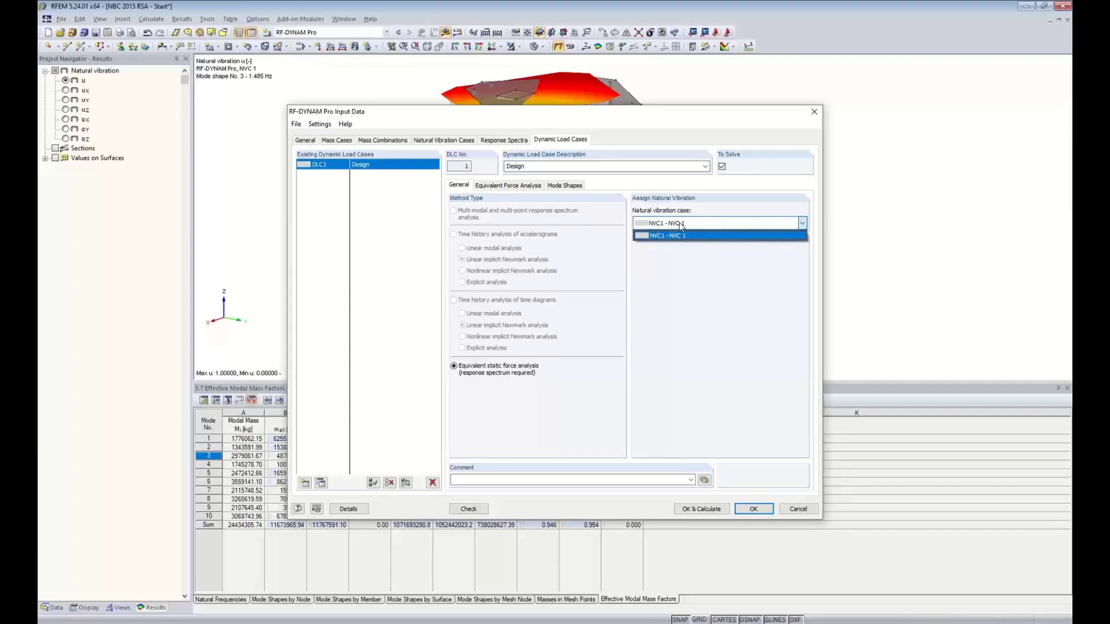
left_click(681, 225)
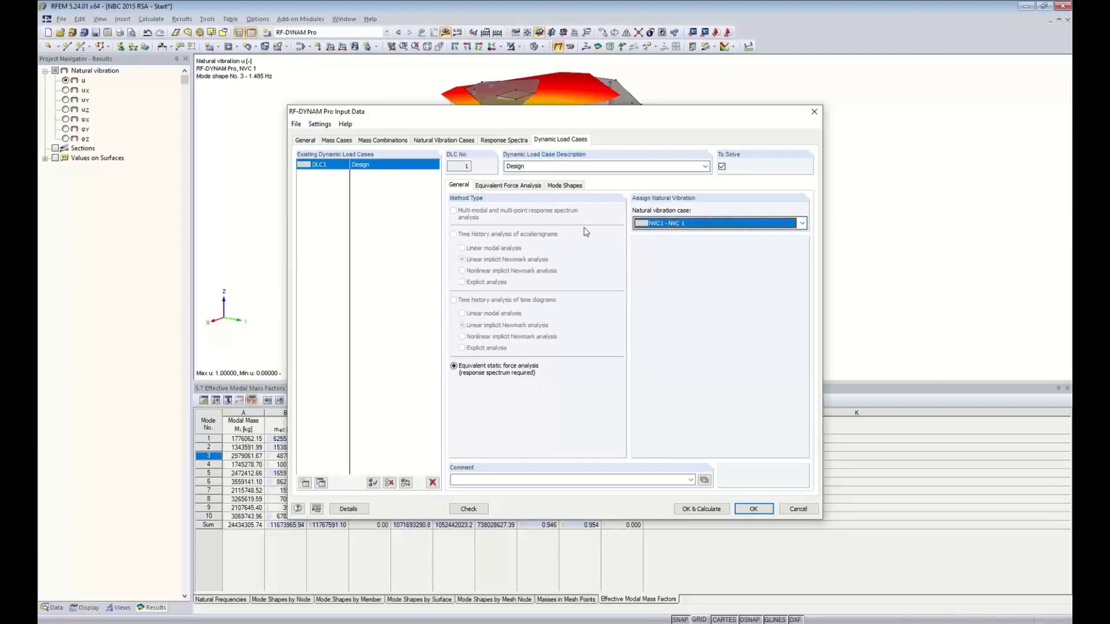
Assign response spectrum RS1 to the X and Y directions in DLC1's equivalent force analysis
left_click(509, 186)
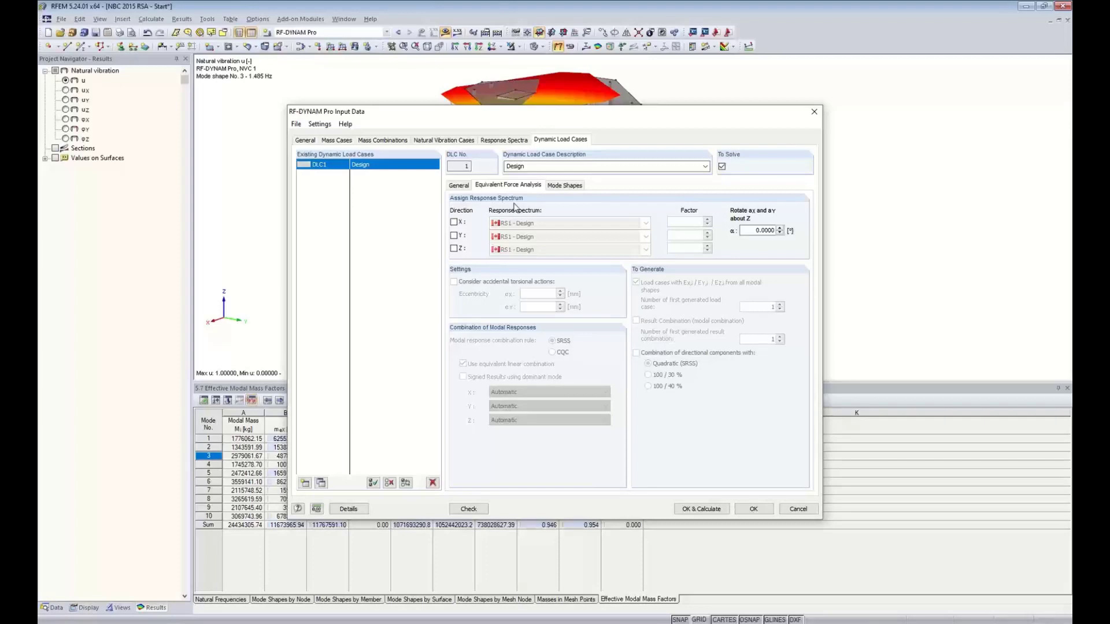
left_click(454, 222)
left_click(454, 235)
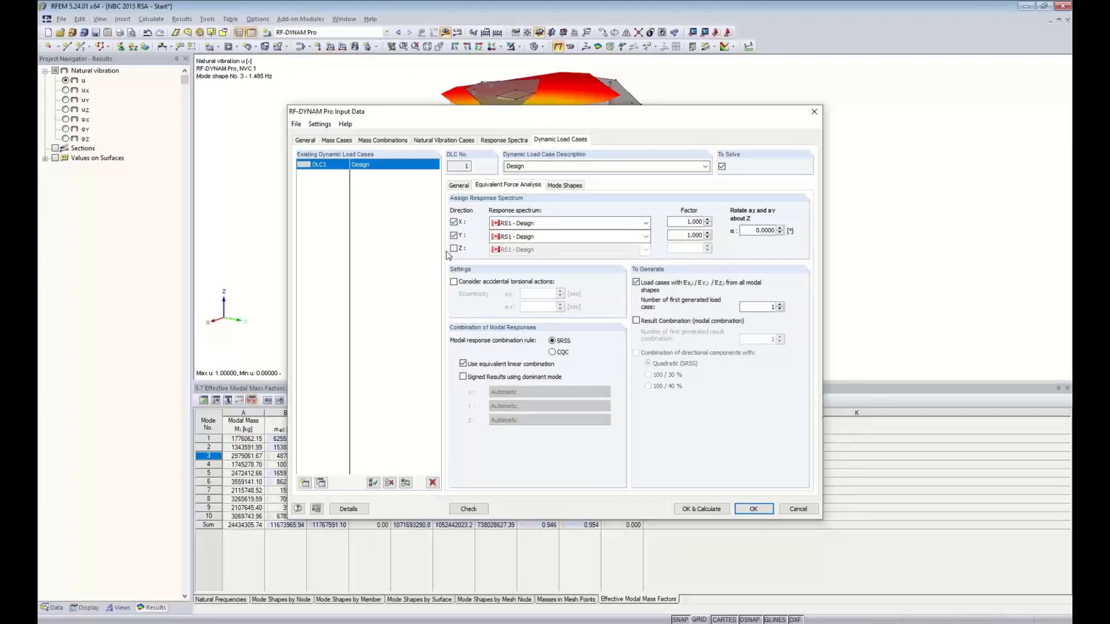
Keep RS1 assigned to the X direction and include accidental torsional actions with X and Y eccentricities of 2000 mm
left_click(529, 225)
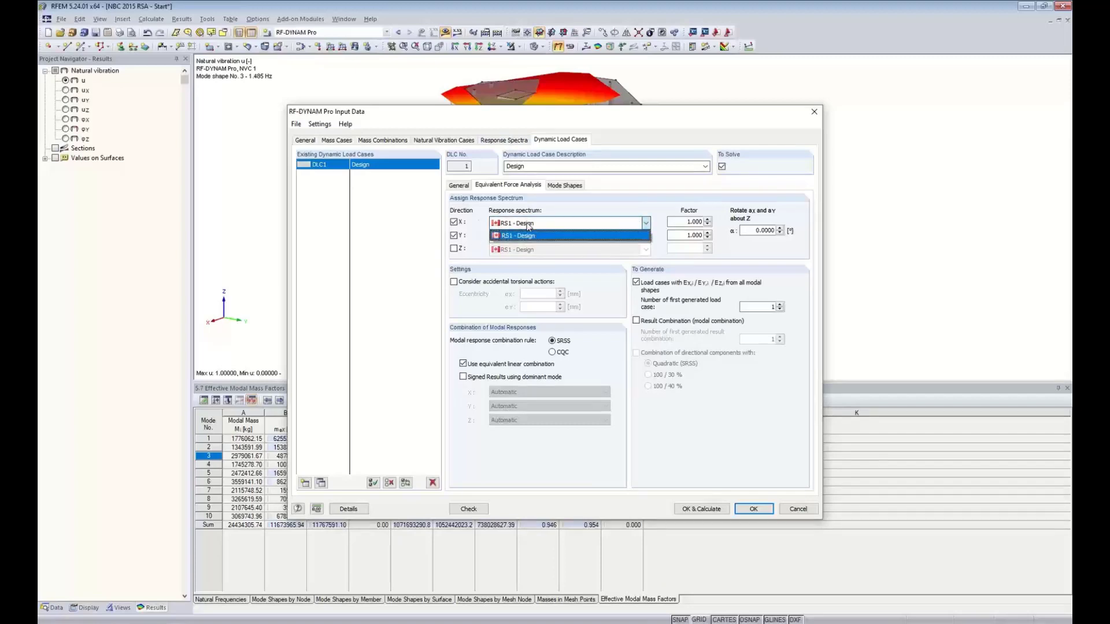
left_click(524, 236)
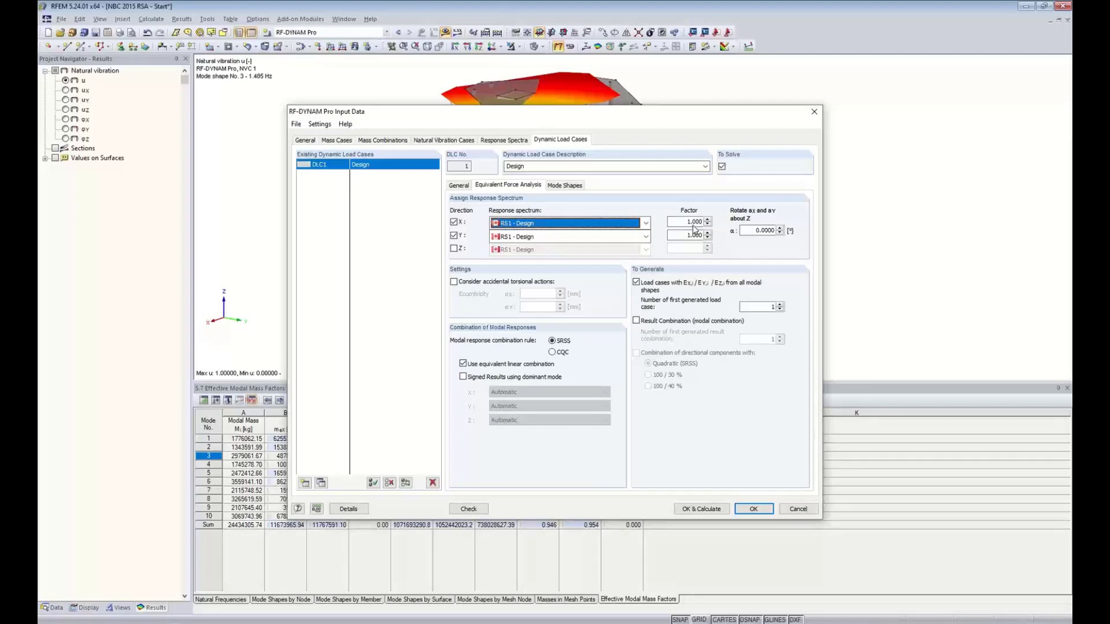
left_click(454, 283)
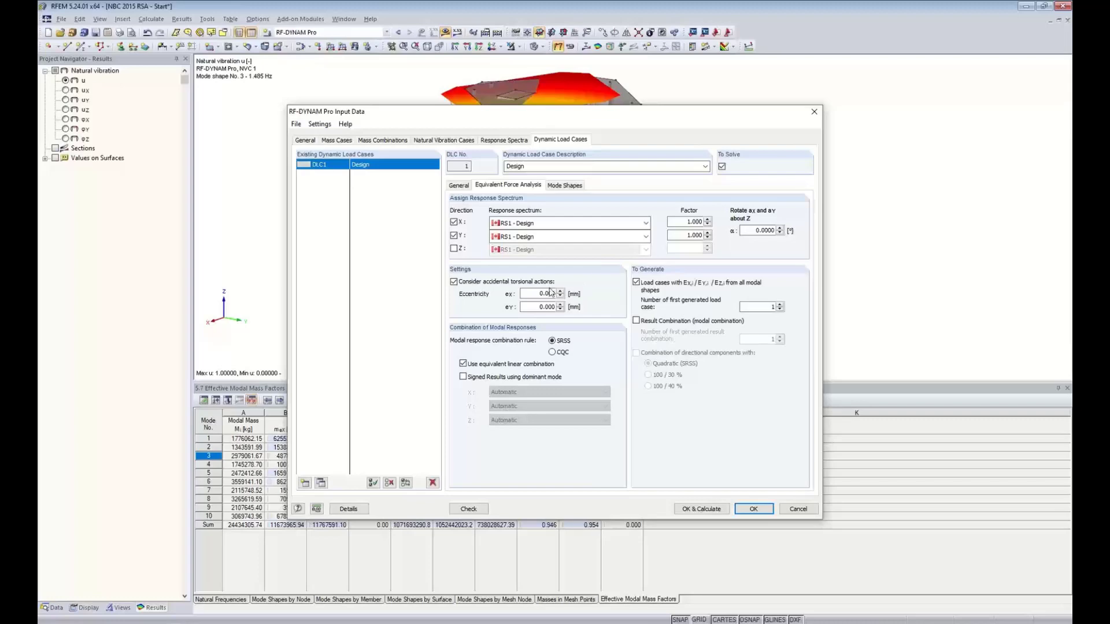
left_click(540, 293)
left_click_drag(574, 287, 619, 290)
left_click_drag(630, 113, 610, 238)
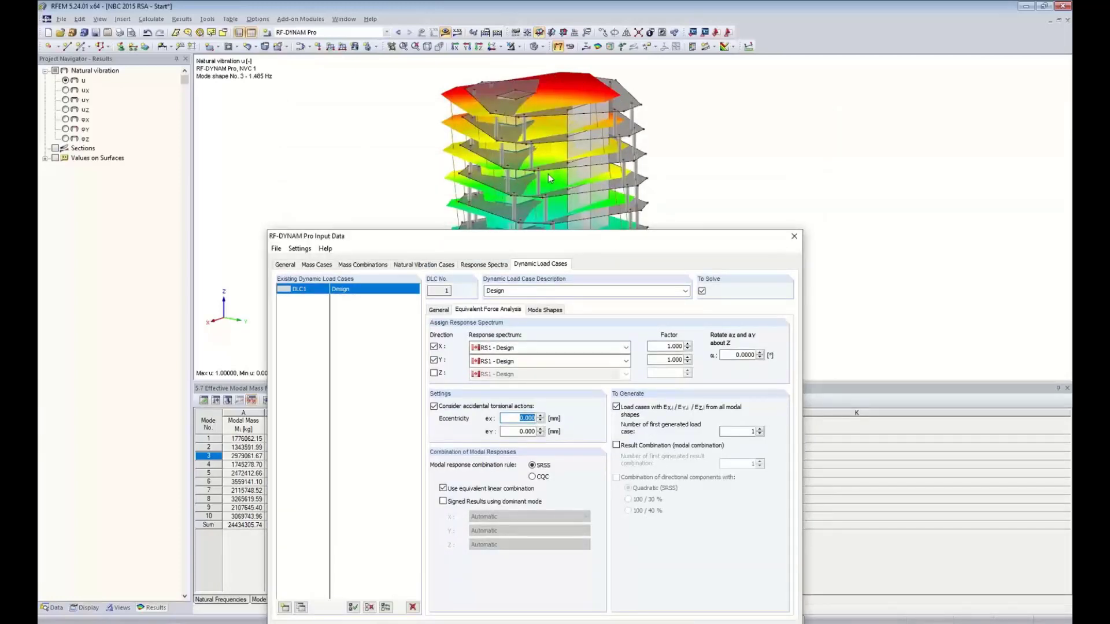
left_click_drag(564, 239, 594, 101)
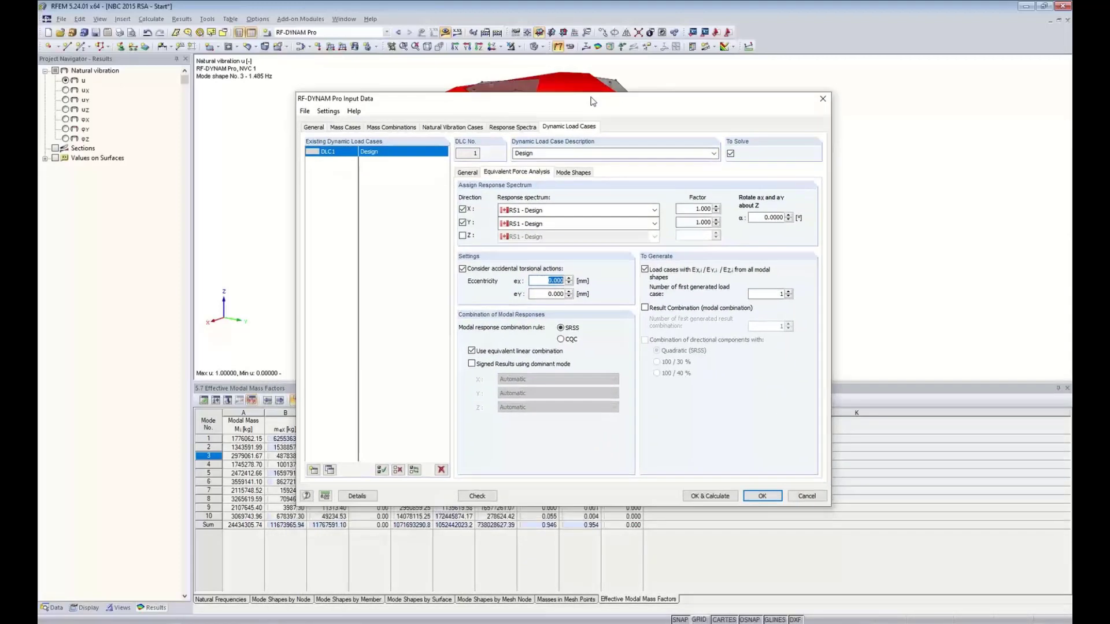
type("2")
key("Tab")
type("2000")
key("Tab")
Switch to the PowerPoint slide show and review the Equivalent Loads slide on equivalent load generation
key("super+Tab")
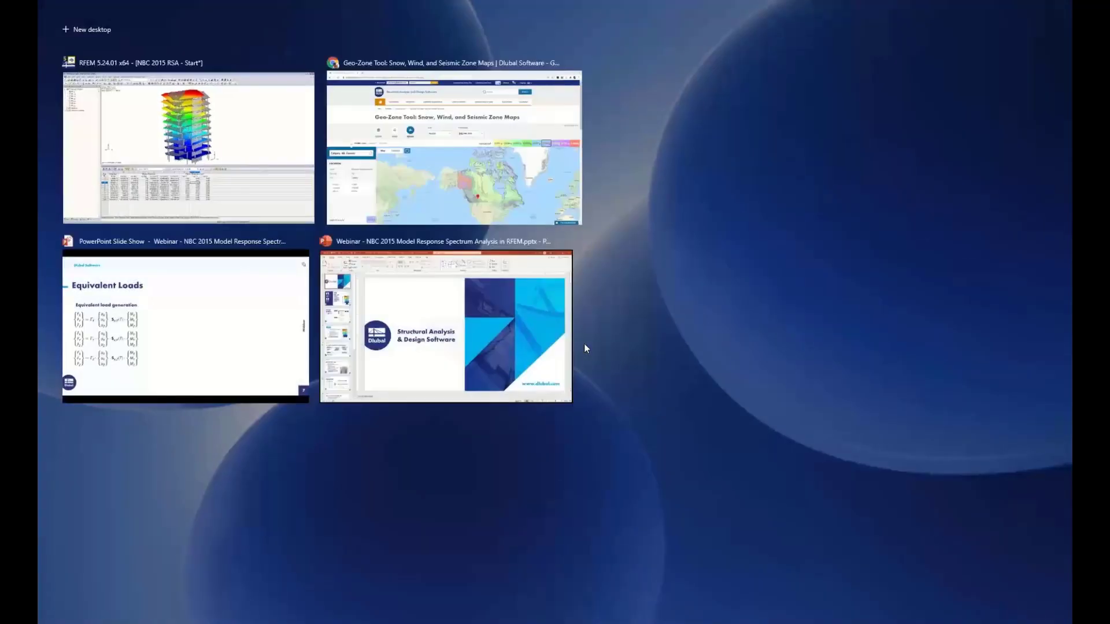
left_click(219, 329)
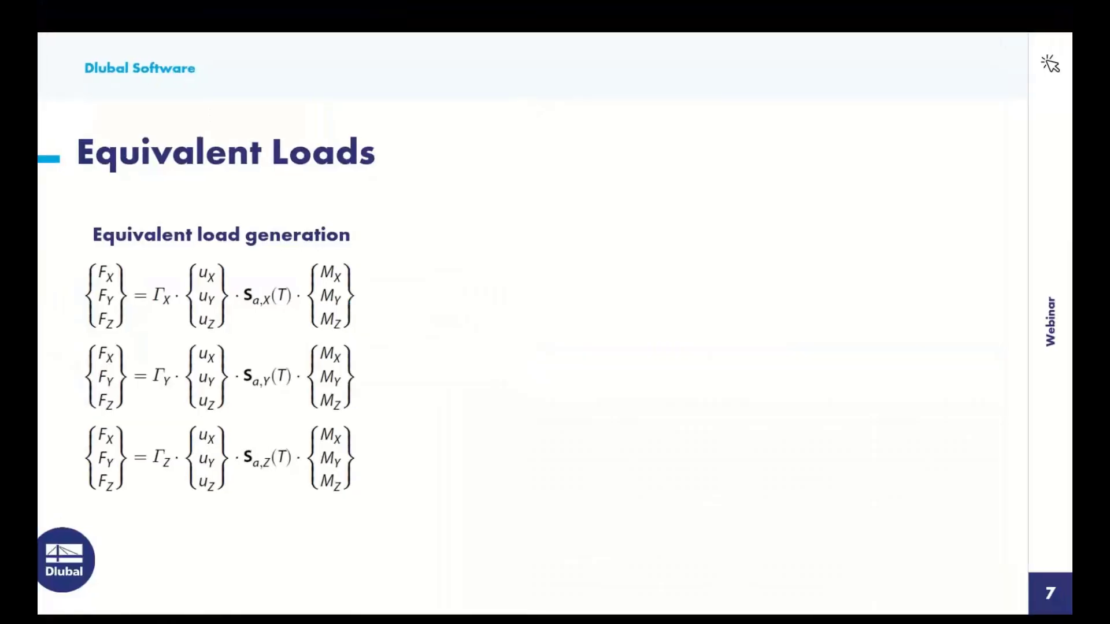
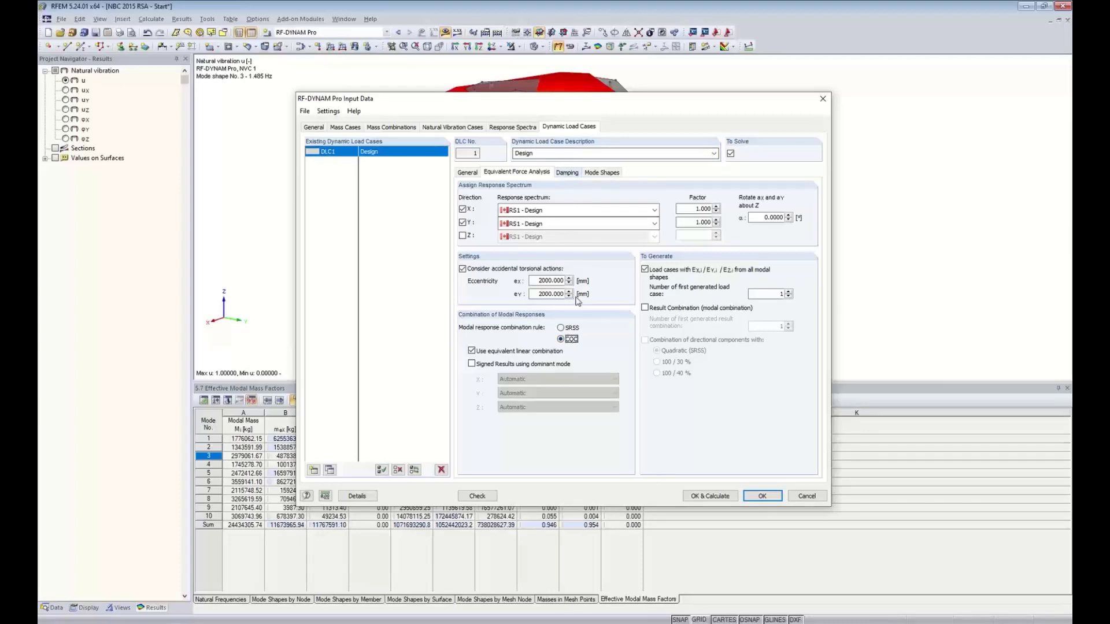
Set DLC1's modal response combination rule to CQC and enable signed results using the dominant mode
left_click(561, 327)
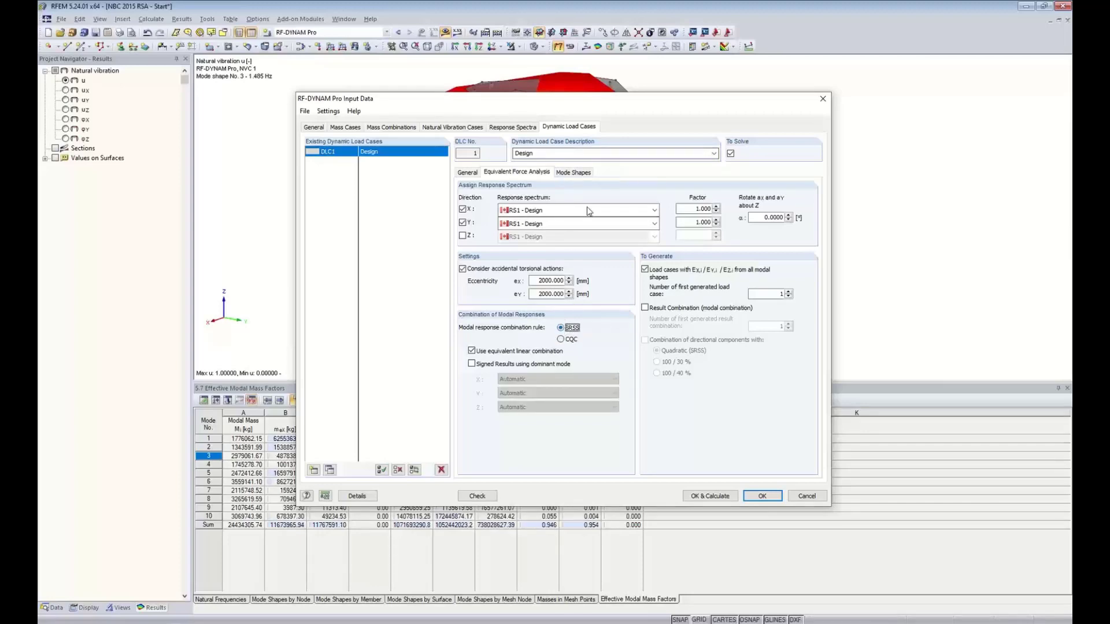
left_click(561, 339)
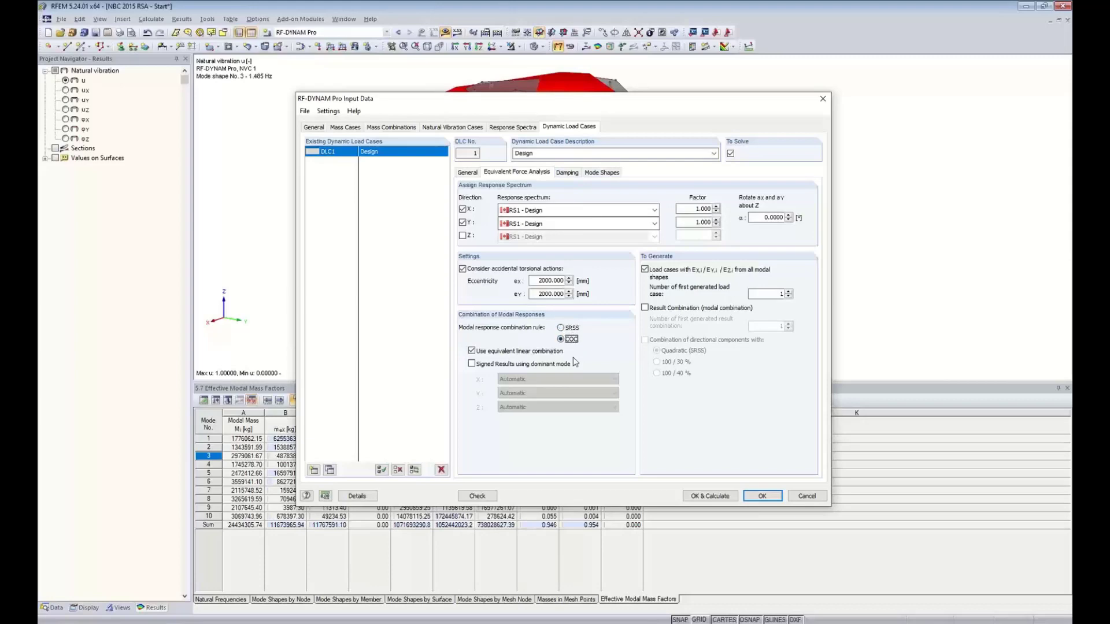
left_click(472, 364)
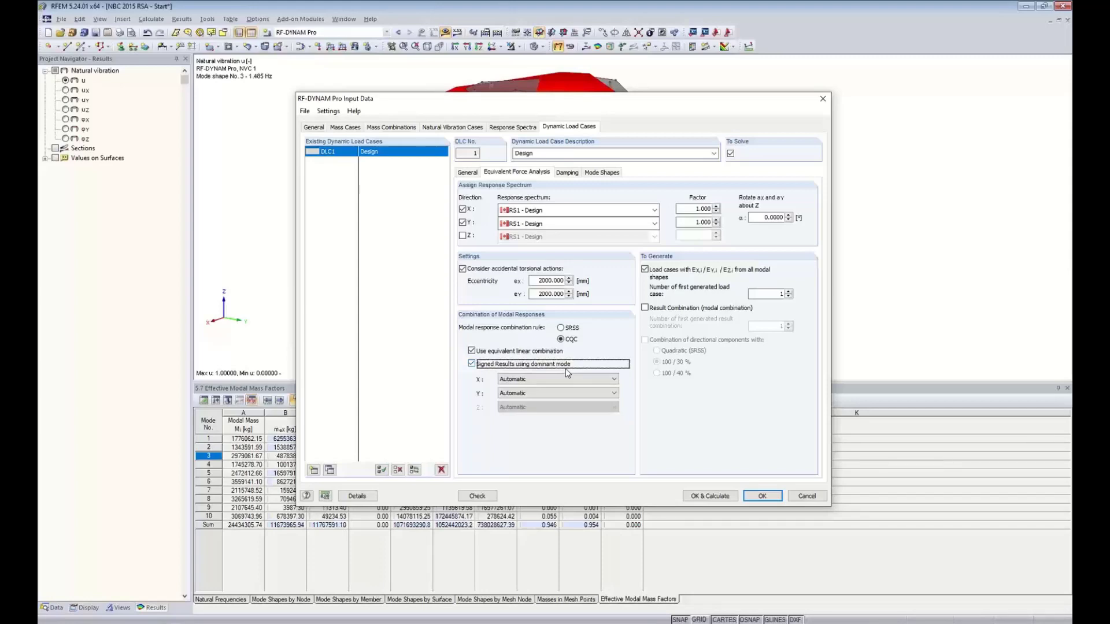
Check the effective modal mass factors of the mode shapes and the dominant mode choices for X, keeping Automatic
left_click(596, 173)
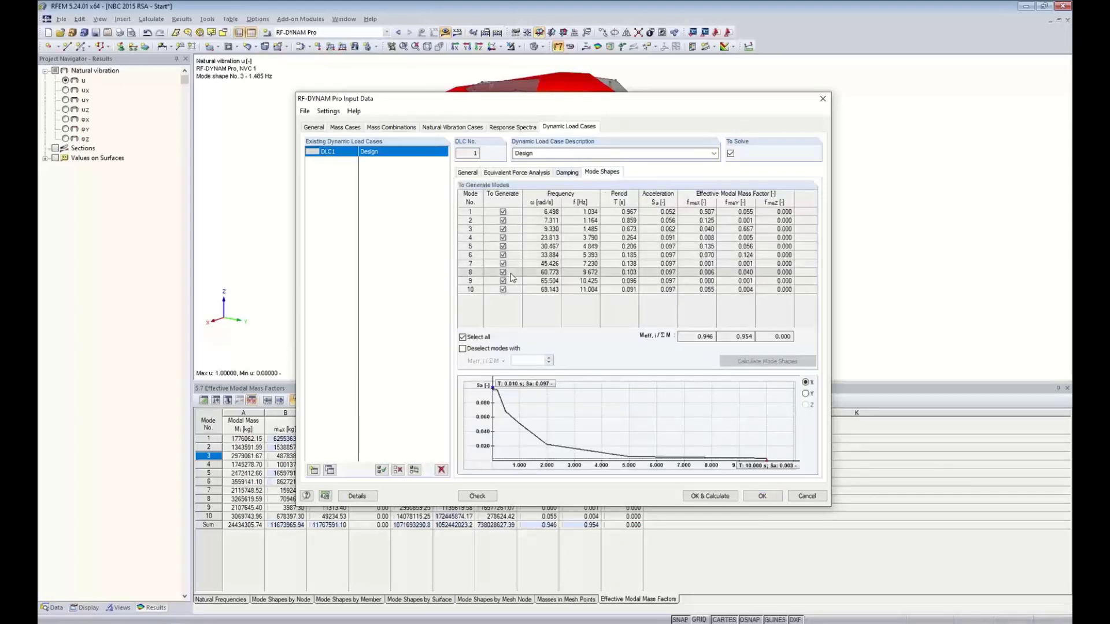
left_click(520, 173)
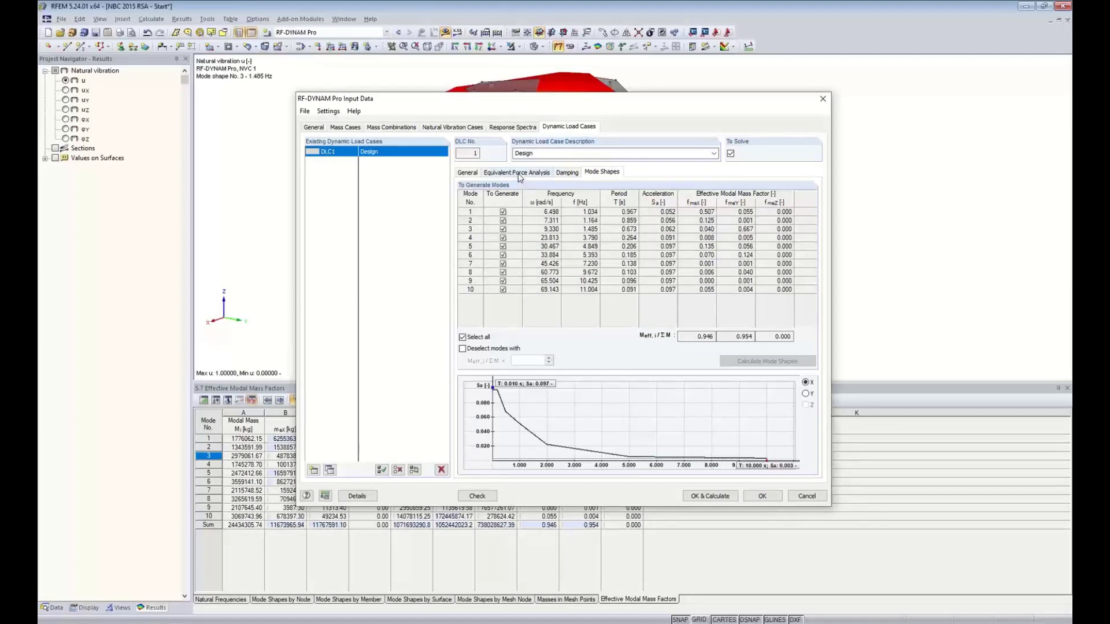
left_click(525, 379)
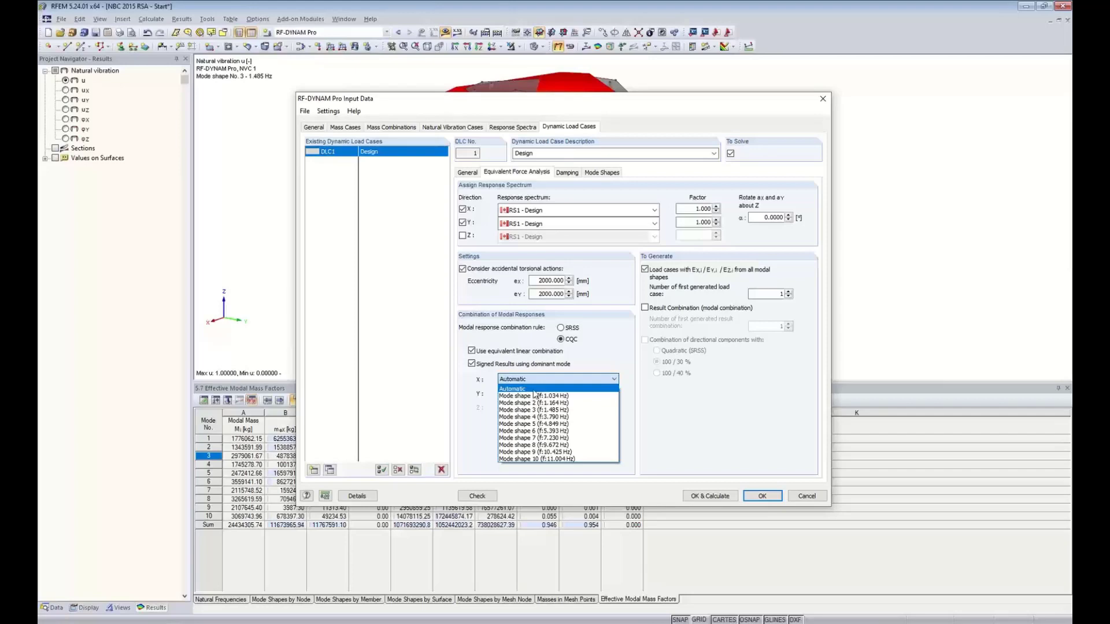
left_click(645, 397)
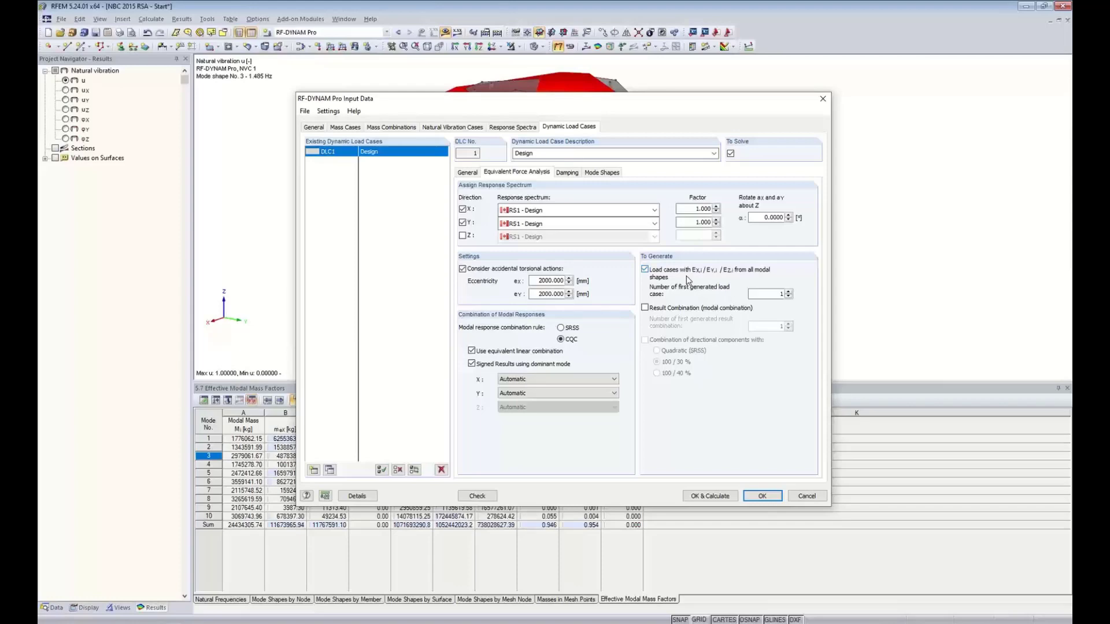
Enable generation of the modal result combination and the combination of directional components with the 100 / 30 % rule
left_click(645, 308)
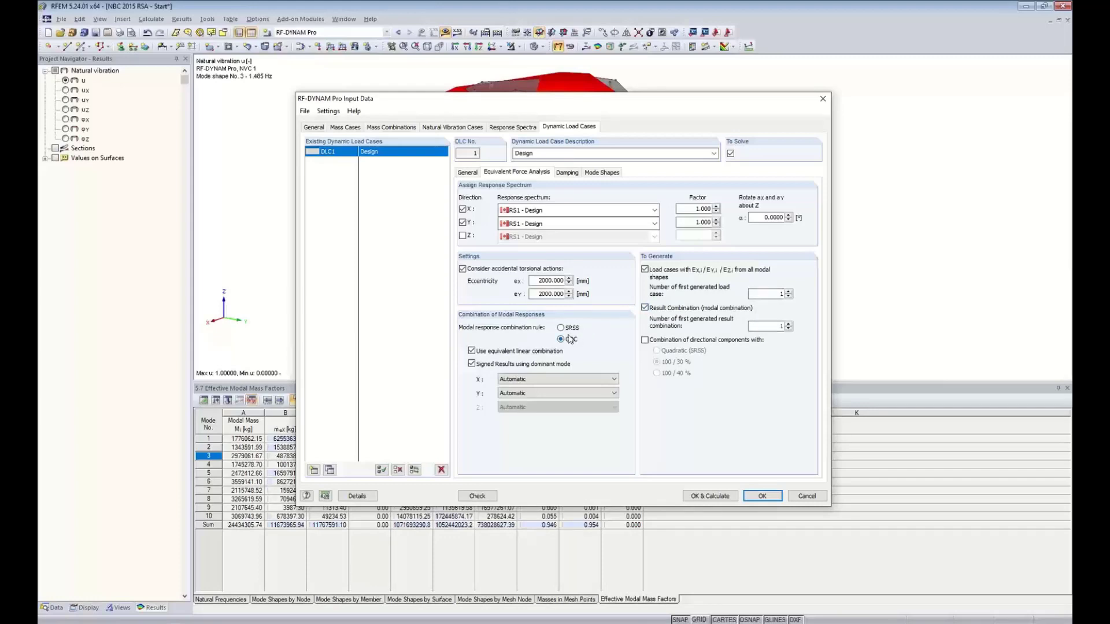
left_click(645, 340)
Define DLC1's damping as a single Lehr's damping value D of 0.05 for all modes
left_click(567, 173)
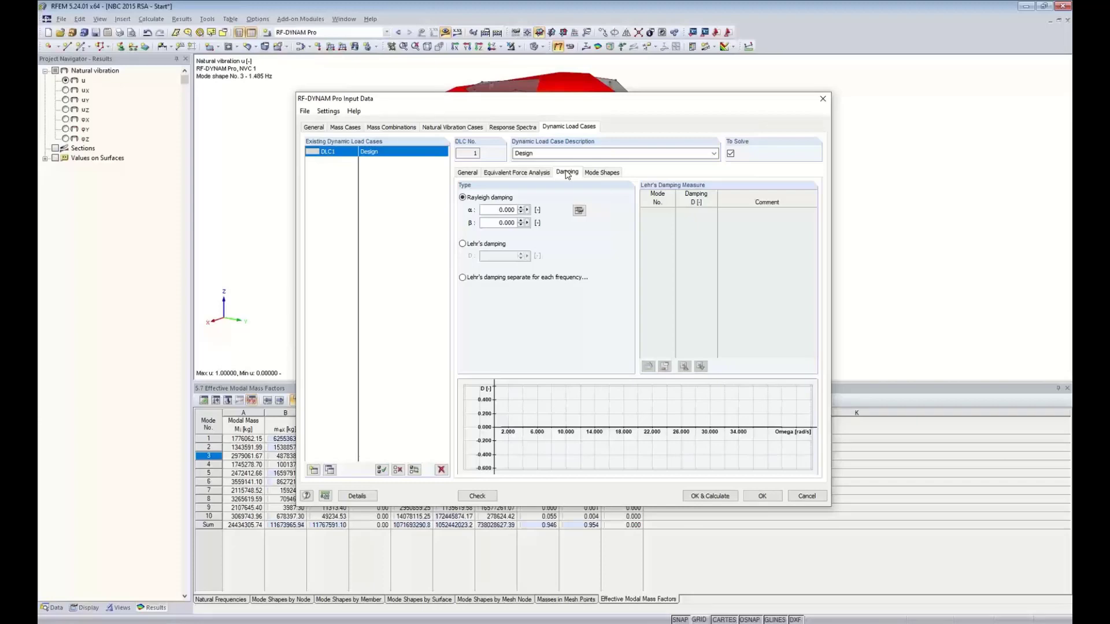
left_click(490, 244)
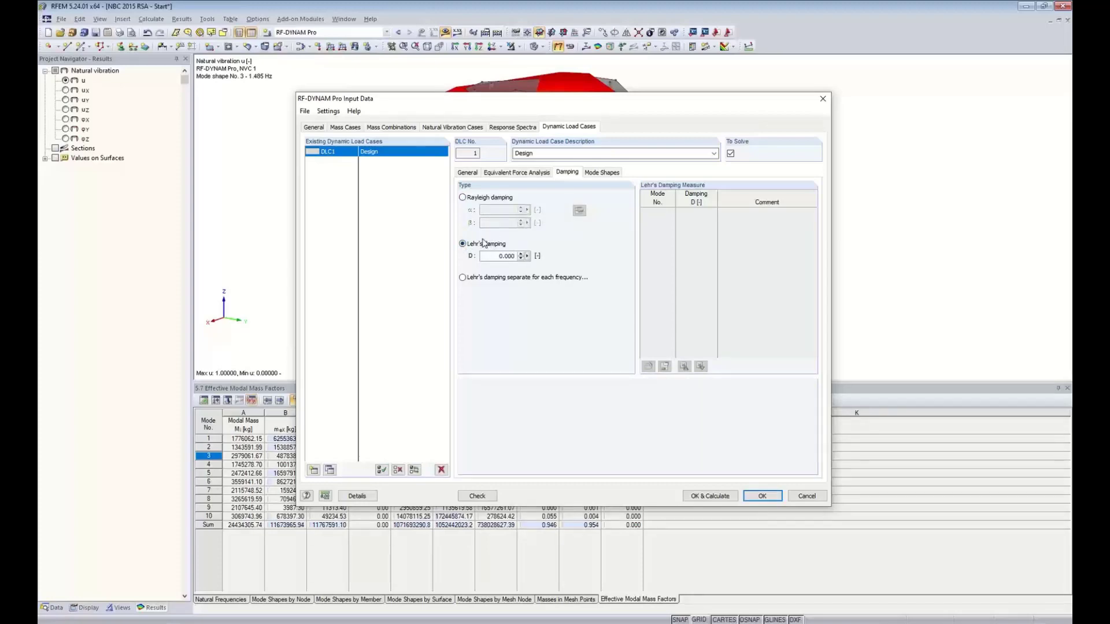
left_click_drag(496, 256, 557, 255)
type("0.05")
left_click(462, 278)
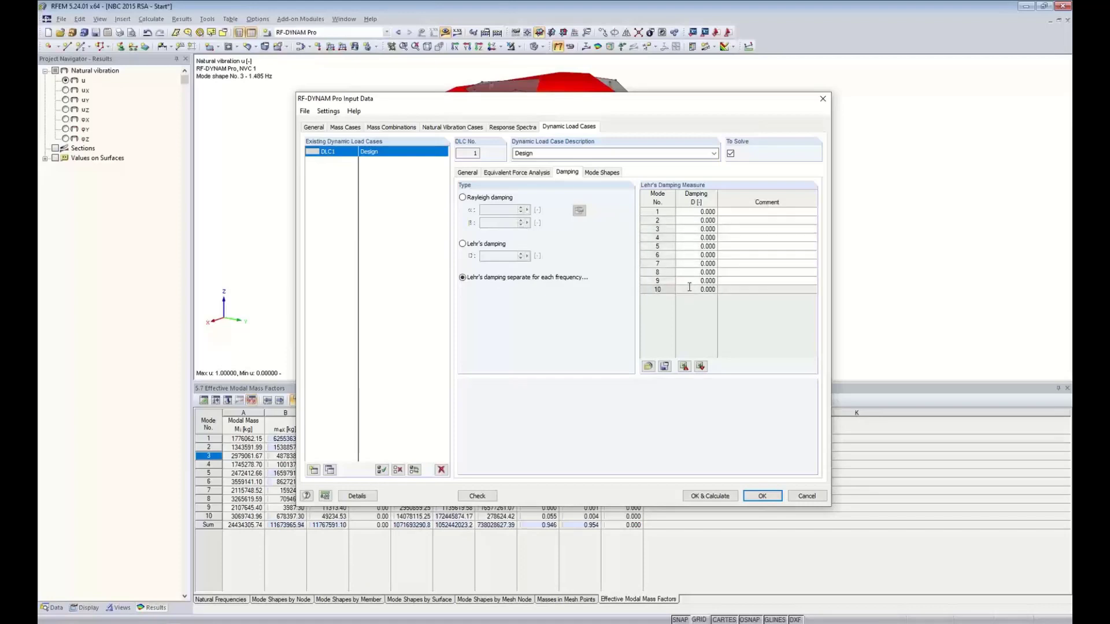
left_click(463, 245)
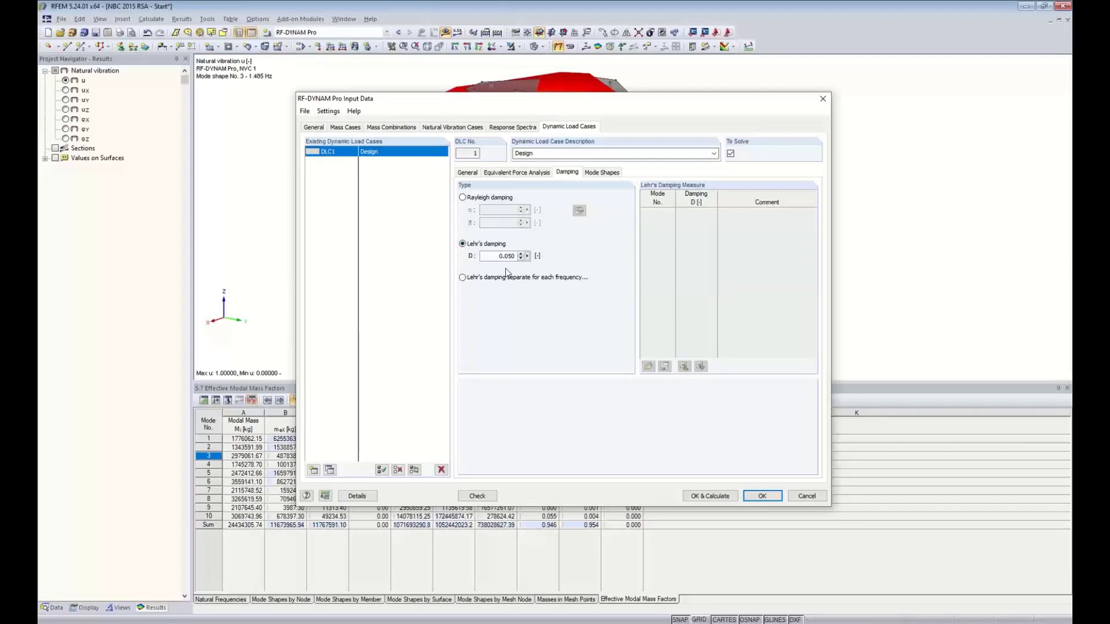
Deselect DLC1's mode shapes with effective modal mass factors below 0.050, keep mode 10 selected, and accept the RF-DYNAM Pro input
left_click(599, 173)
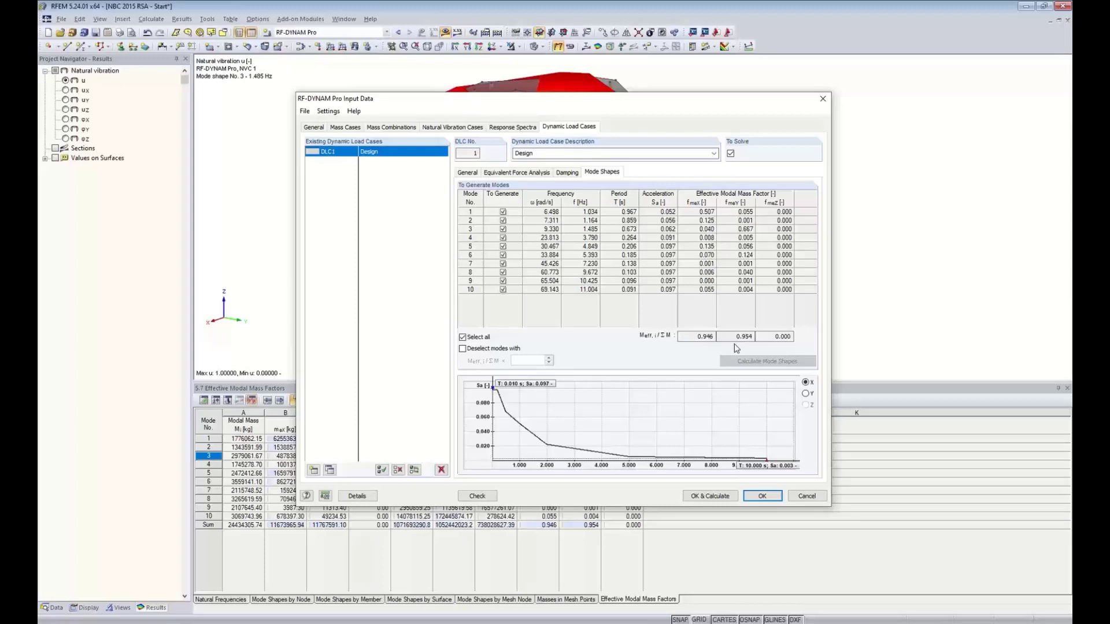
left_click(463, 351)
left_click(503, 290)
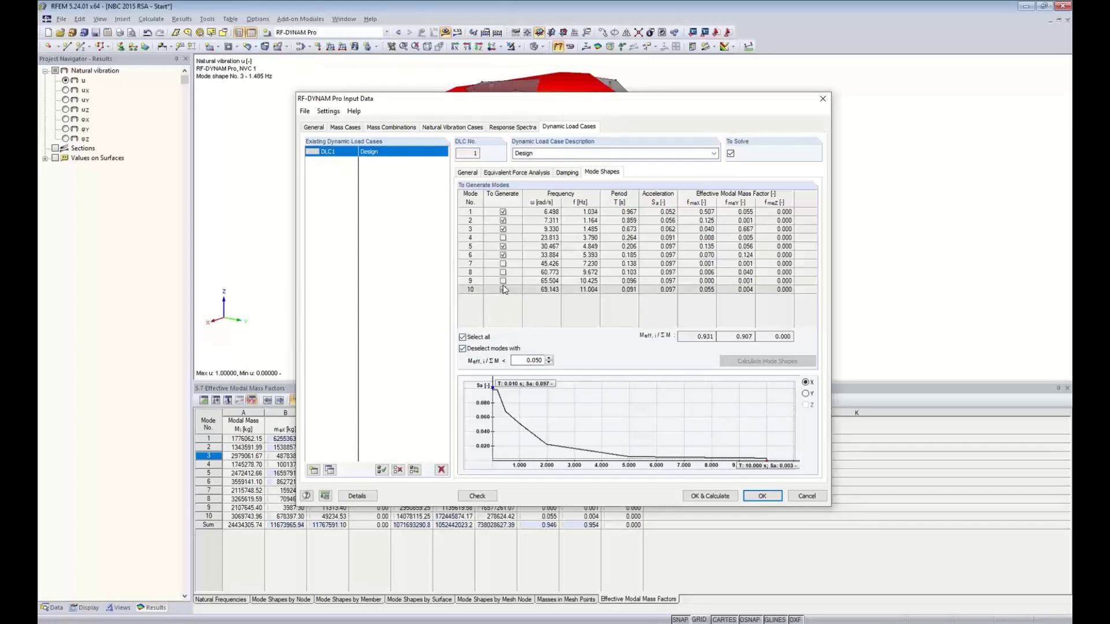
left_click(503, 289)
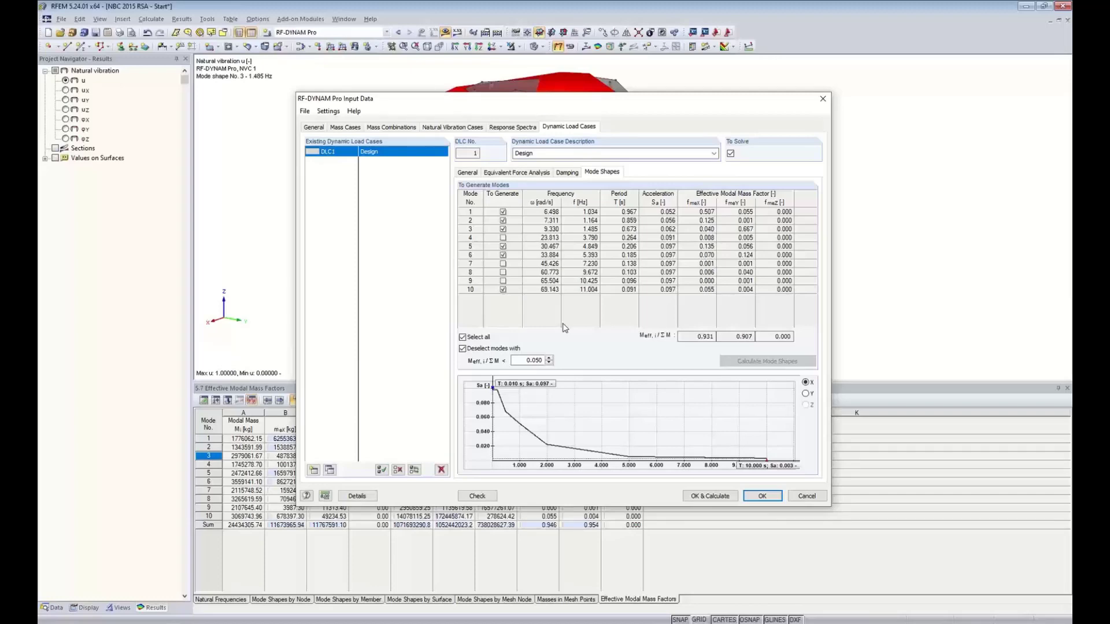
left_click(762, 496)
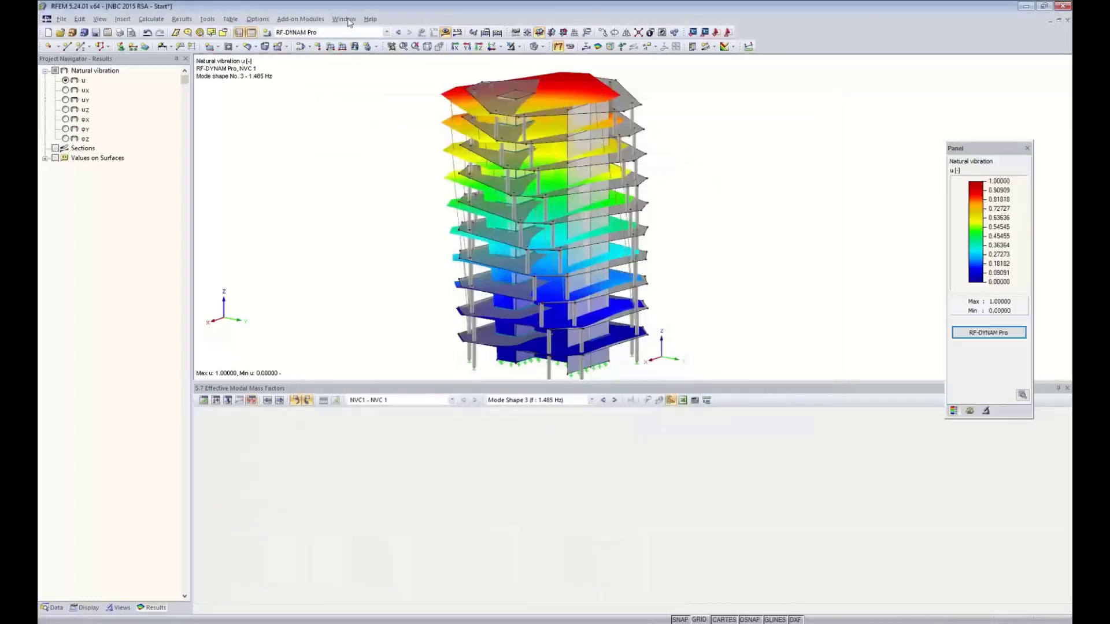
Switch to the NBC 2015 RSA - DLC1 Results model and examine the equivalent loads table for DLC1 - Design
left_click(344, 19)
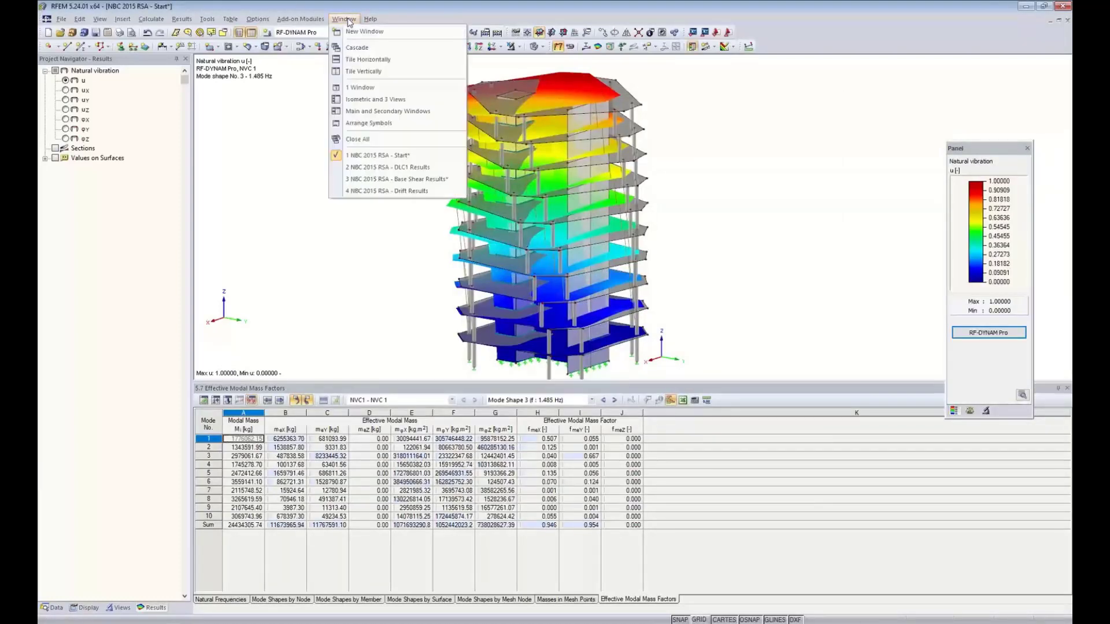
left_click(386, 167)
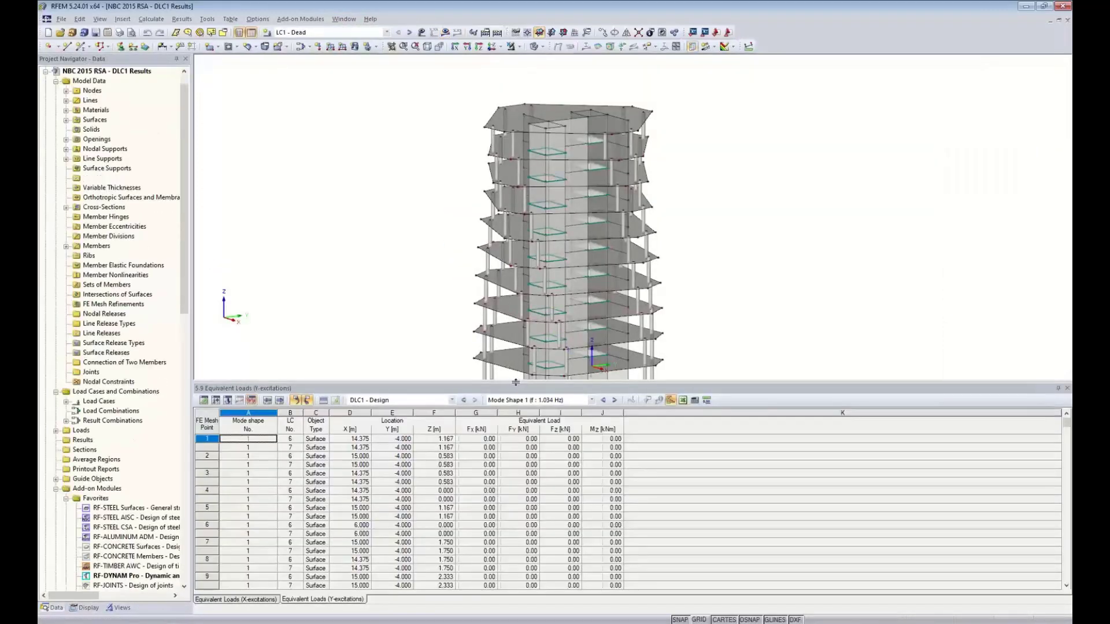
left_click_drag(522, 420, 490, 417)
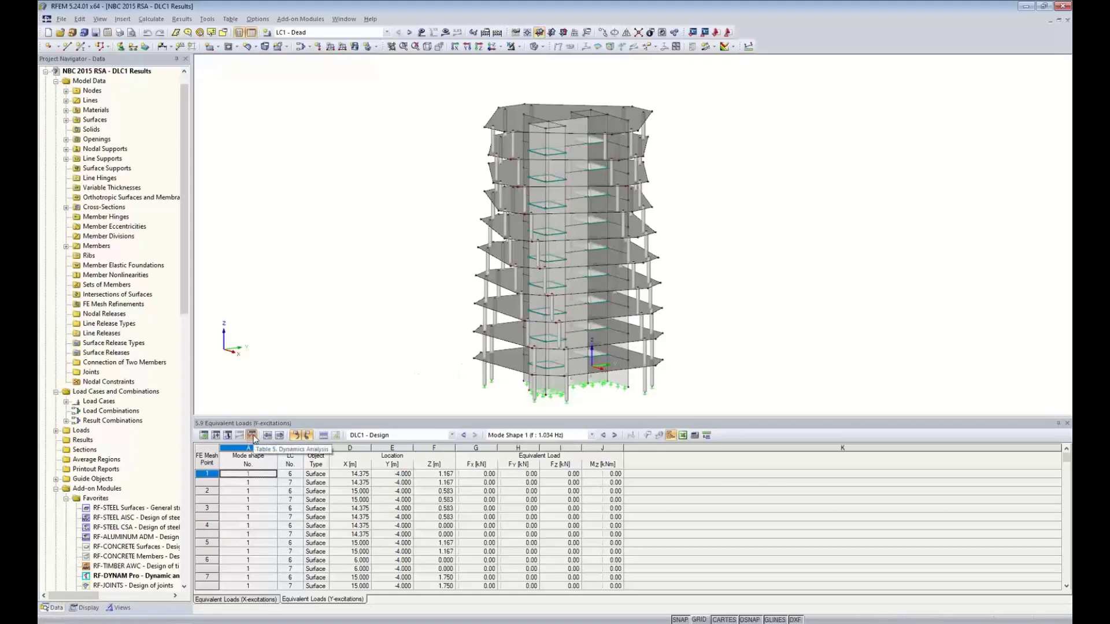
left_click(452, 434)
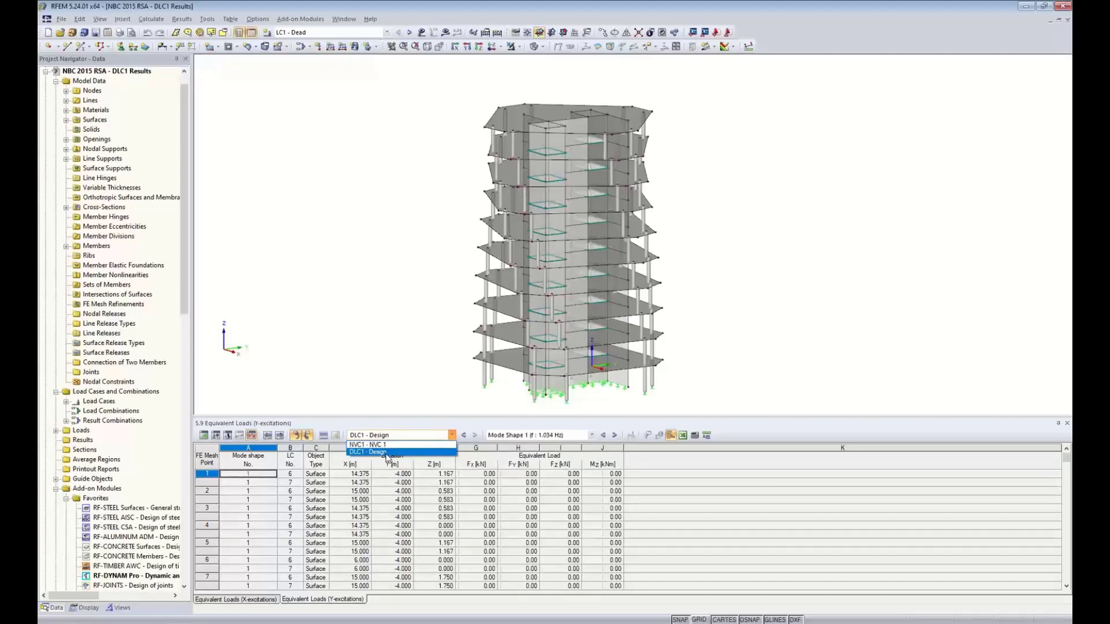
left_click(388, 453)
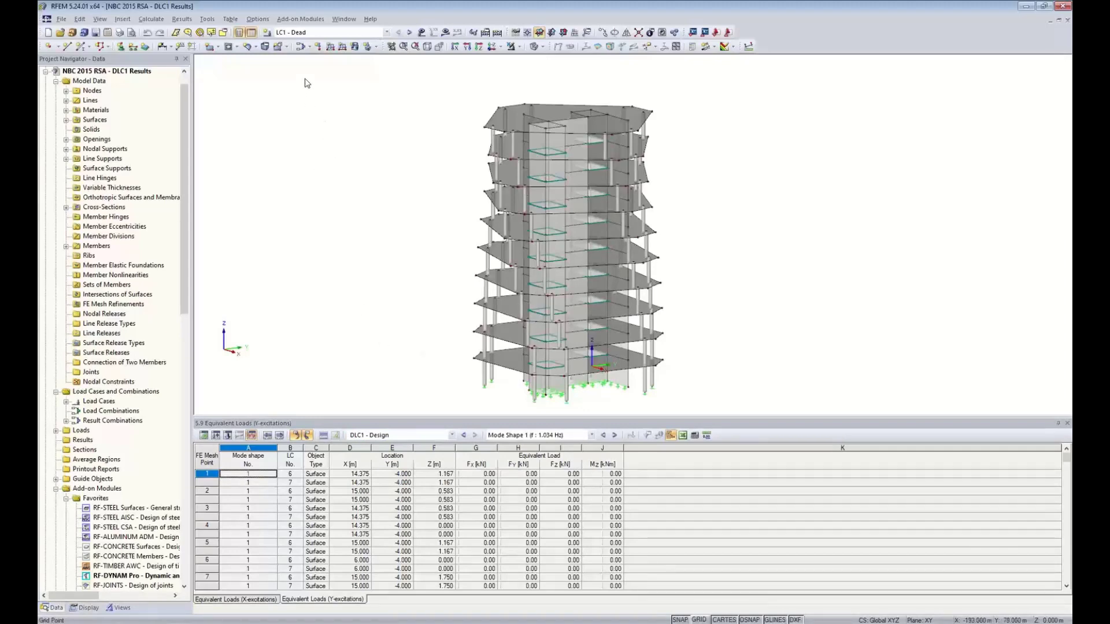
Review the load cases generated from DLC1 and make LC4 (mode shape 1, direction X, torsion +) the current load case
left_click(302, 47)
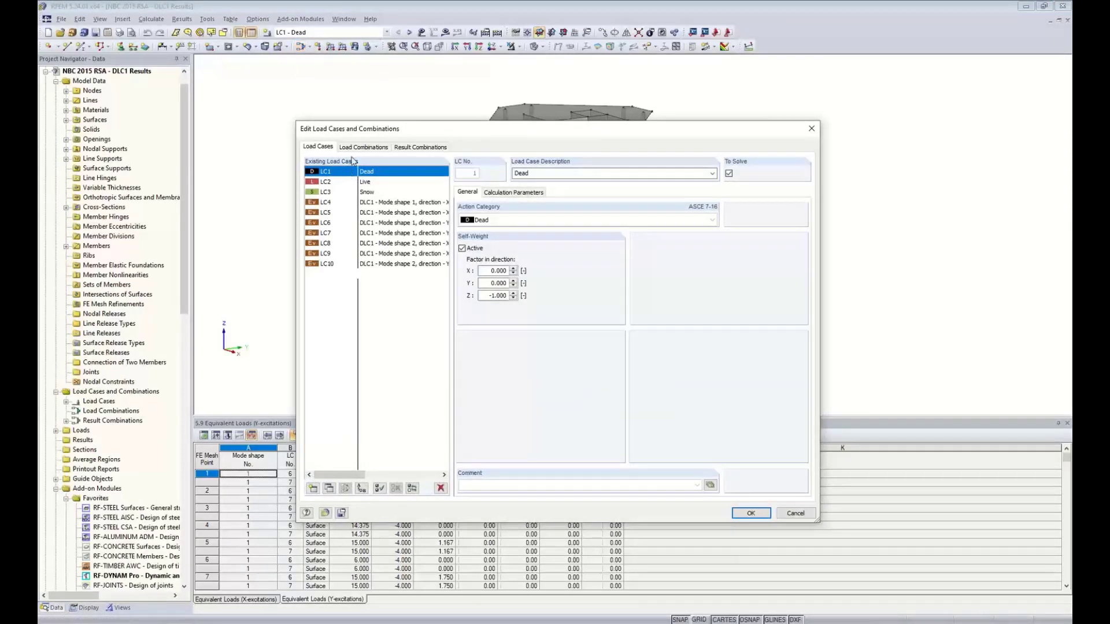
left_click_drag(366, 134, 366, 114)
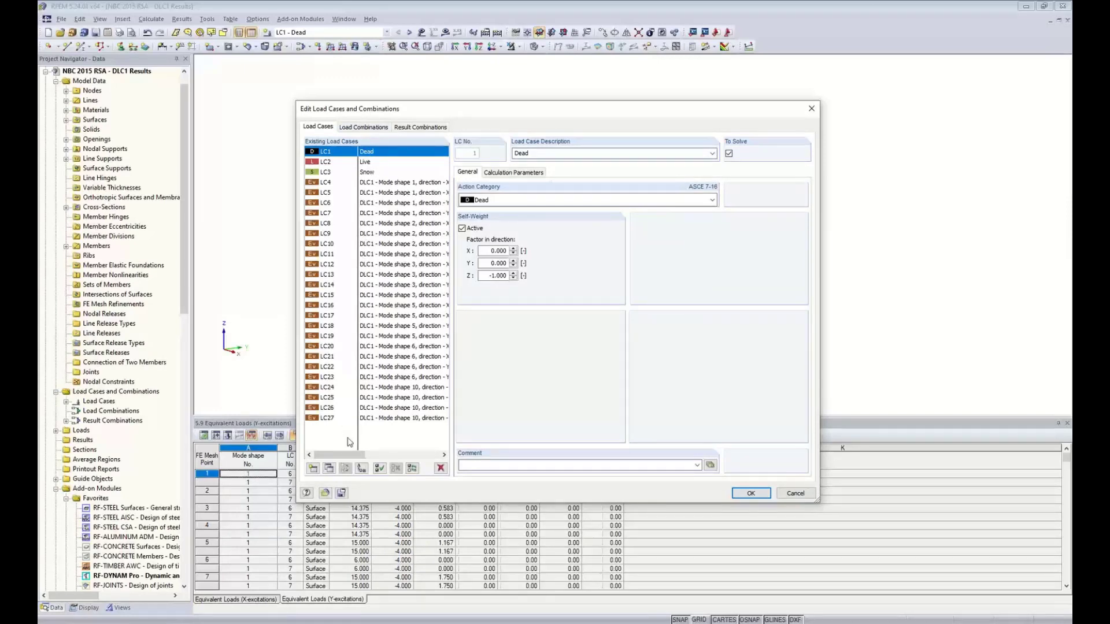
left_click_drag(344, 460, 357, 460)
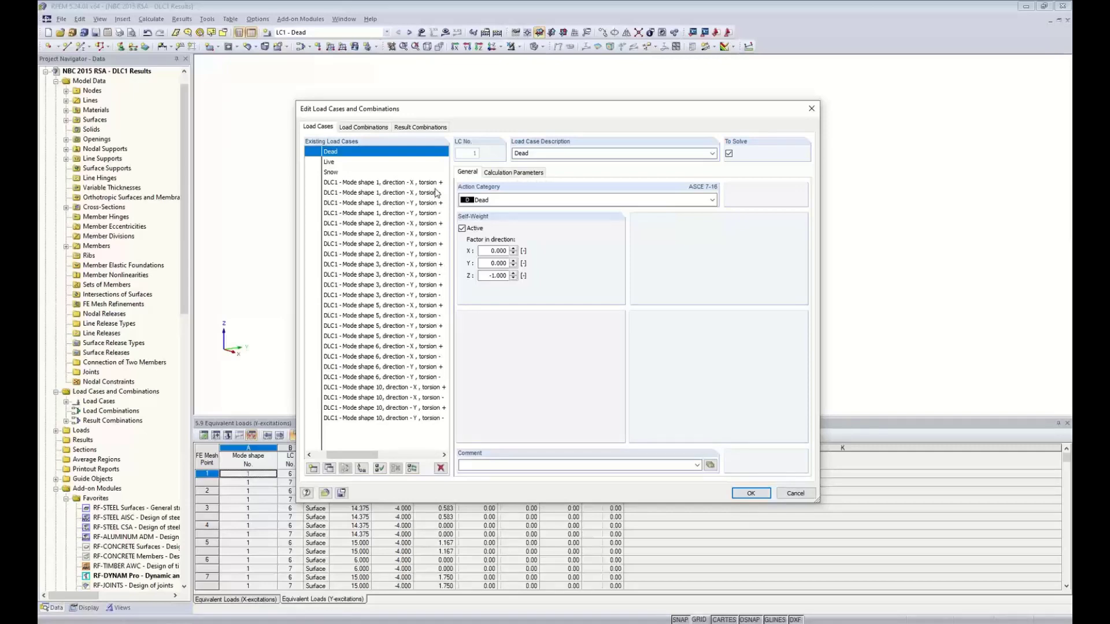
left_click(425, 183)
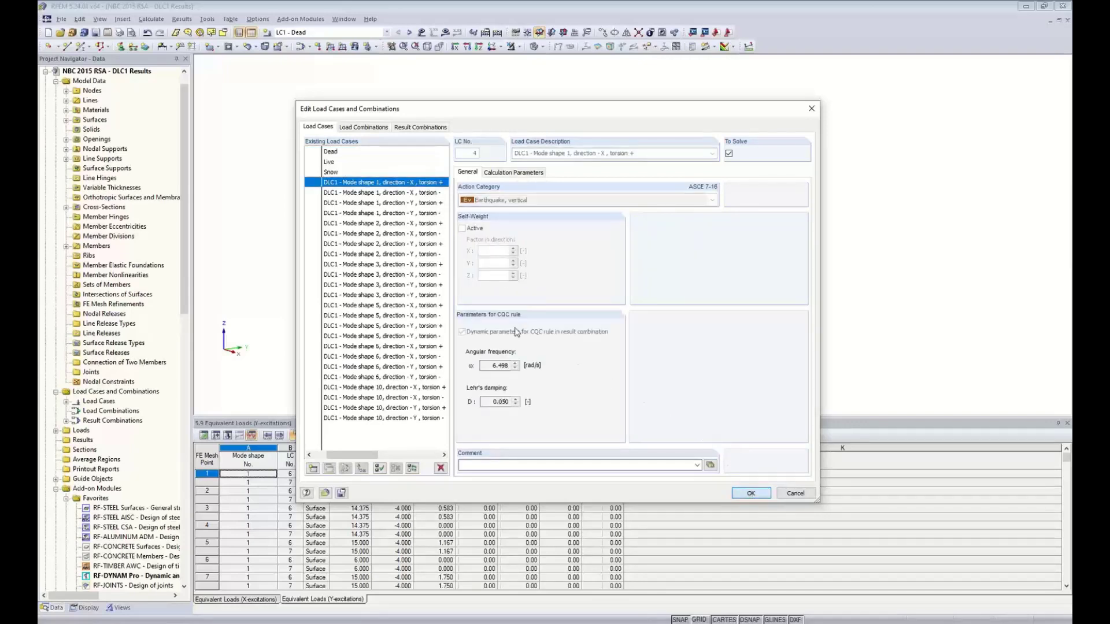
key("Return")
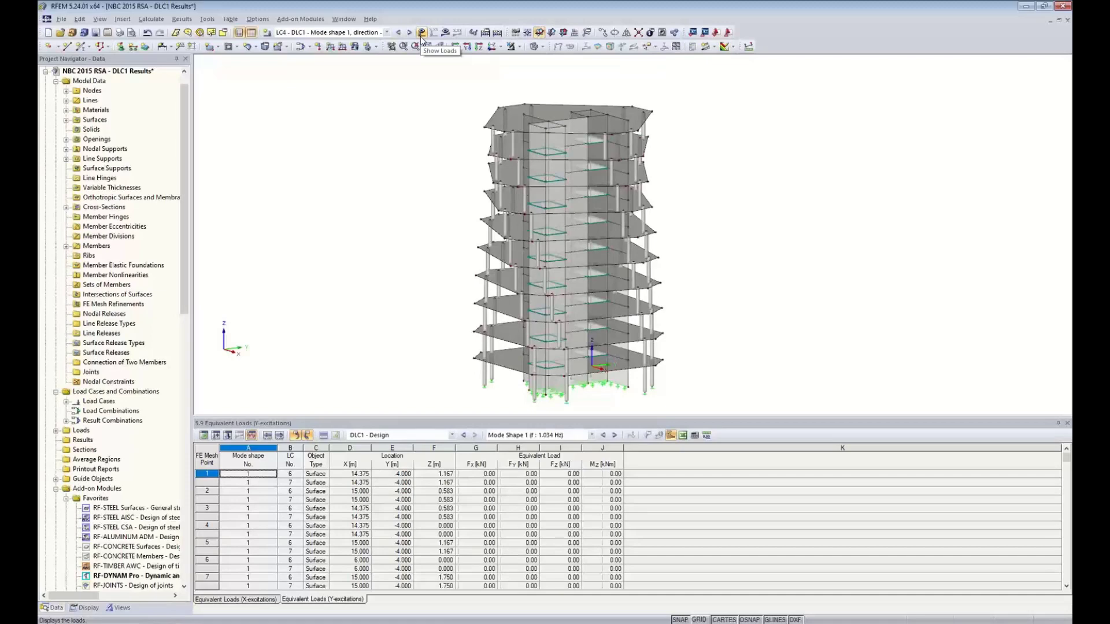
Isolate the selected roof slab with visibility by selected objects and clear its selection
left_click(519, 47)
left_click(538, 56)
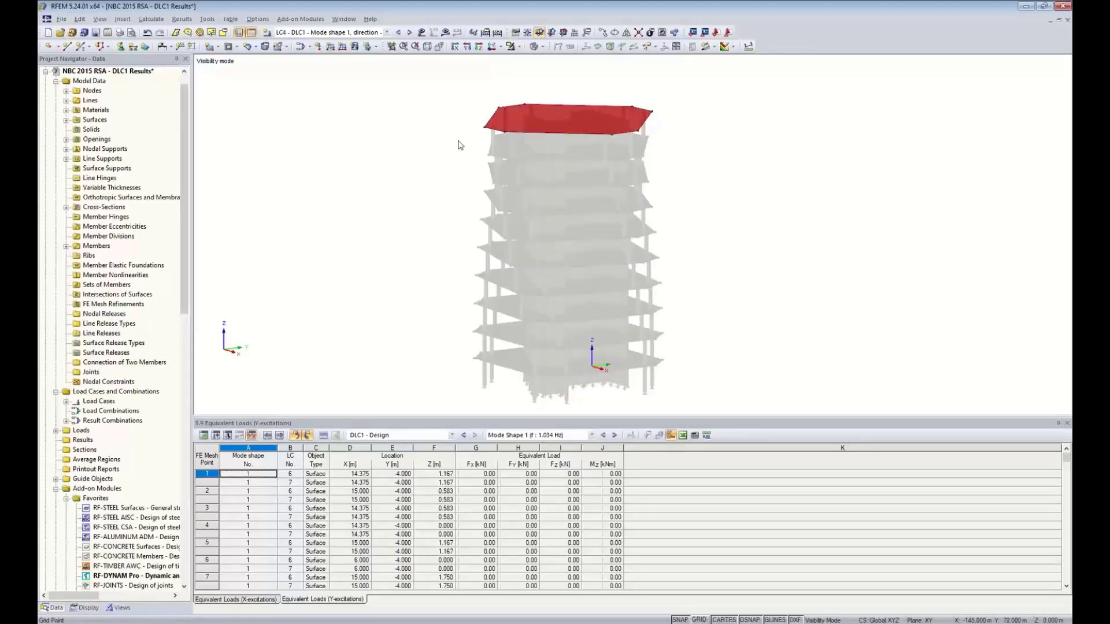
scroll(445, 169, "up", 5)
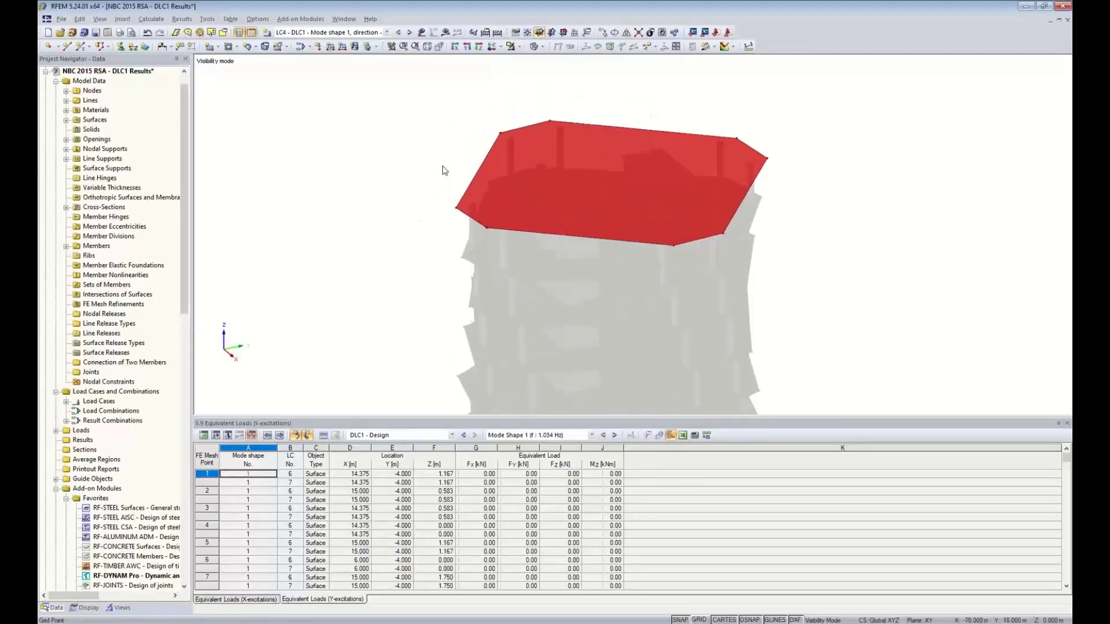
middle_click_drag(478, 164, 395, 183)
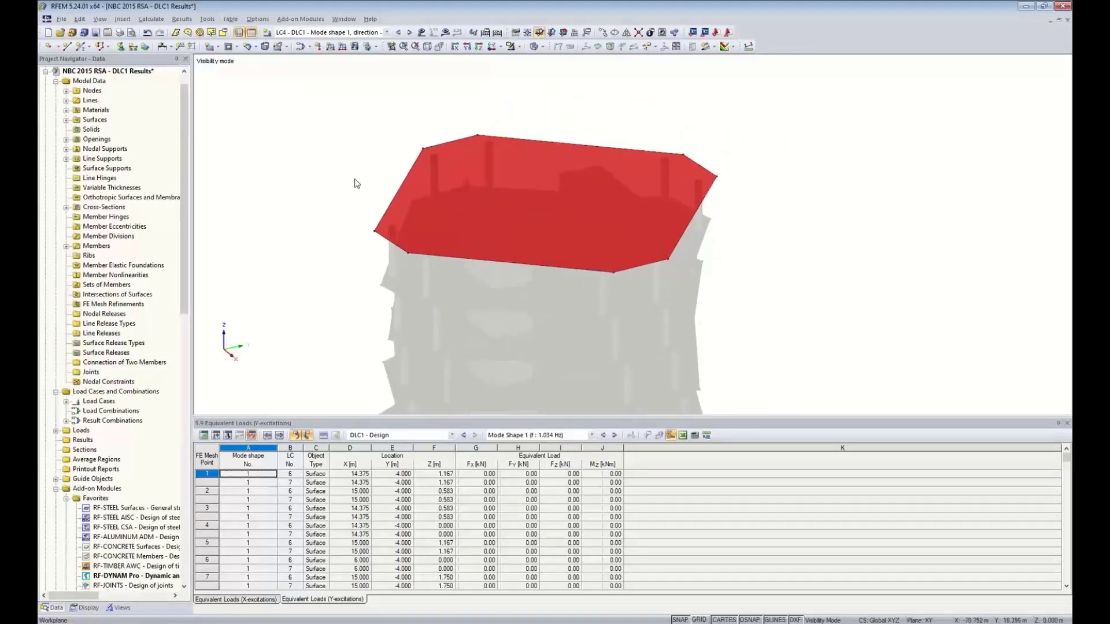
left_click(379, 113)
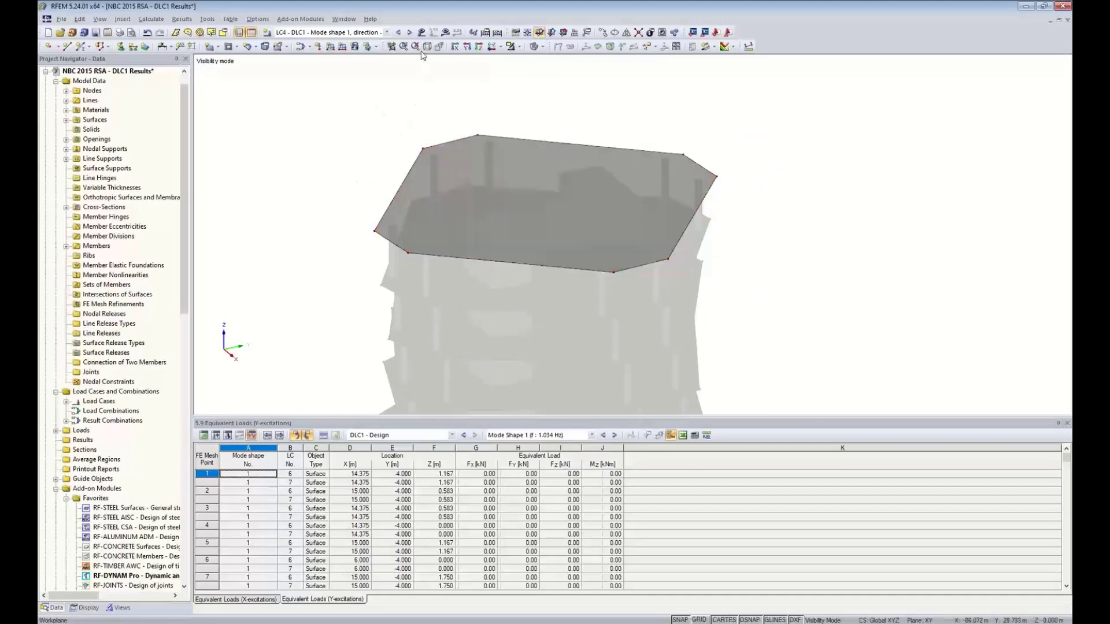
Show LC4's loads on the roof slab, examine the equivalent forces and torsional moments at its corner nodes, and hide the loads
left_click(421, 31)
middle_click_drag(341, 213, 389, 186)
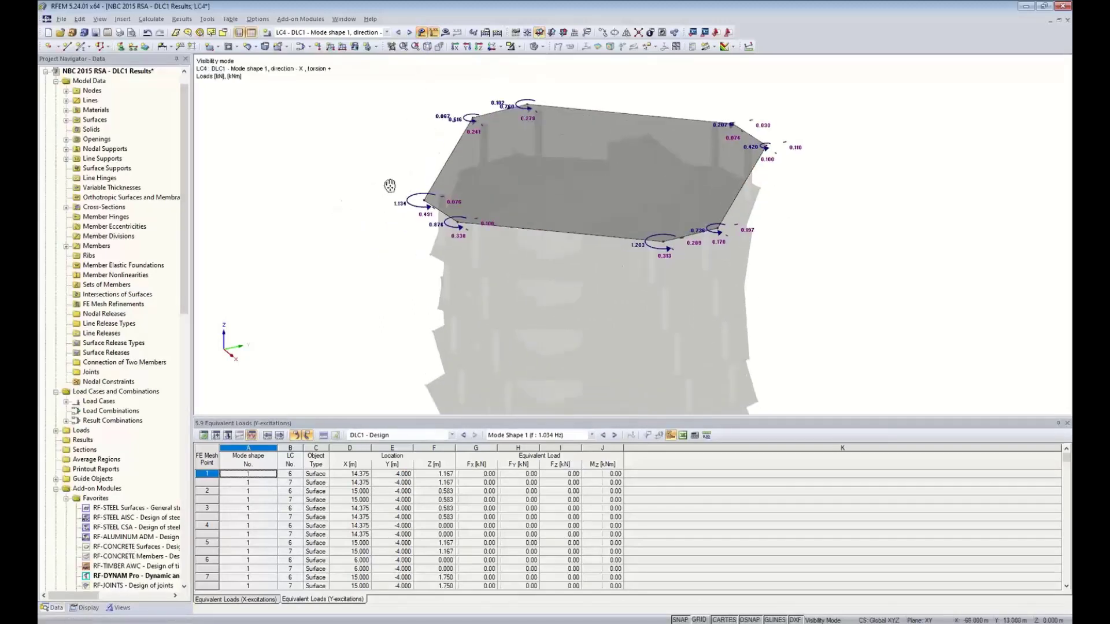
scroll(405, 161, "up", 4)
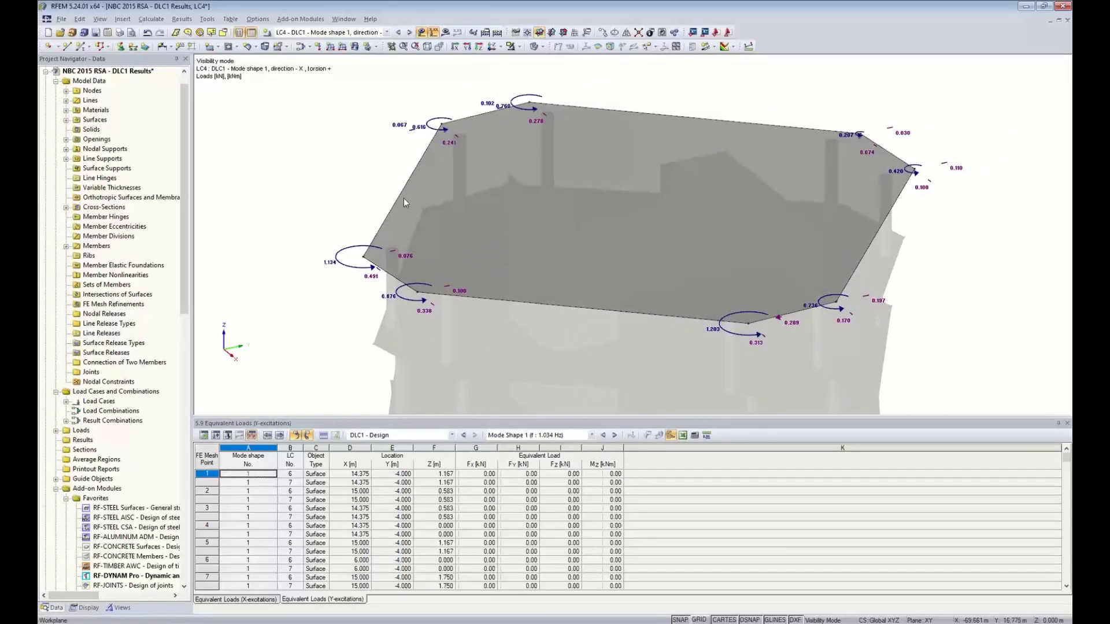
scroll(388, 279, "up", 3)
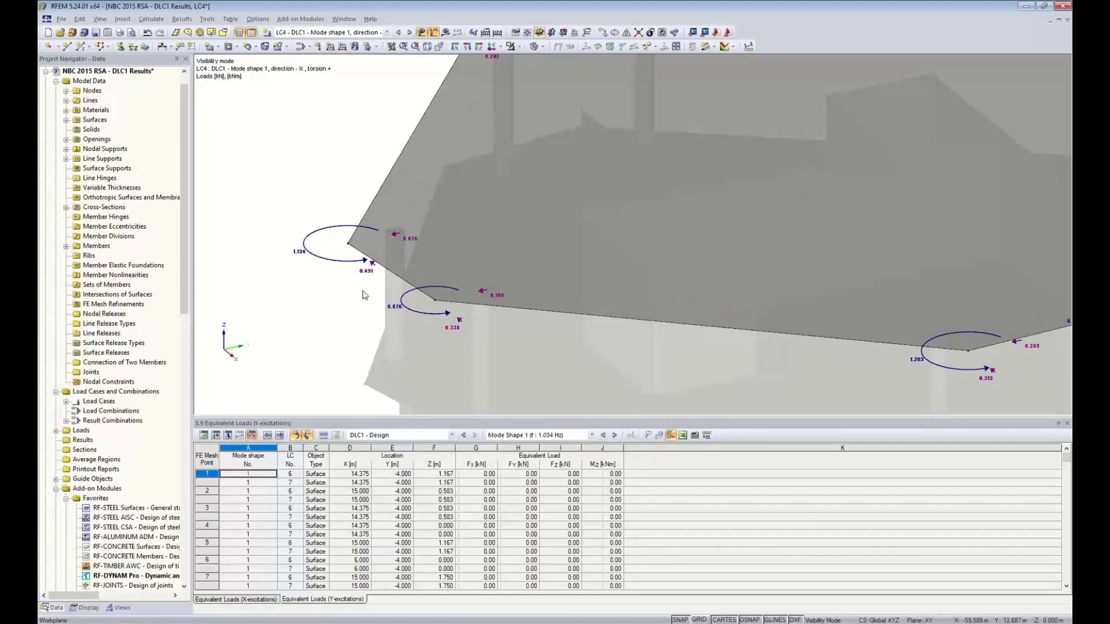
scroll(347, 285, "up", 5)
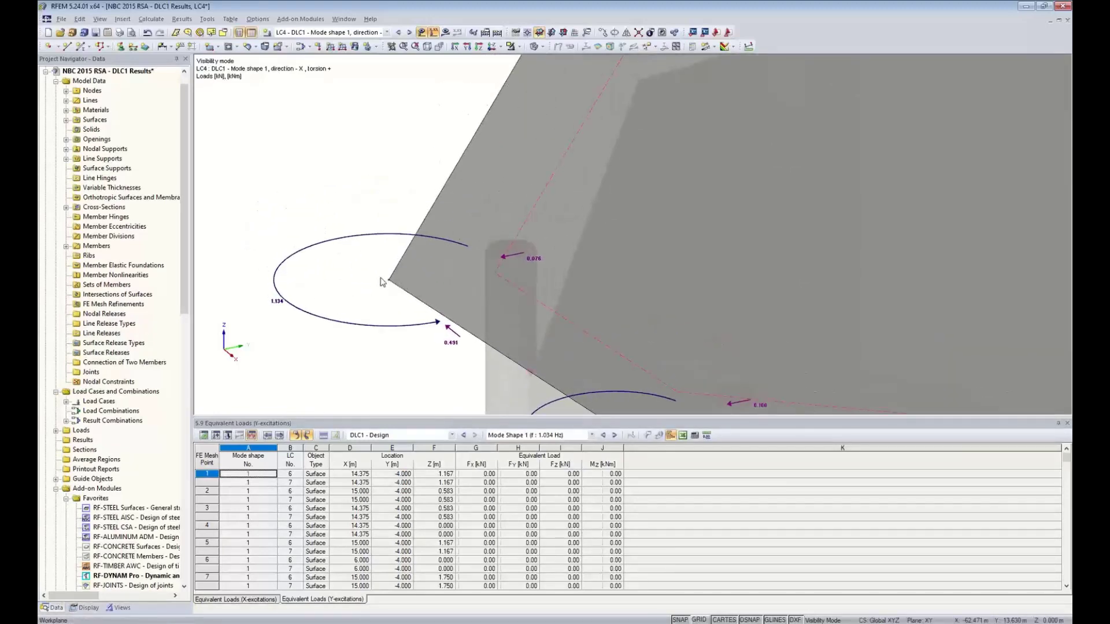
left_click(451, 332)
scroll(402, 345, "down", 5)
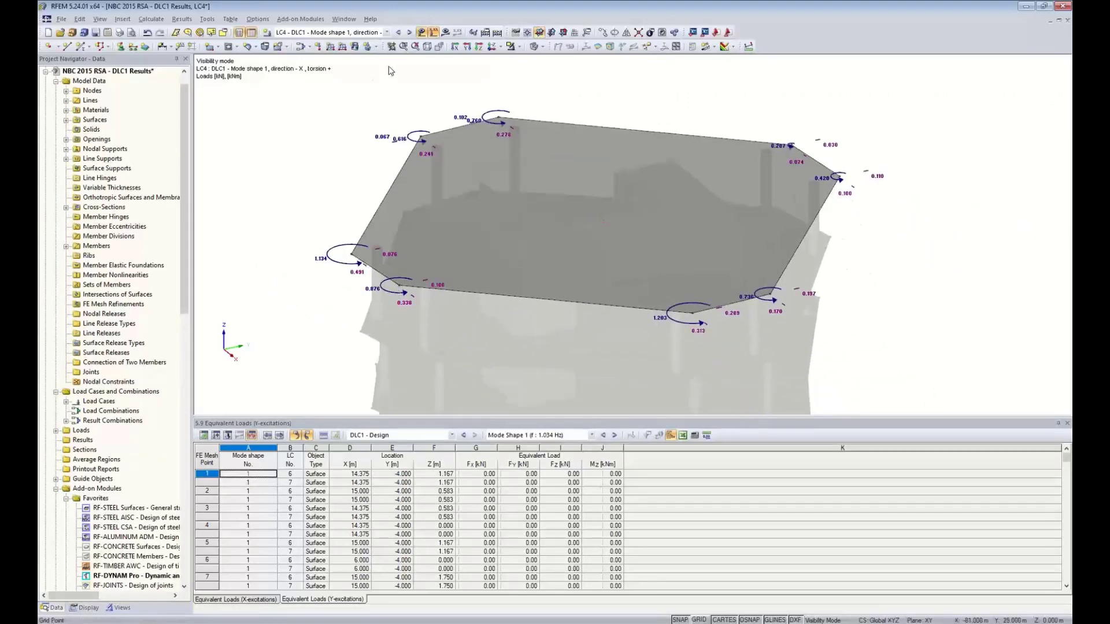
left_click(422, 32)
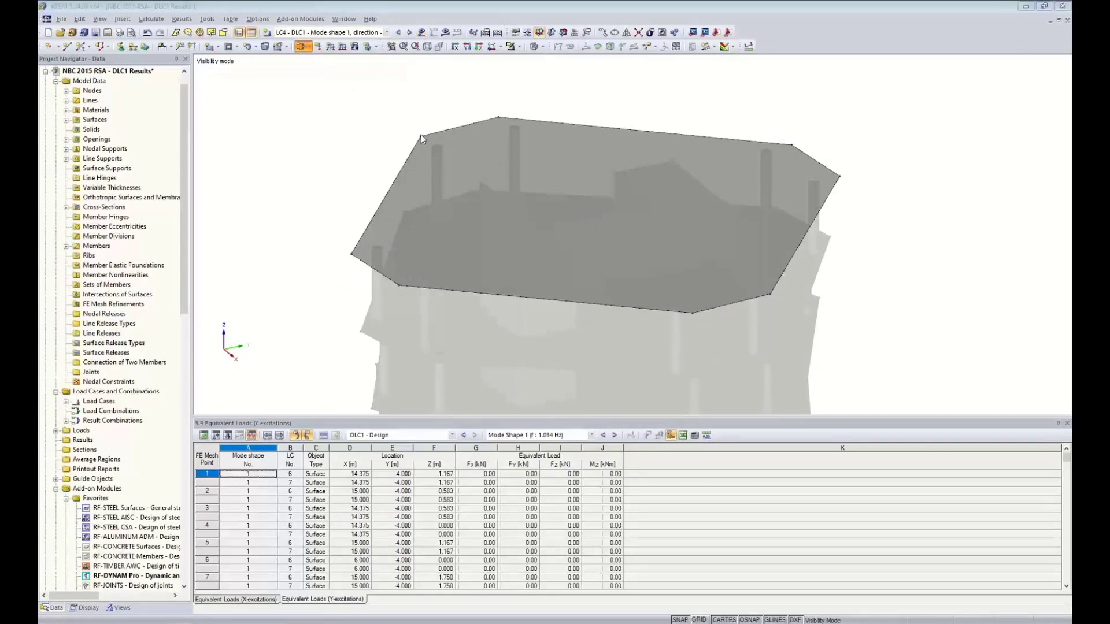
Review the load cases combined in RC1 (Result Envelope - X) and its calculation parameters
left_click_drag(425, 133, 449, 106)
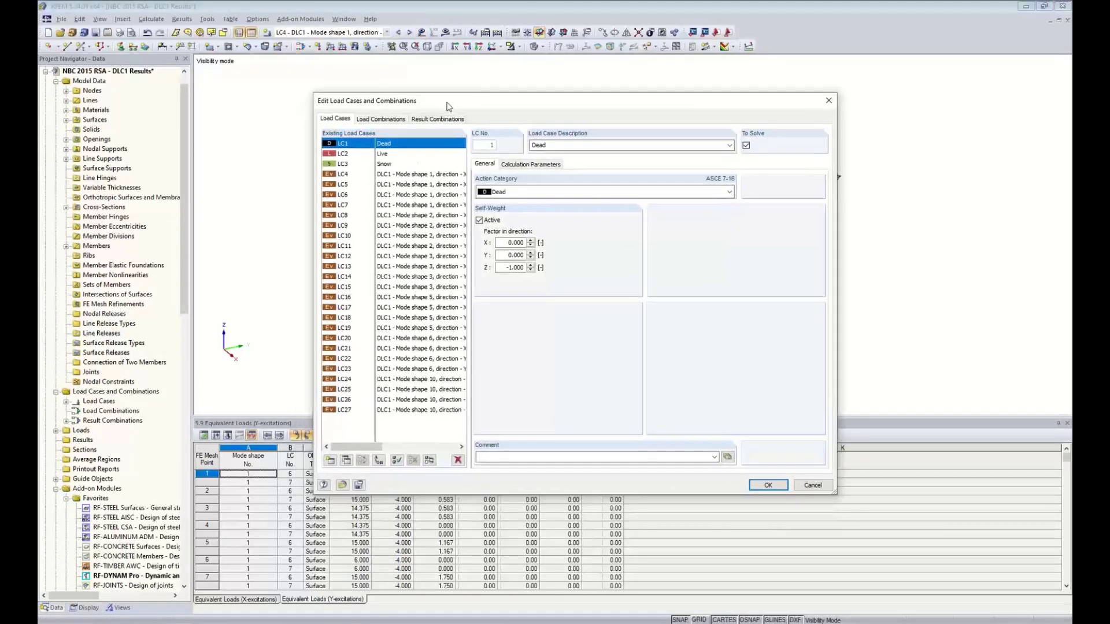
left_click(431, 120)
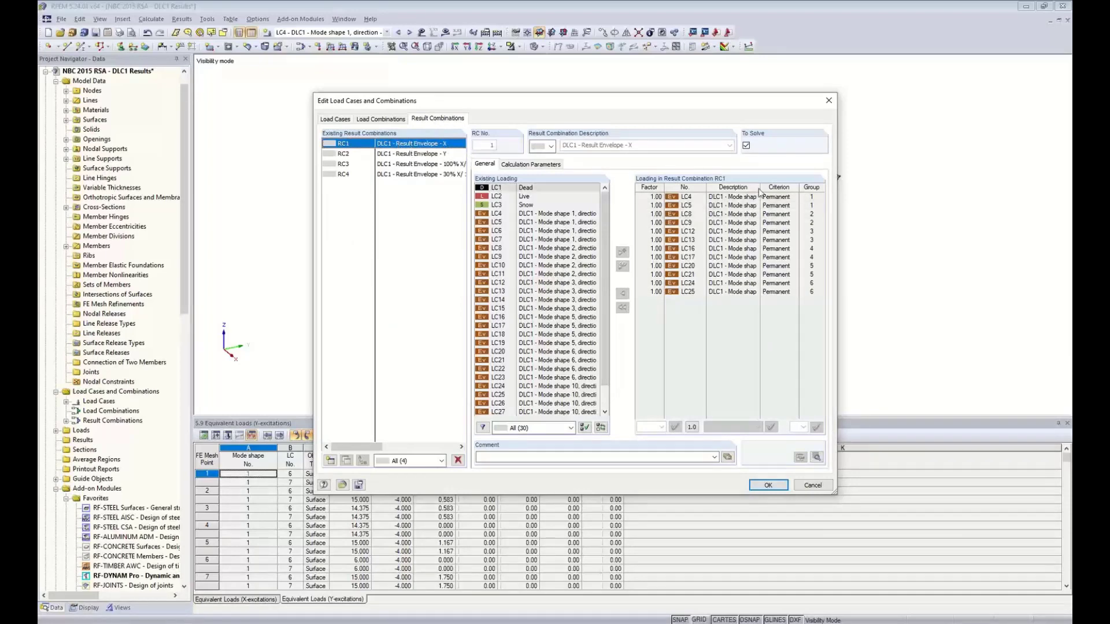
left_click_drag(762, 187, 832, 190)
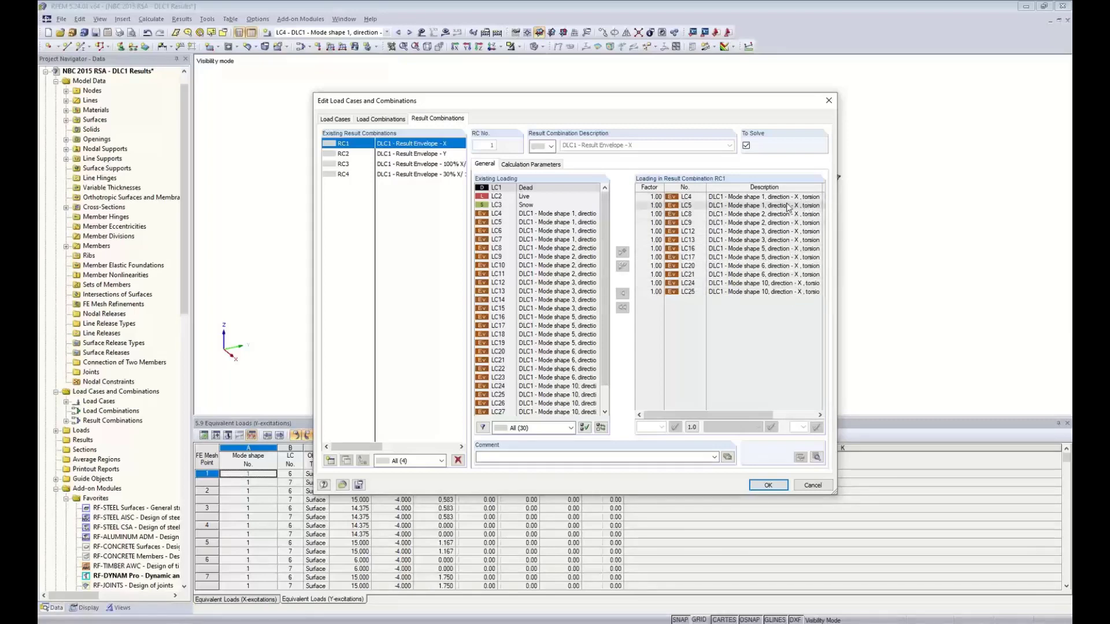
left_click(520, 165)
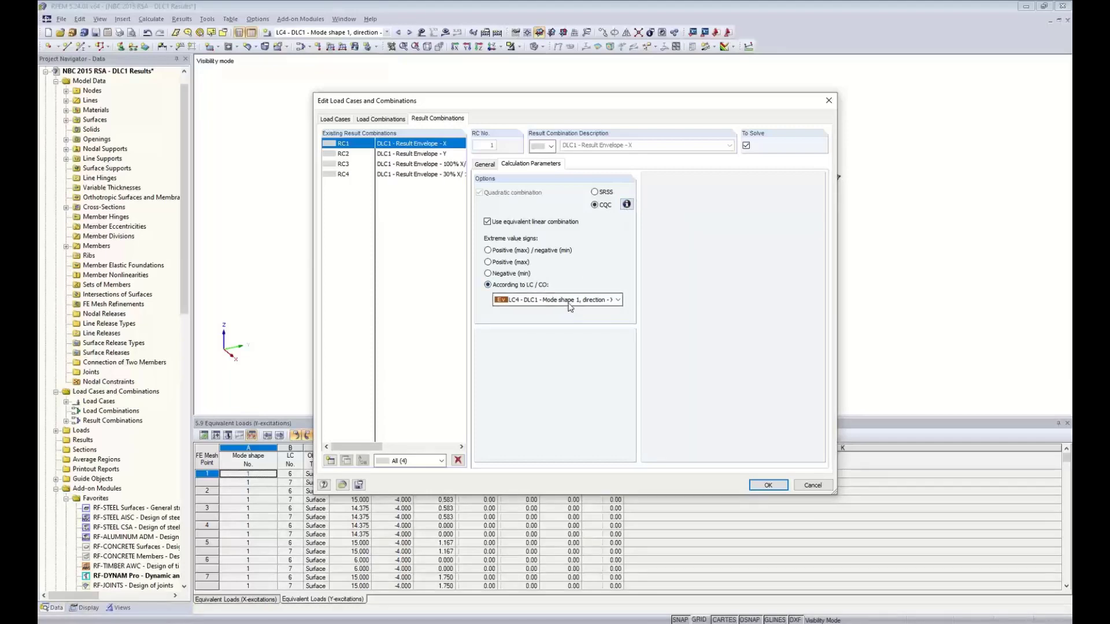
left_click(485, 165)
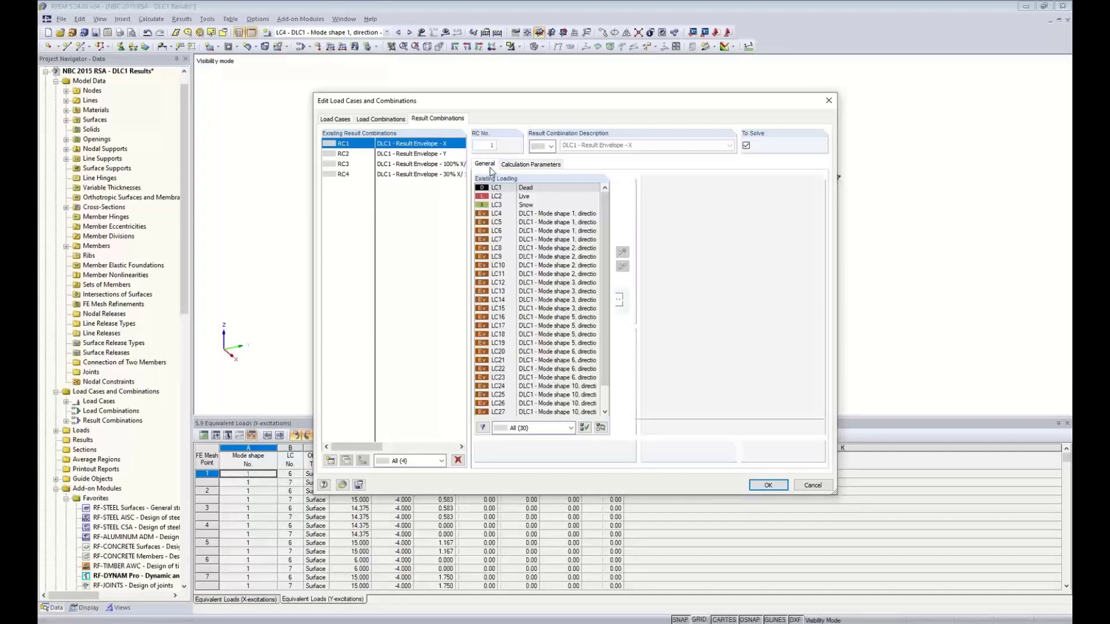
Review the load cases combined in RC2 (Result Envelope - Y) and its calculation parameters
left_click(416, 155)
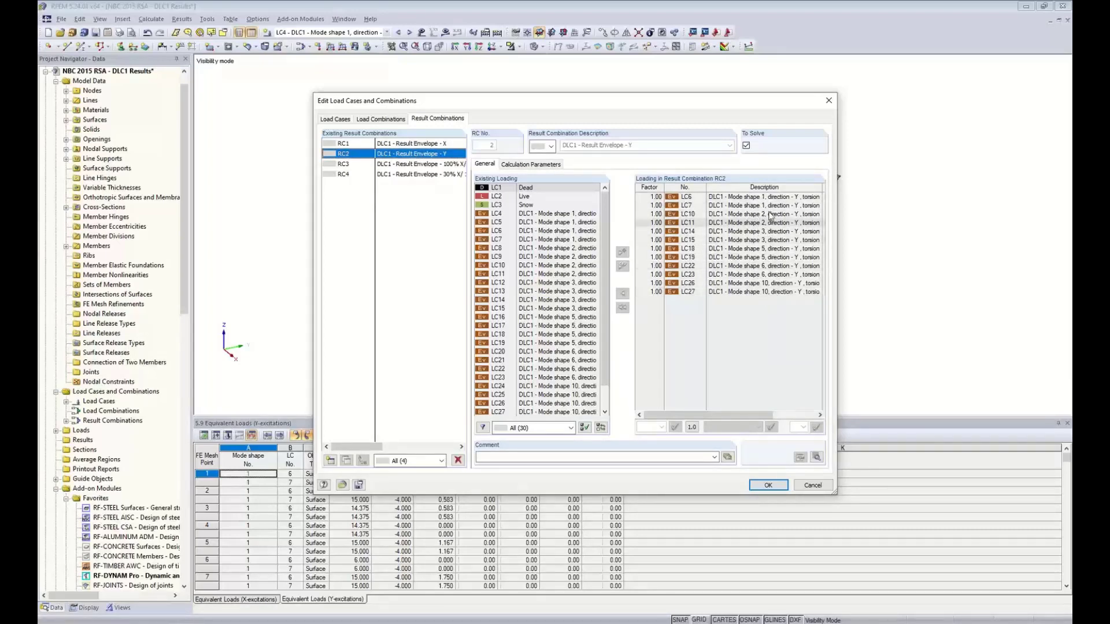
left_click(559, 168)
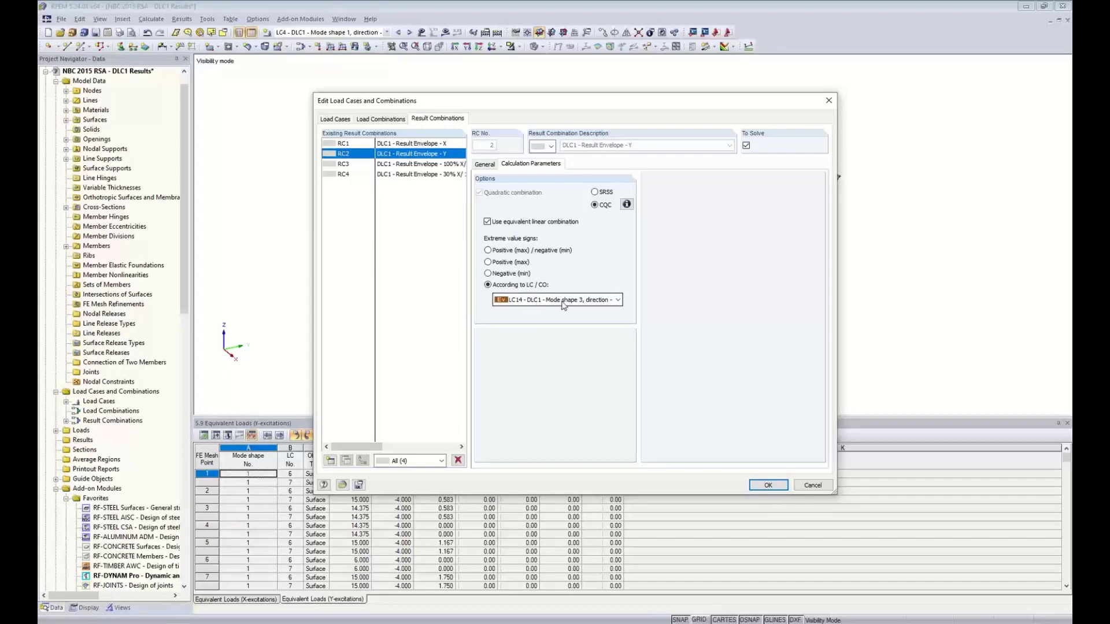
left_click(484, 166)
Review the factors in RC3 (100% X / 30% Y) and RC4 (30% X / 100% Y), and make RC4 the current result combination
left_click(453, 167)
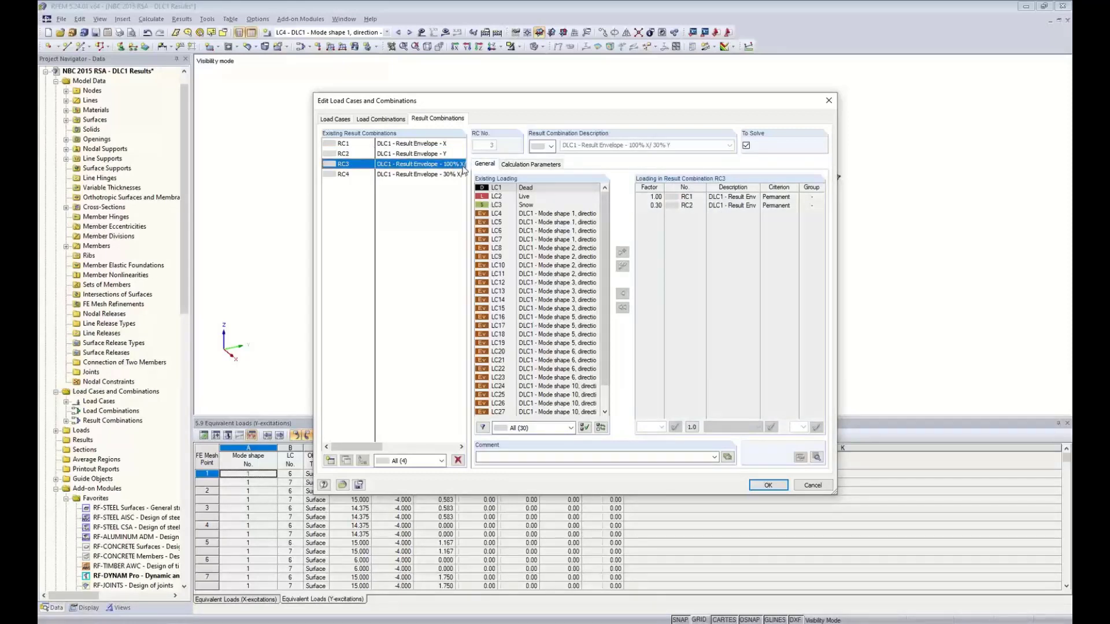
left_click(698, 198)
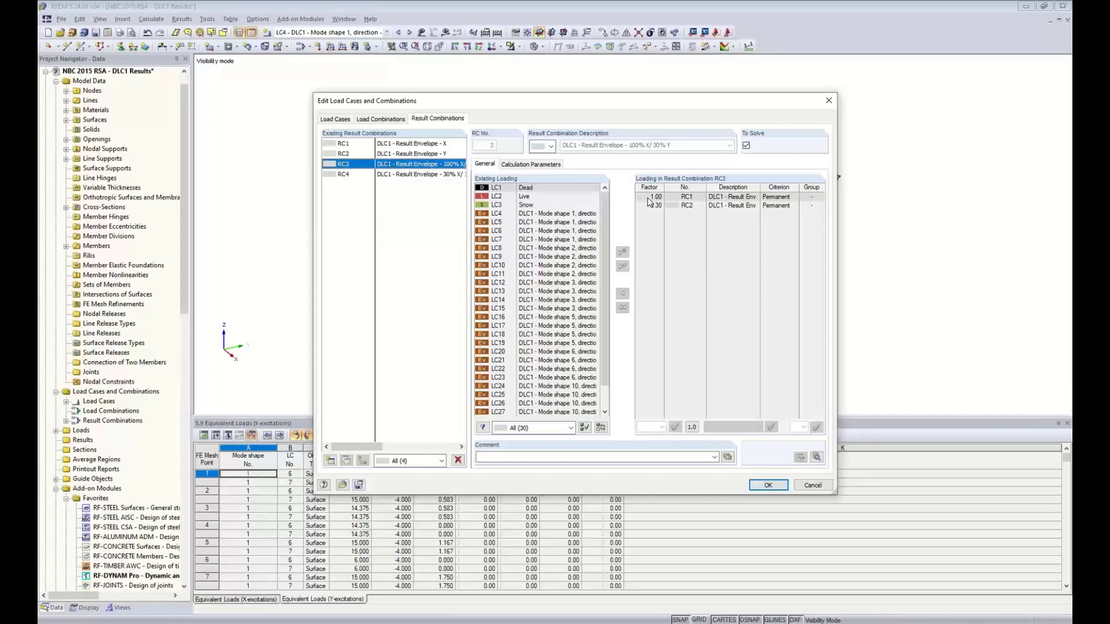
left_click_drag(760, 187, 804, 189)
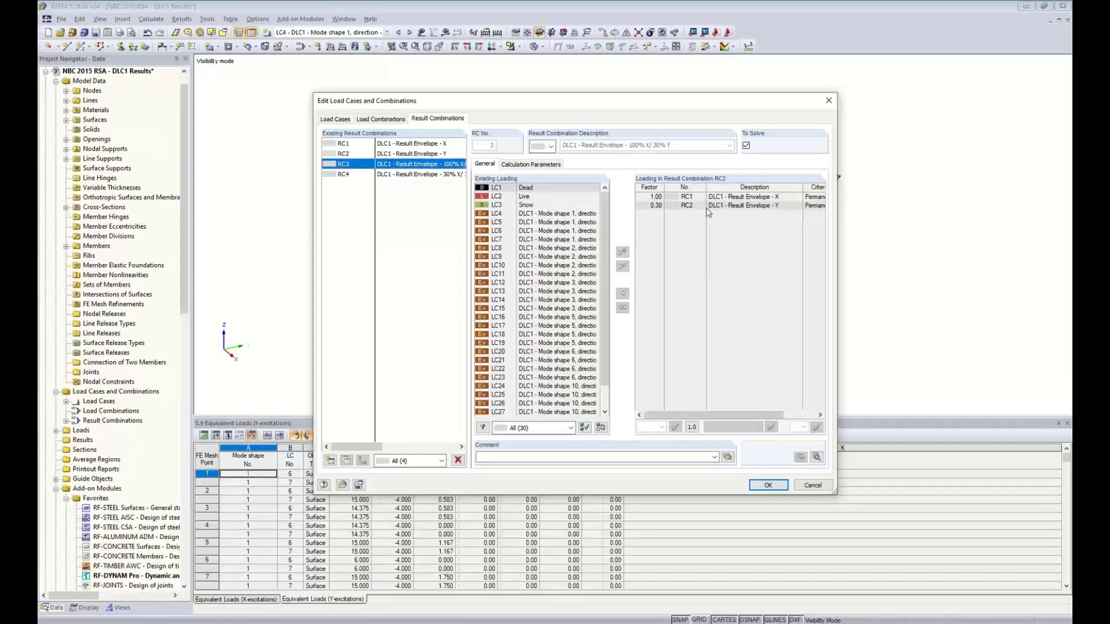
left_click(424, 176)
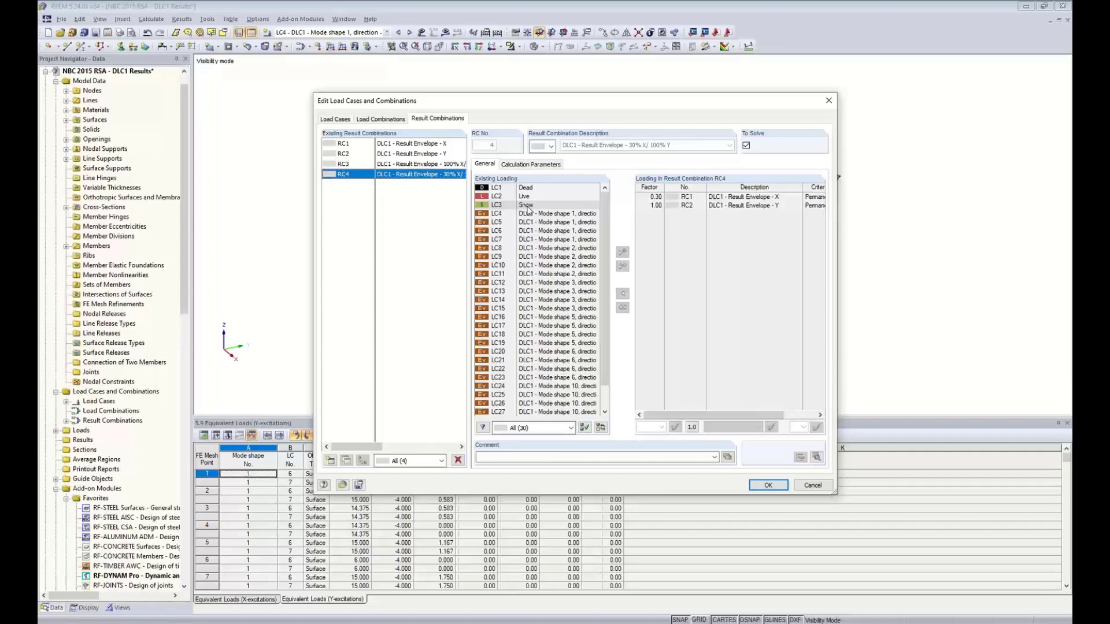
left_click(762, 486)
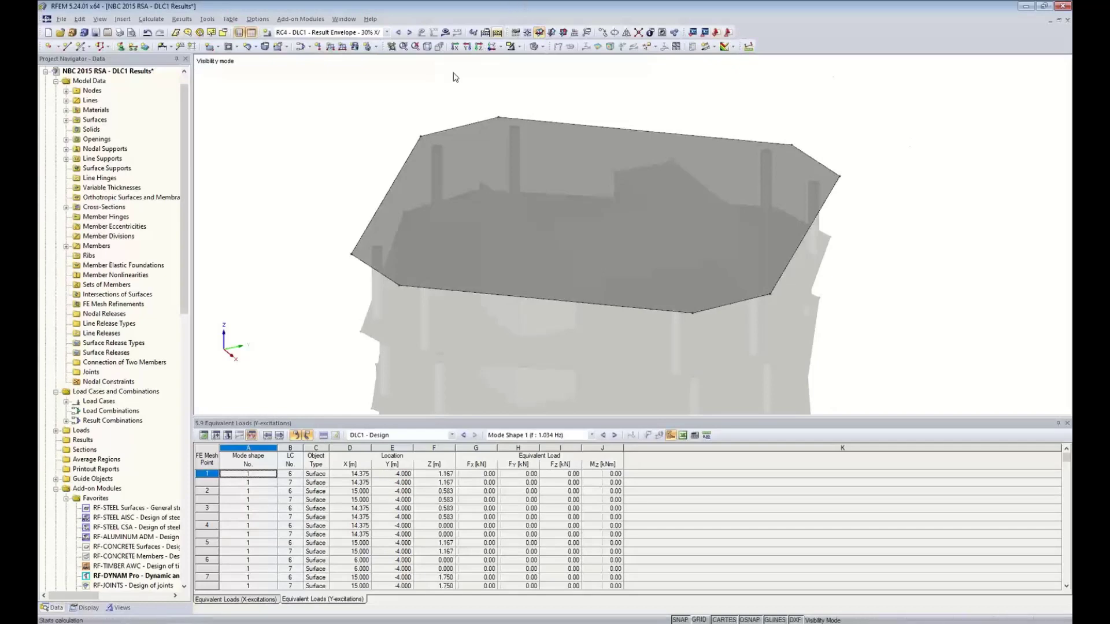
Cancel visibility mode to bring back the whole building model
scroll(437, 104, "down", 1)
scroll(437, 104, "down", 3)
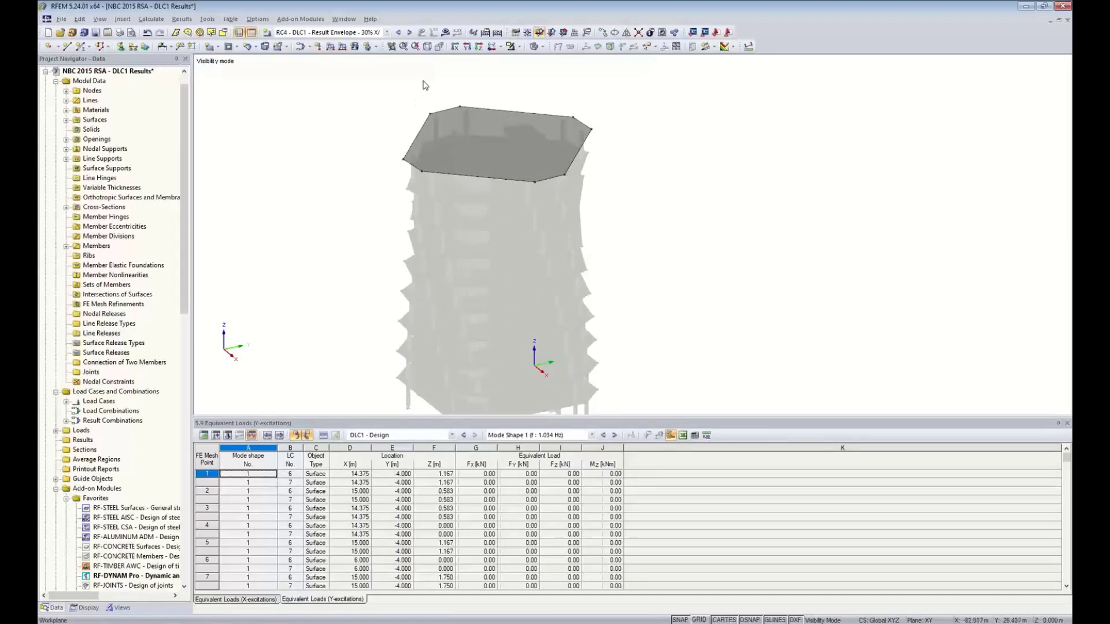
left_click(521, 47)
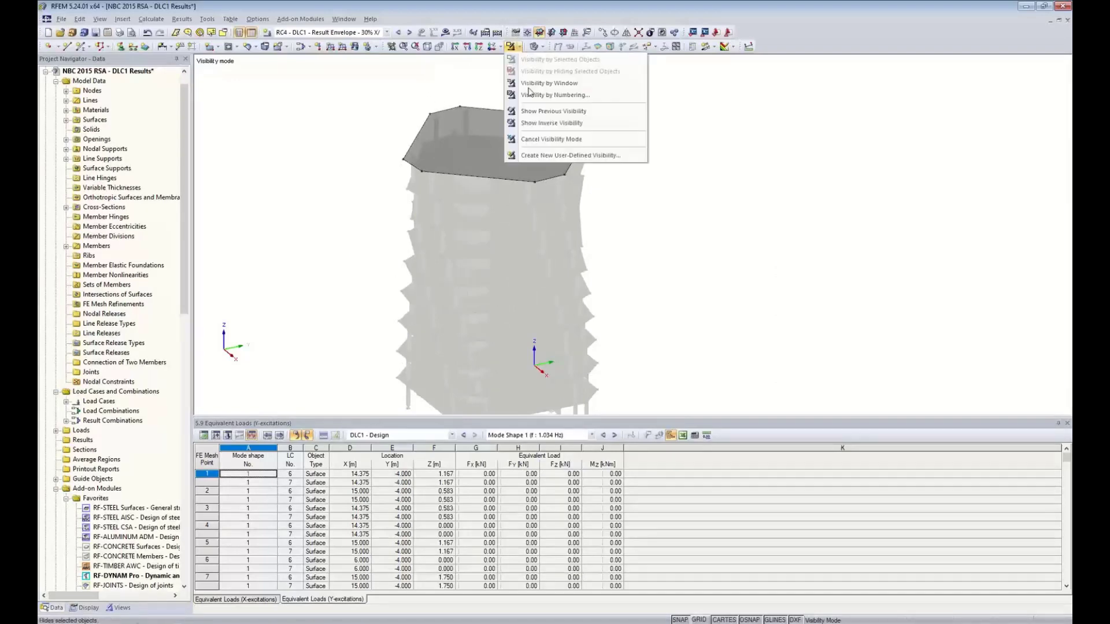
left_click(539, 140)
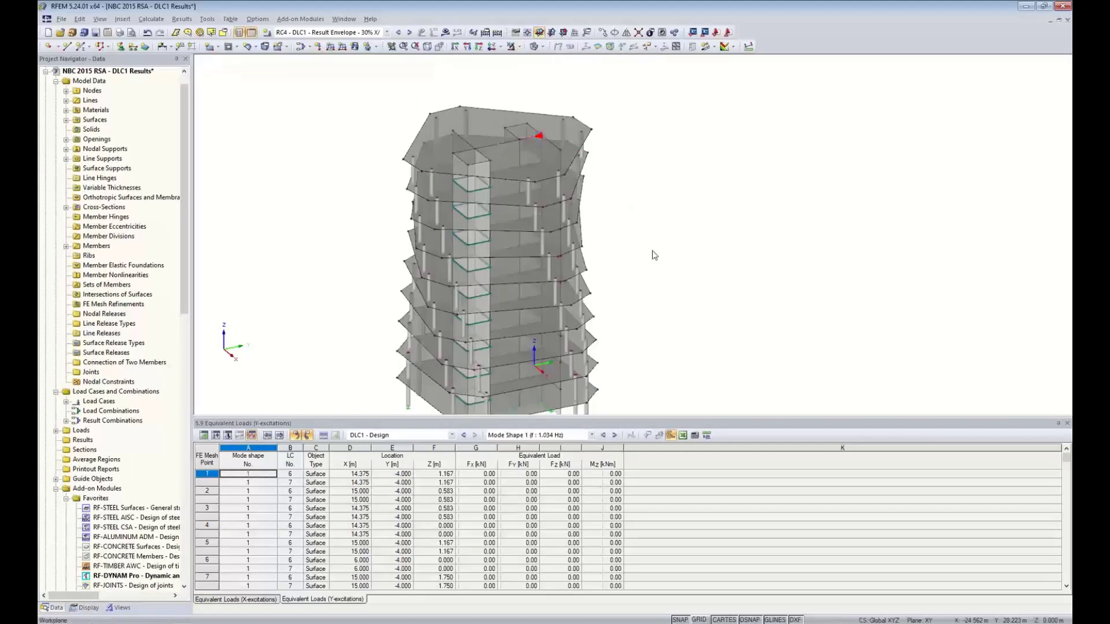
scroll(659, 254, "down", 2)
middle_click_drag(668, 241, 679, 218, "ctrl")
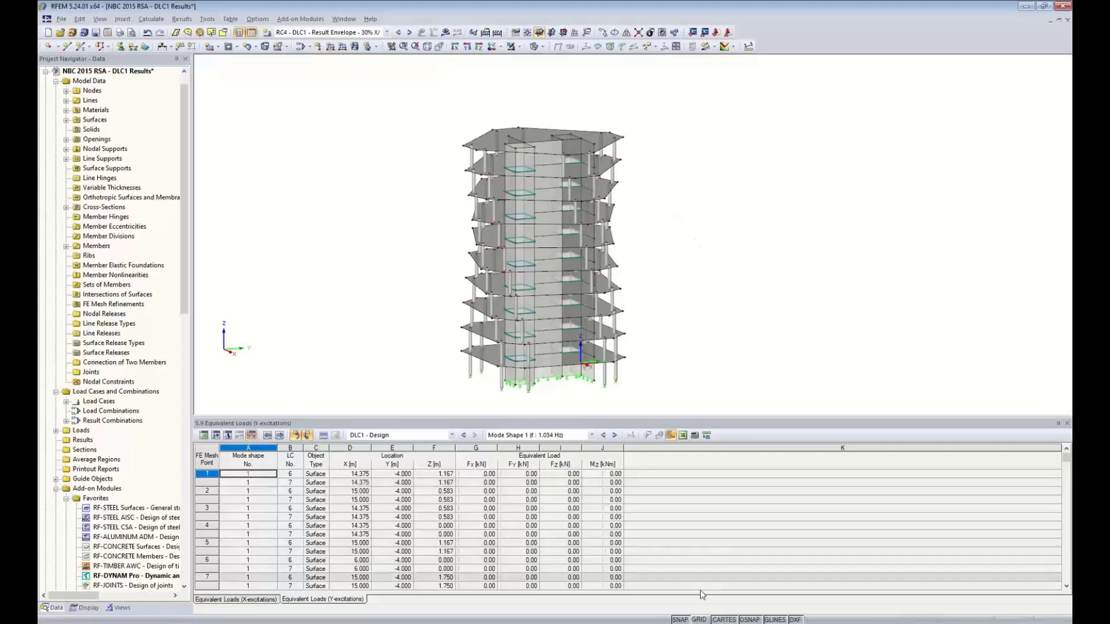
Turn on the work plane grid and switch the building model to wireframe display
left_click(699, 620)
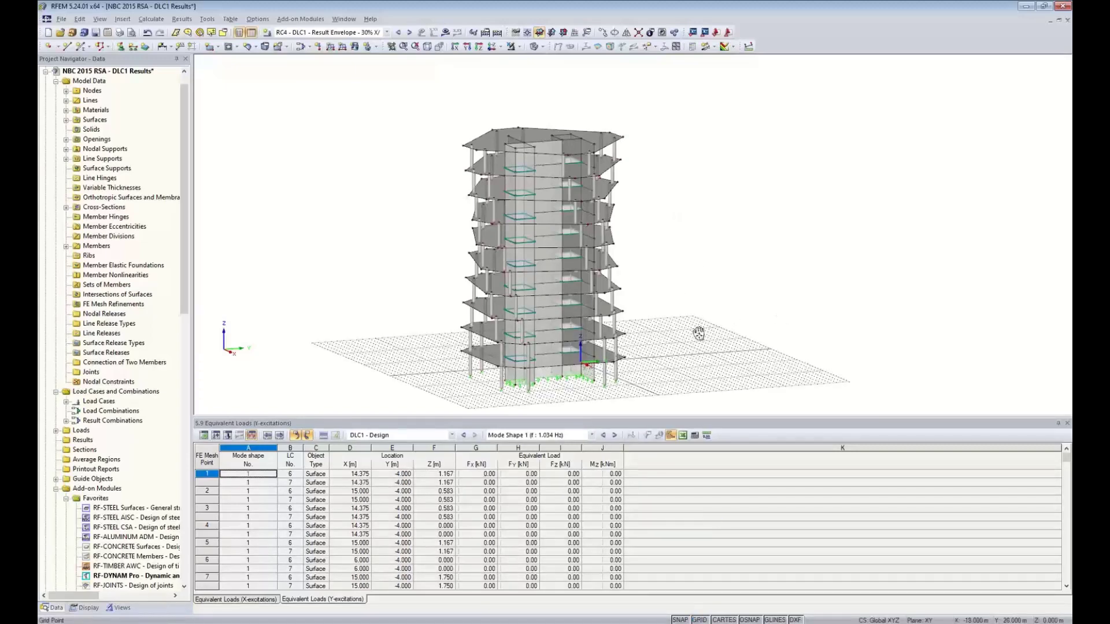
middle_click_drag(701, 334, 629, 356, "ctrl")
scroll(685, 309, "up", 4)
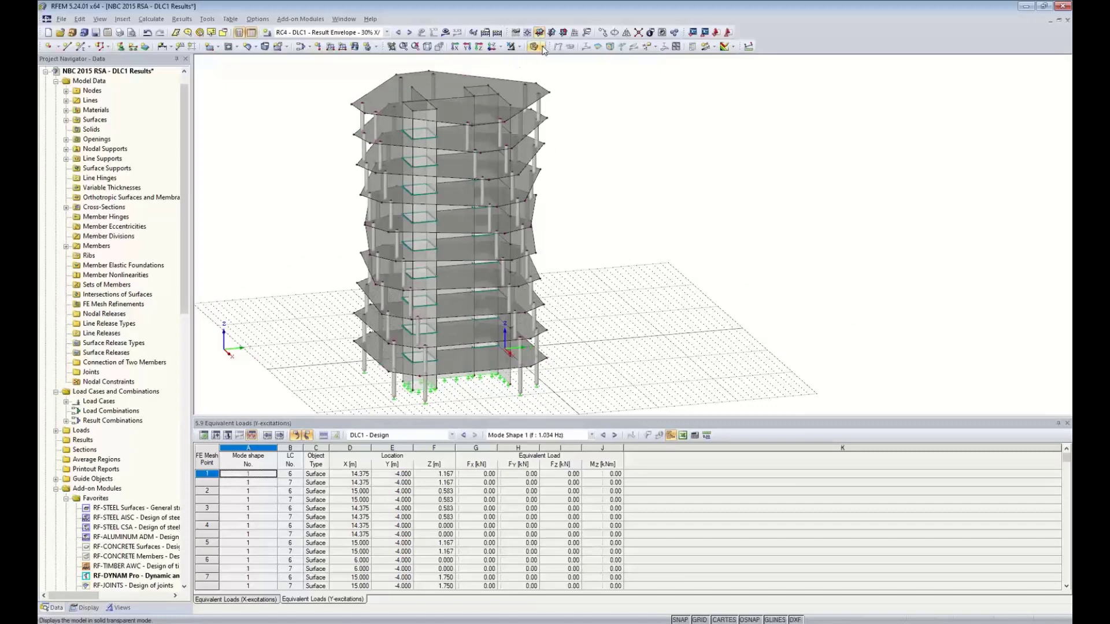
left_click(542, 47)
left_click(566, 80)
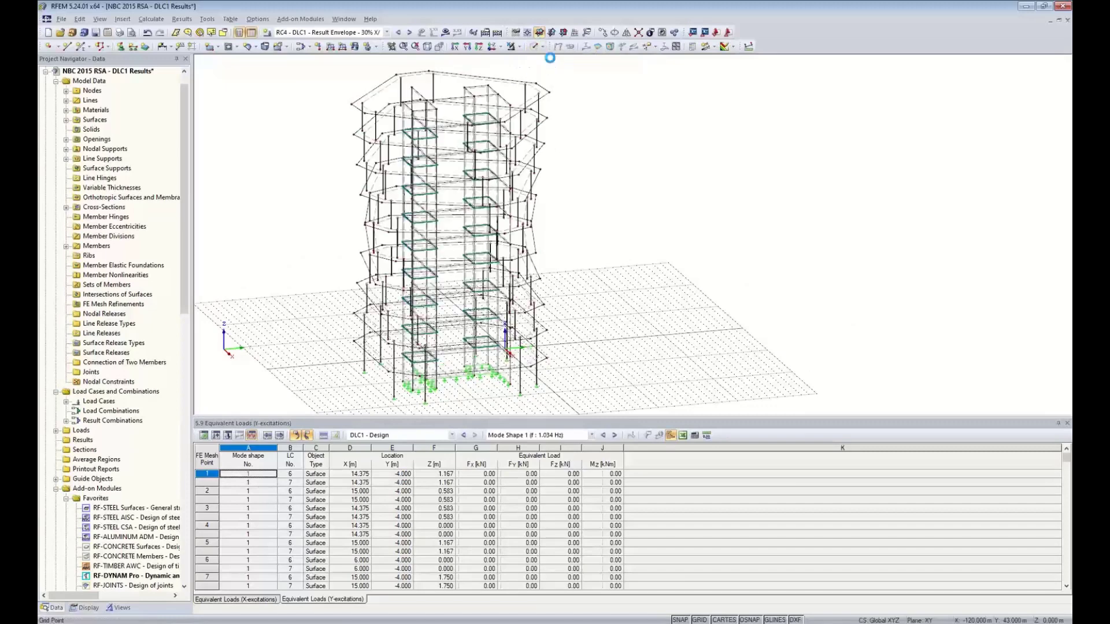
Examine the core walls and their line supports in plan, and return to a 3D view of the building
left_click(492, 50)
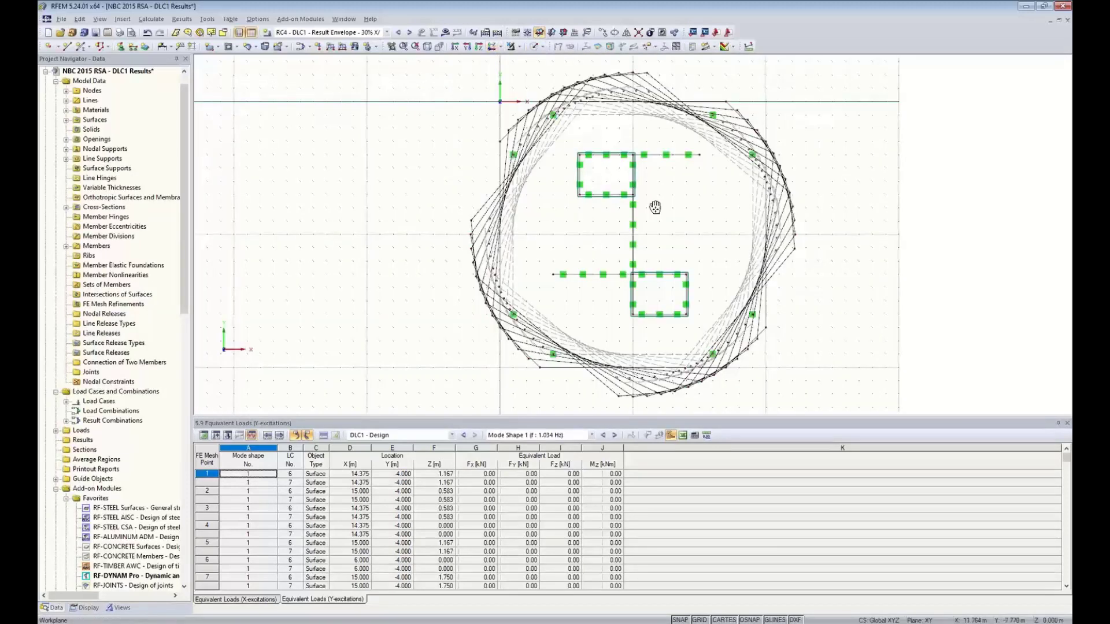
scroll(574, 179, "up", 1)
scroll(572, 213, "up", 1)
scroll(569, 212, "up", 1)
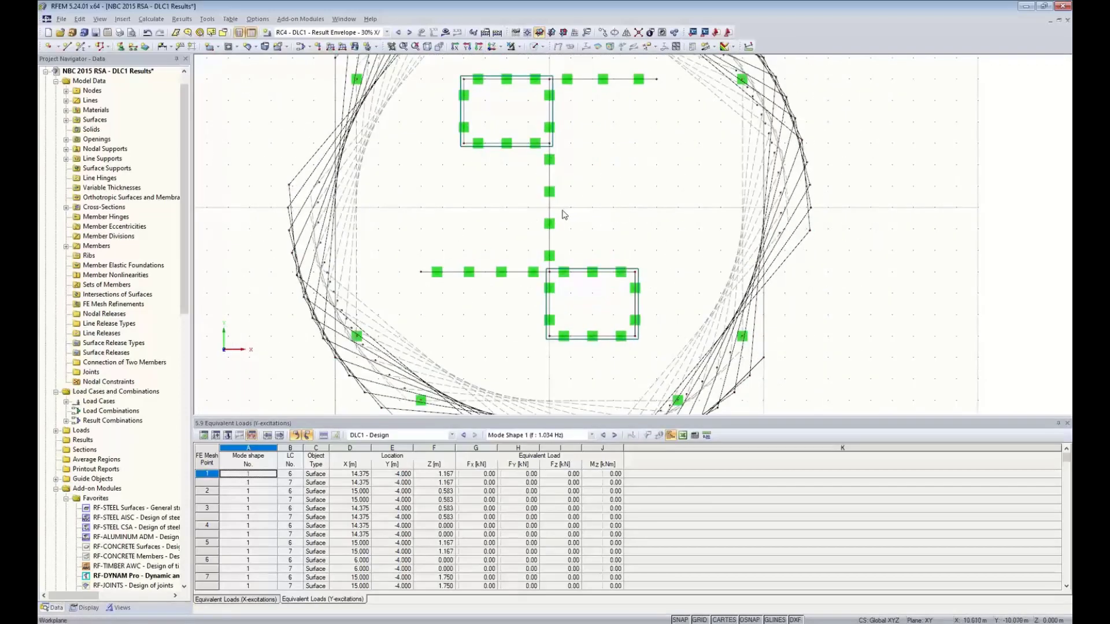
scroll(636, 243, "down", 2)
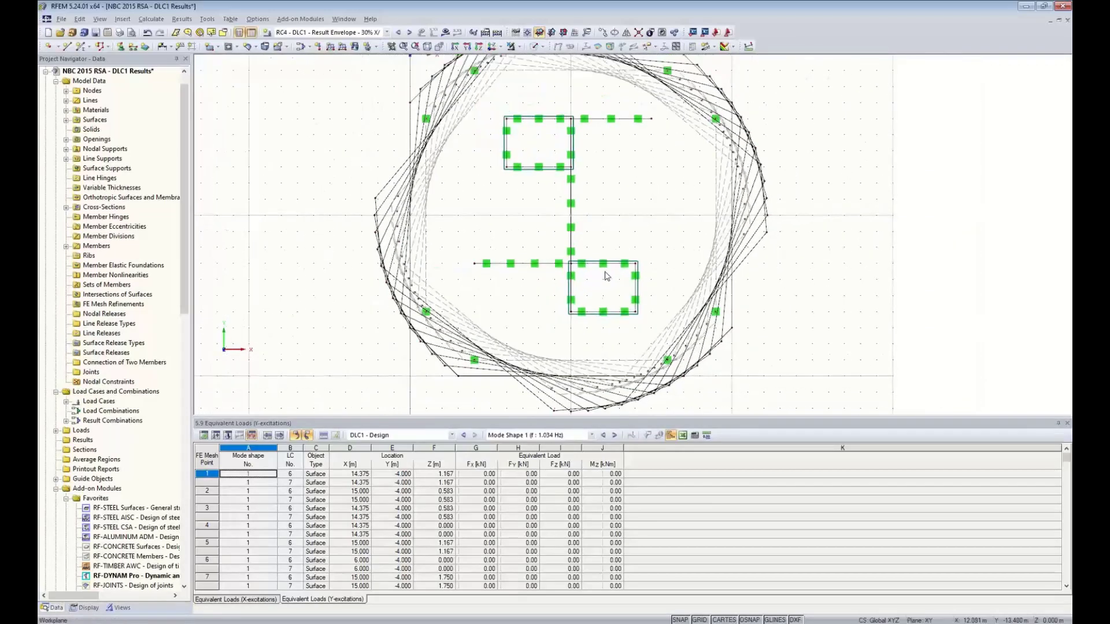
scroll(577, 218, "up", 2)
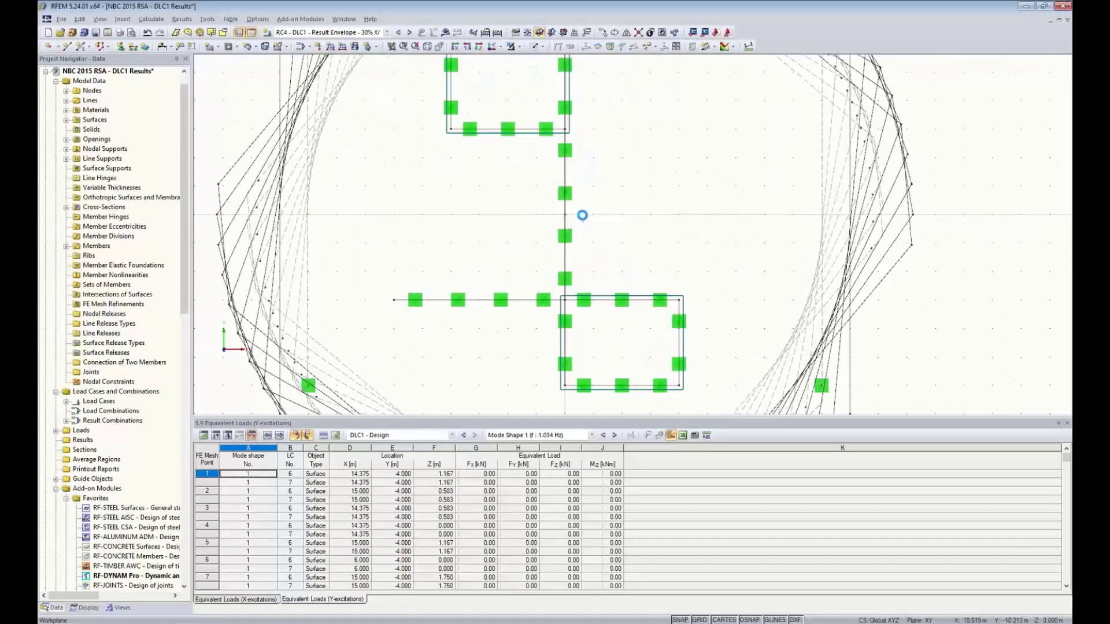
scroll(684, 268, "down", 6)
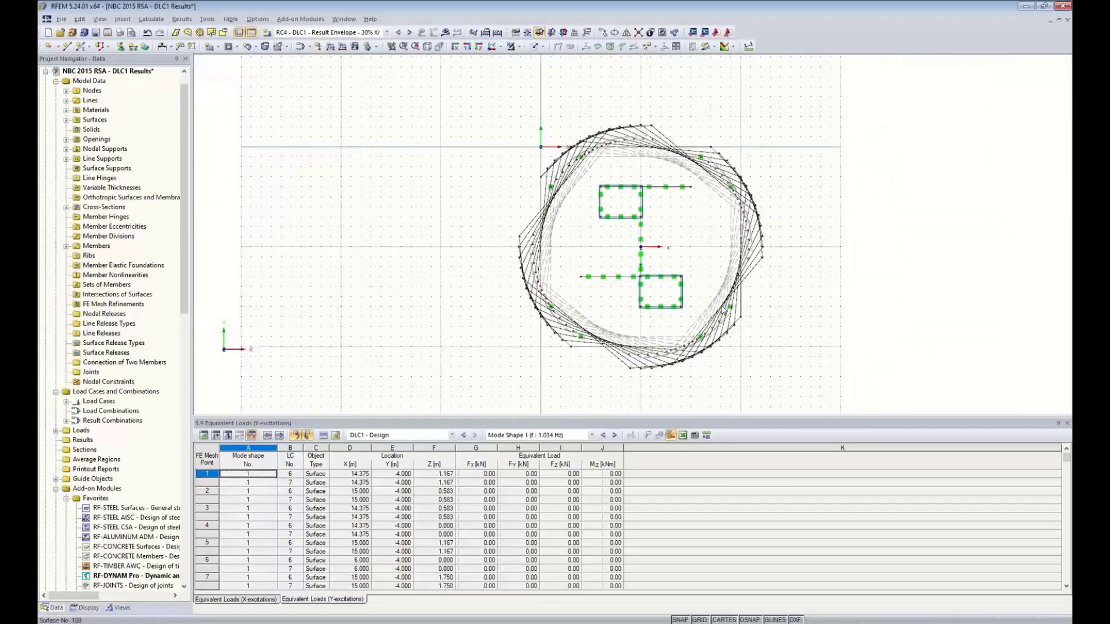
middle_click_drag(684, 268, 577, 234, "ctrl")
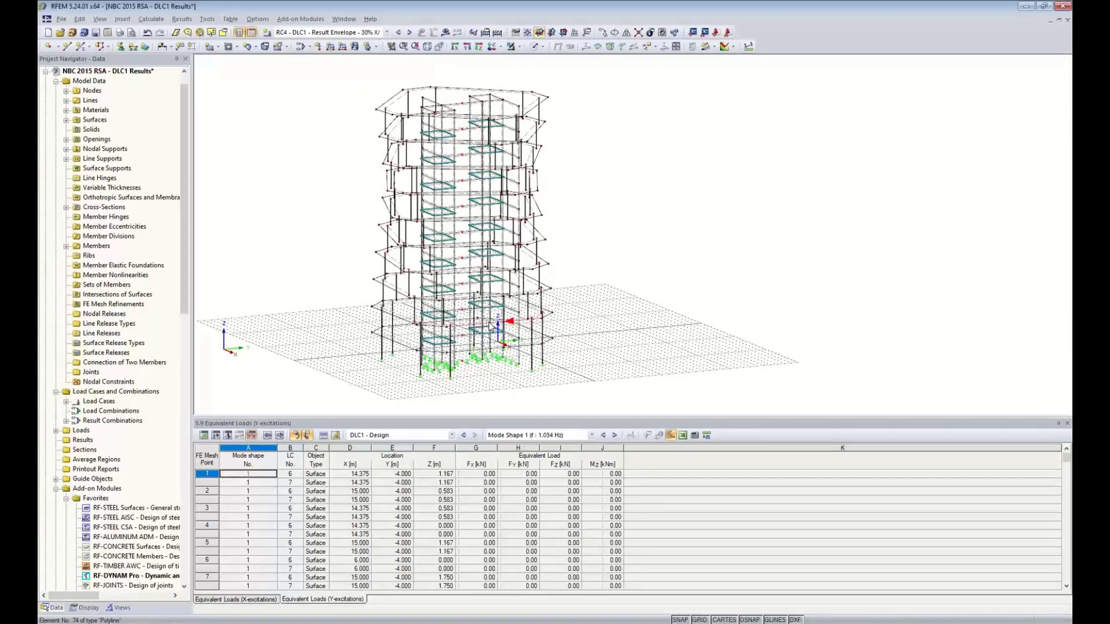
Place the vertical row of floor-level nodes on the open grid outside the building, allowing the existing results and FE mesh to be deleted
left_click(465, 364)
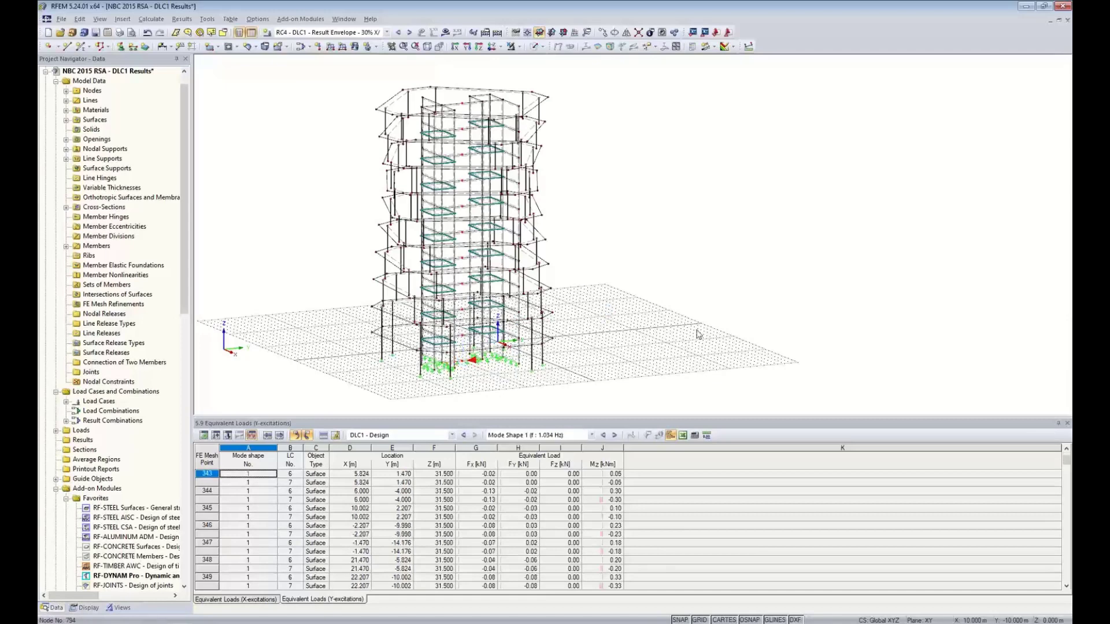
left_click(700, 362)
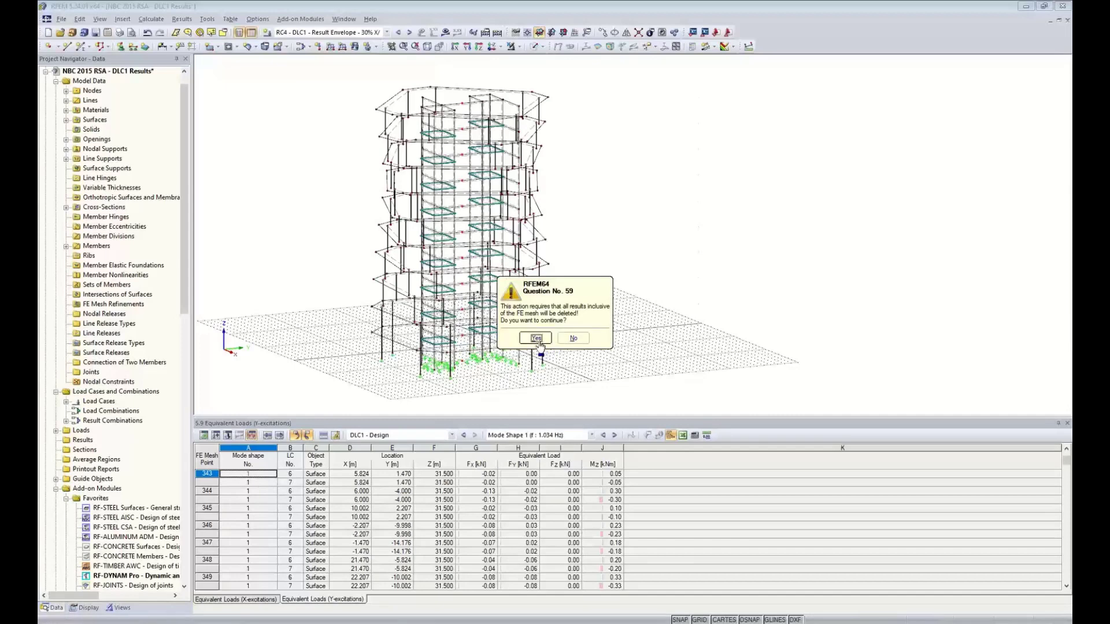
left_click(560, 343)
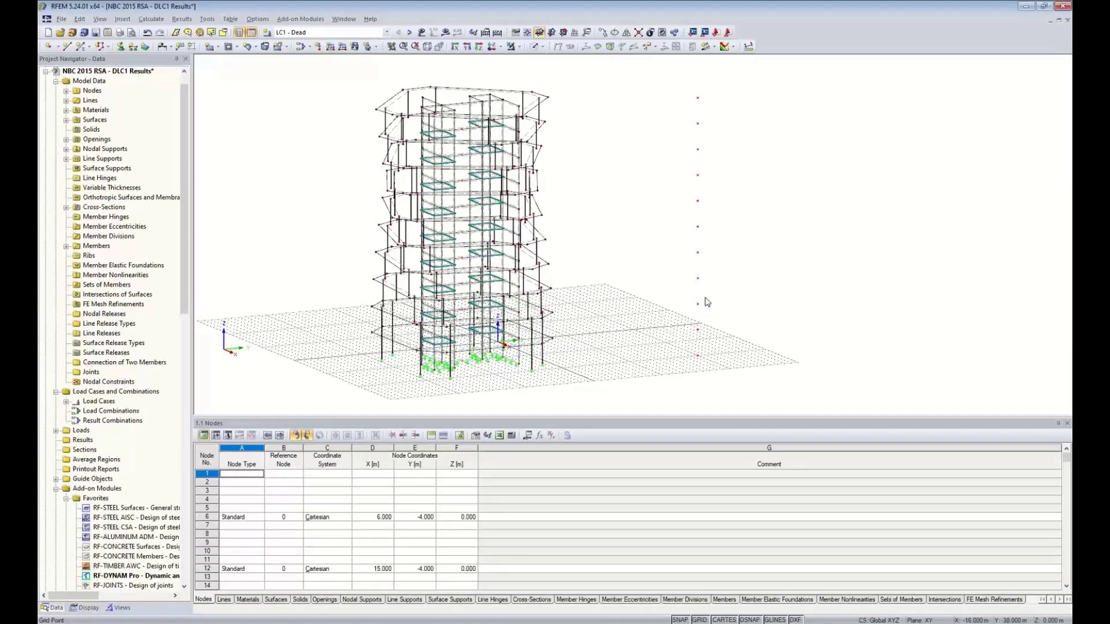
Start a new single member and set its member type to Result Beam
middle_click_drag(670, 332, 717, 337, "ctrl")
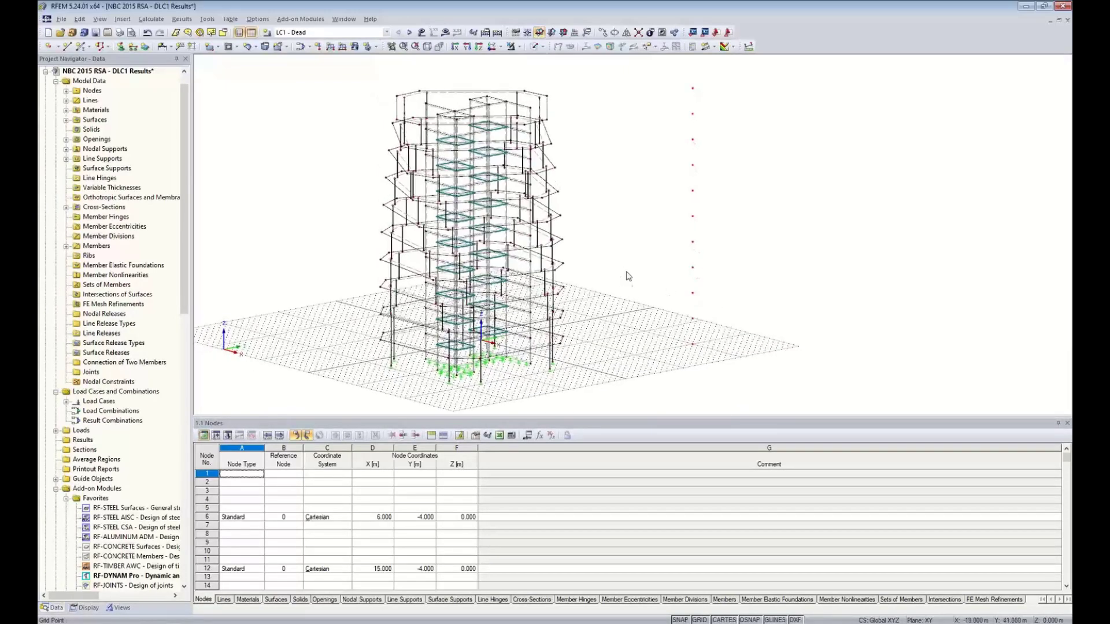
middle_click_drag(628, 276, 685, 315, "ctrl")
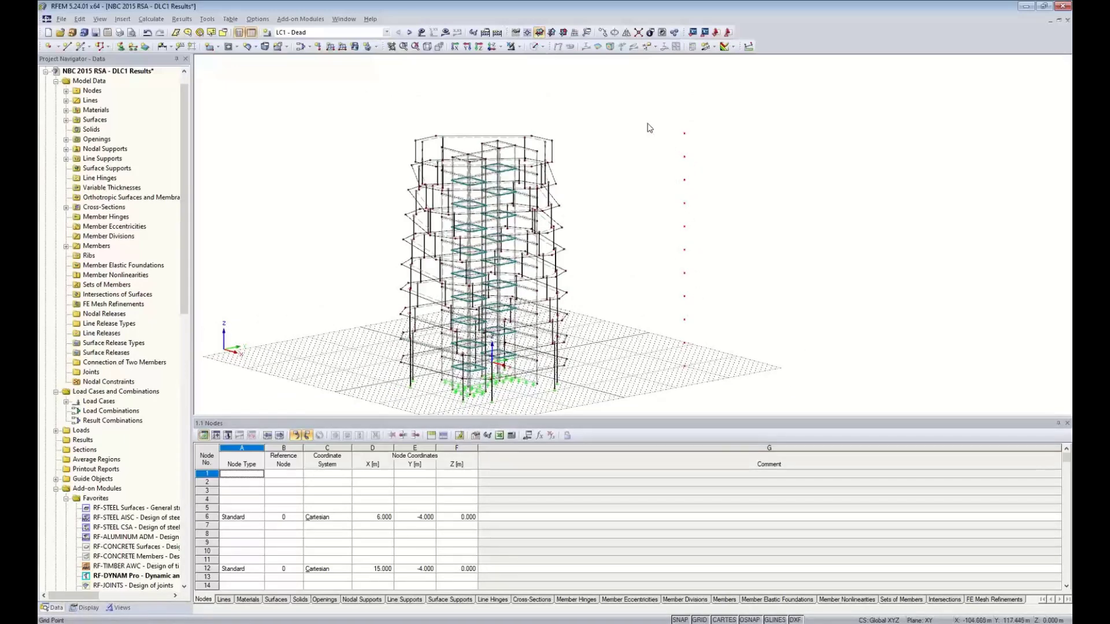
left_click(82, 45)
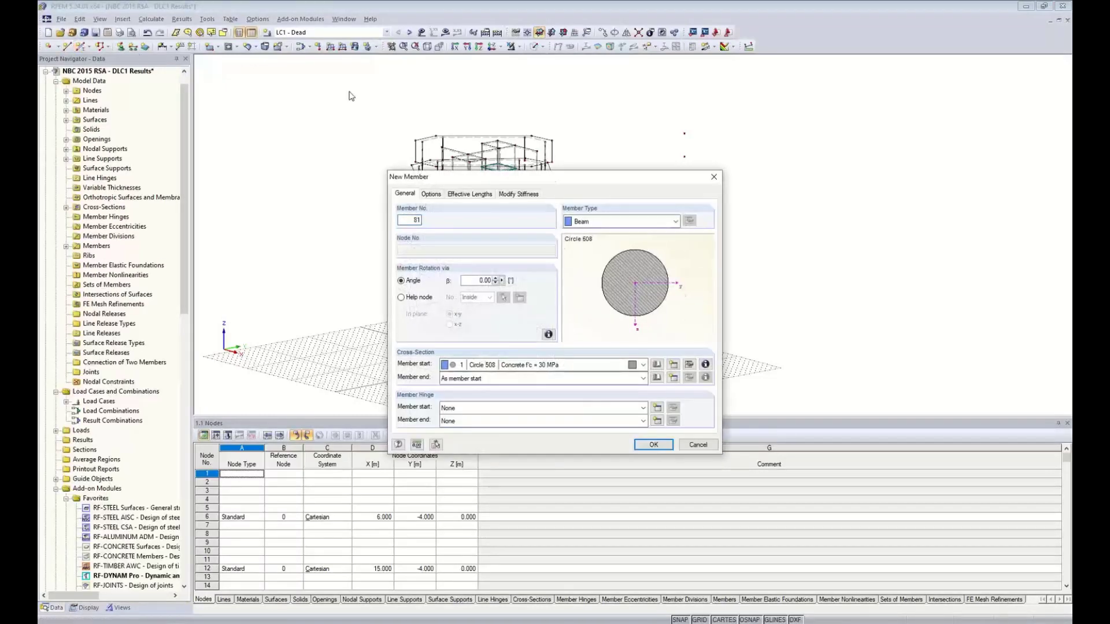
left_click(598, 225)
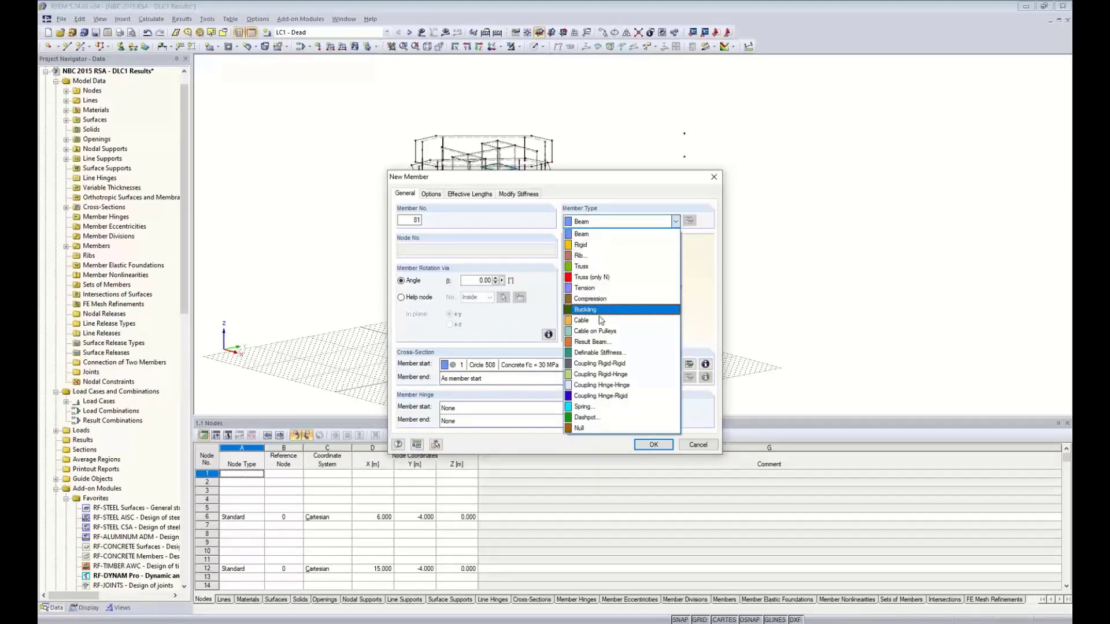
left_click(602, 343)
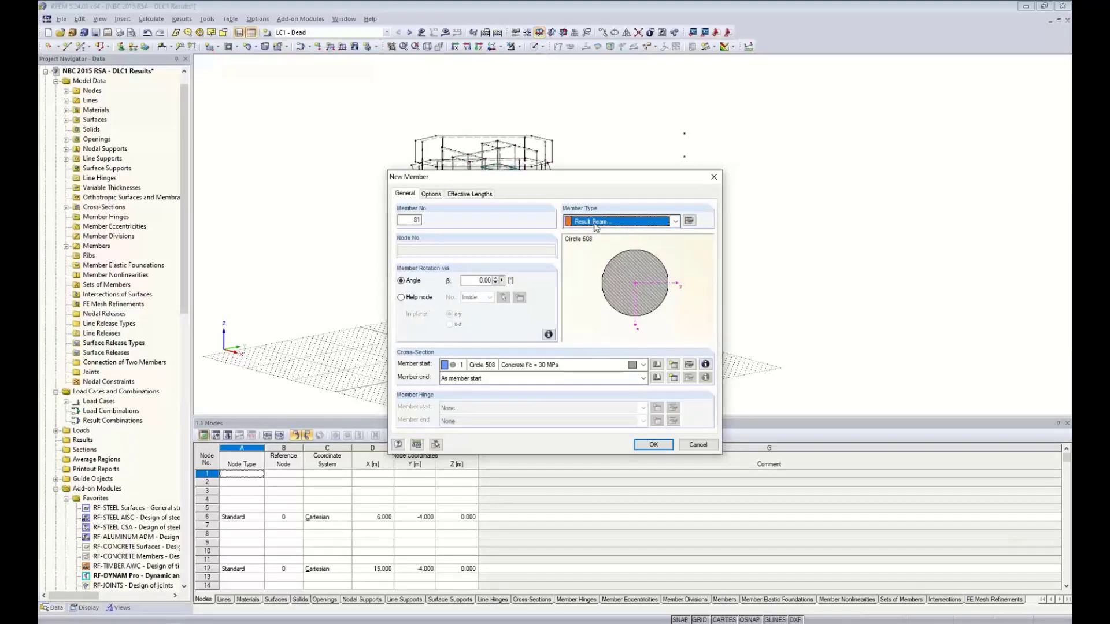
Set the result beam to integrate stresses and forces from listed objects, including all surfaces, solids and members
left_click(690, 221)
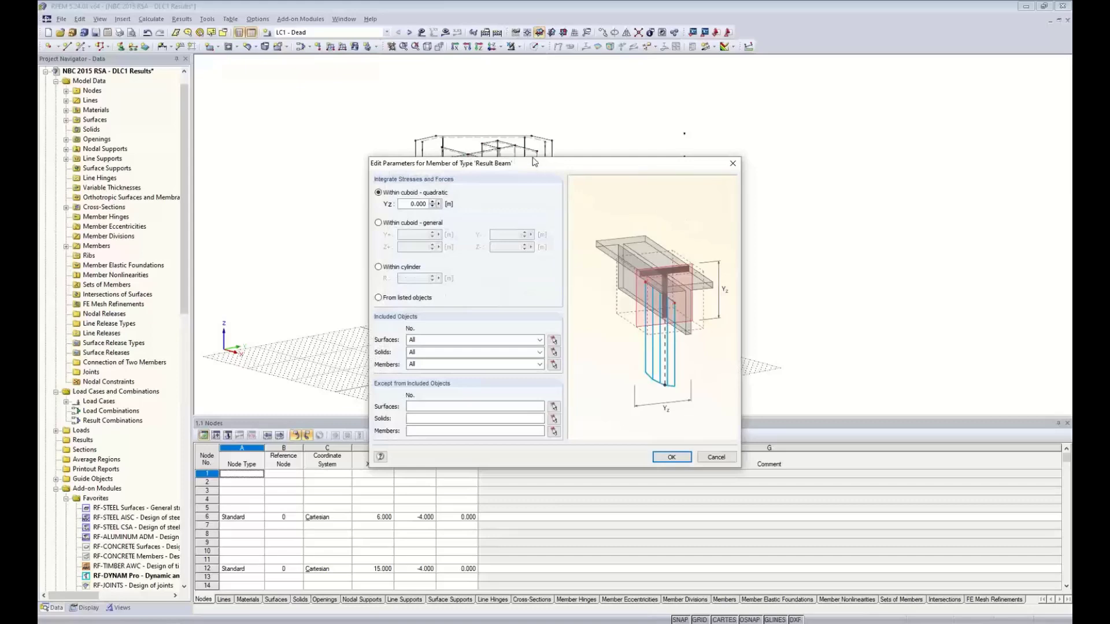
left_click_drag(533, 162, 553, 235)
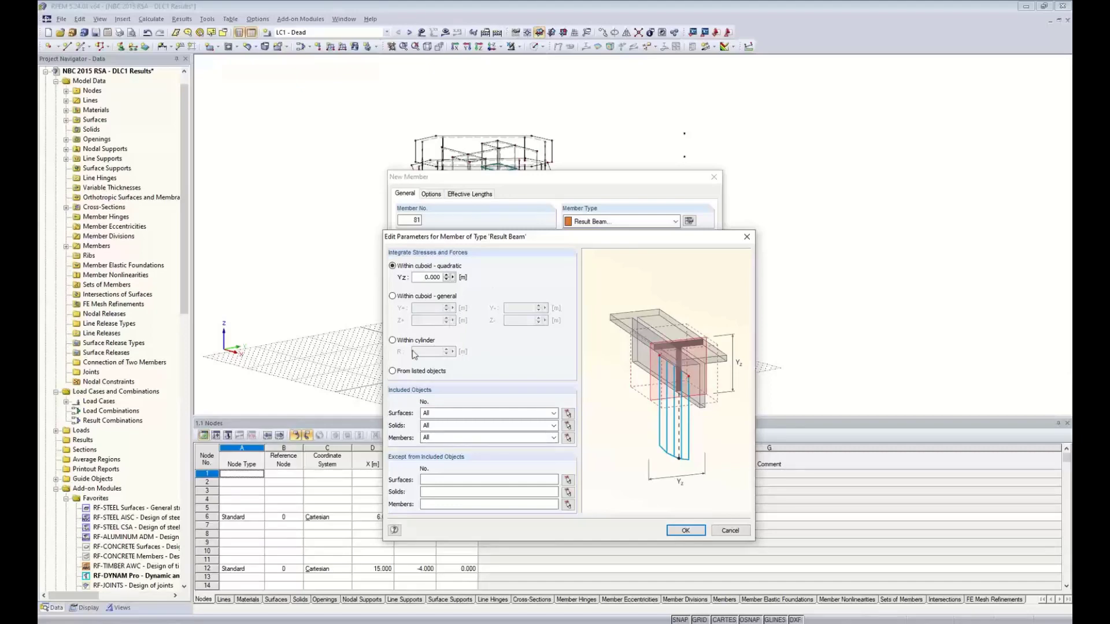
left_click(393, 372)
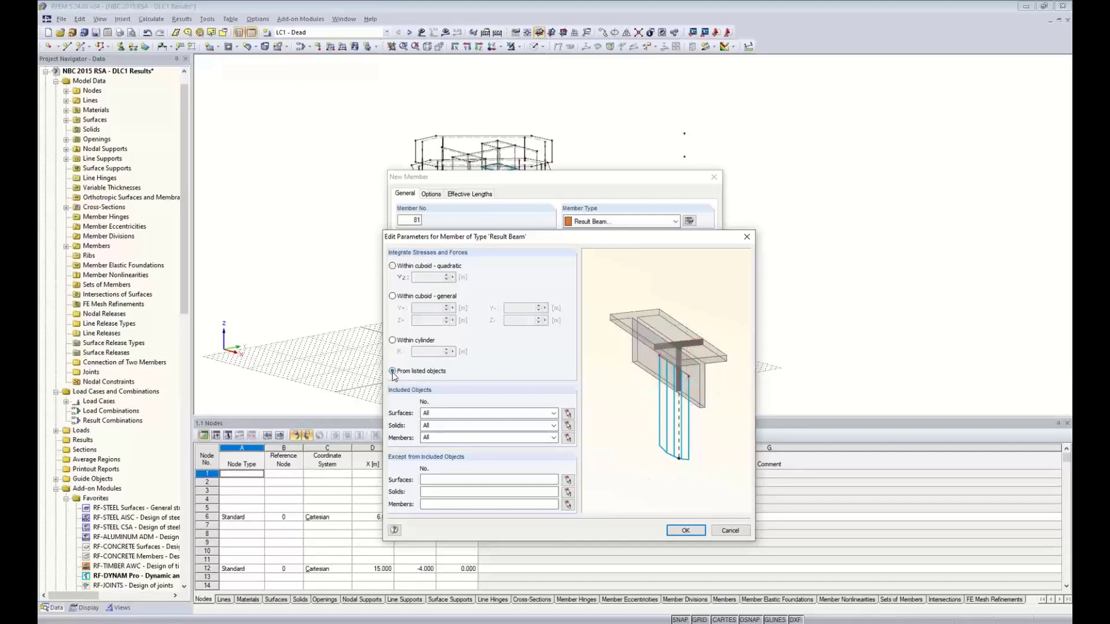
left_click_drag(551, 237, 566, 193)
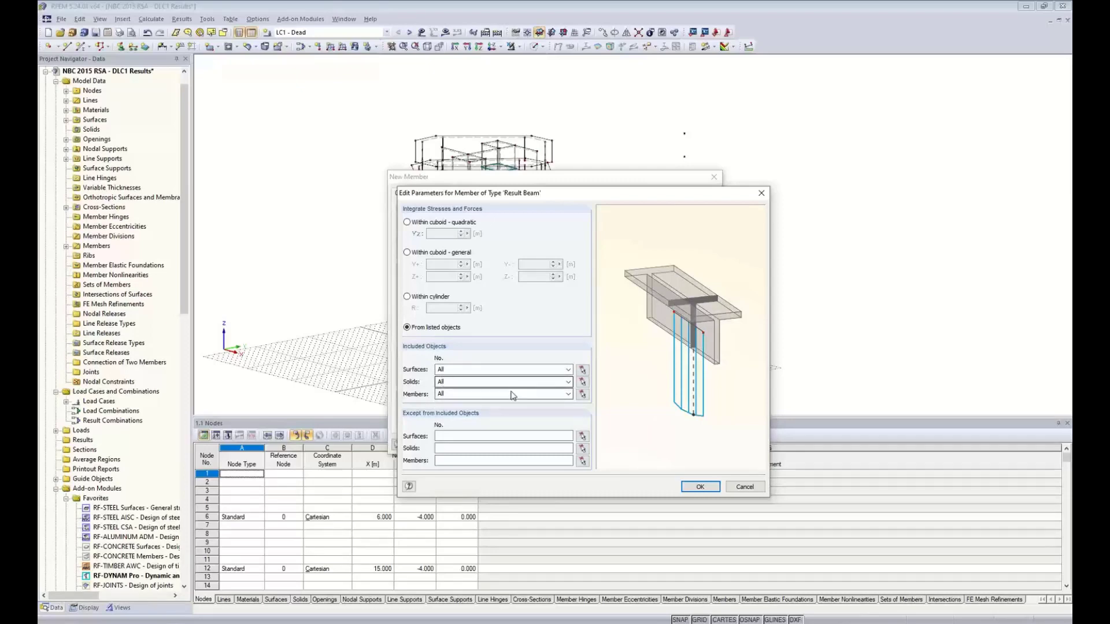
left_click(700, 487)
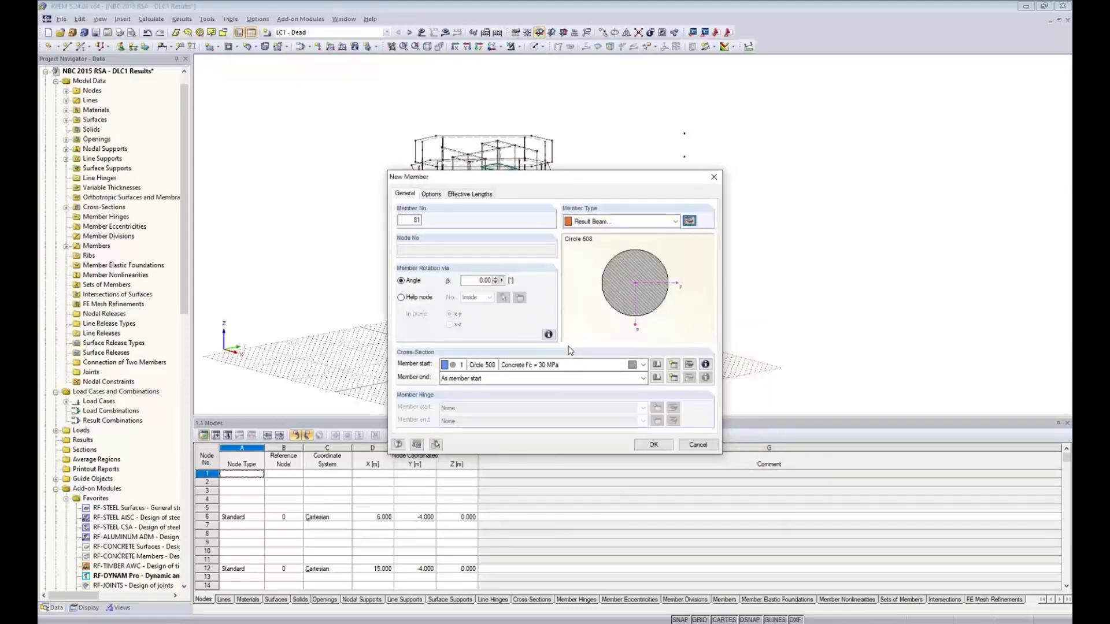
Draw the result beam with the Circle 508 concrete cross-section from the lowest to the highest node of the row beside the building
left_click(476, 368)
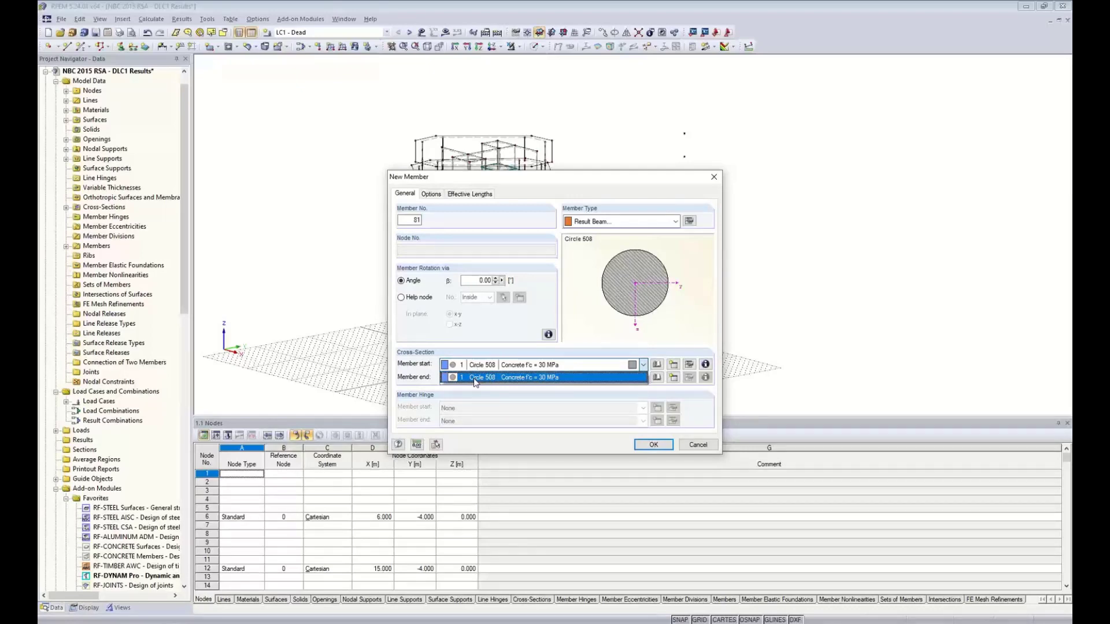
left_click(518, 340)
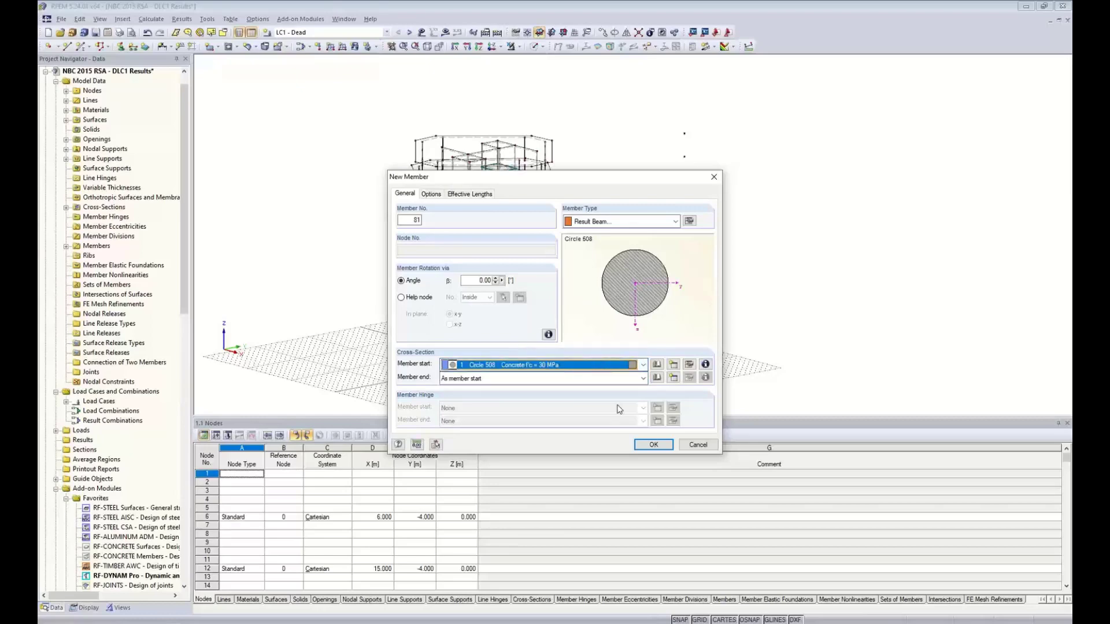
left_click(646, 447)
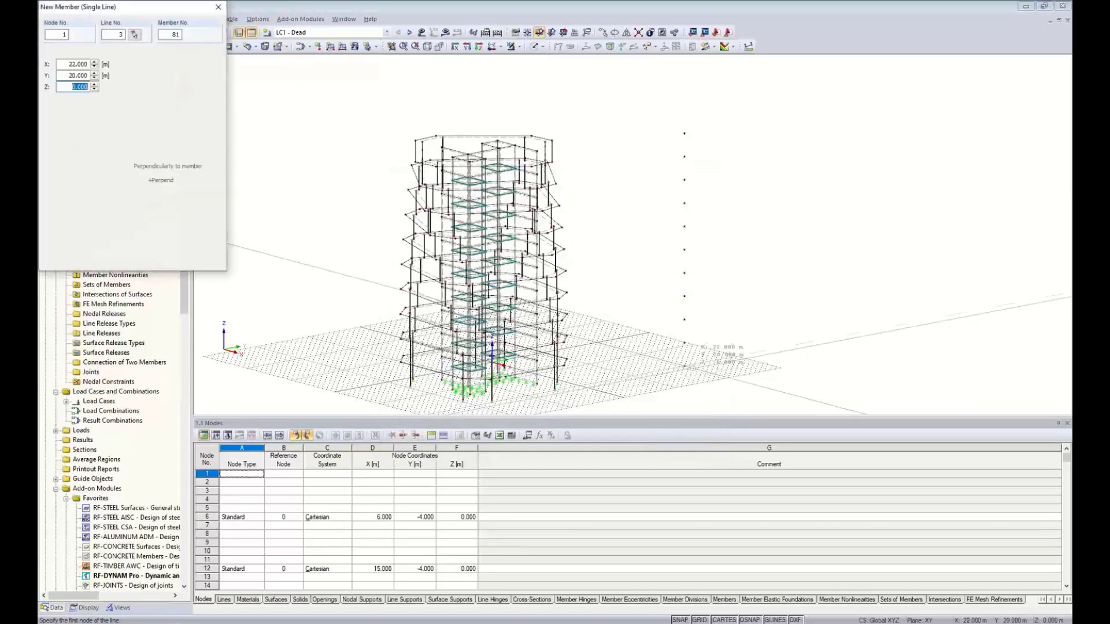
left_click(685, 366)
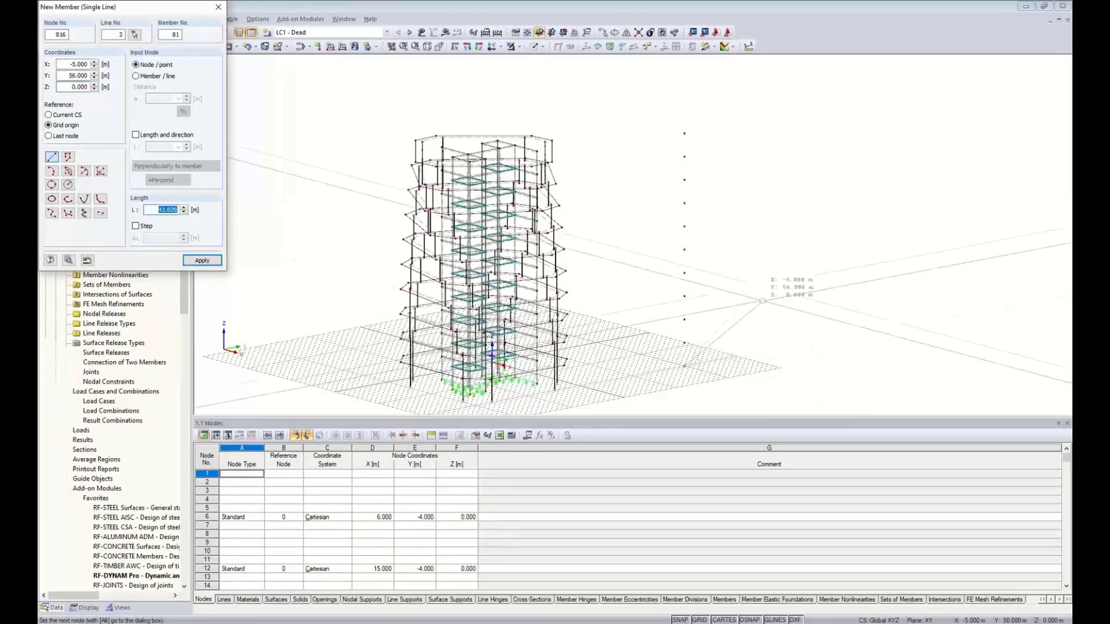
left_click(684, 134)
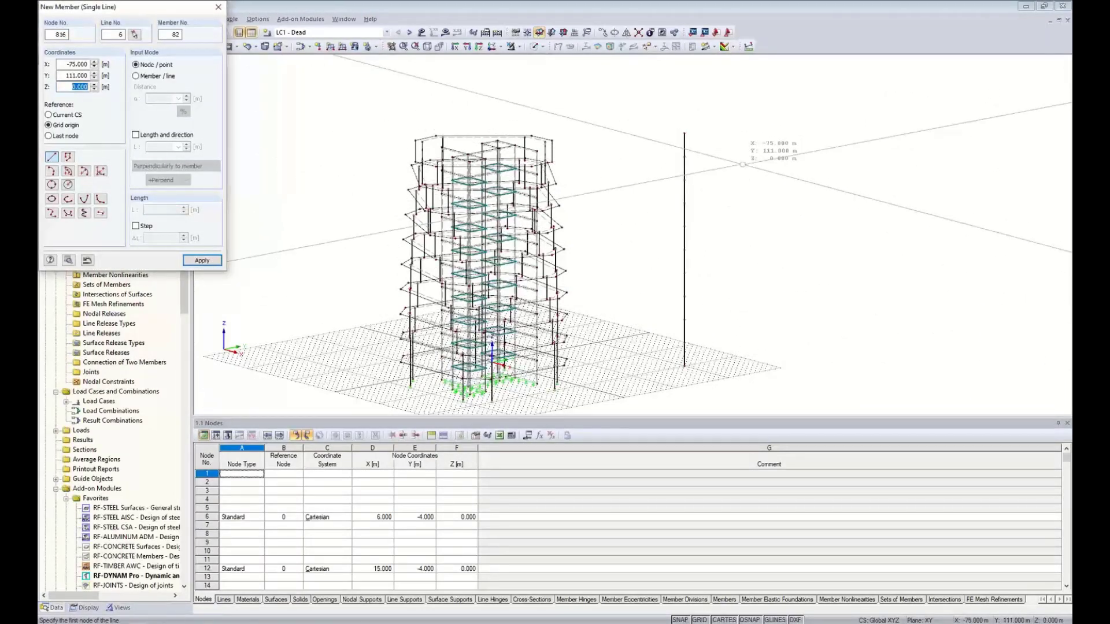
key("Escape")
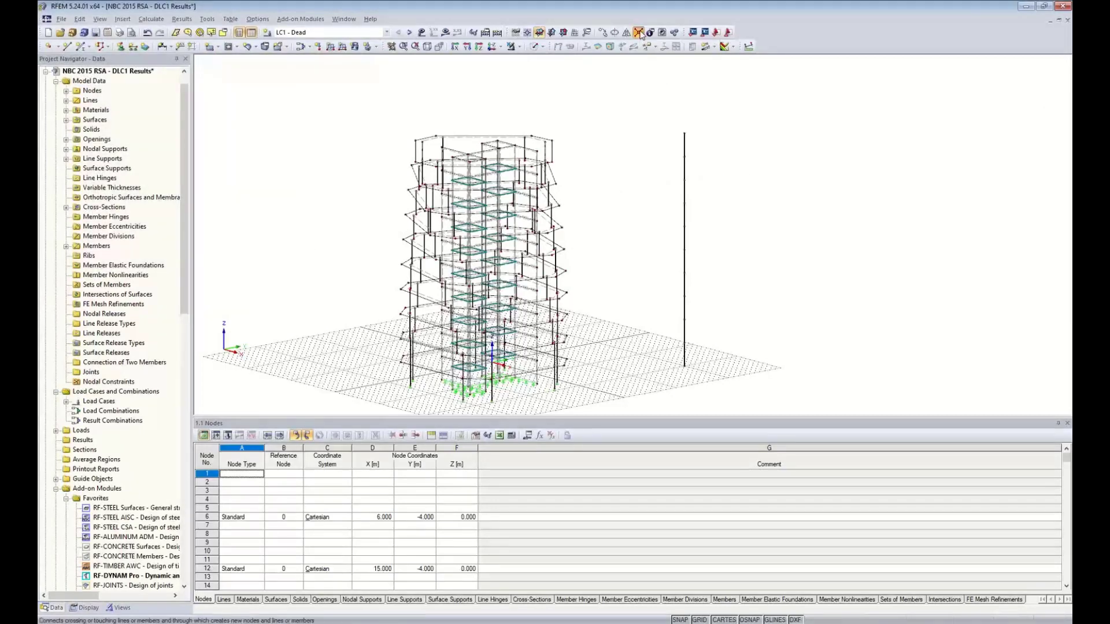
Connect the result beam with the nodes along its height and return the model to the solid transparent display
left_click(639, 32)
left_click_drag(650, 101, 723, 387)
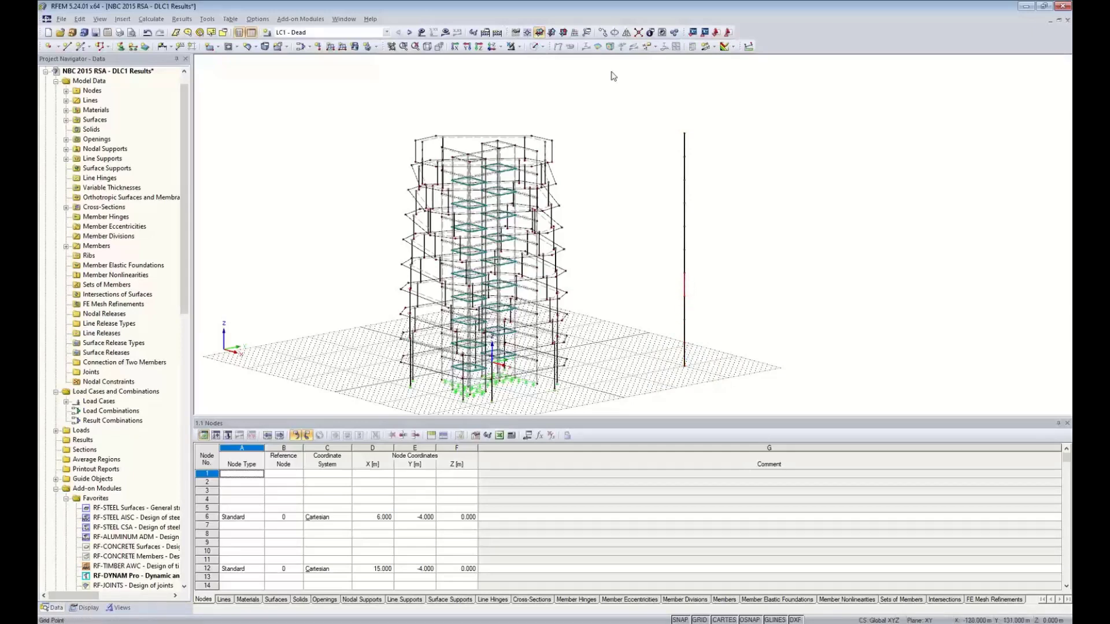
left_click(541, 47)
left_click(553, 81)
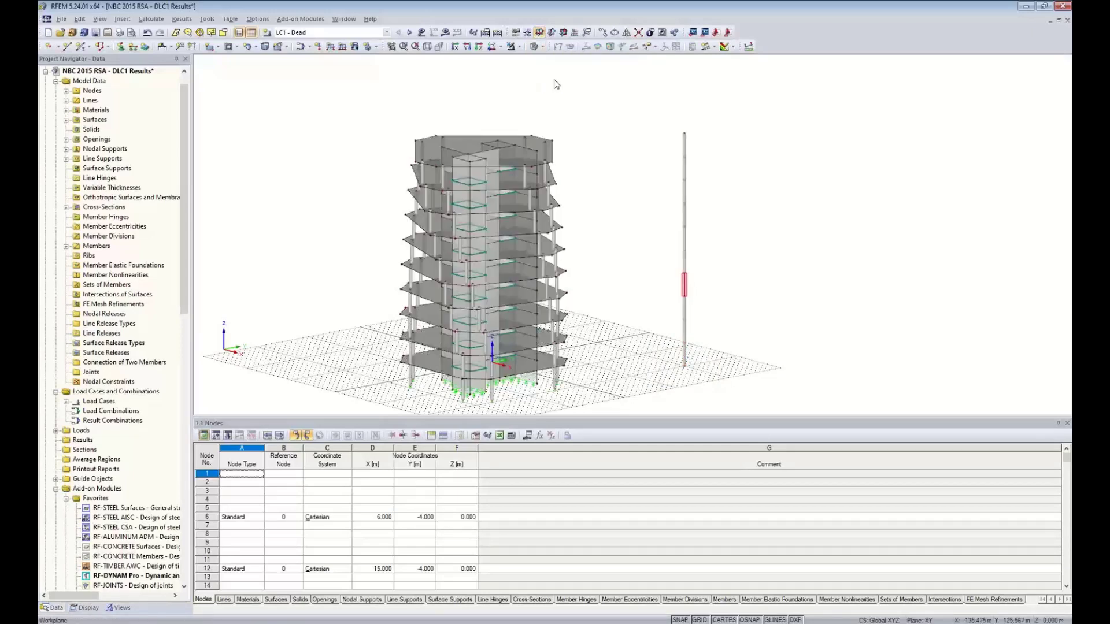
mouse_move(652, 288)
middle_mouse_down("ctrl")
mouse_move(605, 278)
mouse_move(710, 257)
mouse_move(665, 277)
middle_mouse_up("ctrl")
scroll(664, 277, "up", 2)
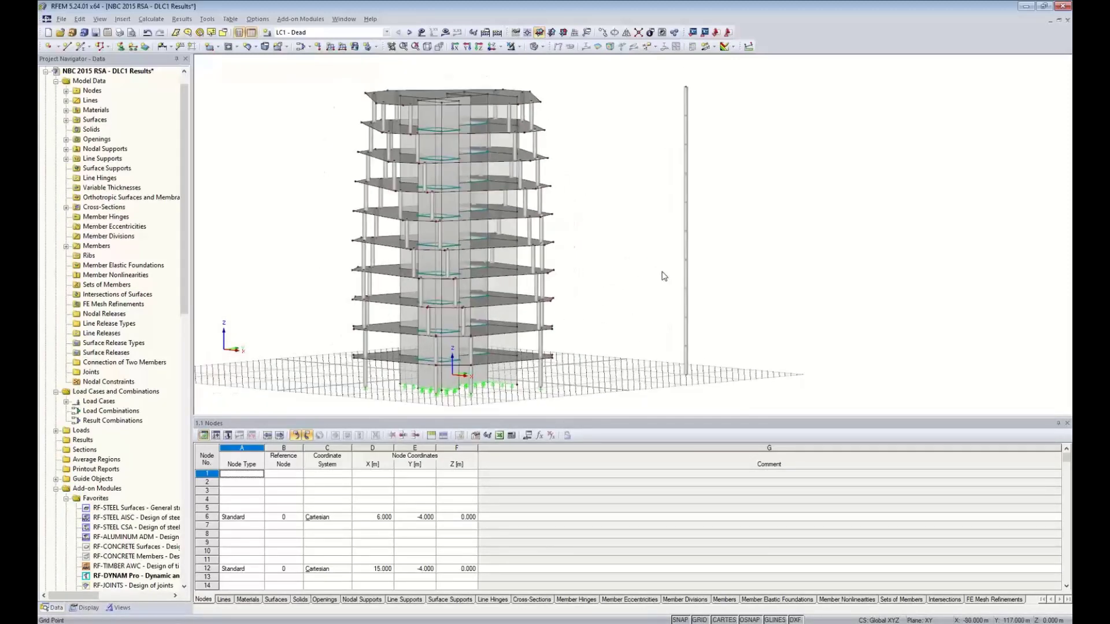
middle_click_drag(656, 314, 625, 318)
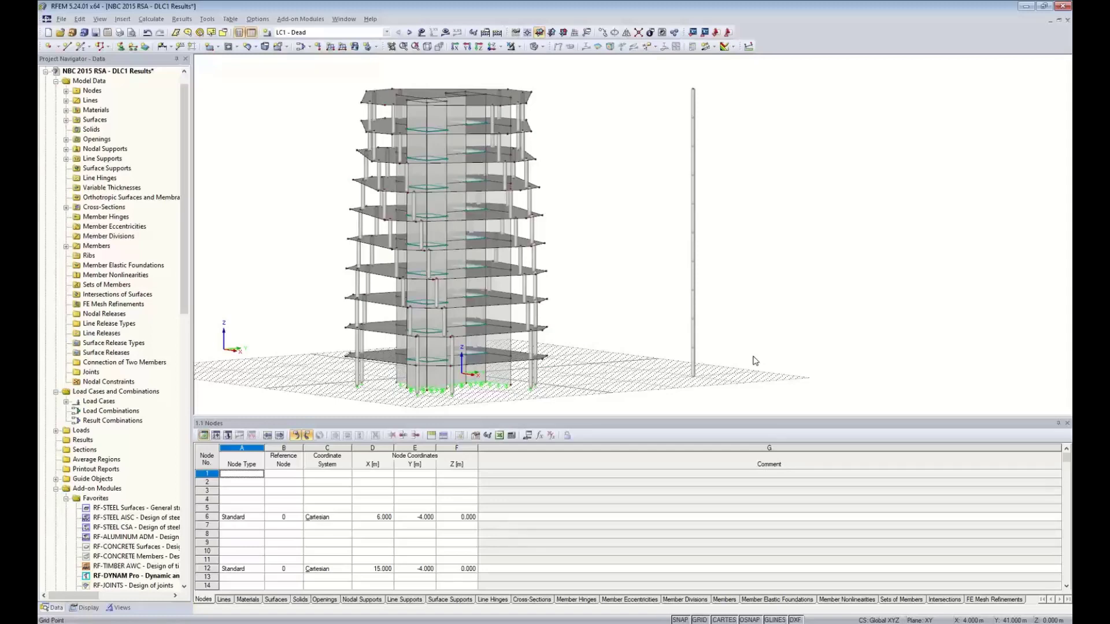
left_click(360, 36)
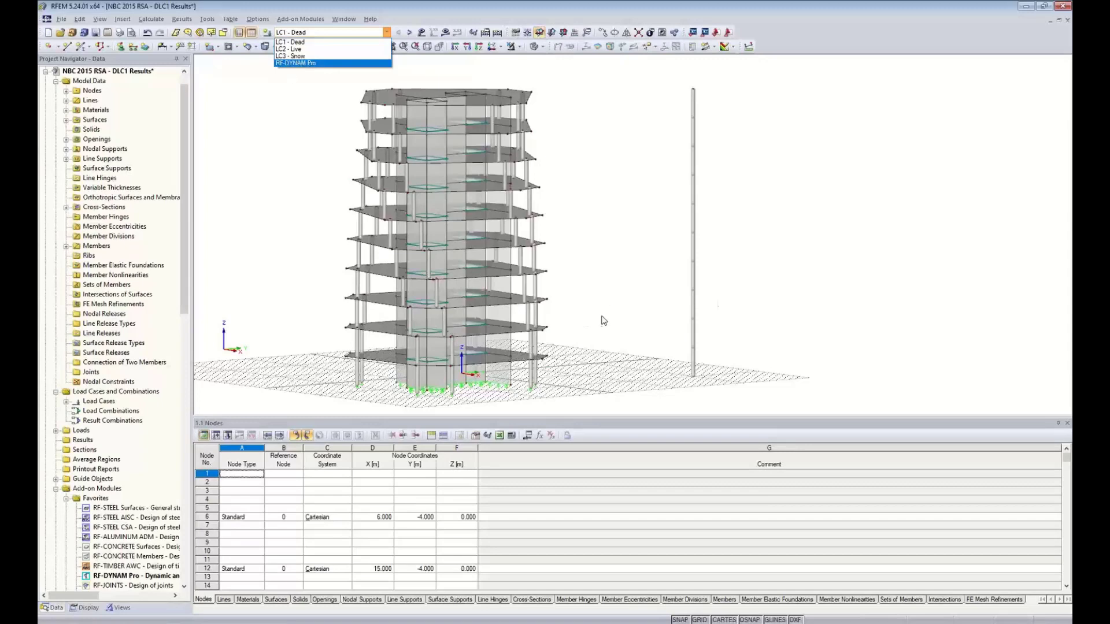
left_click(609, 296)
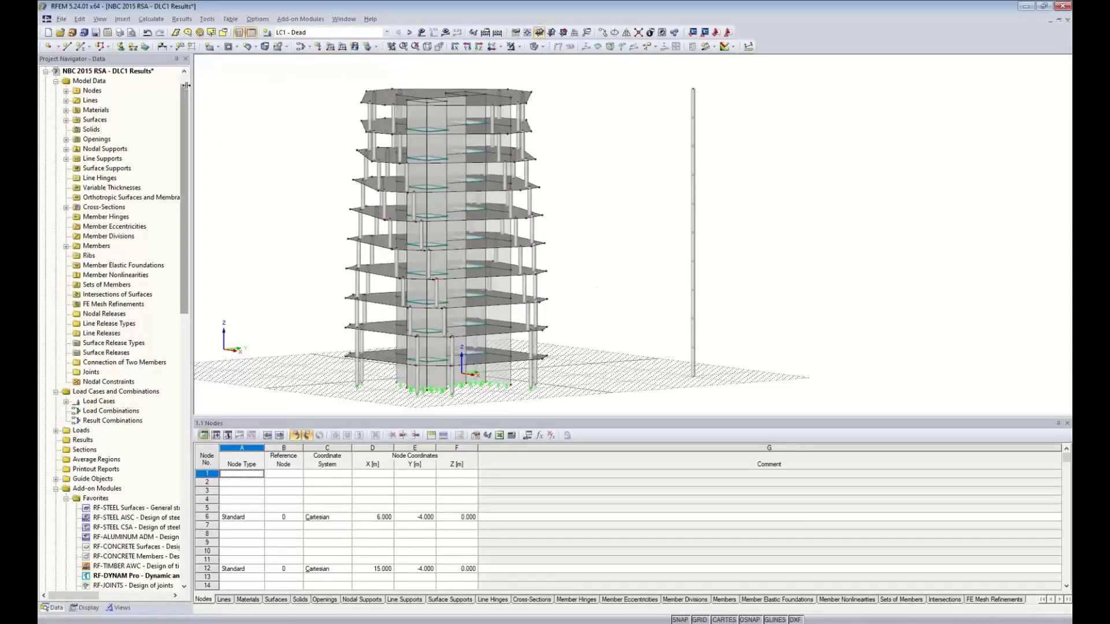
left_click(150, 19)
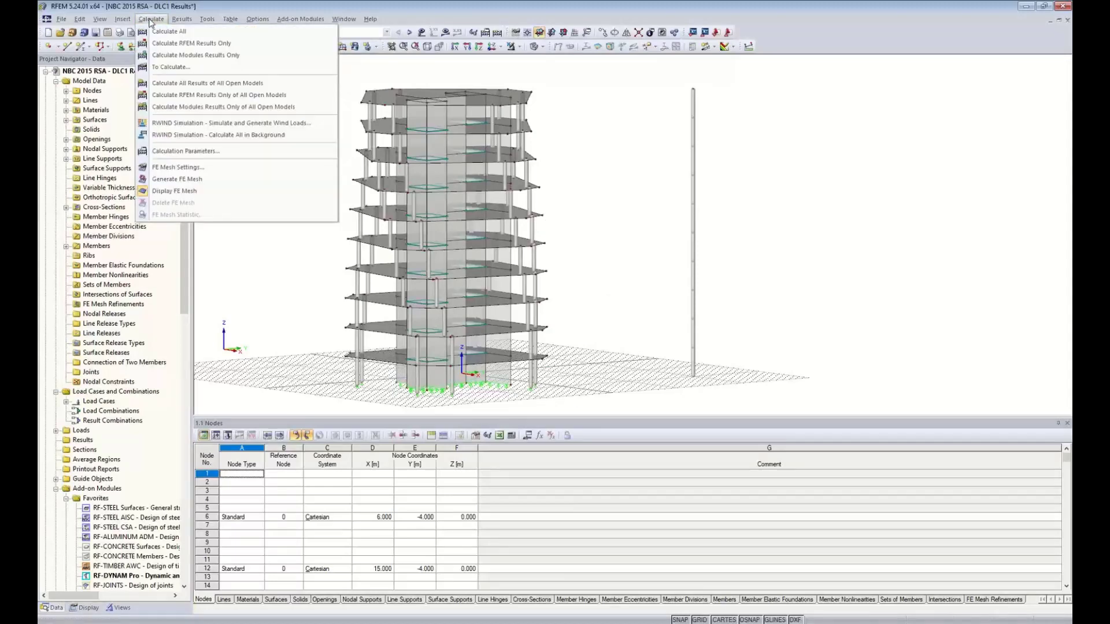
left_click(586, 125)
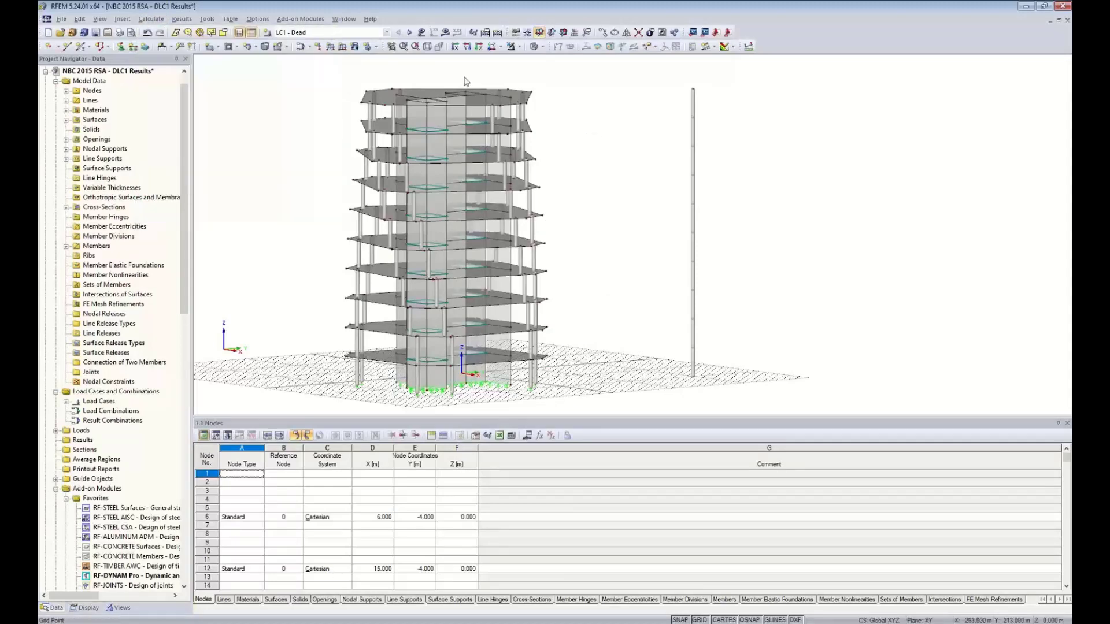
Switch to the open model NBC 2015 RSA - Base Shear Results
left_click(354, 22)
left_click(379, 180)
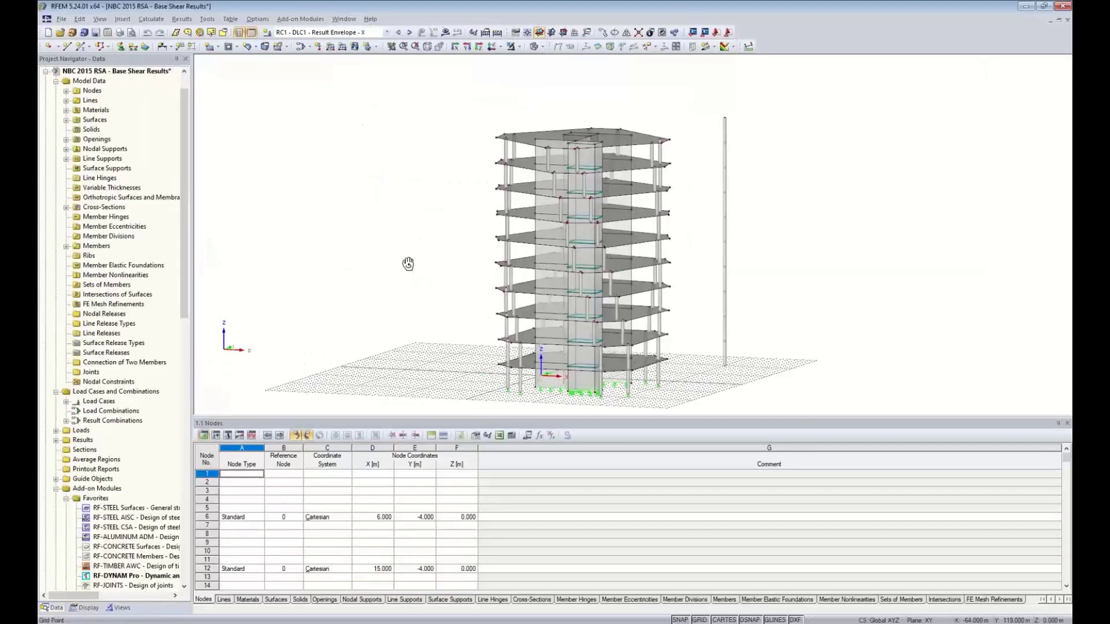
middle_click_drag(408, 264, 354, 250, "ctrl")
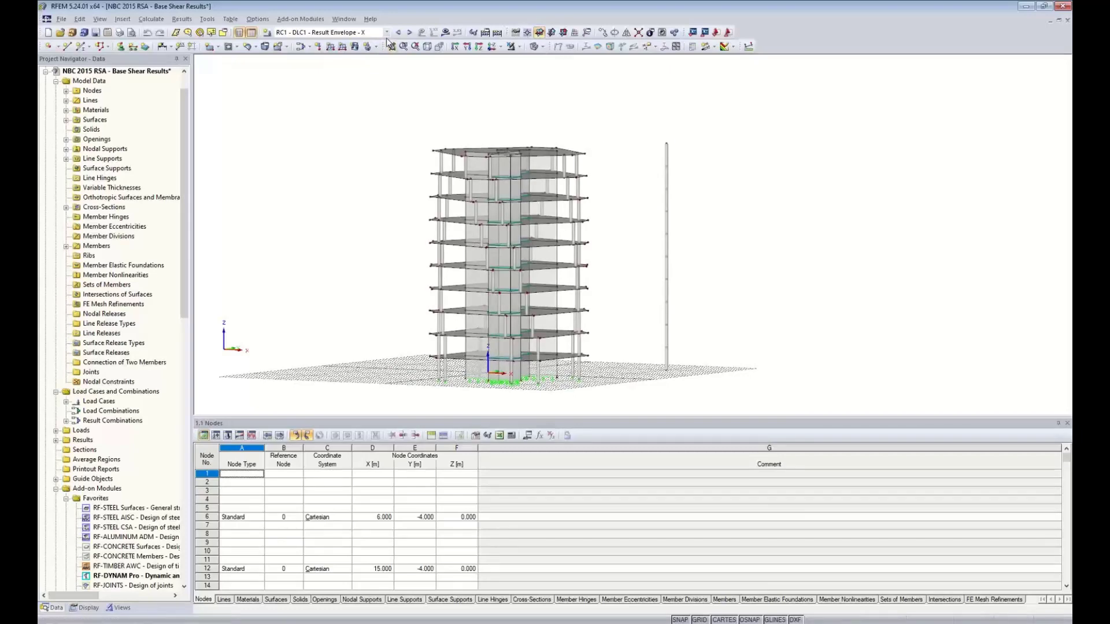
Make RC1 (Result Envelope - X) the current combination and show its global deformation results on the building
left_click(386, 33)
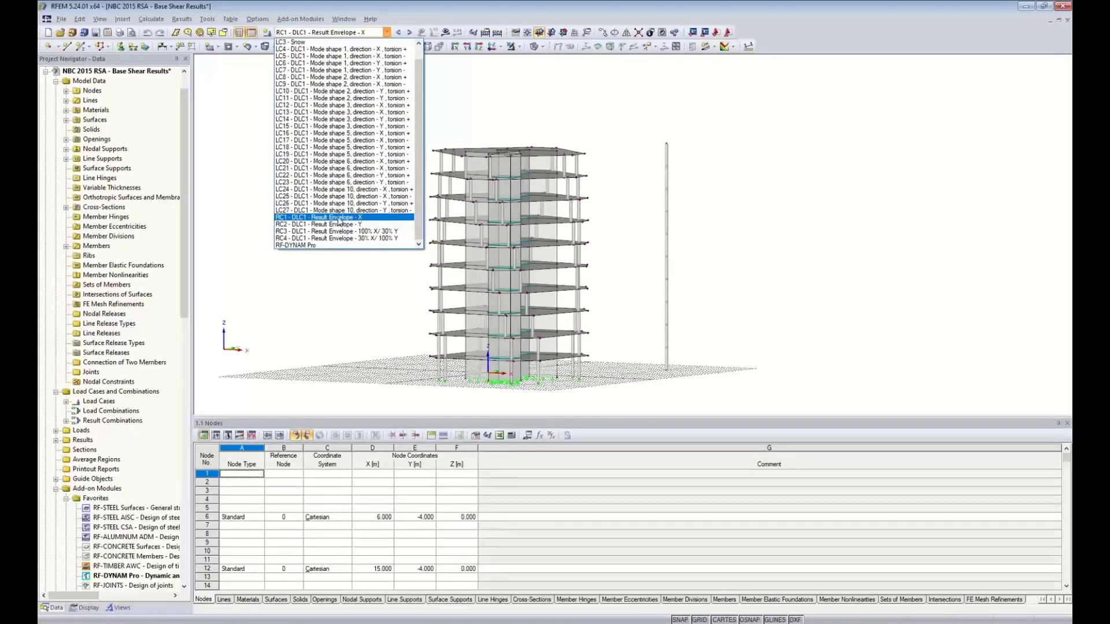
left_click(338, 217)
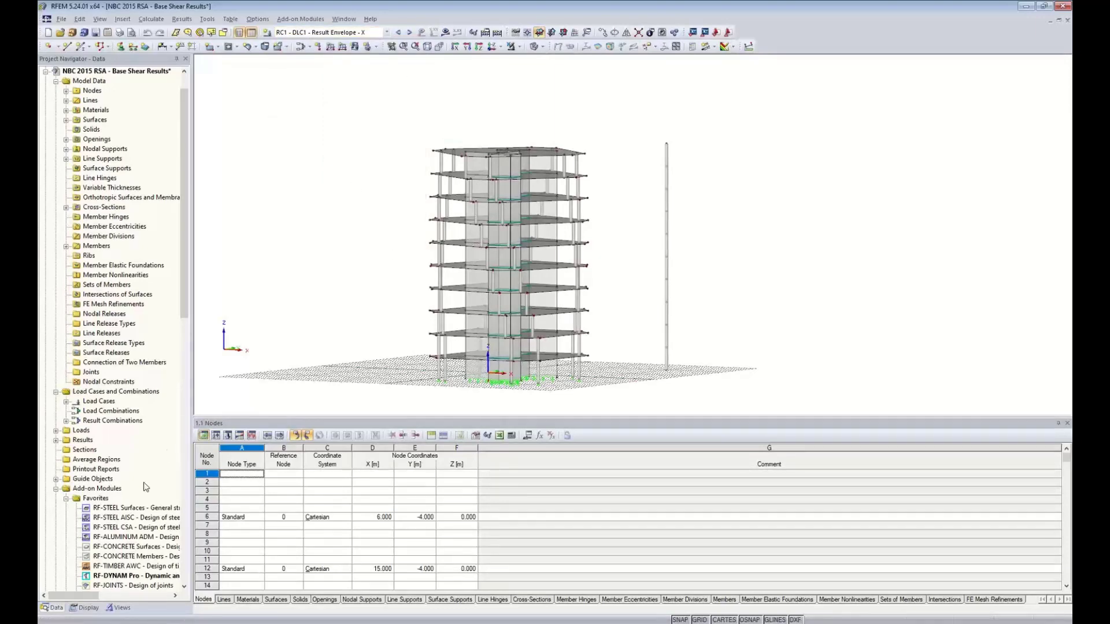
left_click(445, 32)
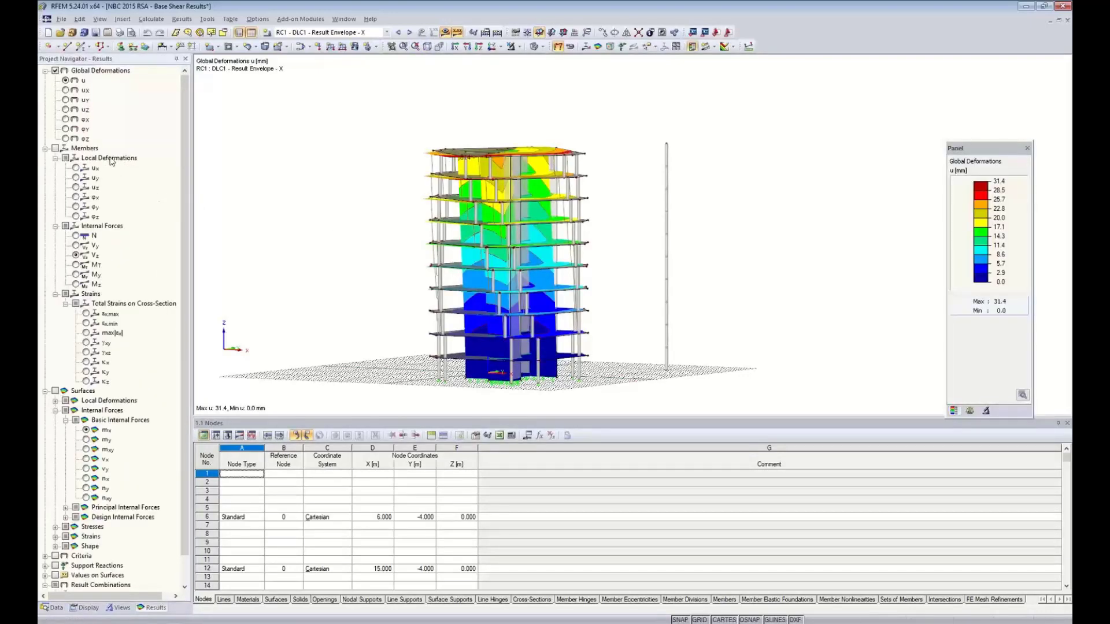
middle_click_drag(652, 255, 665, 298, "ctrl")
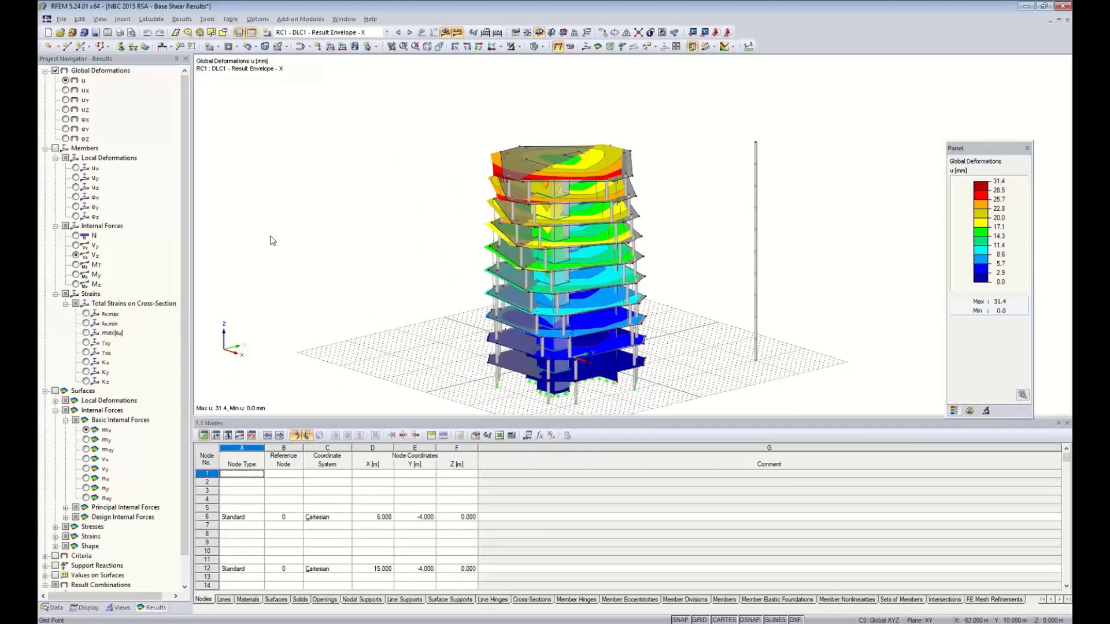
Display the member shear force V-z in place of the global deformations and isolate the result beam in visibility mode
left_click(55, 149)
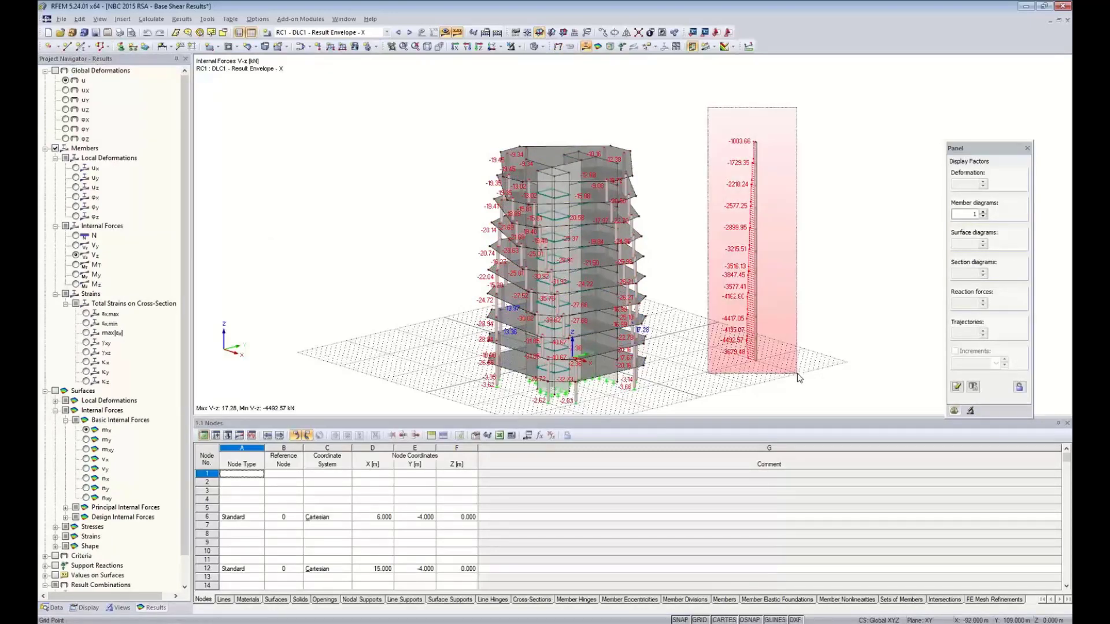
left_click(512, 46)
left_click(526, 61)
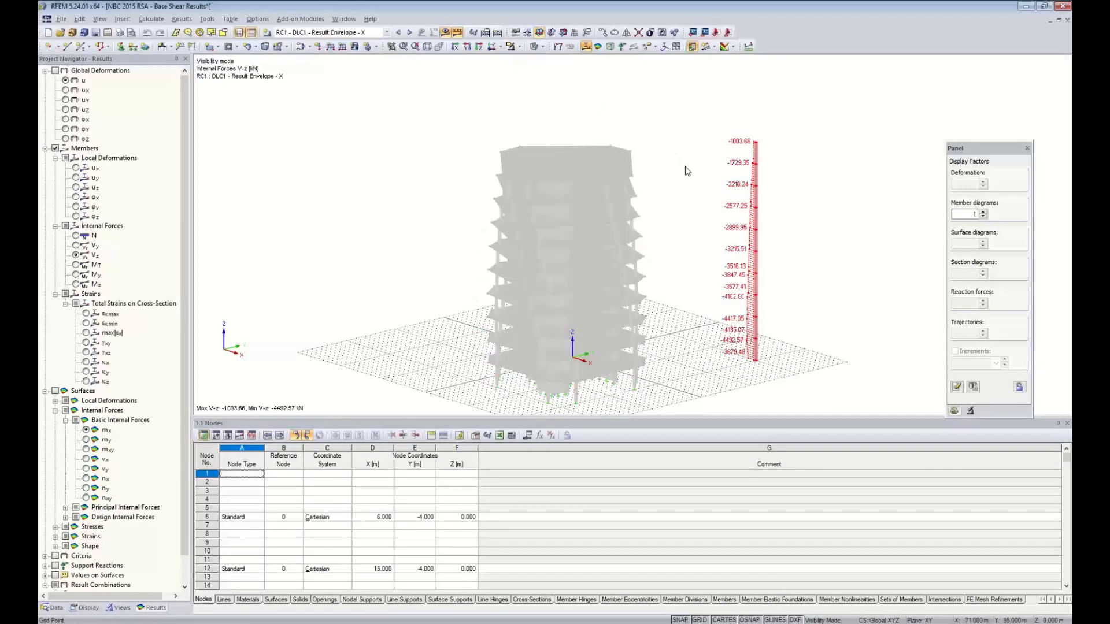
View the result beam's V-z diagram in front elevation beside the building, enlarging the model area by shrinking the table area
middle_click_drag(666, 283, 746, 261, "ctrl")
scroll(657, 264, "up", 4)
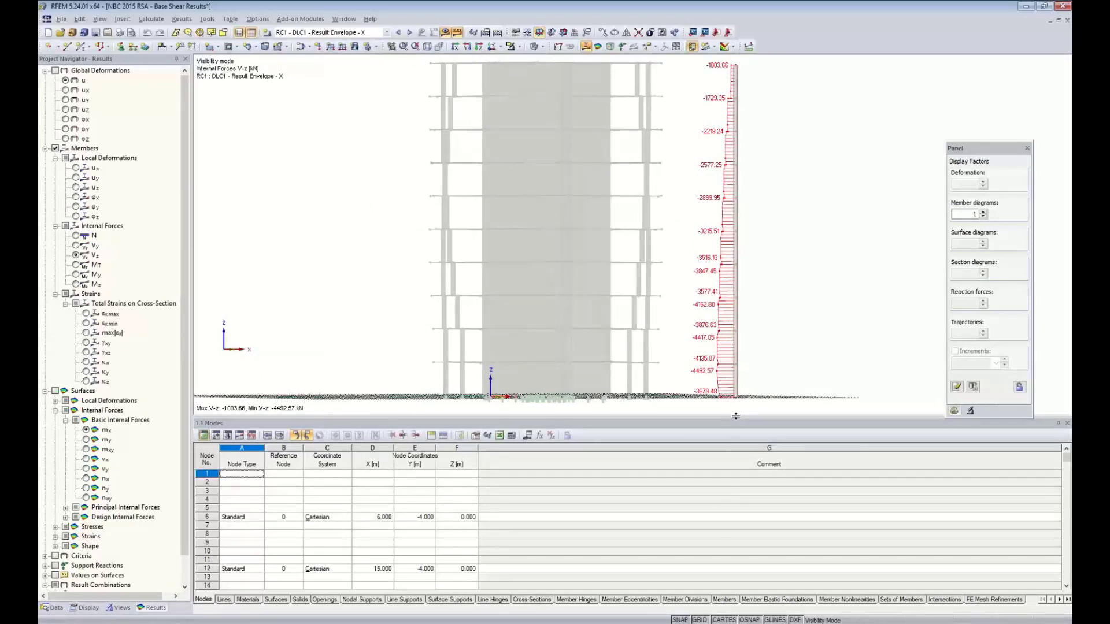
left_click_drag(729, 529, 729, 536)
middle_click_drag(691, 291, 702, 339)
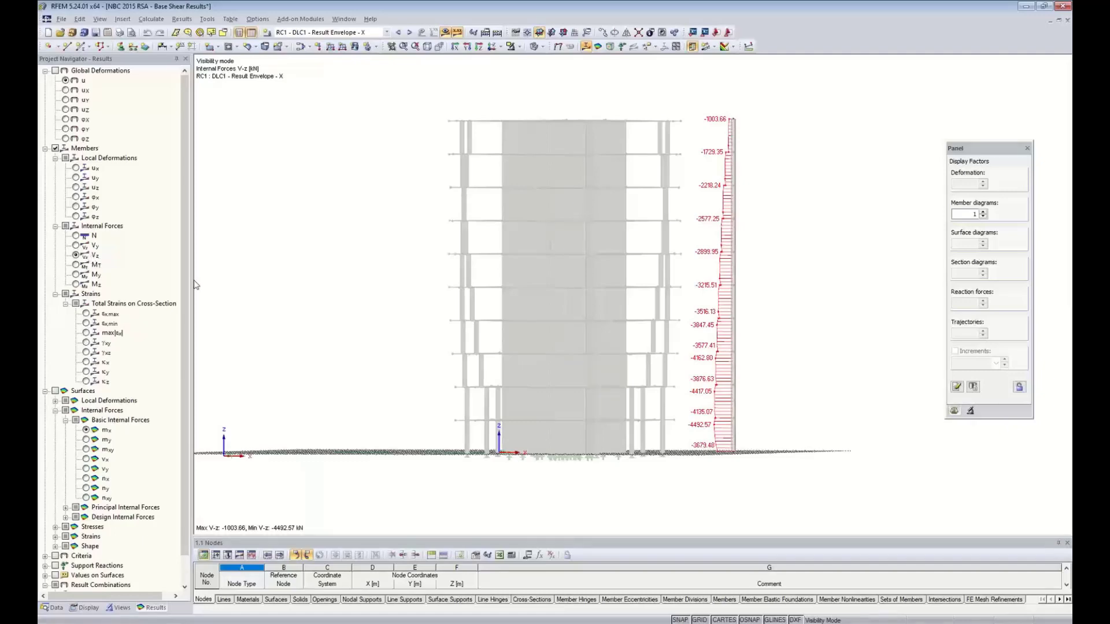
middle_click_drag(396, 303, 385, 336, "ctrl")
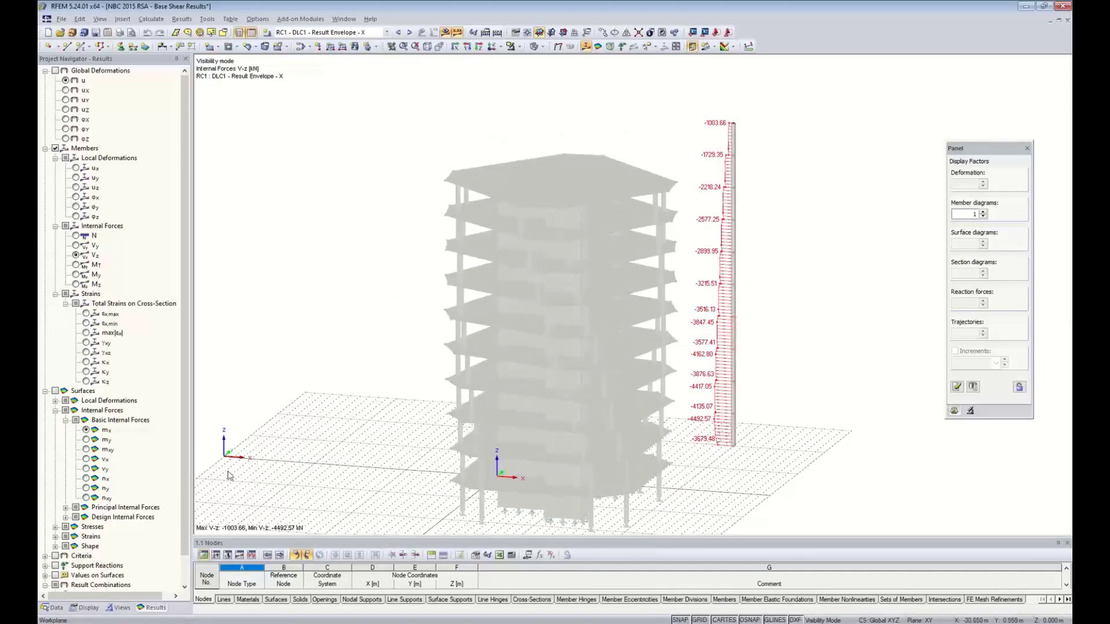
middle_click_drag(427, 402, 428, 359, "ctrl")
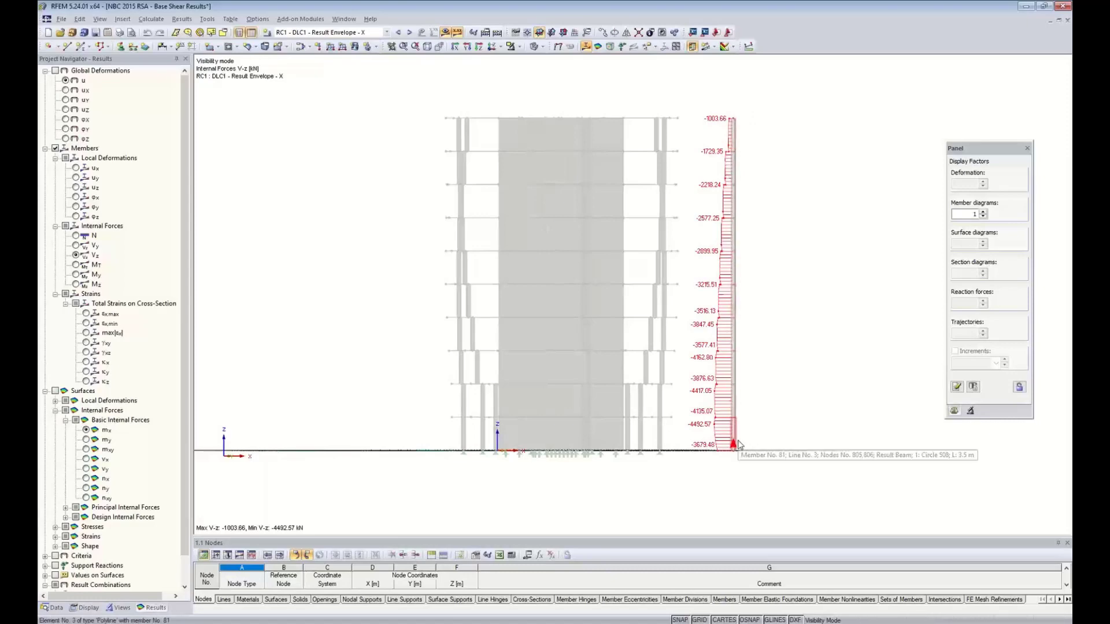
Examine the result beam's V-z shear values storey by storey from the roof down to the base
scroll(731, 171, "up", 5)
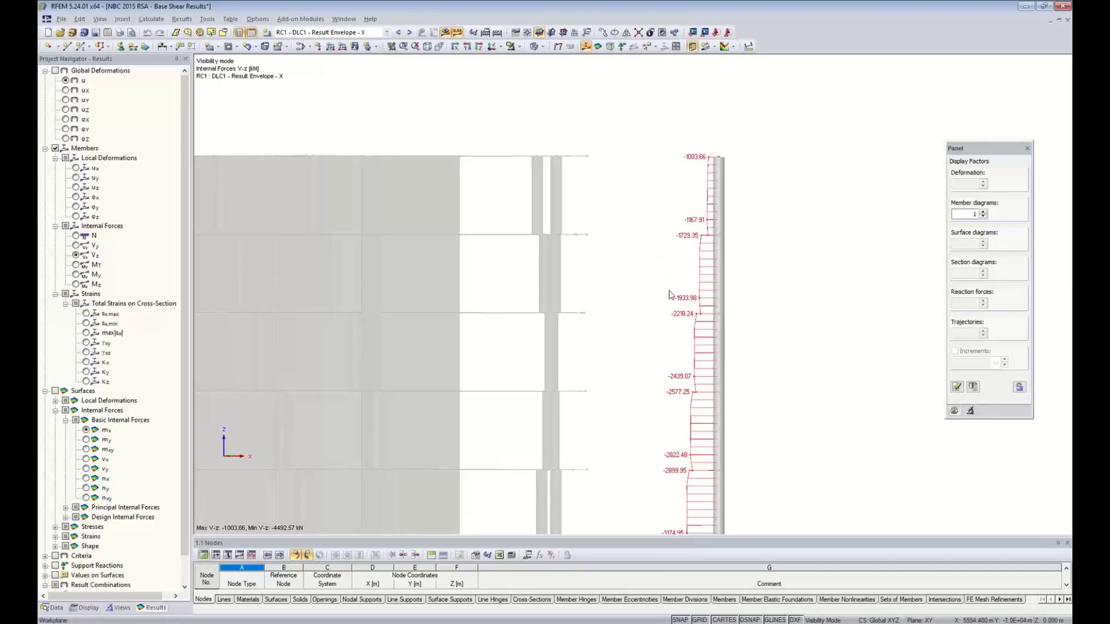
middle_click_drag(658, 340, 692, 341, "ctrl")
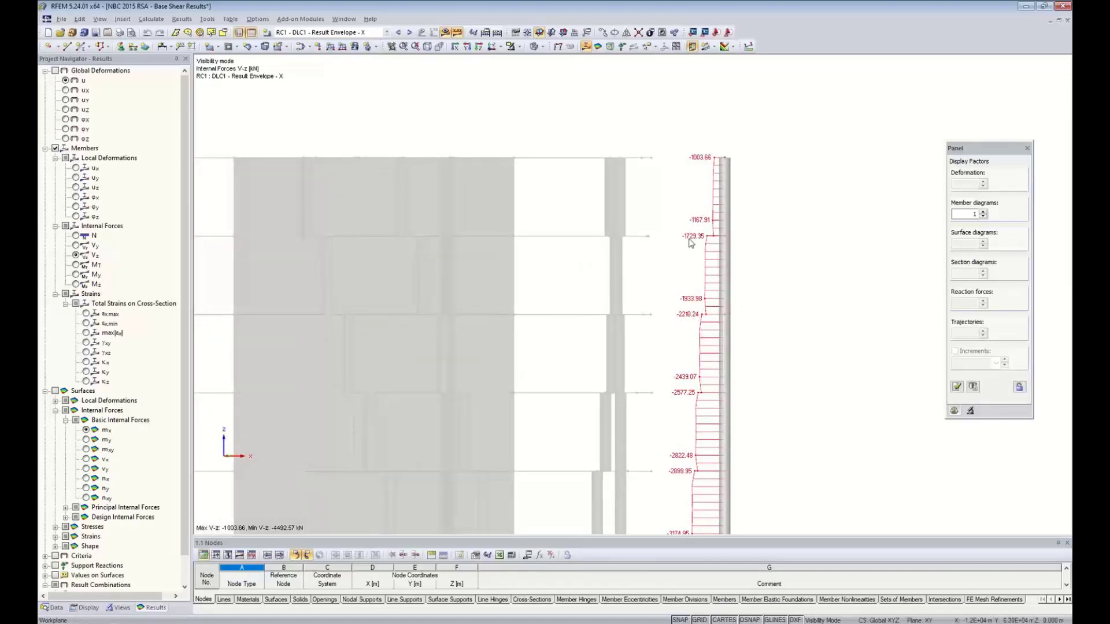
scroll(691, 243, "down", 5)
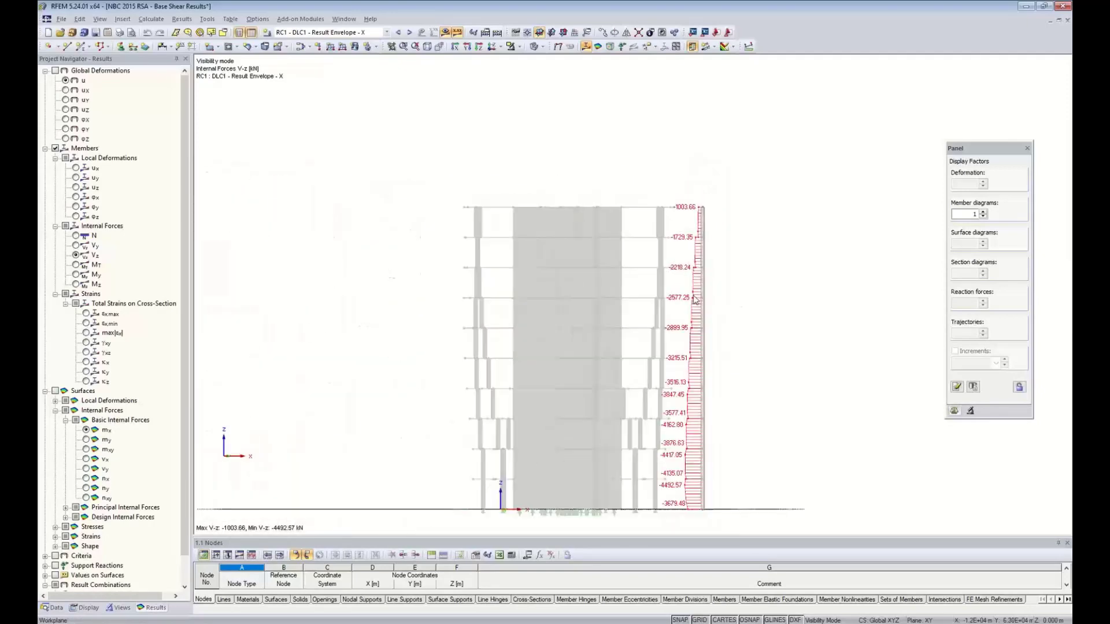
middle_click_drag(693, 363, 681, 312)
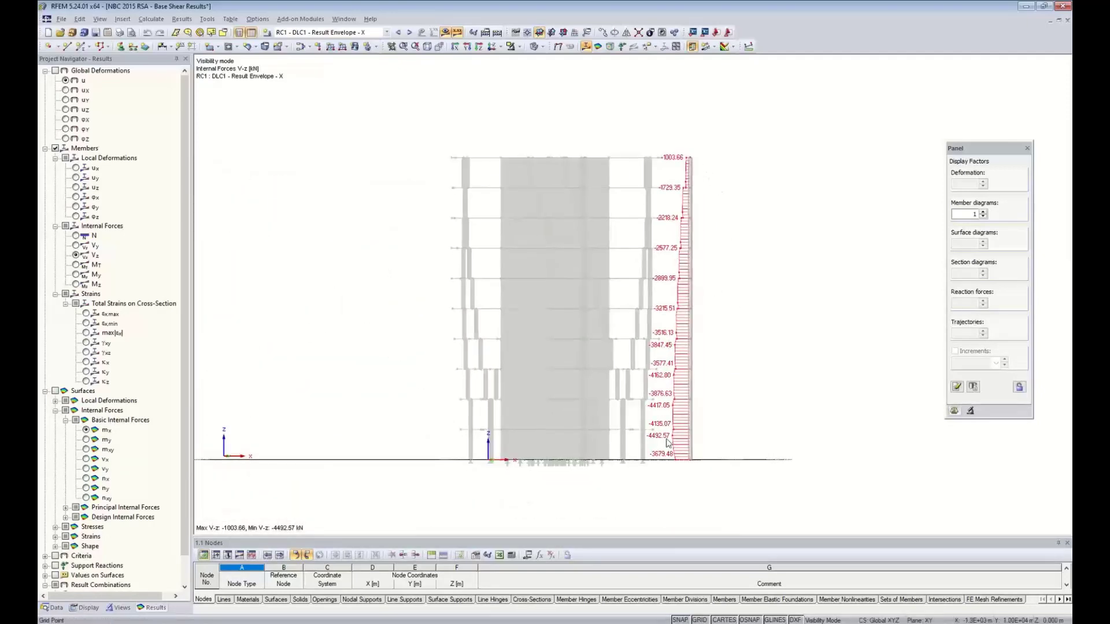
scroll(678, 466, "up", 3)
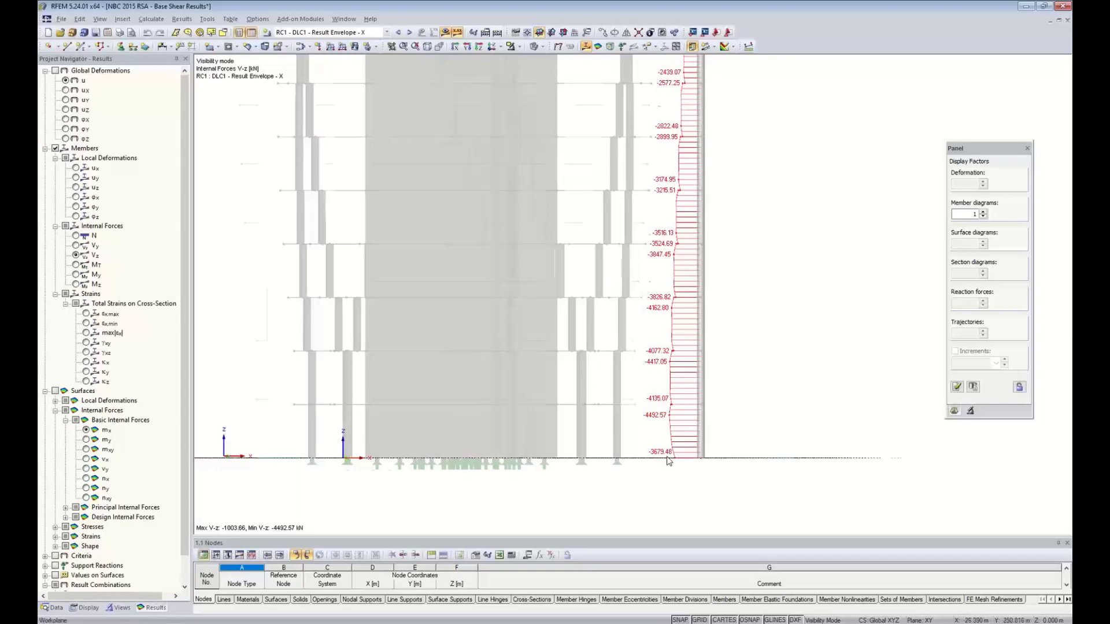
scroll(657, 463, "up", 2)
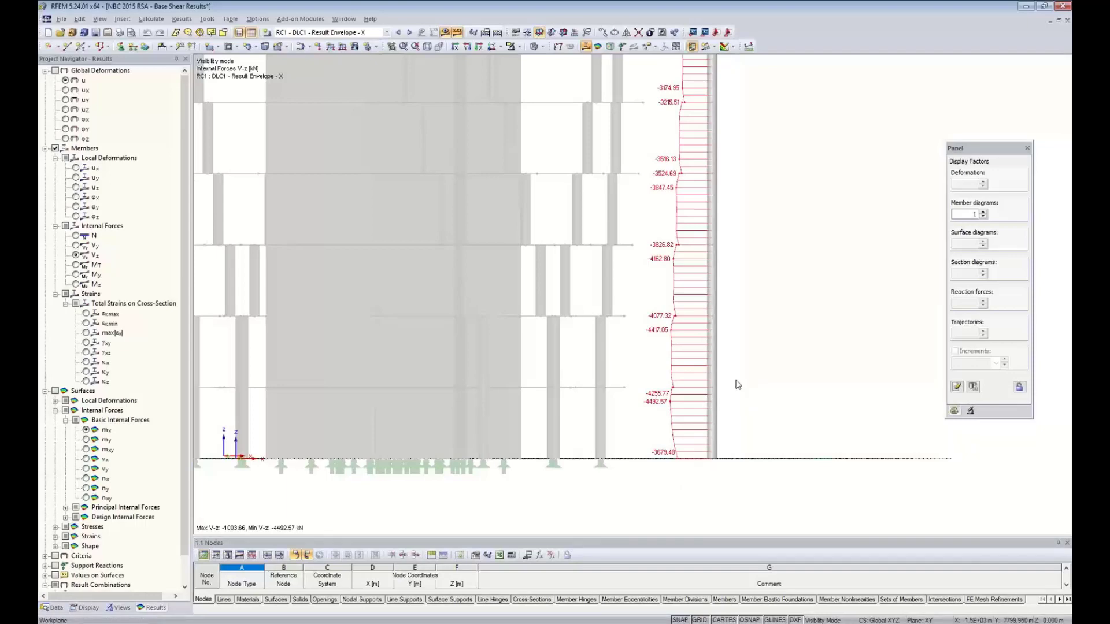
scroll(738, 384, "down", 5)
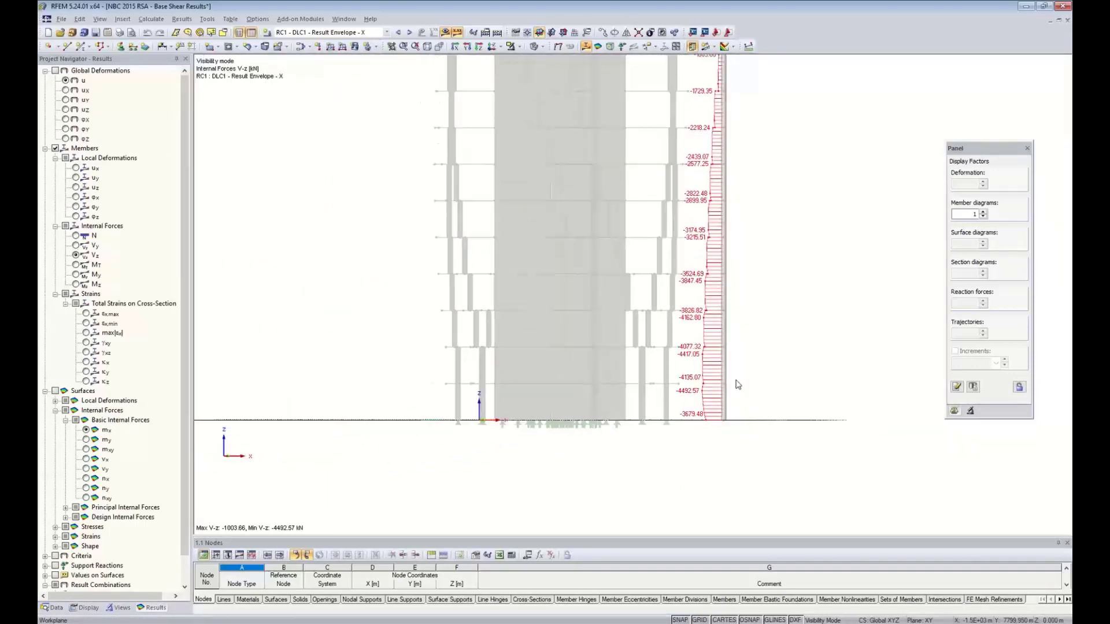
scroll(738, 385, "down", 3)
middle_click_drag(783, 376, 689, 415, "ctrl")
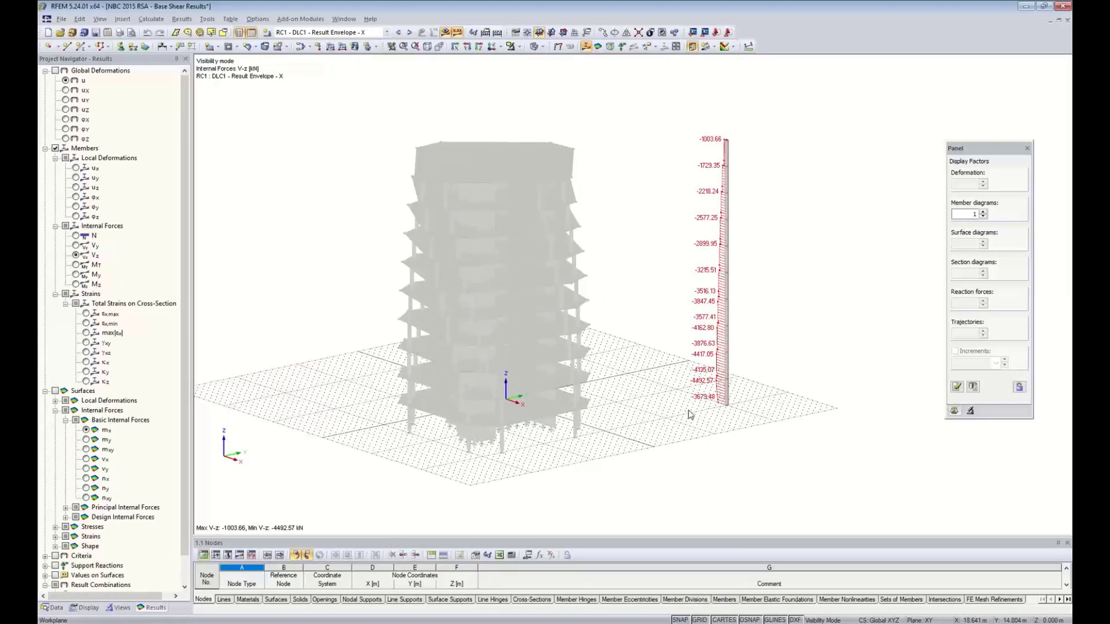
Switch to the presentation showing the NBC 2015 Base Shear Consideration slide
key("super+Tab")
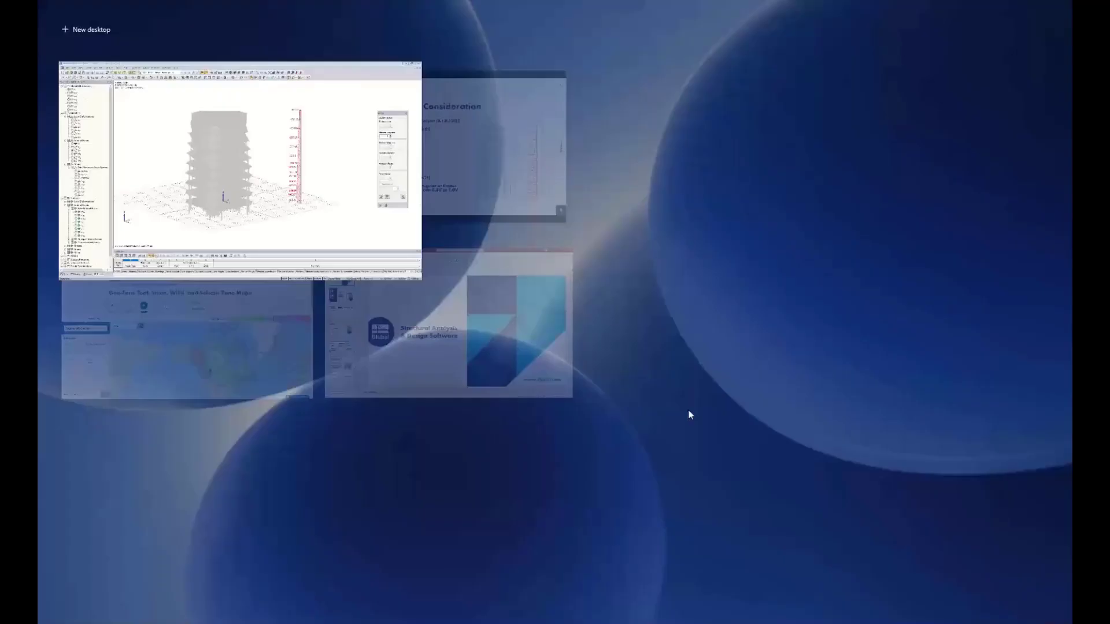
left_click(489, 149)
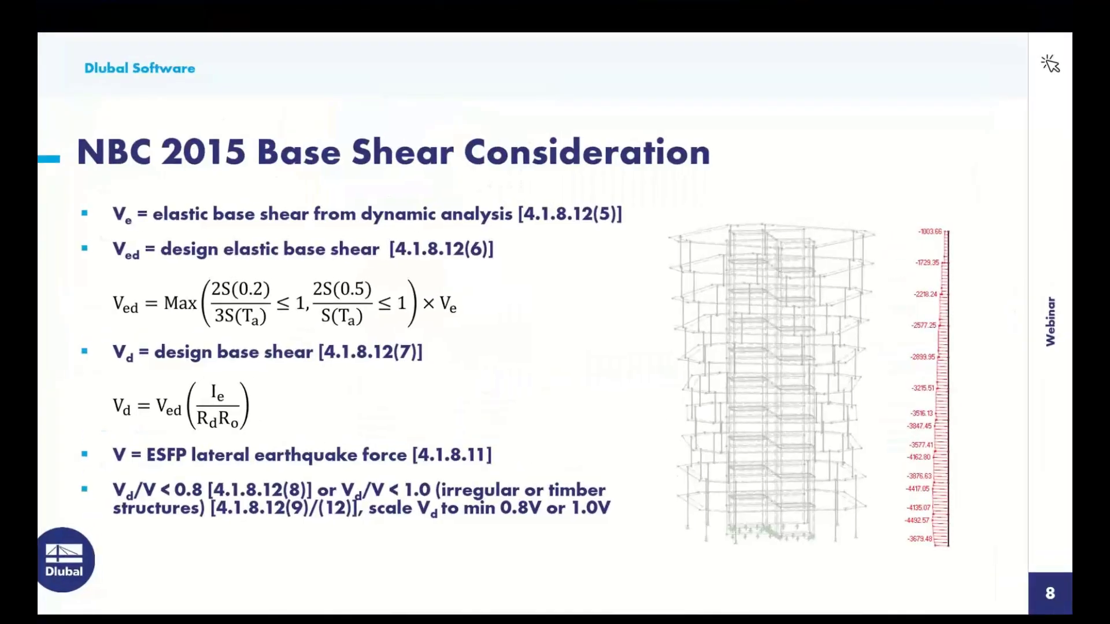
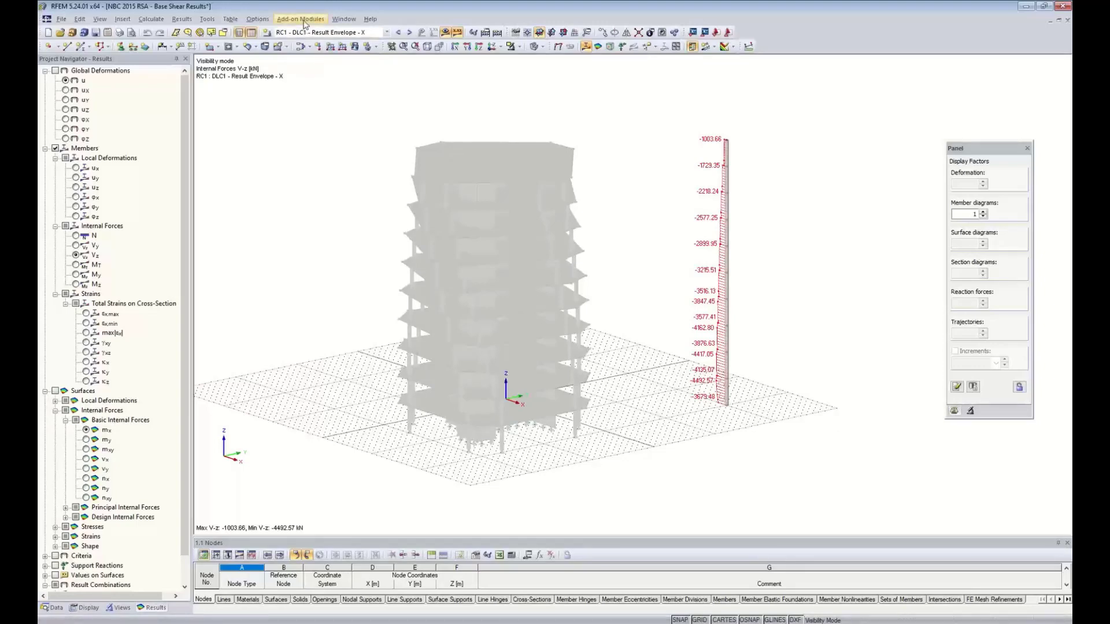
Open RF-DYNAM Pro in RFEM and copy the Design response spectrum under the description Elastic
left_click(302, 19)
mouse_move(312, 95)
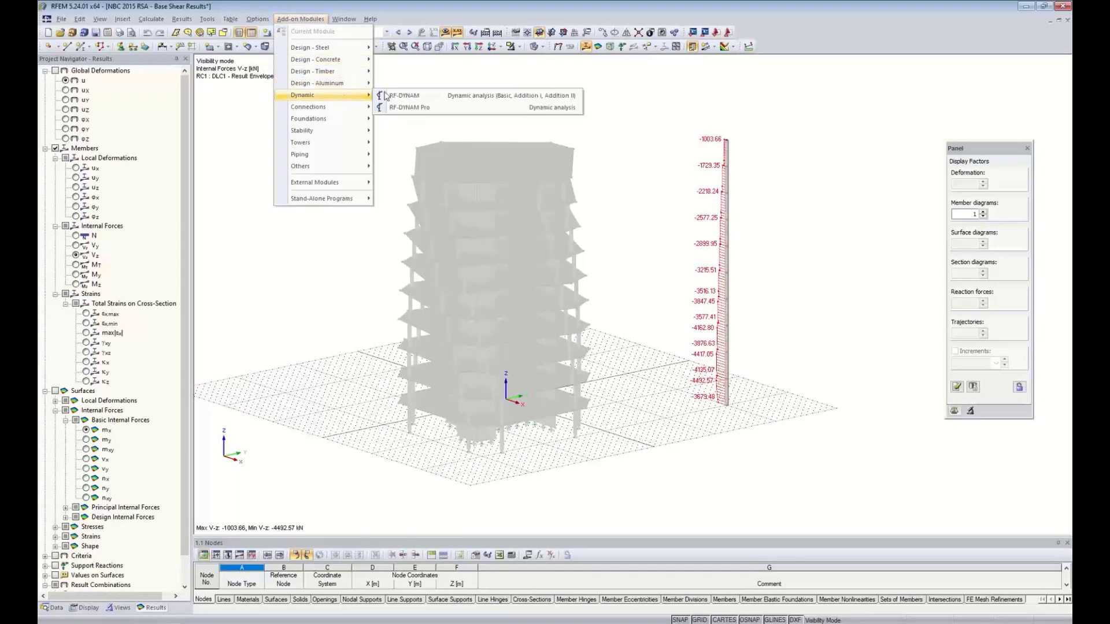
left_click(408, 108)
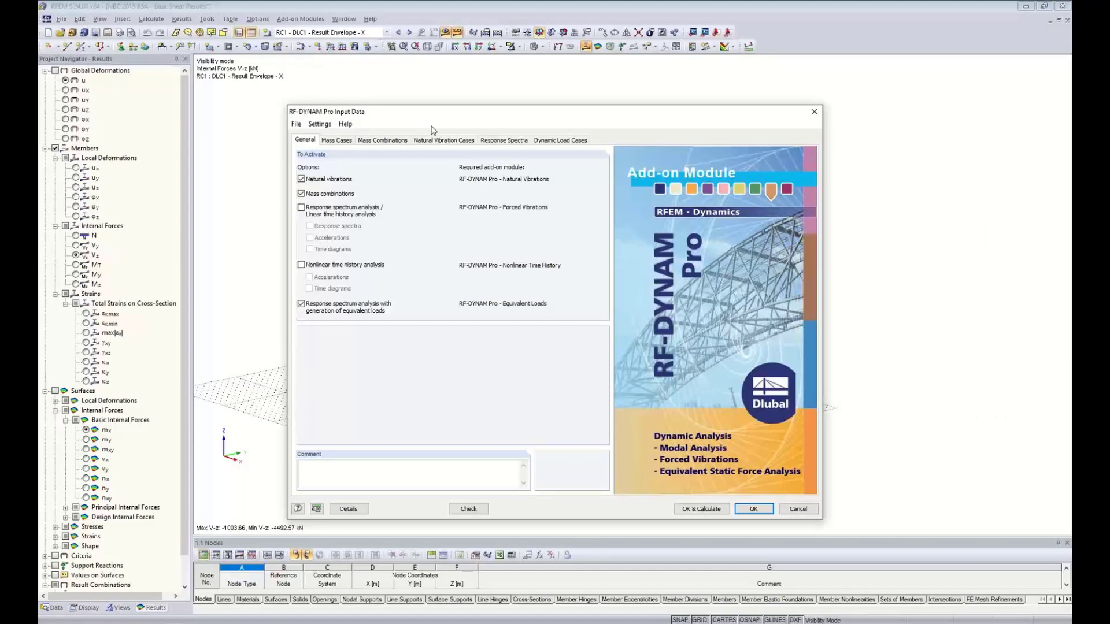
left_click(496, 144)
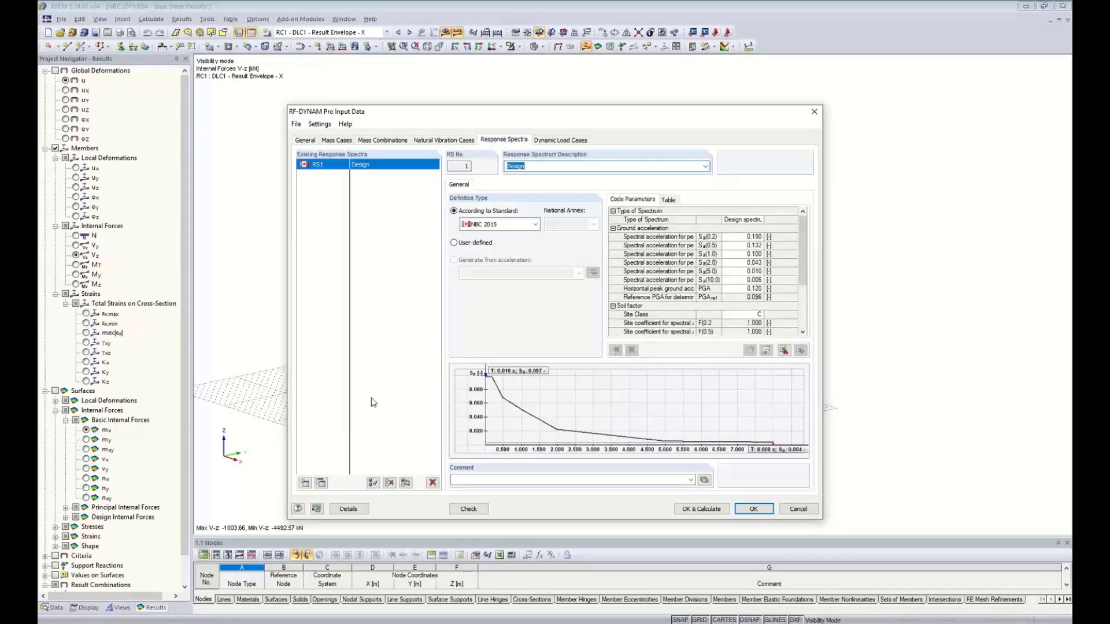
left_click(322, 481)
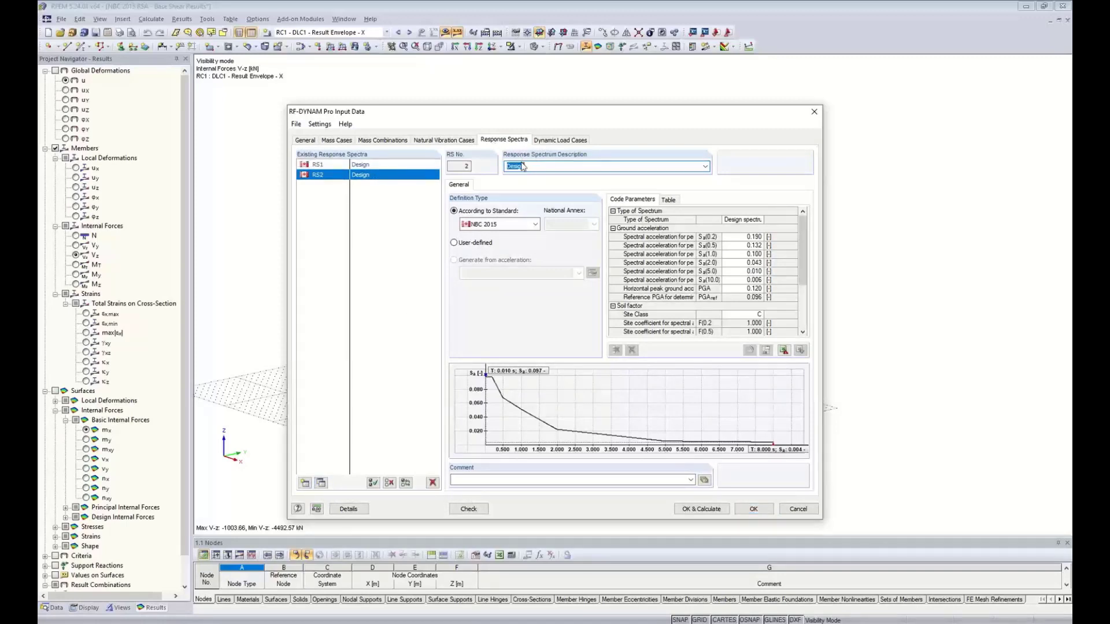
type("Elastic")
Set the Elastic spectrum's type to Elastic response spectrum and review its ground acceleration and soil parameters
left_click(744, 220)
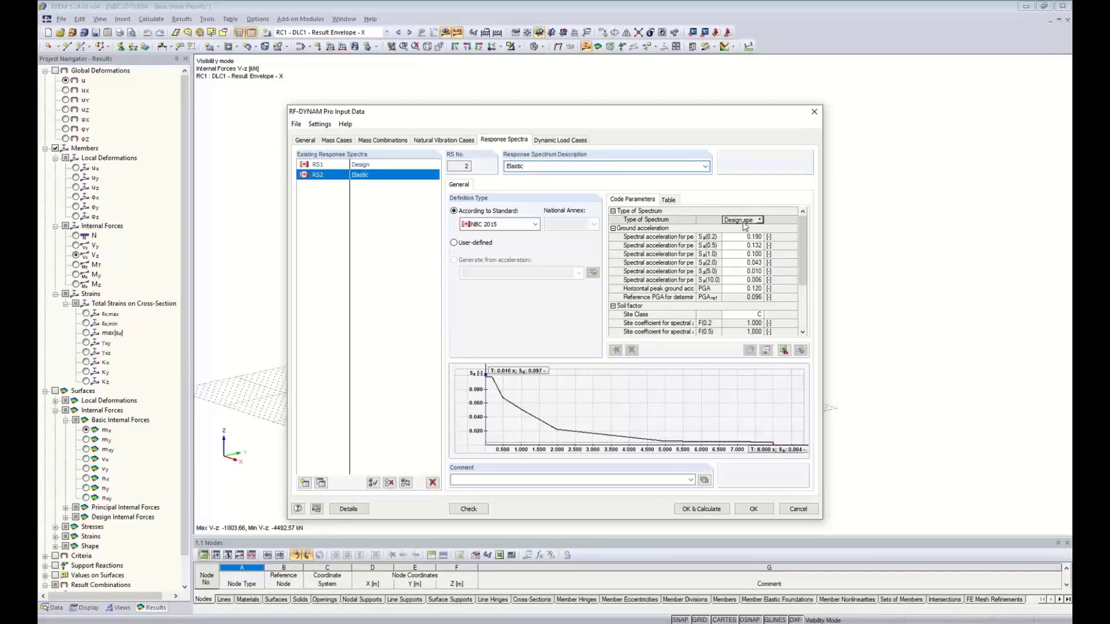
left_click(760, 220)
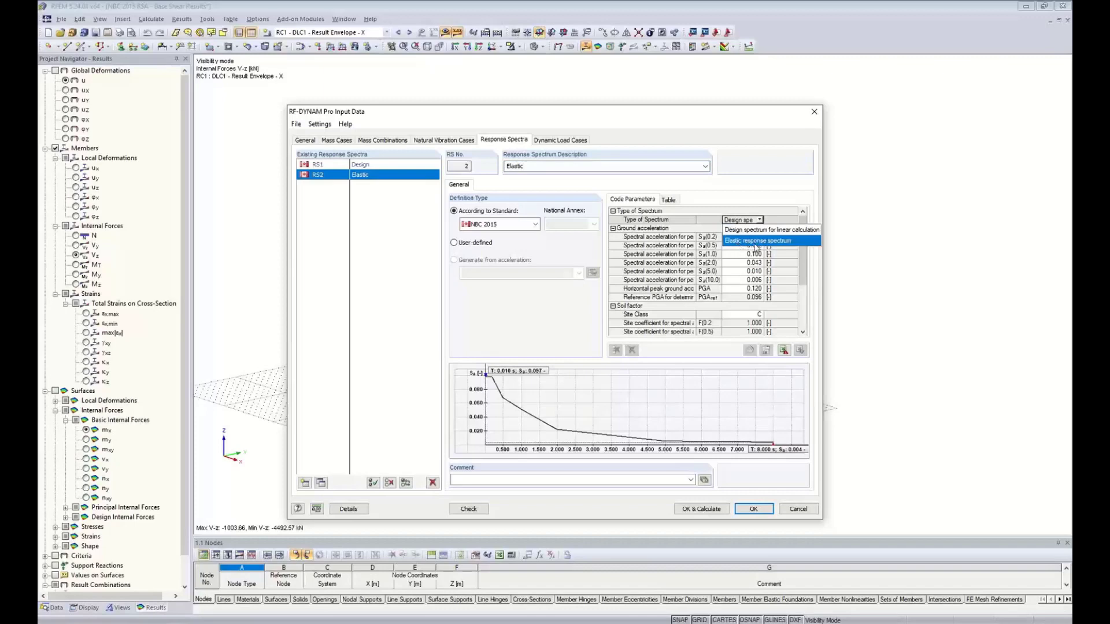
left_click(757, 242)
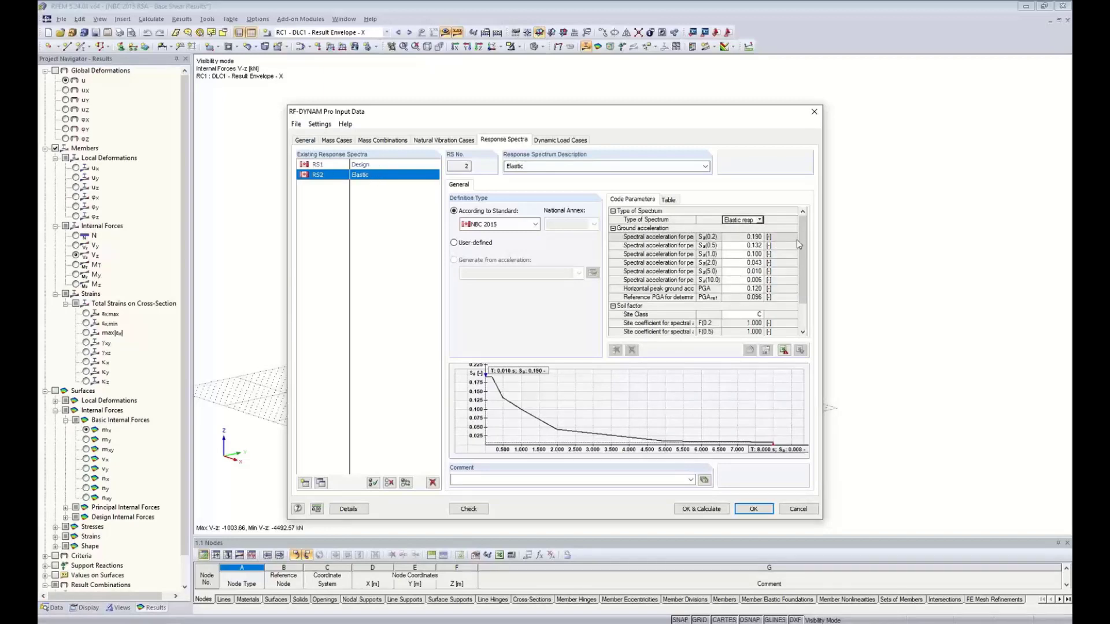
left_click_drag(797, 242, 800, 279)
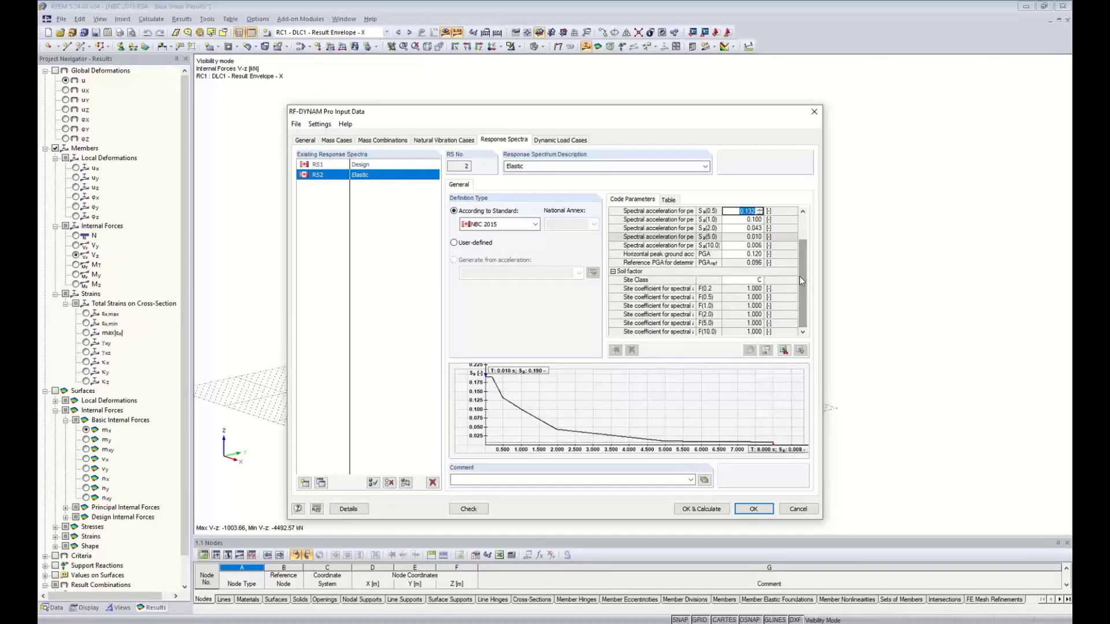
left_click_drag(800, 284, 799, 249)
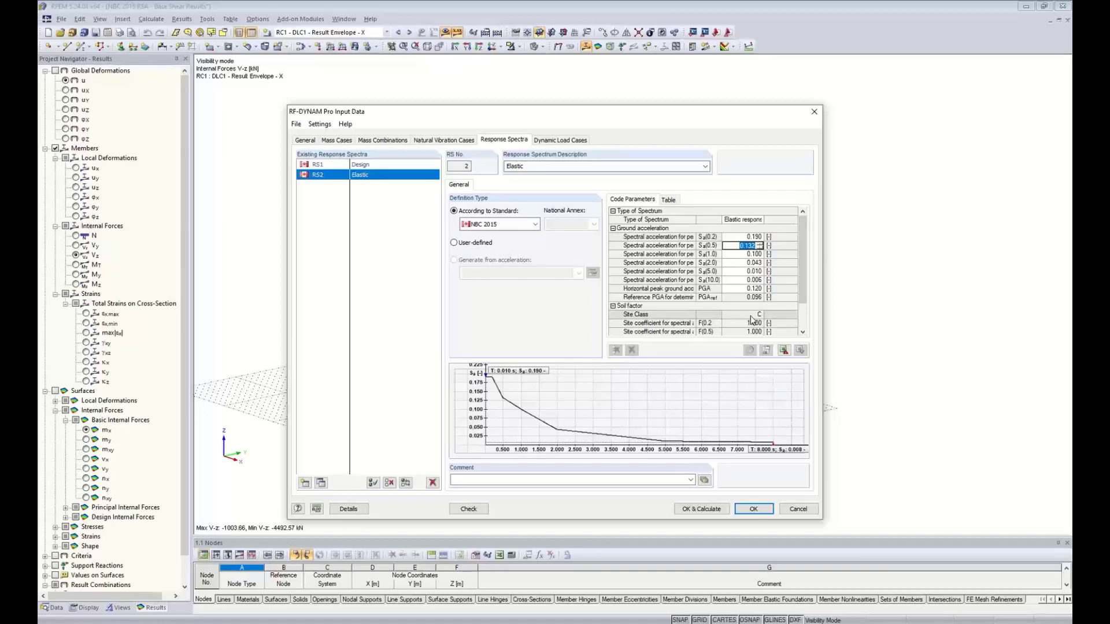
Copy the Design dynamic load case as Elastic and assign RS2 - Elastic as its response spectrum in X and Y
left_click(564, 141)
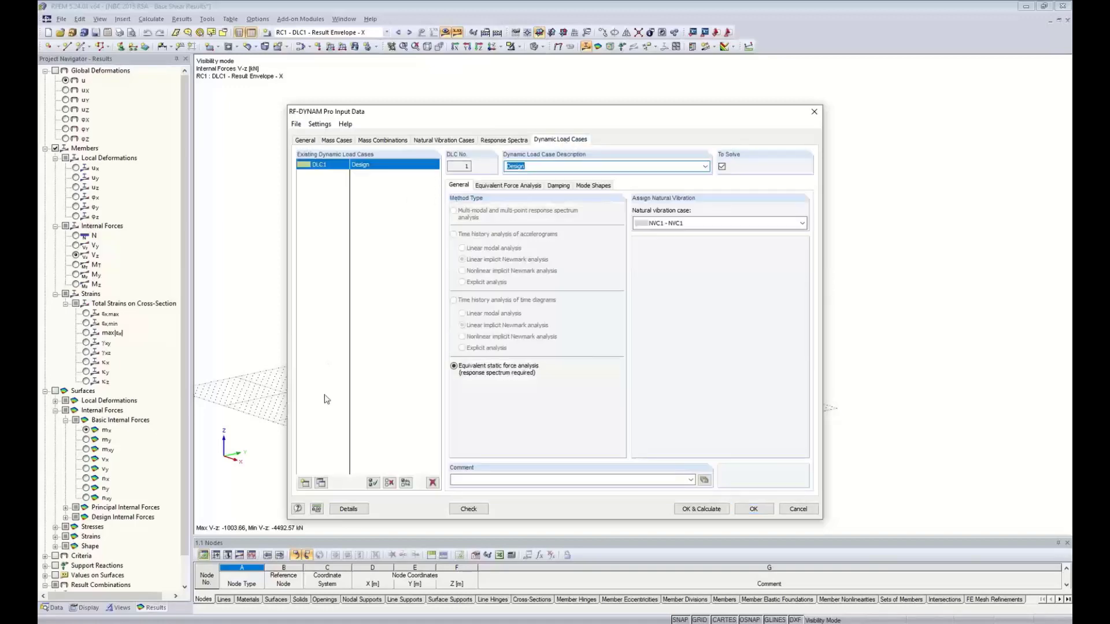
left_click(322, 483)
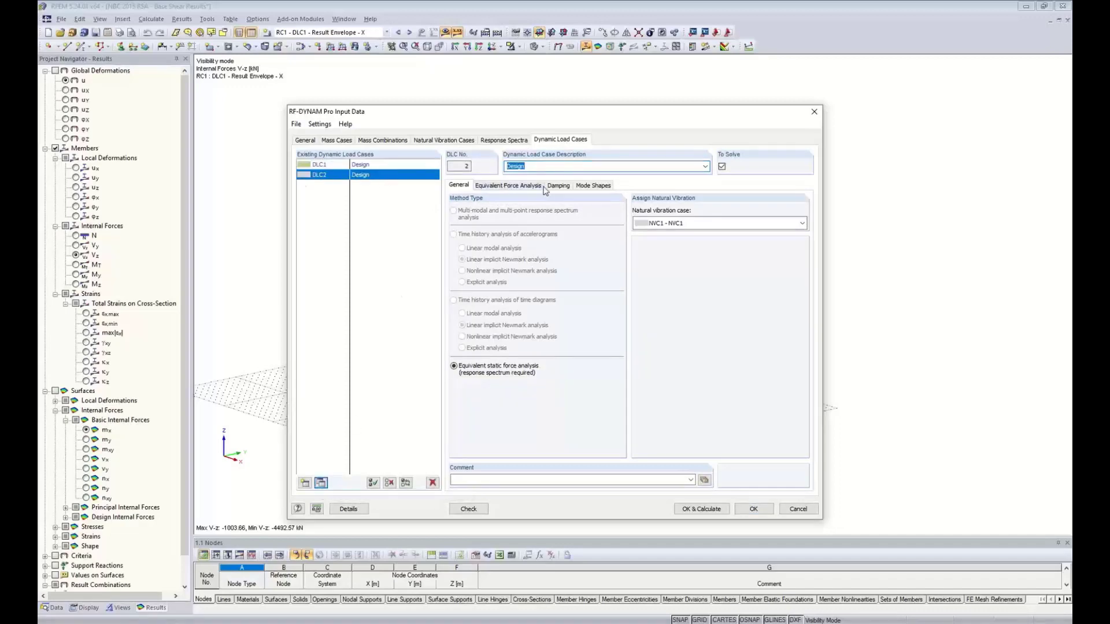
type("Elastic")
left_click(511, 185)
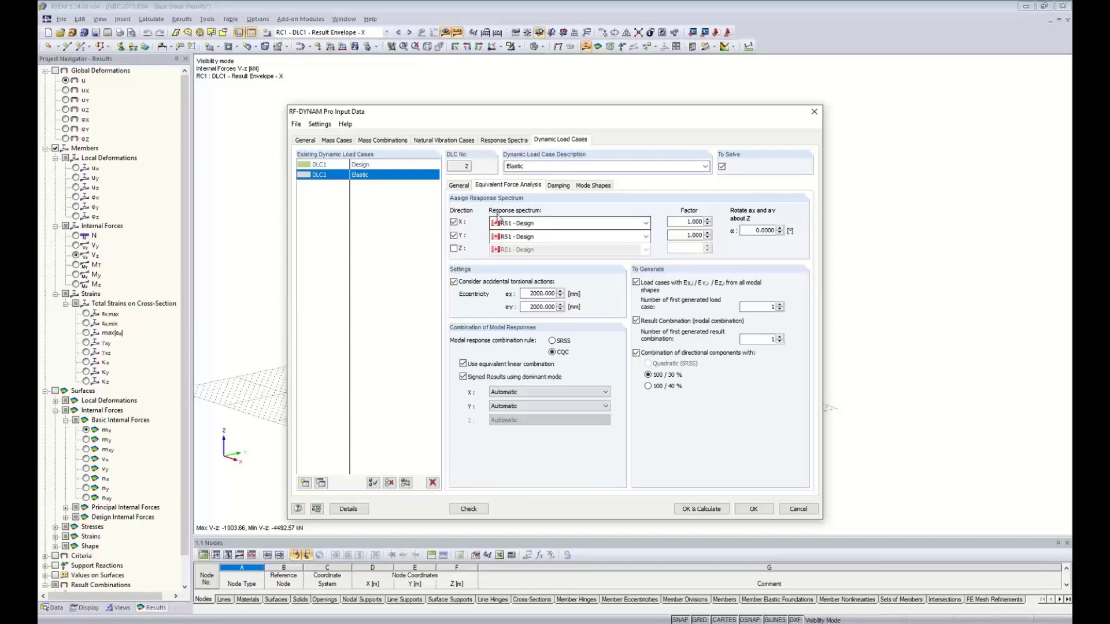
left_click(543, 222)
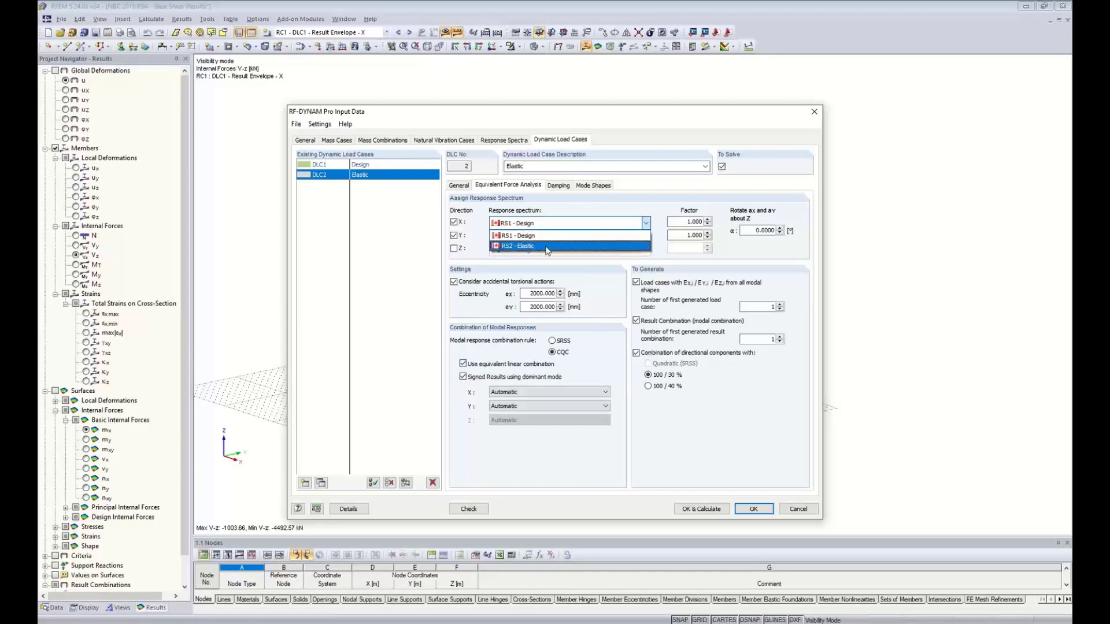
left_click(546, 246)
left_click(541, 236)
left_click(537, 260)
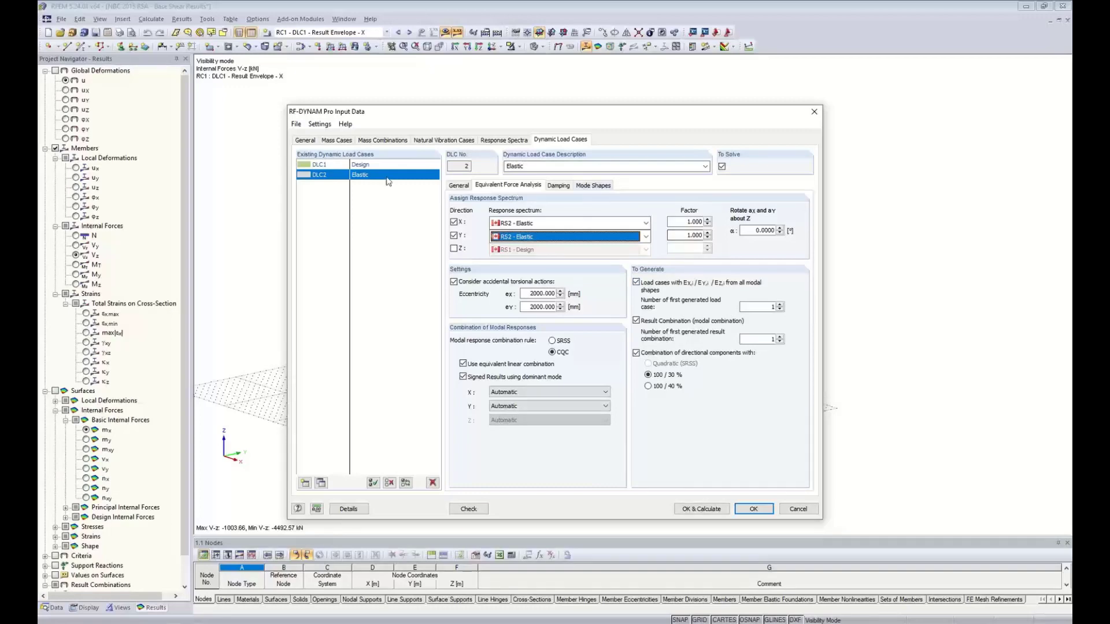
Compare the response spectra assigned to the Design and Elastic dynamic load cases, and accept the RF-DYNAM Pro input data
left_click(356, 168)
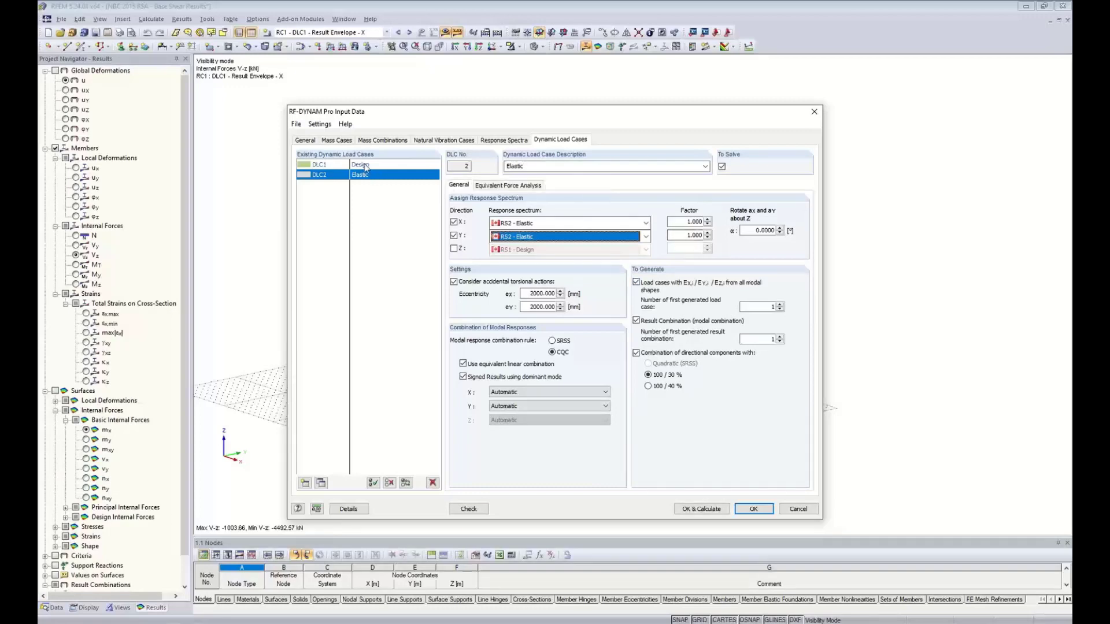
left_click(509, 185)
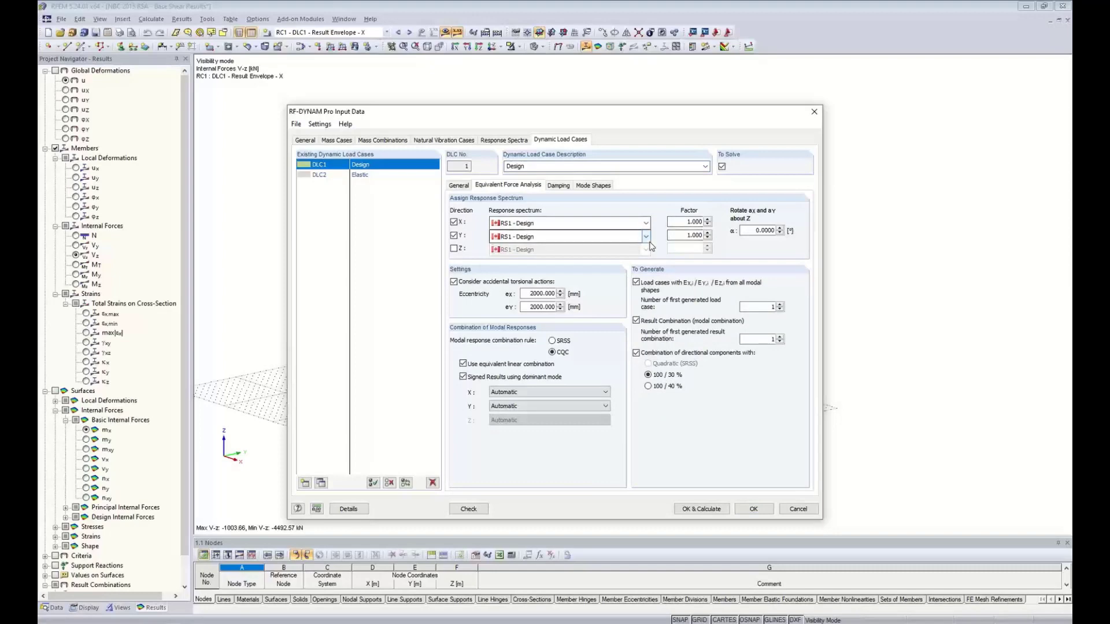
left_click(361, 175)
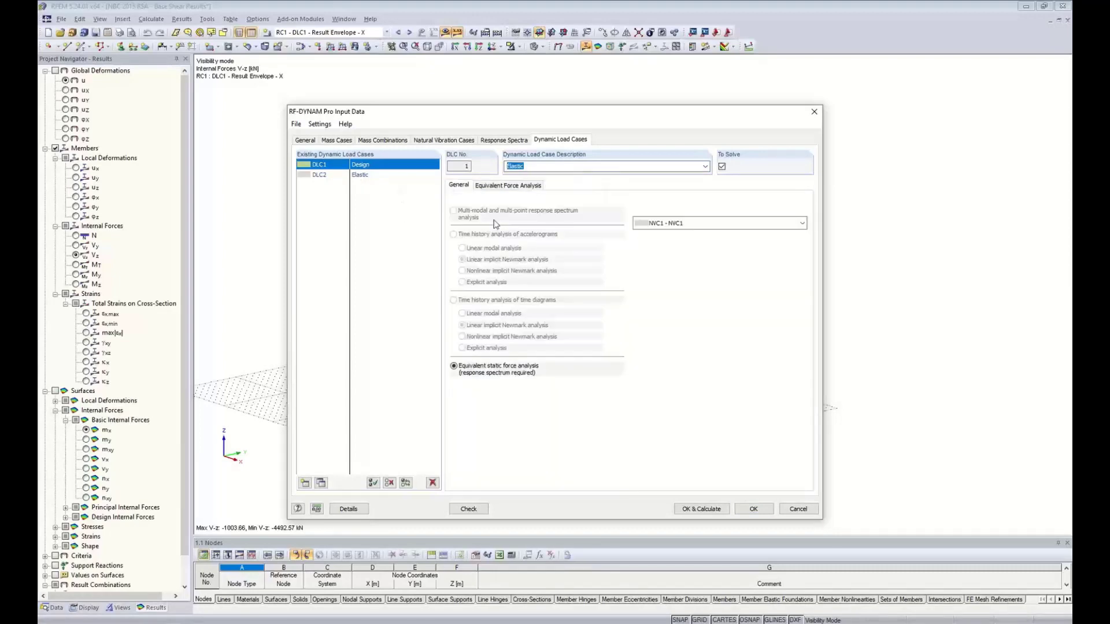
left_click(509, 186)
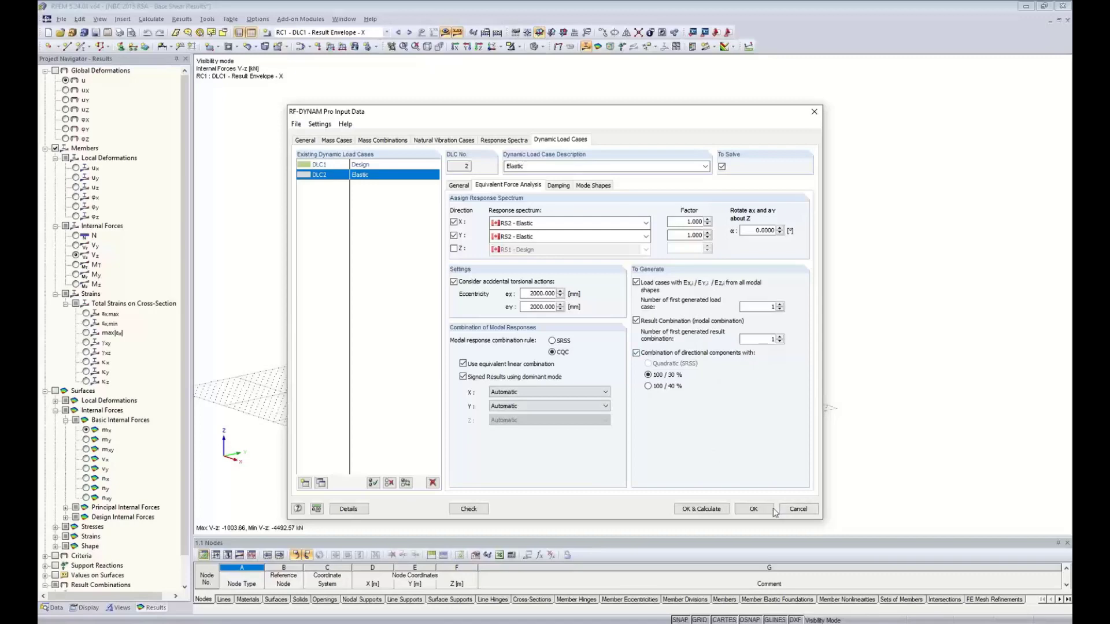
left_click(753, 509)
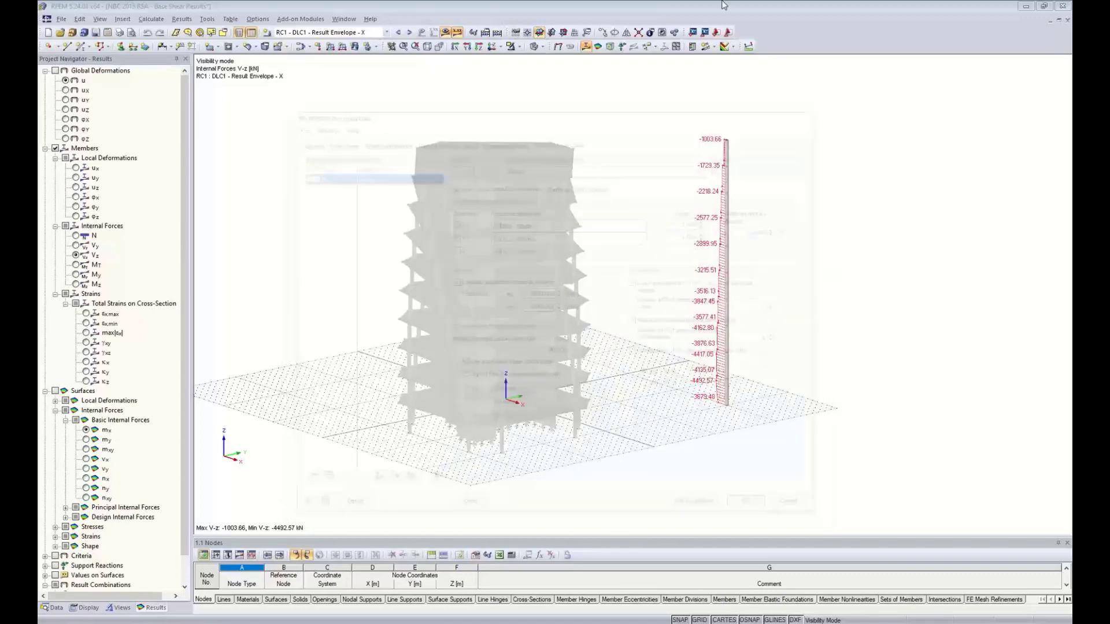
Switch to the NBC 2015 RSA - Drift Results model and review its DLC1 and DLC2 load cases and result combinations
left_click(343, 19)
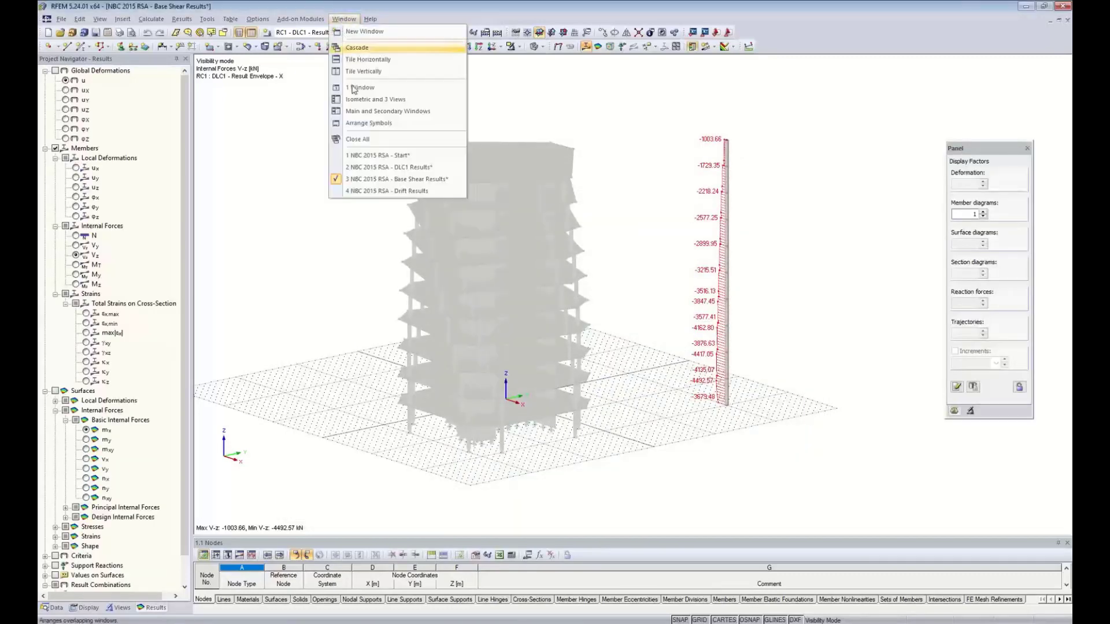
left_click(370, 191)
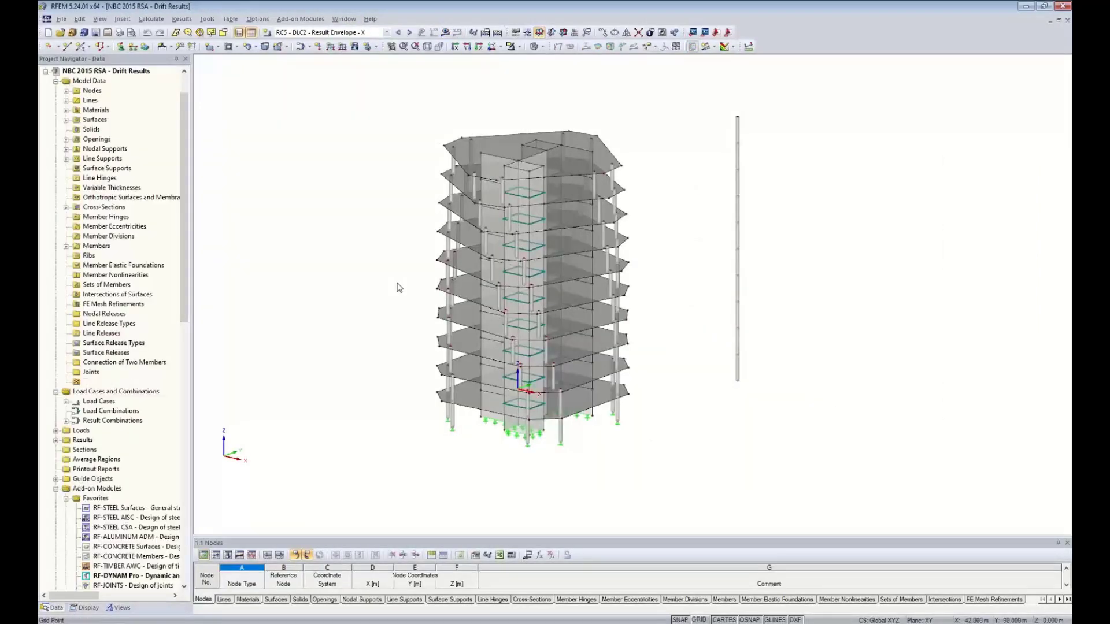
left_click(386, 32)
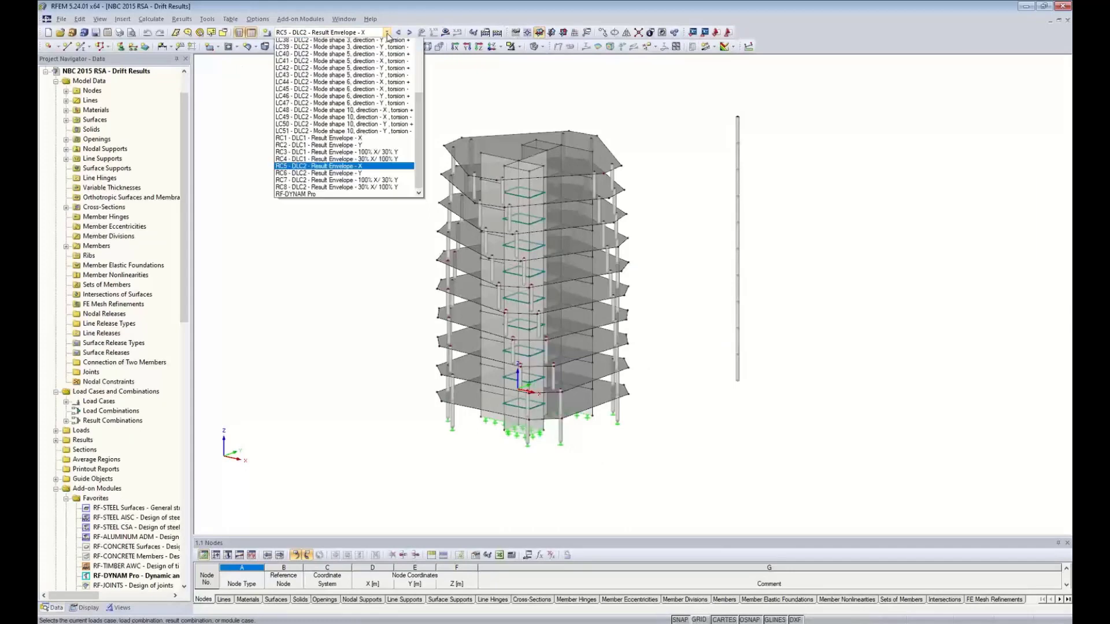
left_click_drag(418, 168, 409, 196)
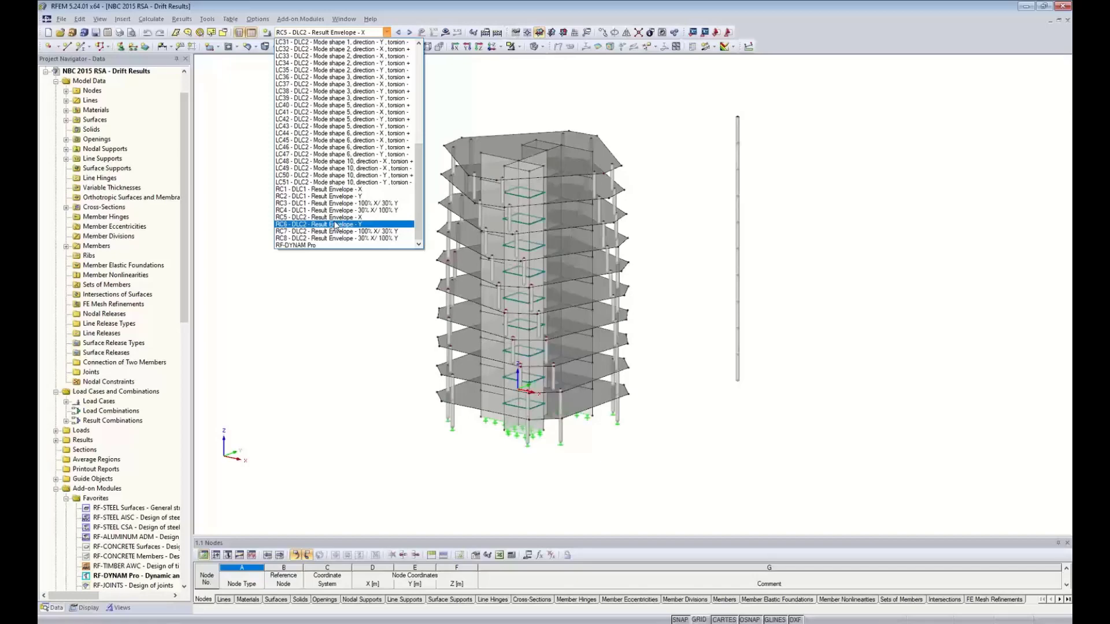
left_click(361, 309)
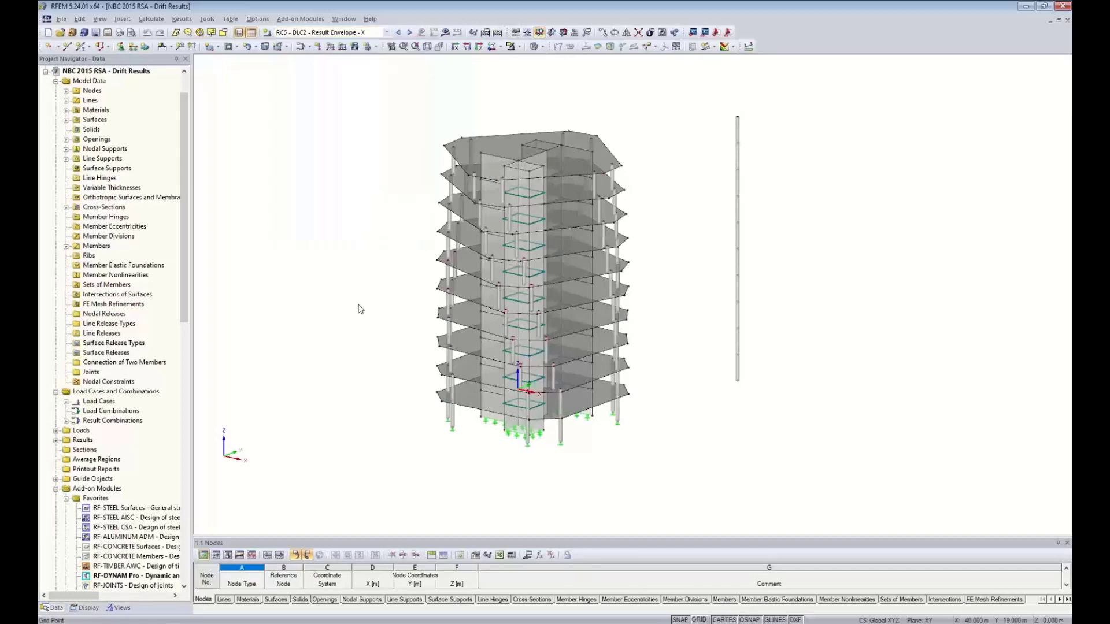
Enlarge the table area and display the RF-DYNAM Pro equivalent load results for DLC2 - Elastic
left_click_drag(381, 538, 394, 429)
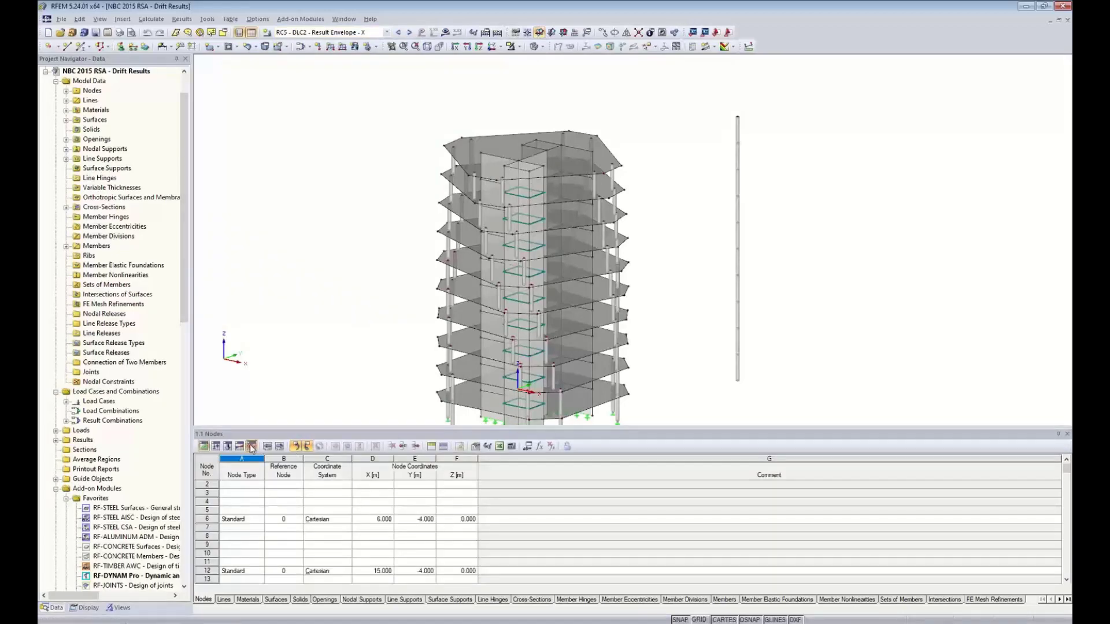
left_click(251, 446)
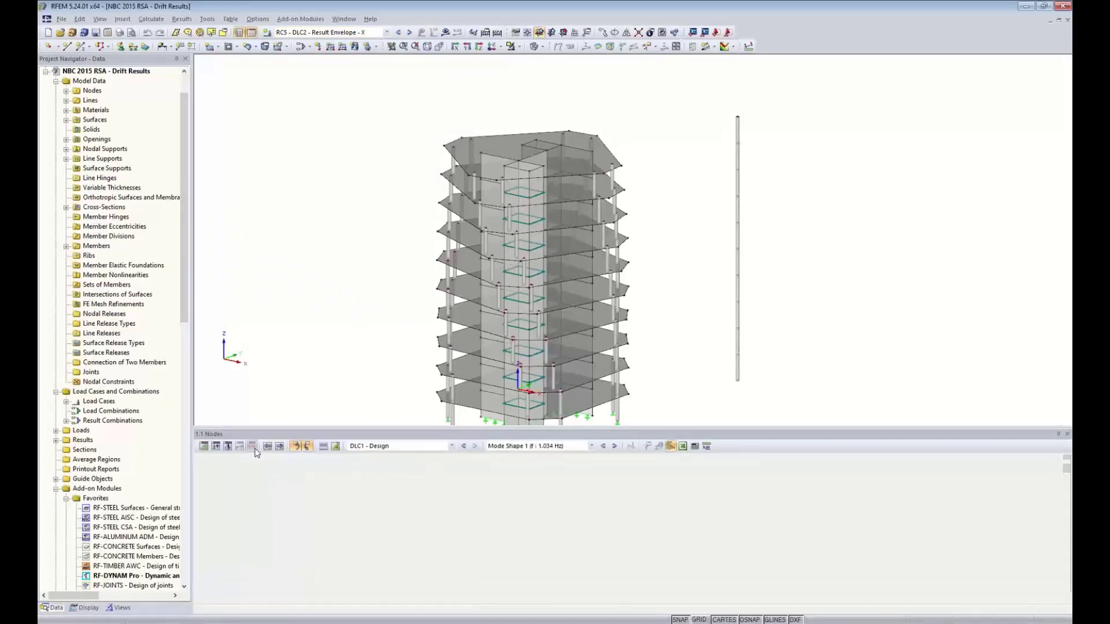
left_click(451, 447)
left_click(448, 462)
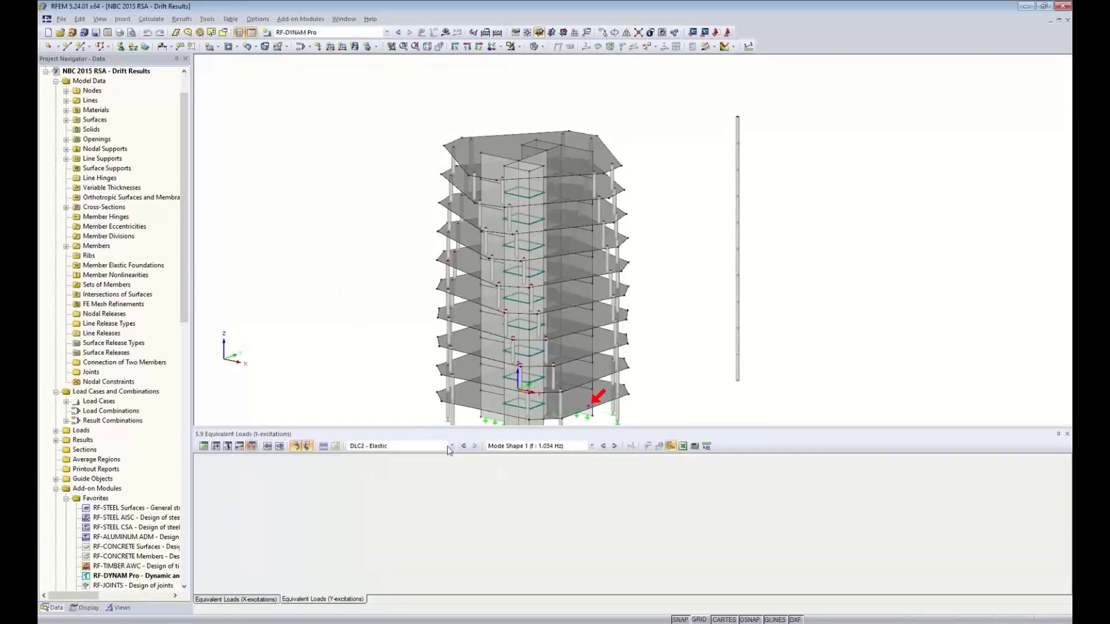
left_click(451, 446)
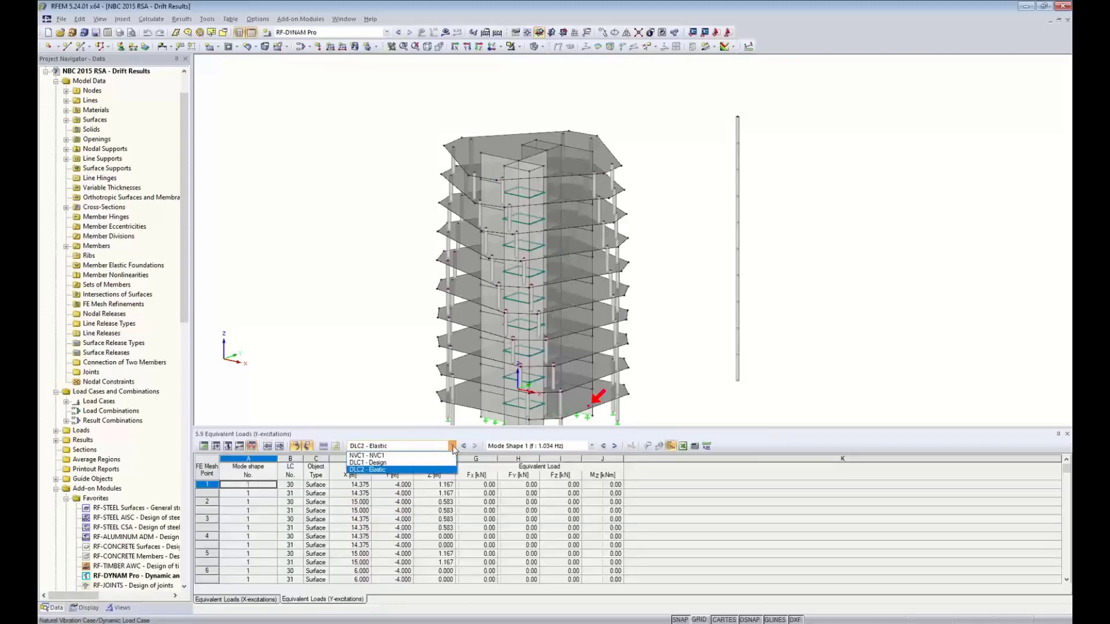
left_click(408, 469)
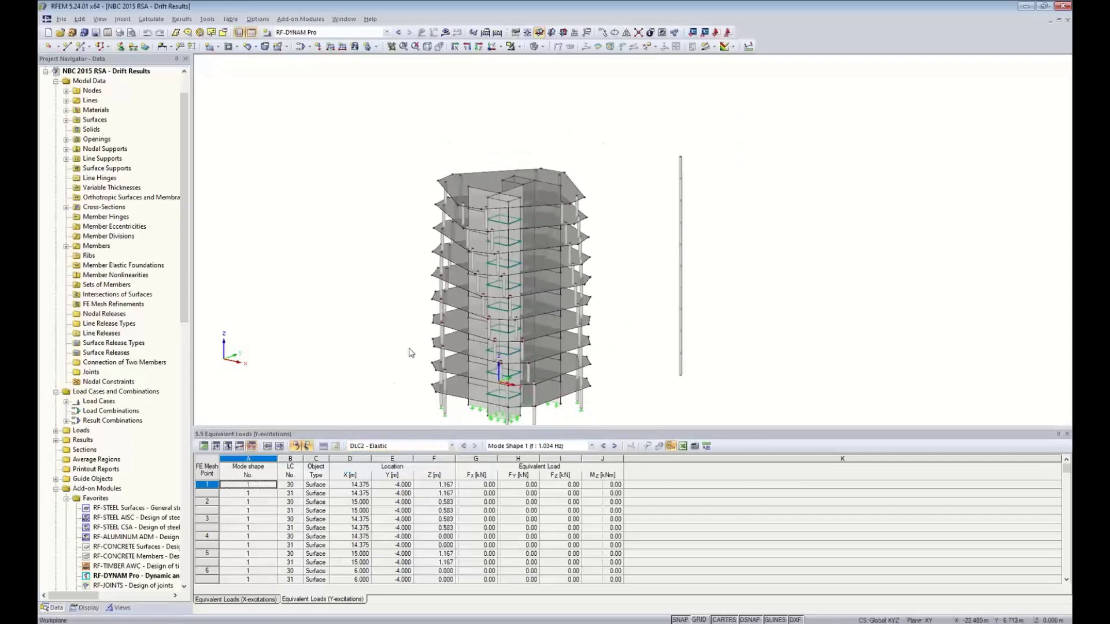
Display the results of RC5 - DLC2 - Result Envelope - X on the model
middle_click_drag(408, 353, 431, 292)
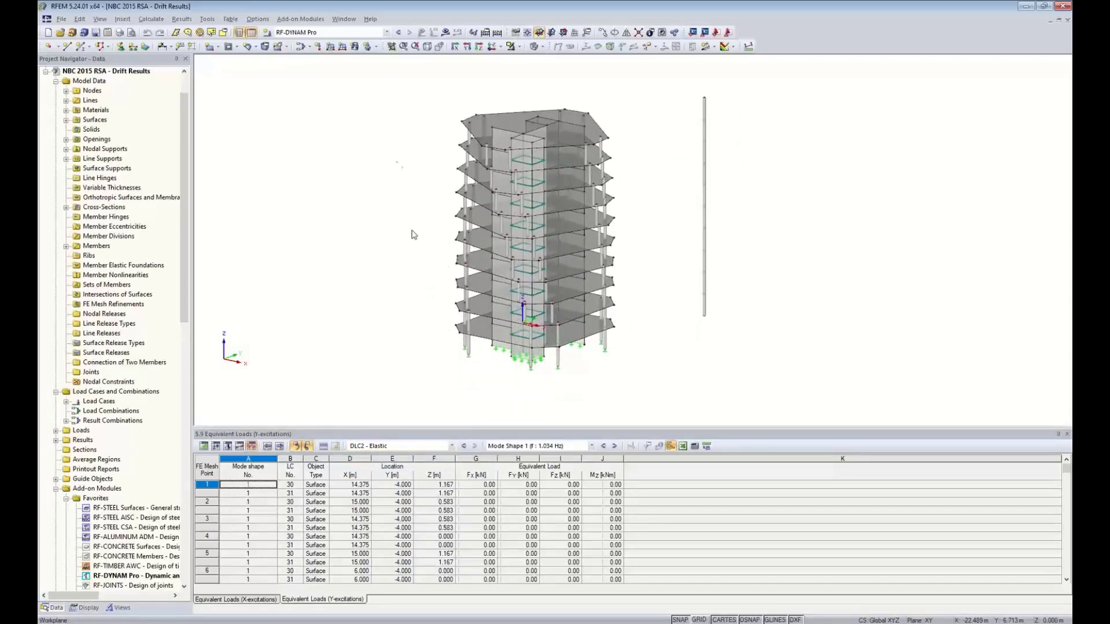
left_click(387, 33)
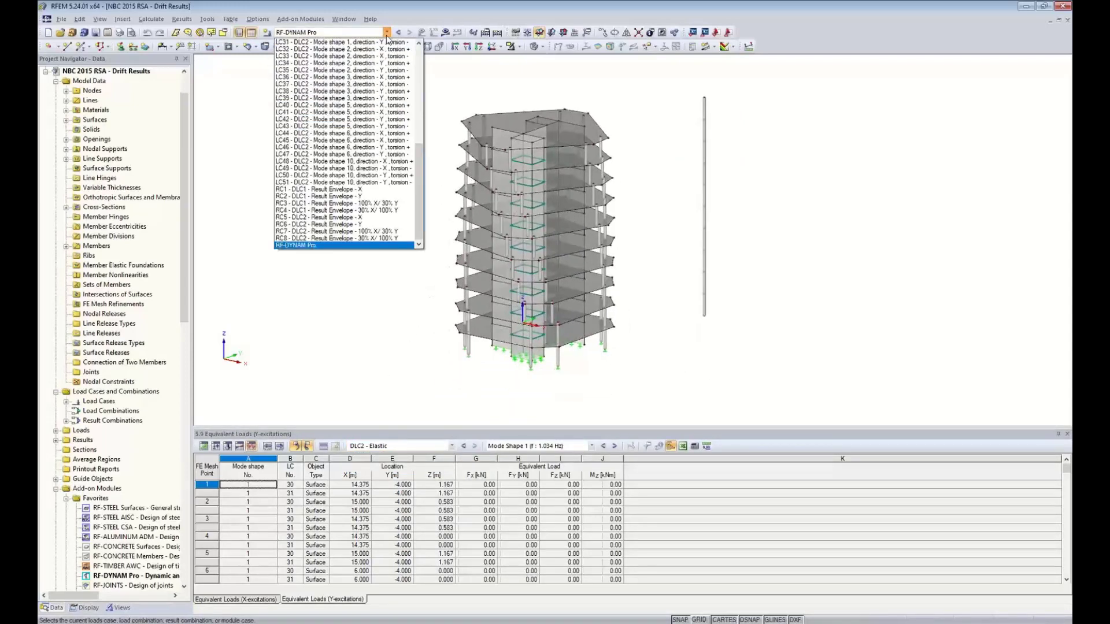
left_click(346, 218)
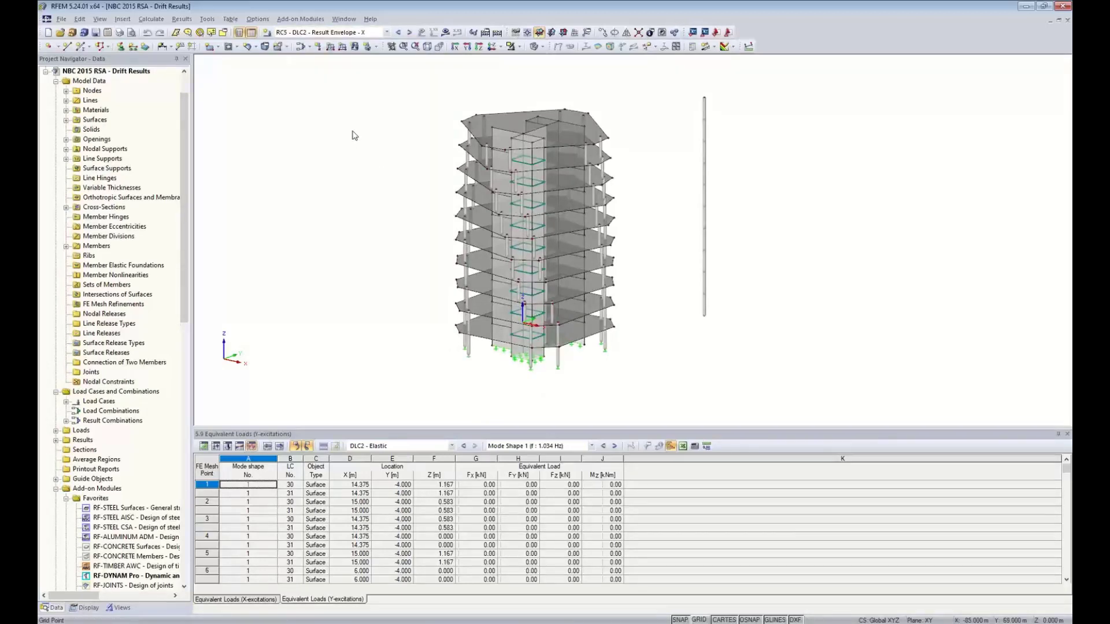
left_click(446, 33)
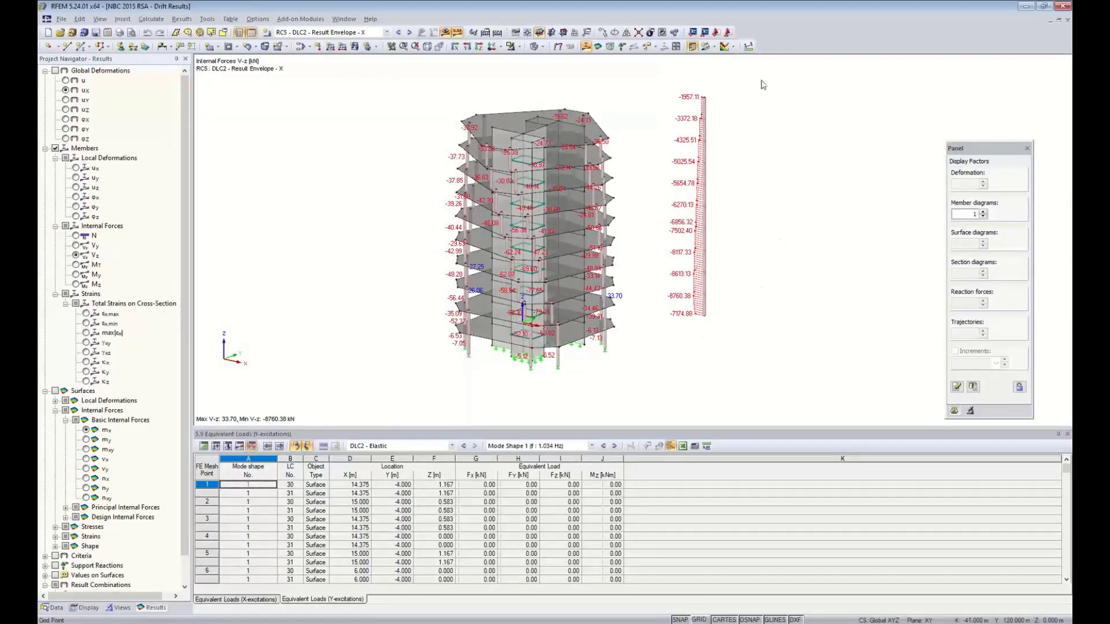
Examine the elastic V-z shear forces along the result beam, especially at its base, and on the building's columns
middle_click_drag(767, 300, 750, 333)
scroll(703, 372, "up", 4)
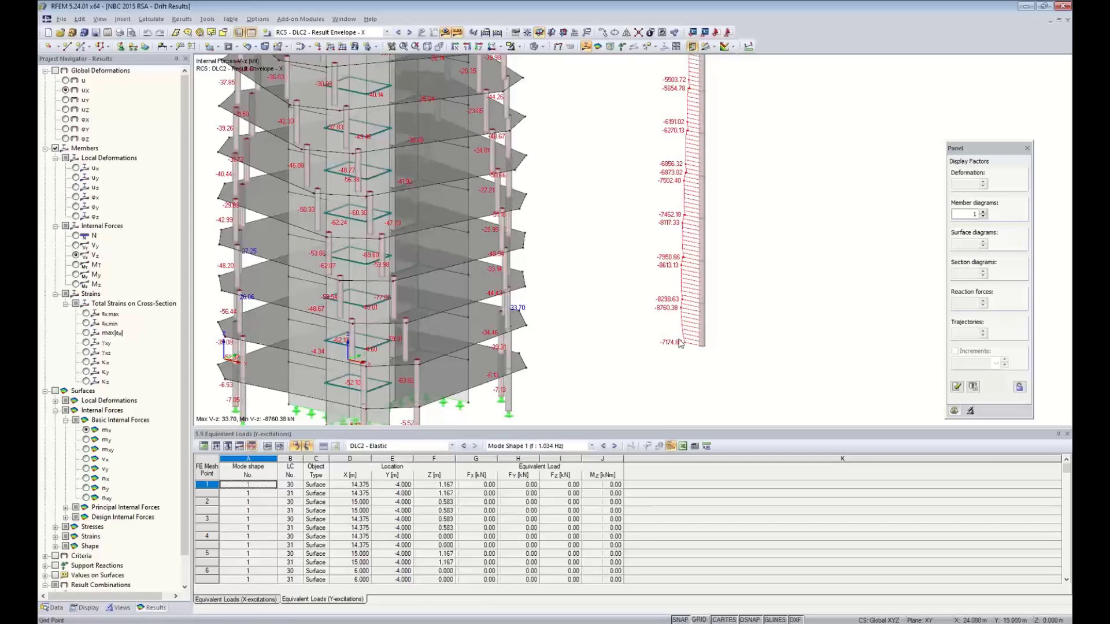
scroll(650, 280, "down", 5)
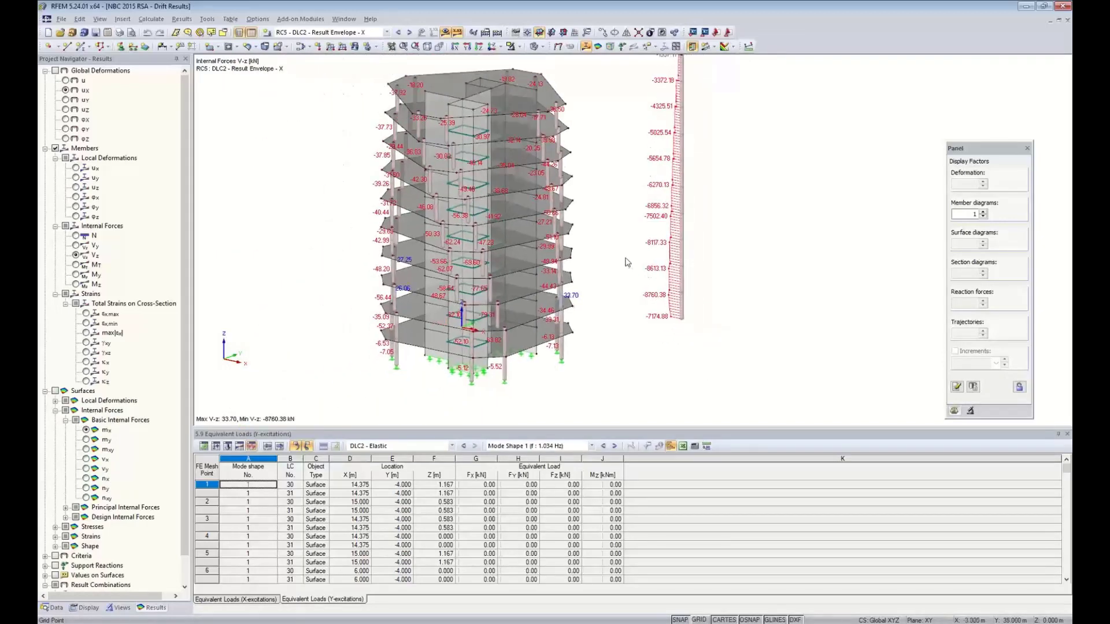
middle_click_drag(626, 258, 639, 282)
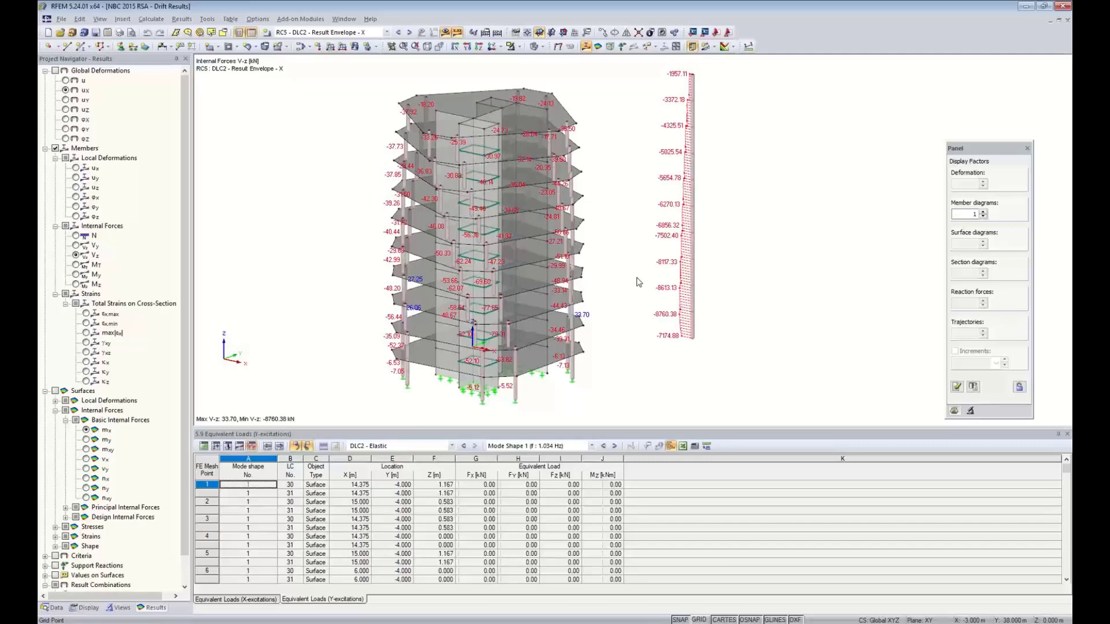
scroll(579, 133, "up", 3)
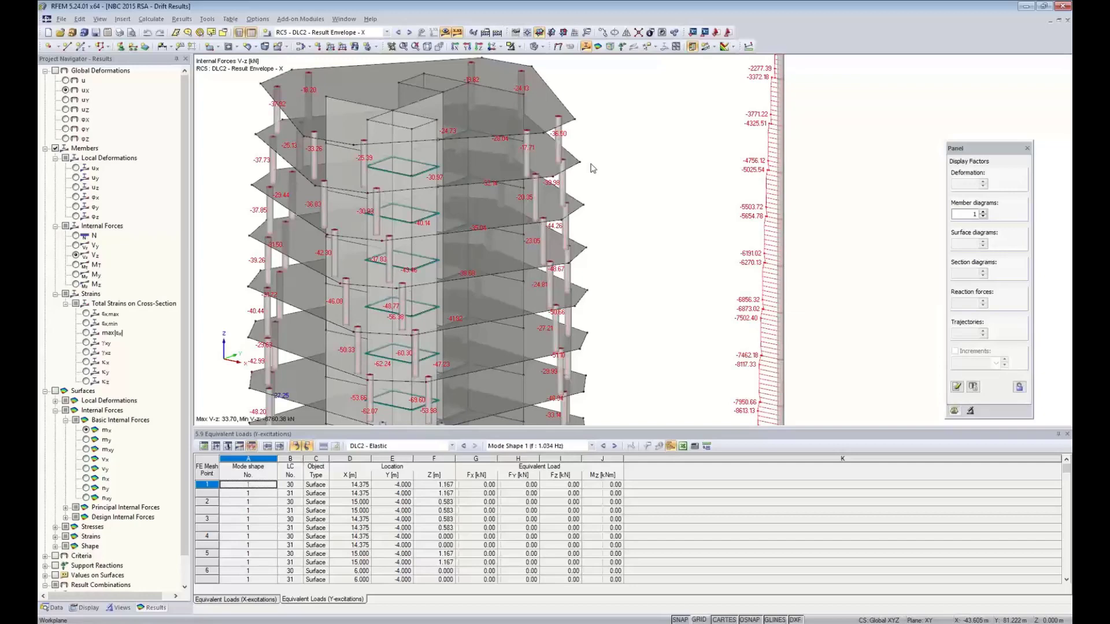
scroll(689, 221, "down", 4)
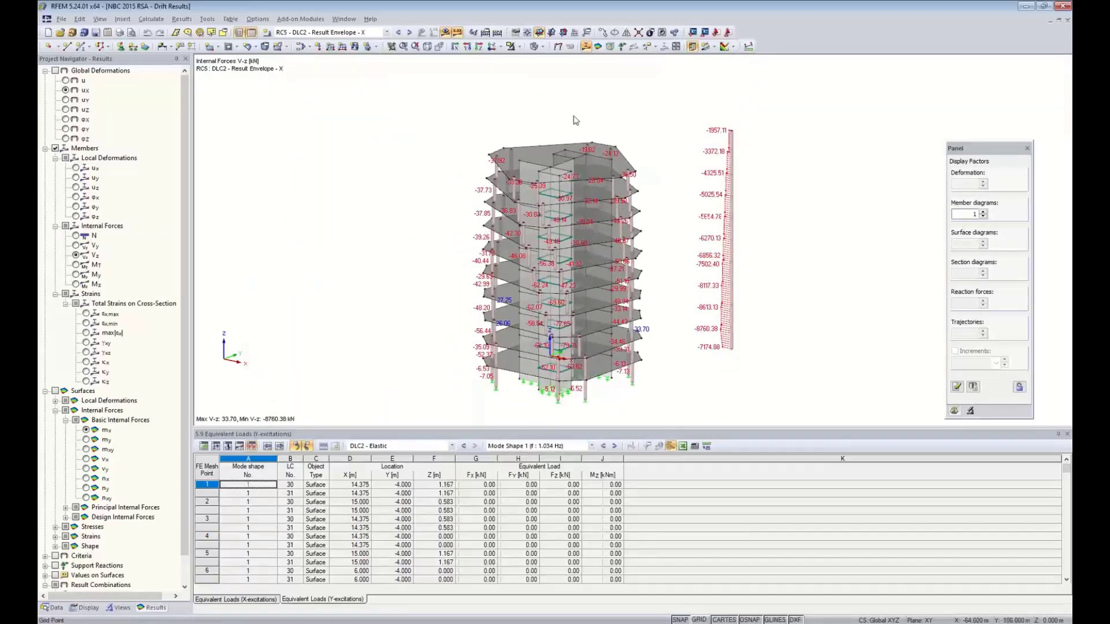
Display the model as a wireframe and examine the core wall layout in plan before returning to the isometric view
left_click(511, 47)
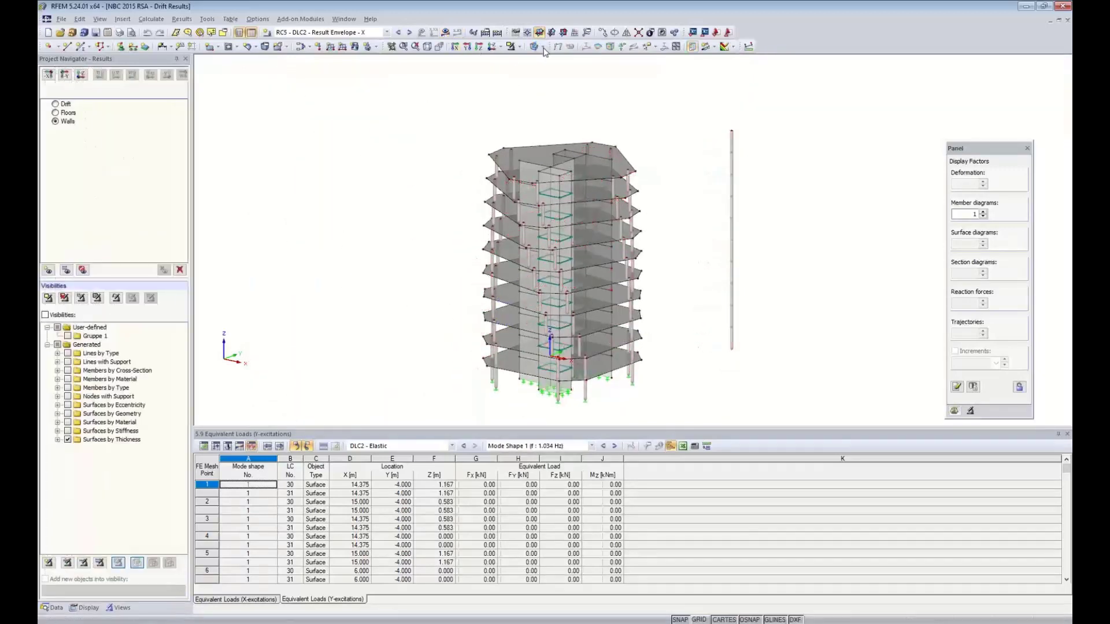
left_click(566, 83)
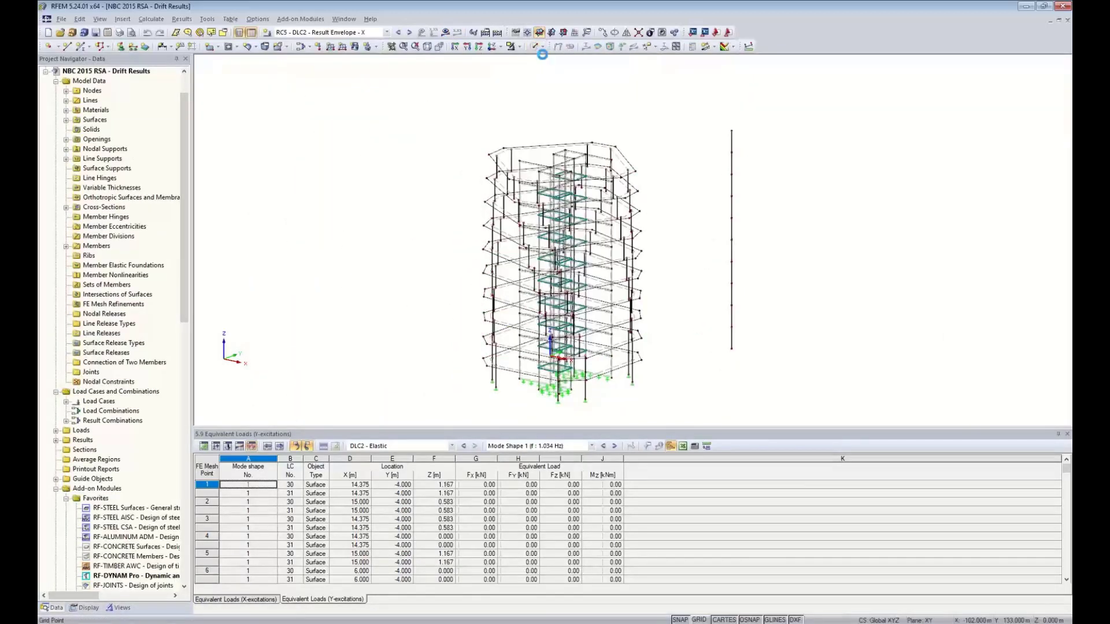
left_click(488, 46)
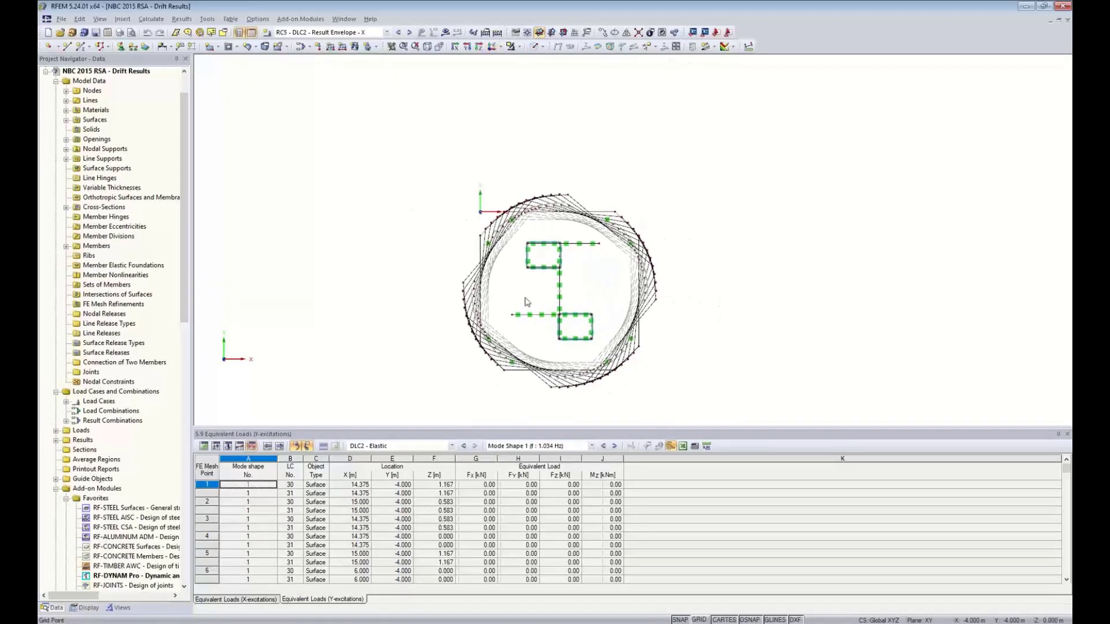
scroll(557, 298, "up", 5)
scroll(558, 298, "up", 2)
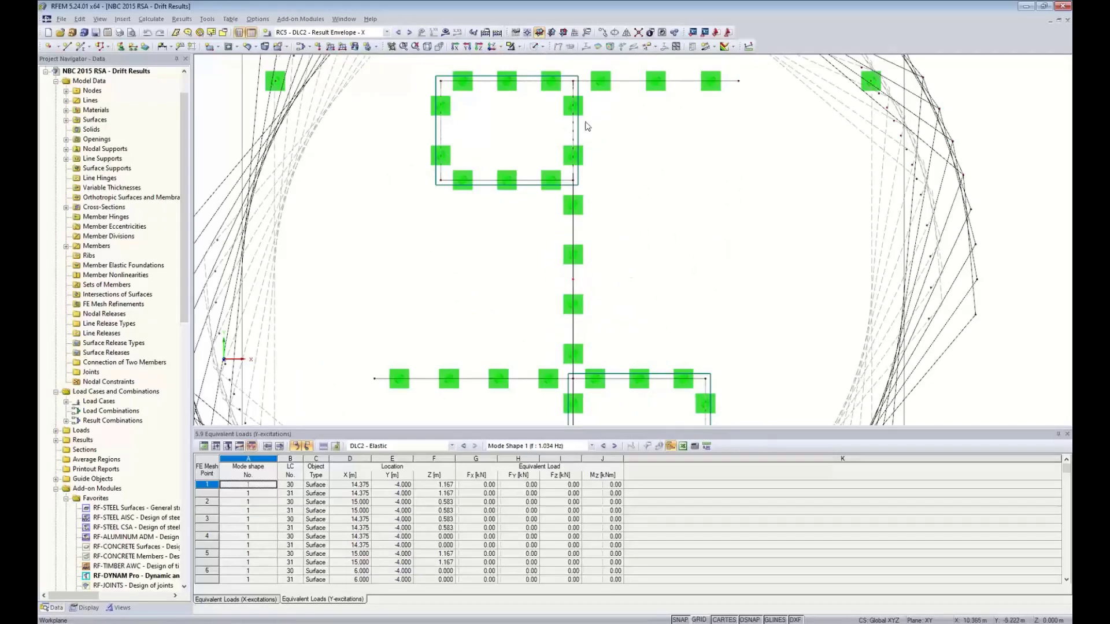
left_click(430, 48)
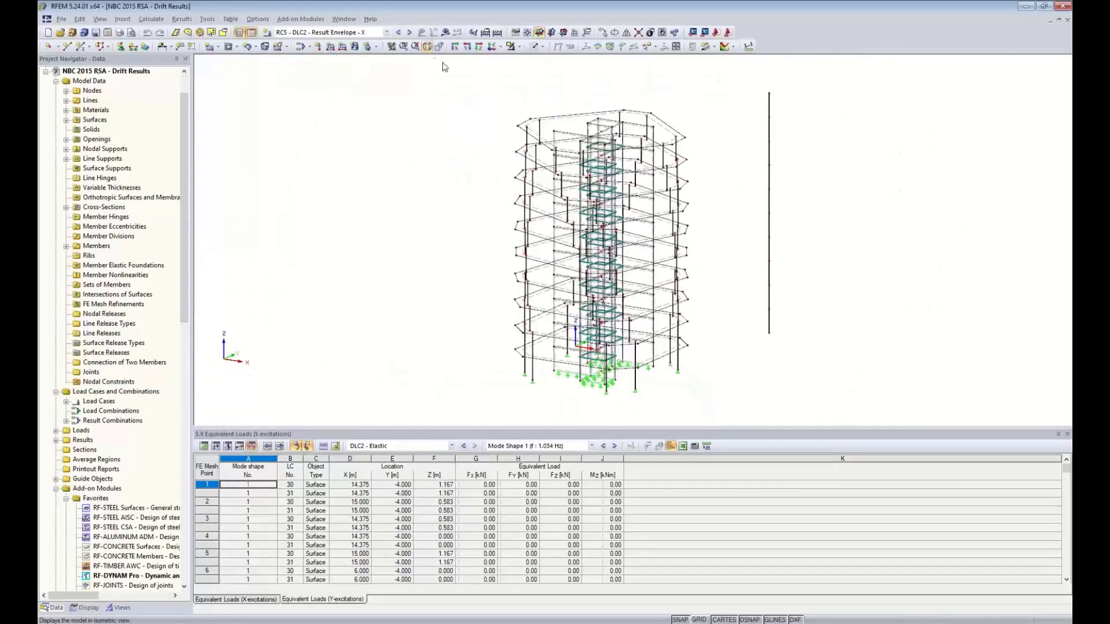
Turn off the display of hidden objects in the background
middle_click_drag(766, 256, 599, 203, "ctrl")
scroll(599, 203, "down", 1)
right_click(629, 148)
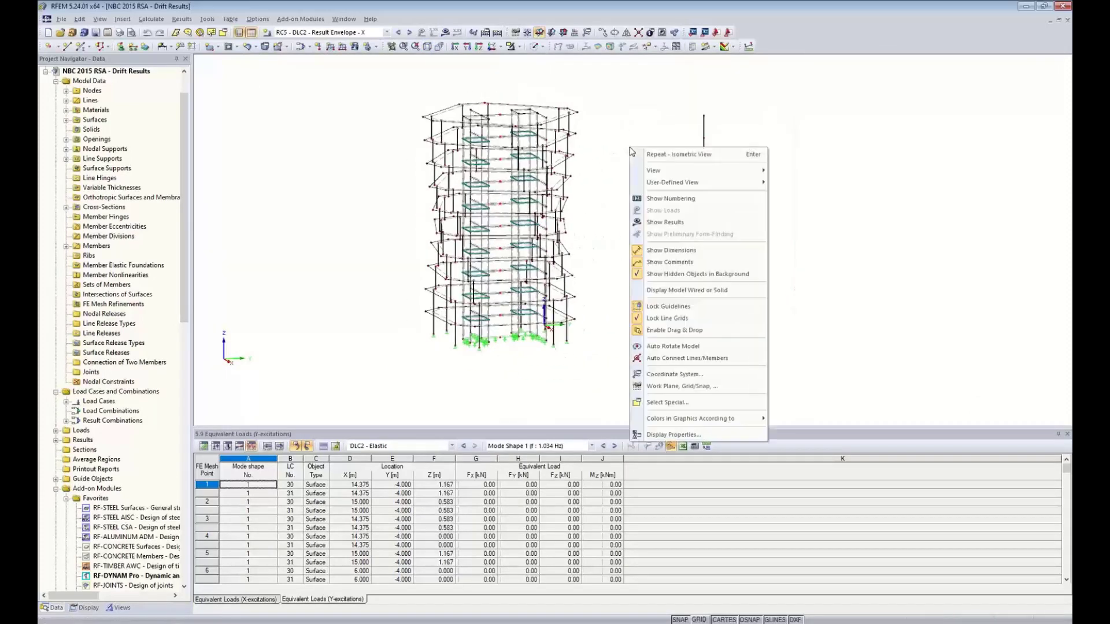
left_click(647, 274)
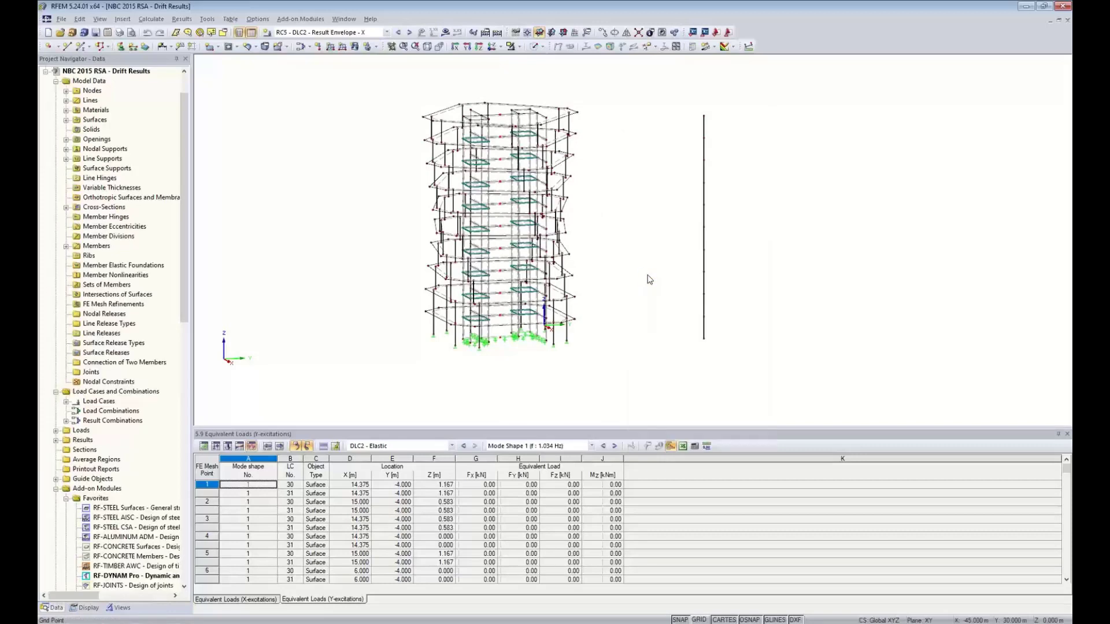
right_click(647, 240)
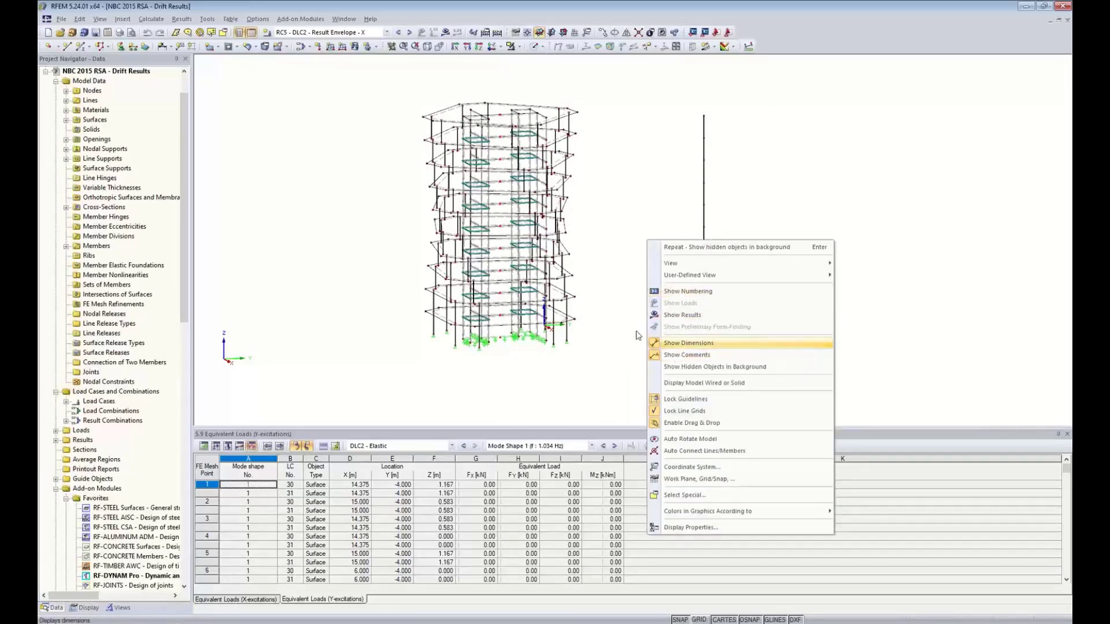
left_click(617, 322)
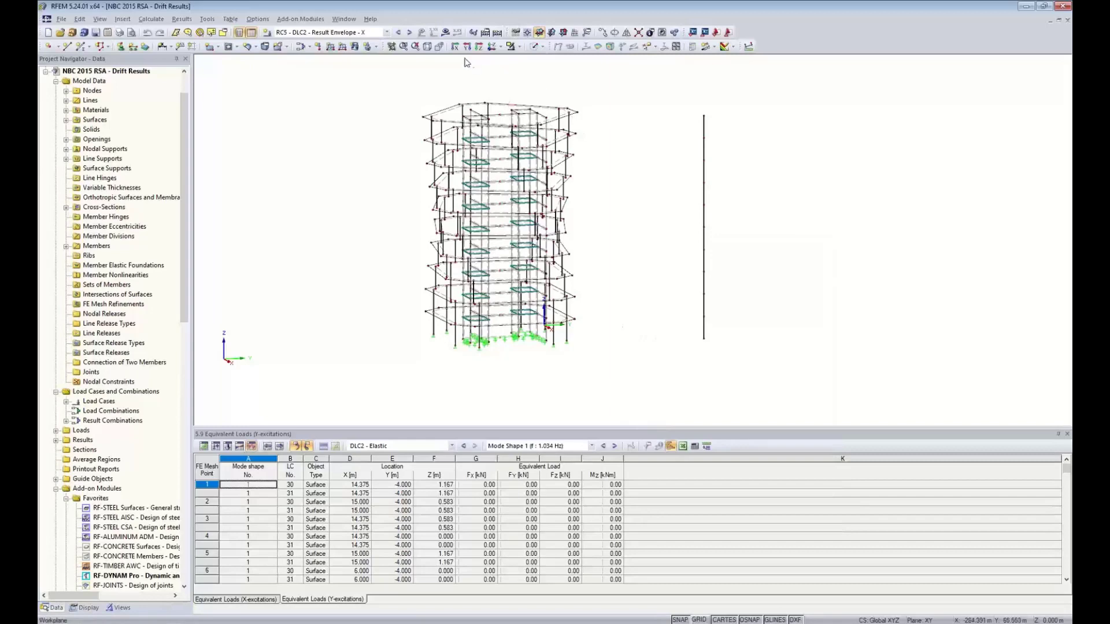
Check the core in plan, and in isometric view restrict visibility to the vertical row of floor nodes for the drift check
left_click(492, 49)
scroll(630, 312, "up", 5)
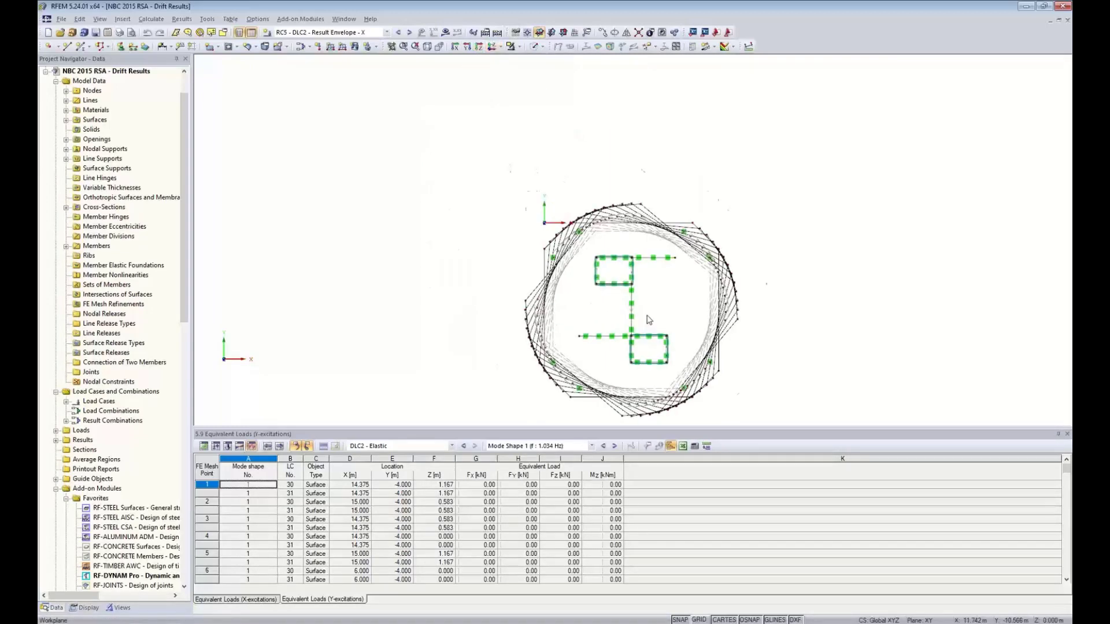
key("Escape")
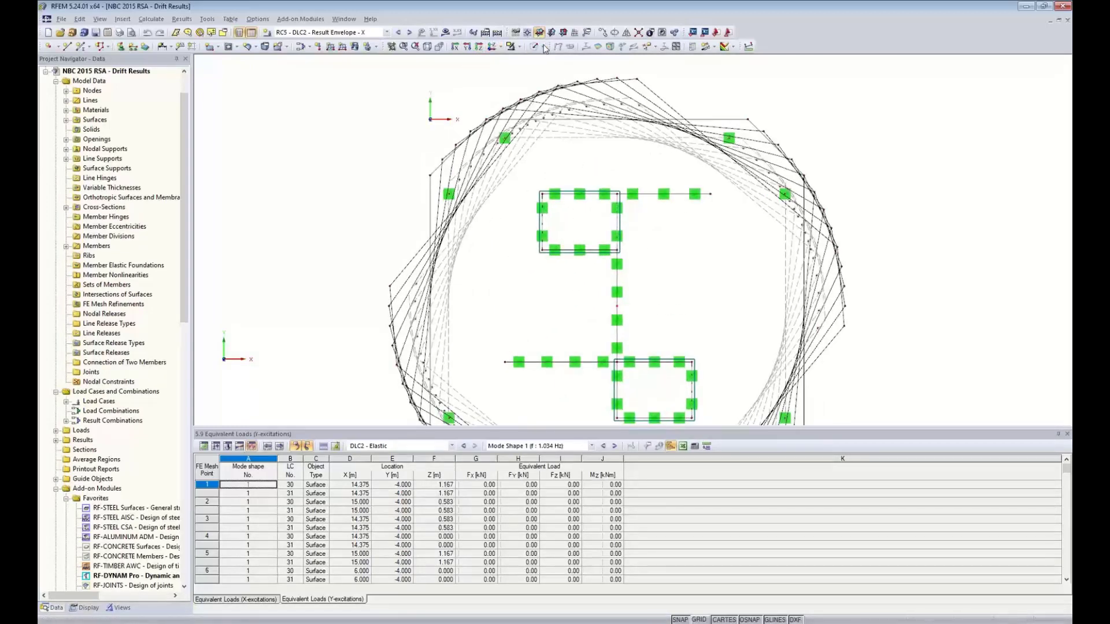
left_click(428, 47)
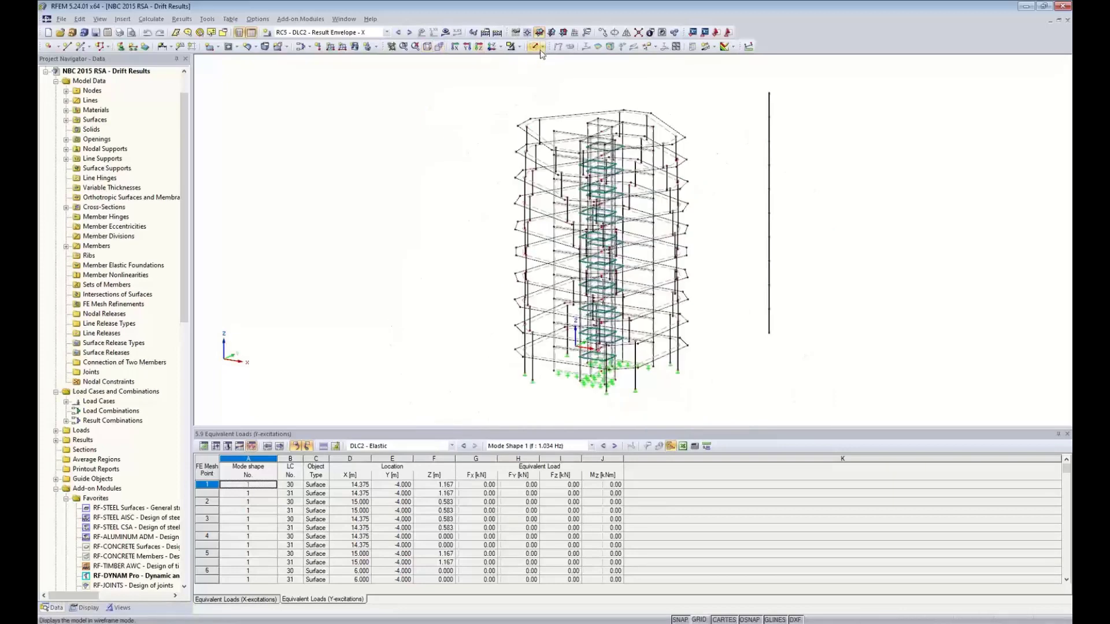
left_click(541, 47)
left_click(527, 63)
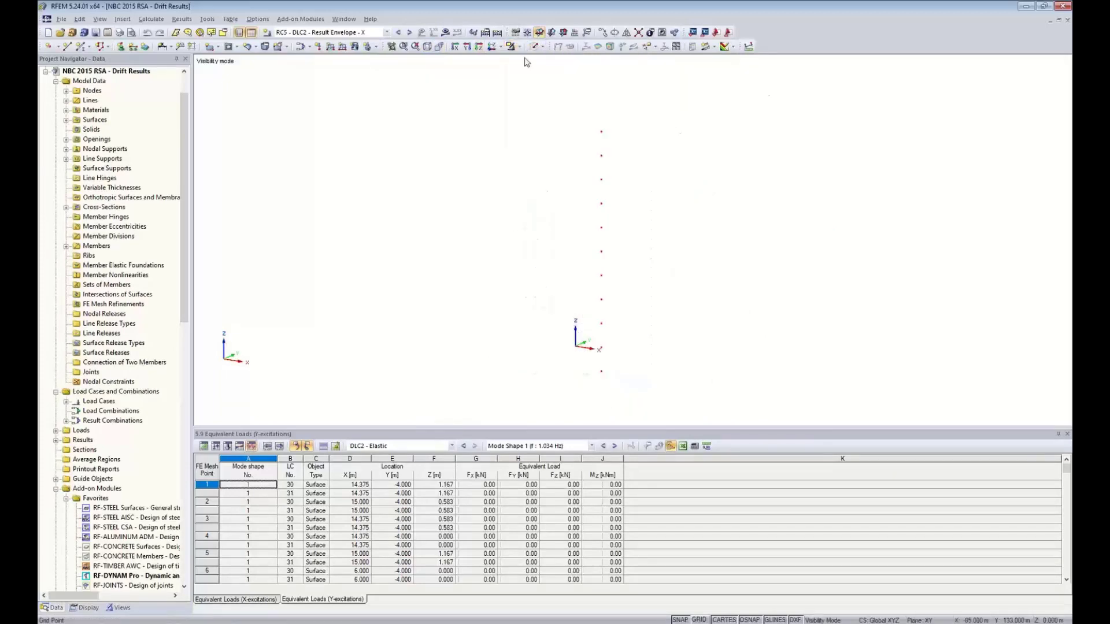
Show hidden objects in the background and examine the row of drift nodes over the building's full height
middle_click_drag(698, 234, 555, 218)
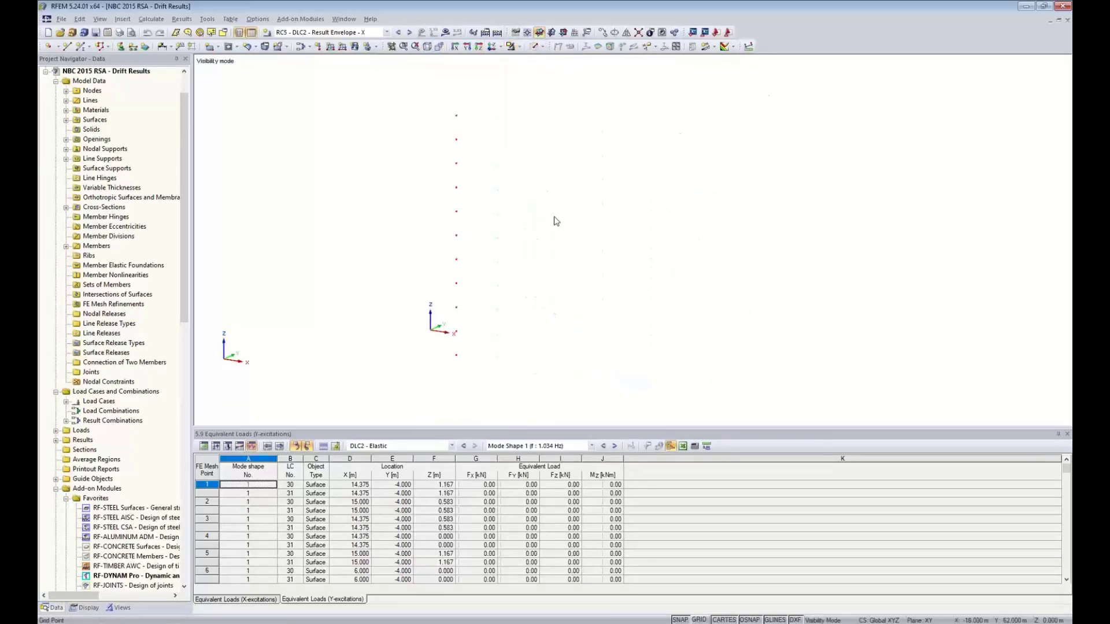
right_click(593, 230)
left_click(602, 279)
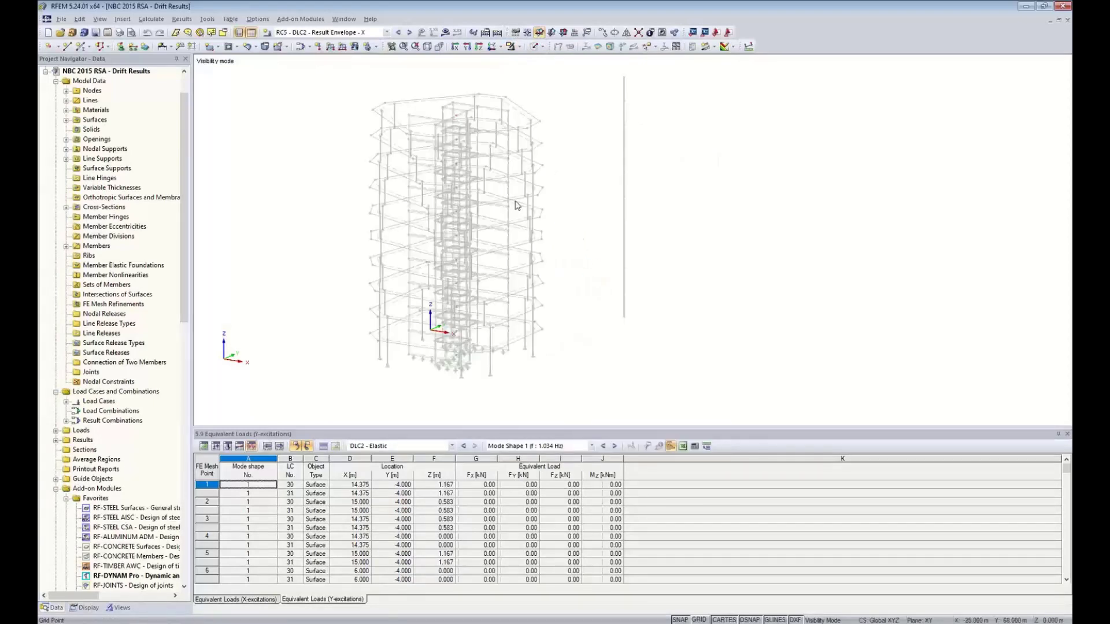
middle_click_drag(570, 221, 538, 213, "ctrl")
left_click_drag(448, 105, 485, 368)
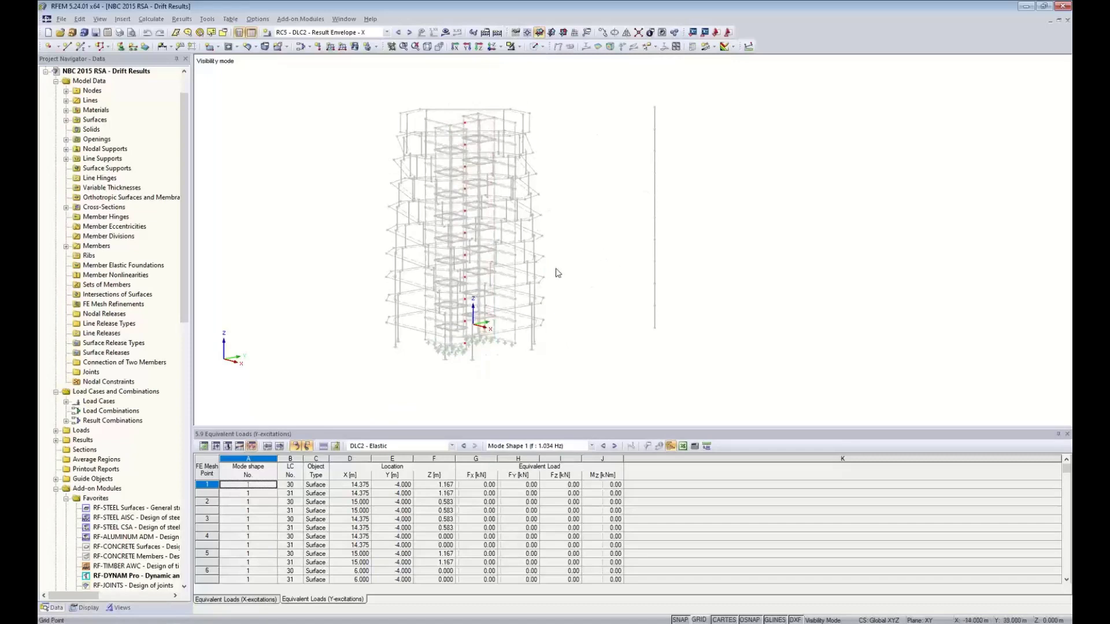
Turn off the display of hidden objects in the background so that only the row of drift nodes is shown
middle_click_drag(553, 255, 518, 265, "ctrl")
right_click(587, 154)
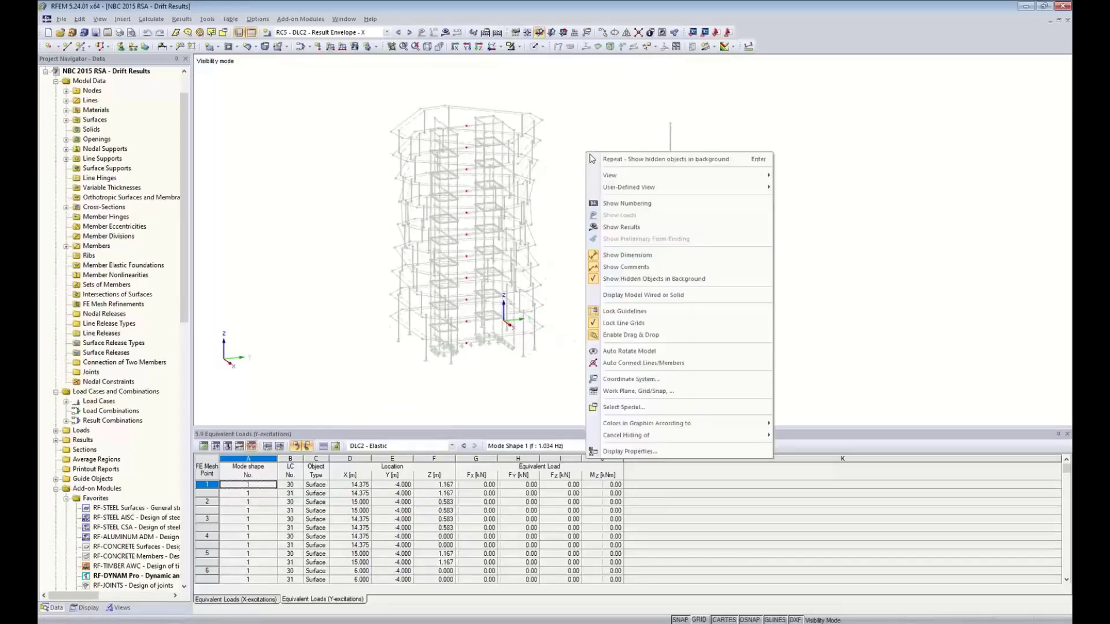
left_click(608, 280)
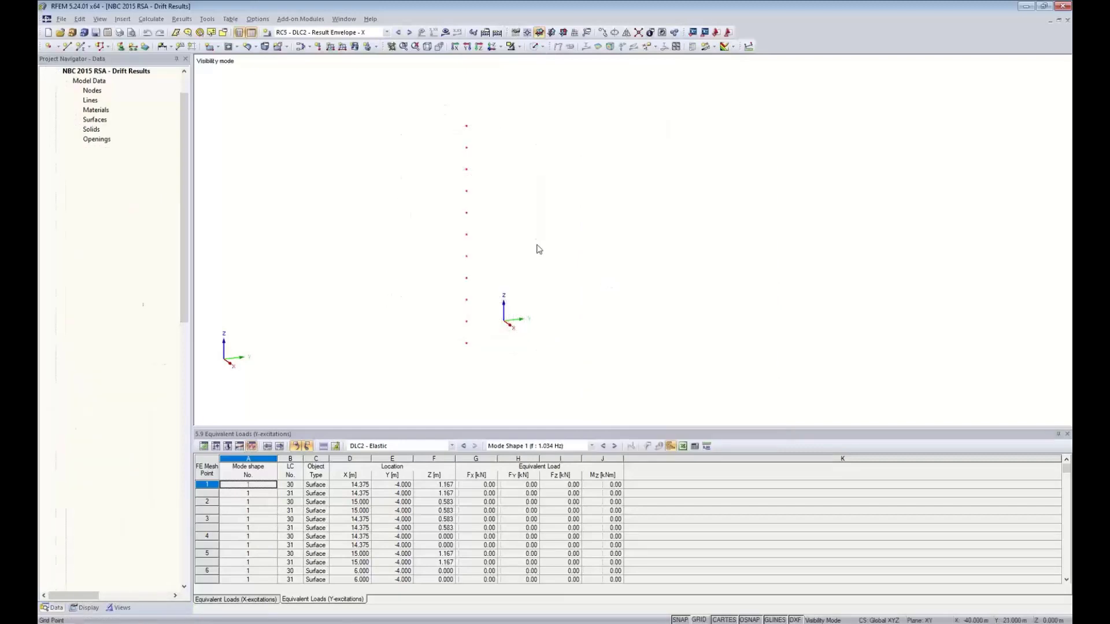
middle_click_drag(537, 248, 613, 268)
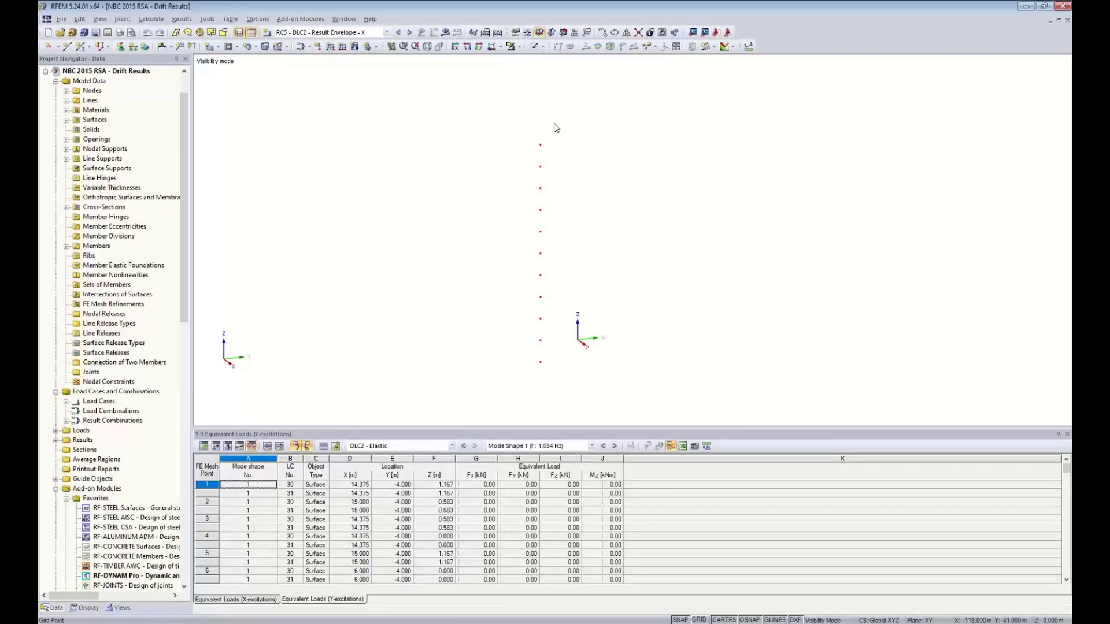
Display the global deformations u-X of RC5 at the drift nodes in an X-direction elevation, and check the nodal displacements display option
left_click(444, 32)
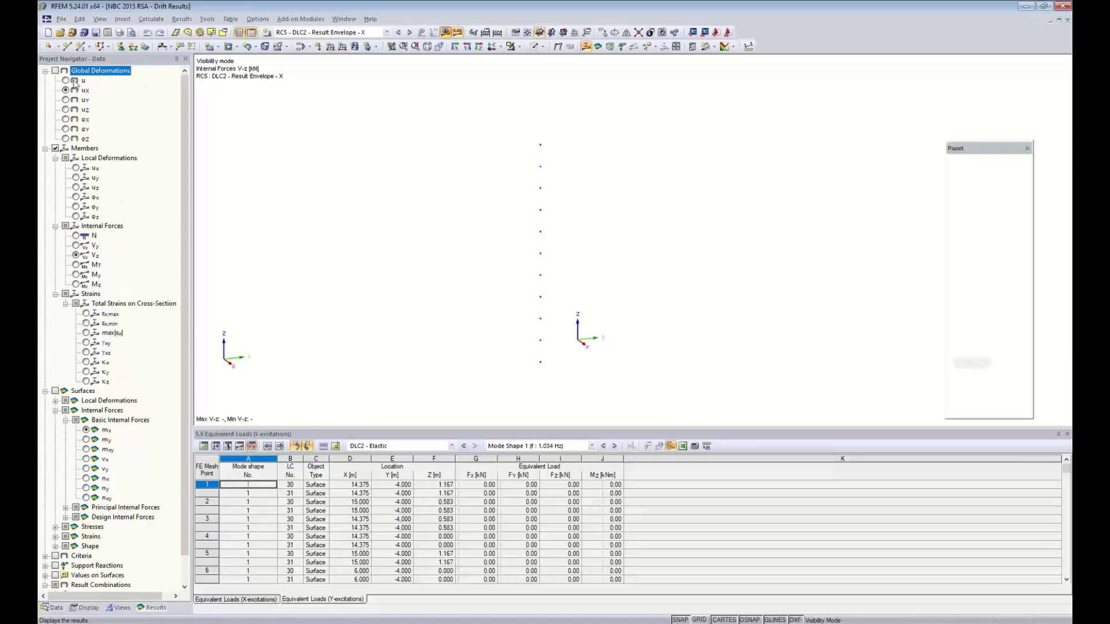
left_click(55, 70)
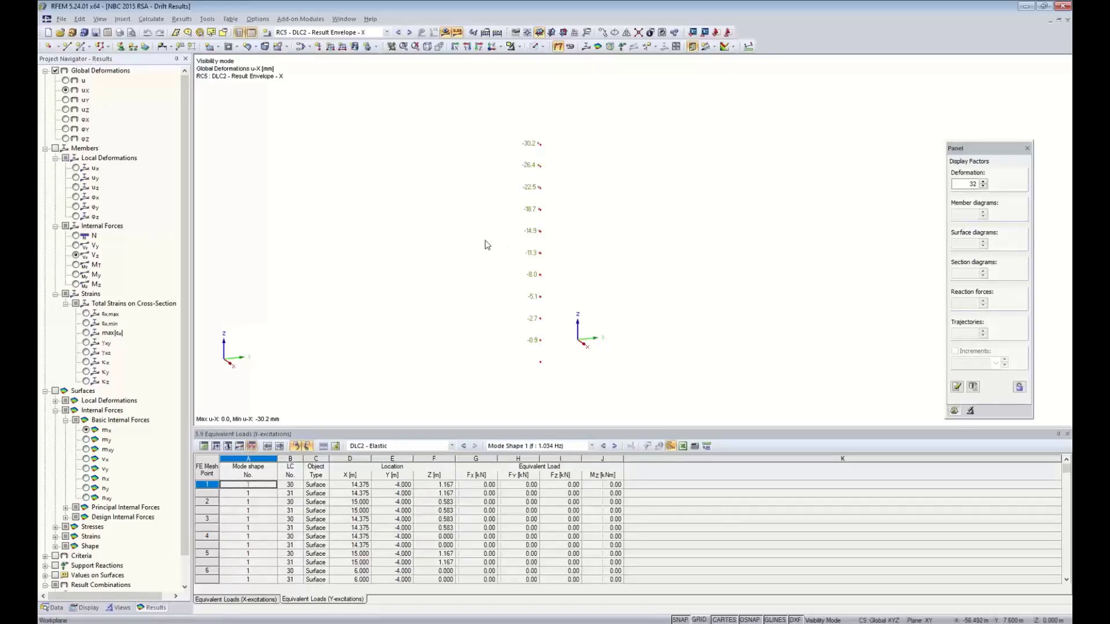
middle_click_drag(487, 245, 594, 168, "ctrl")
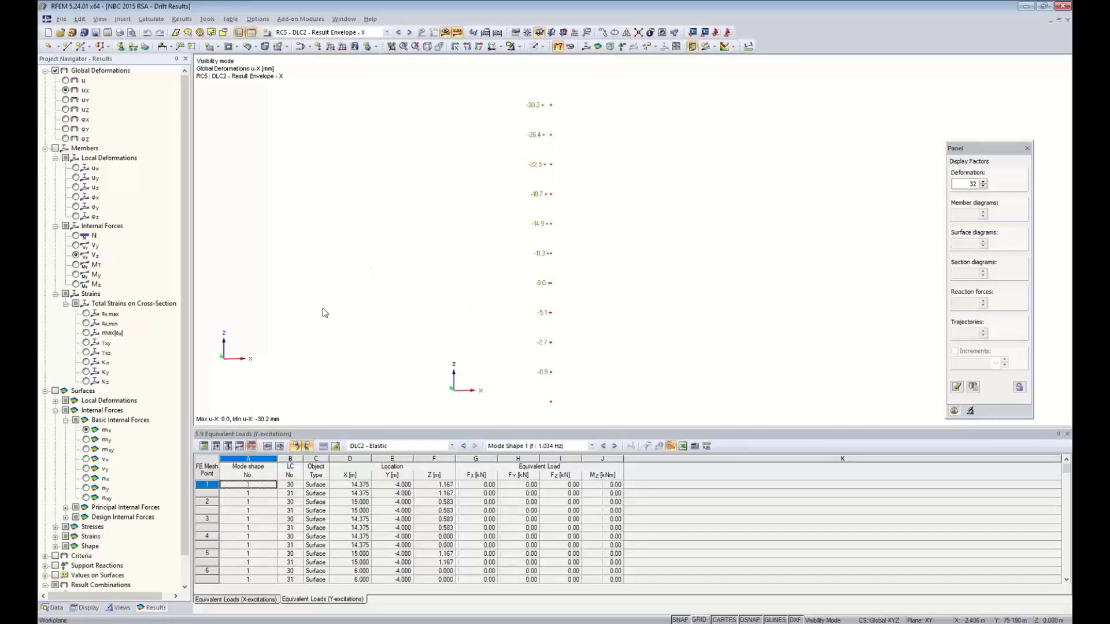
left_click(88, 607)
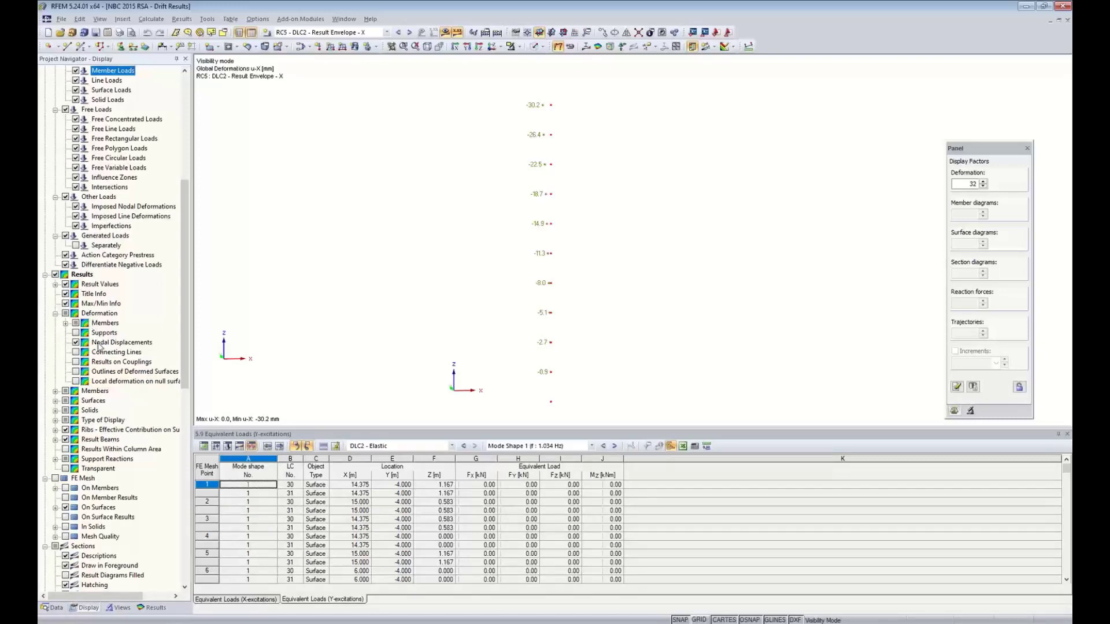
left_click(154, 608)
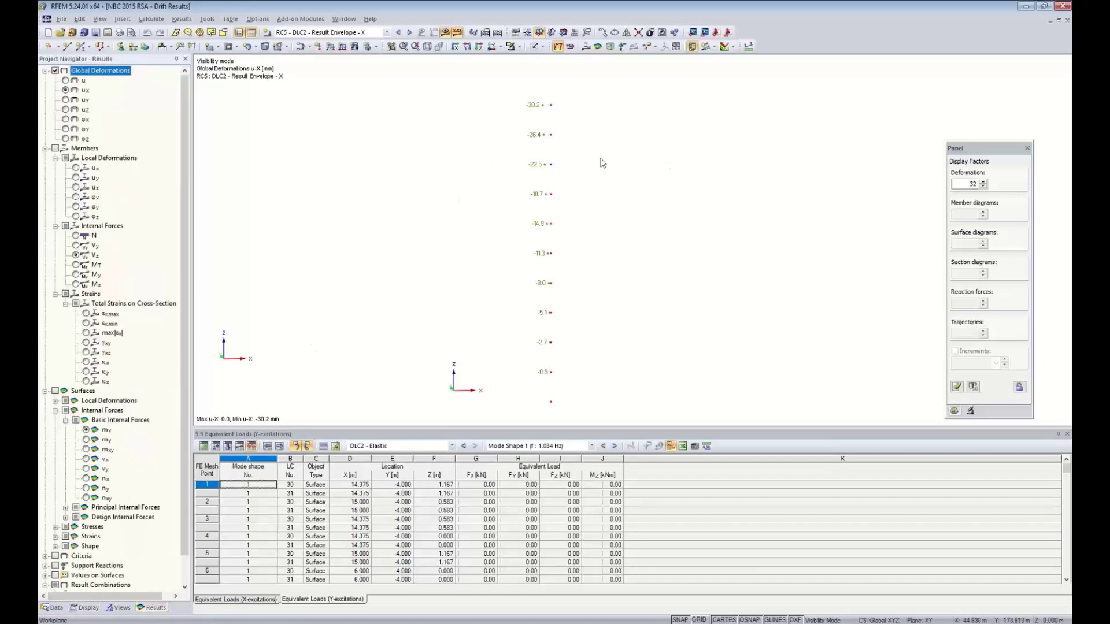
Examine the u-X displacement values node by node between the roof and the base to compare adjacent stories
middle_click_drag(578, 143, 572, 160)
scroll(560, 138, "up", 3)
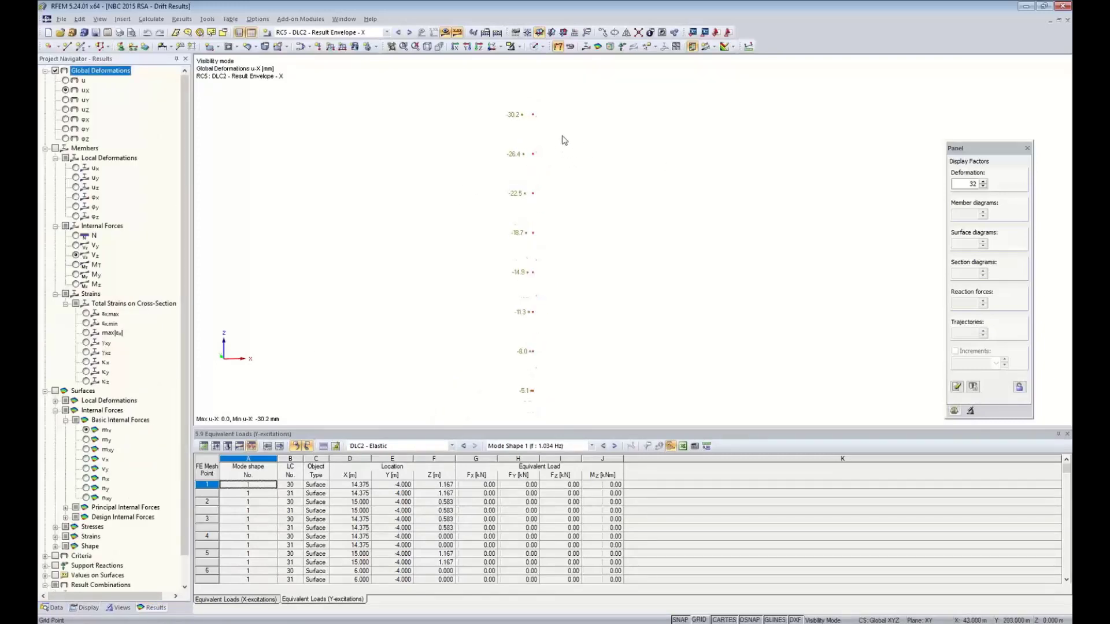
scroll(560, 137, "down", 2)
middle_click_drag(582, 269, 574, 180)
scroll(528, 359, "up", 3)
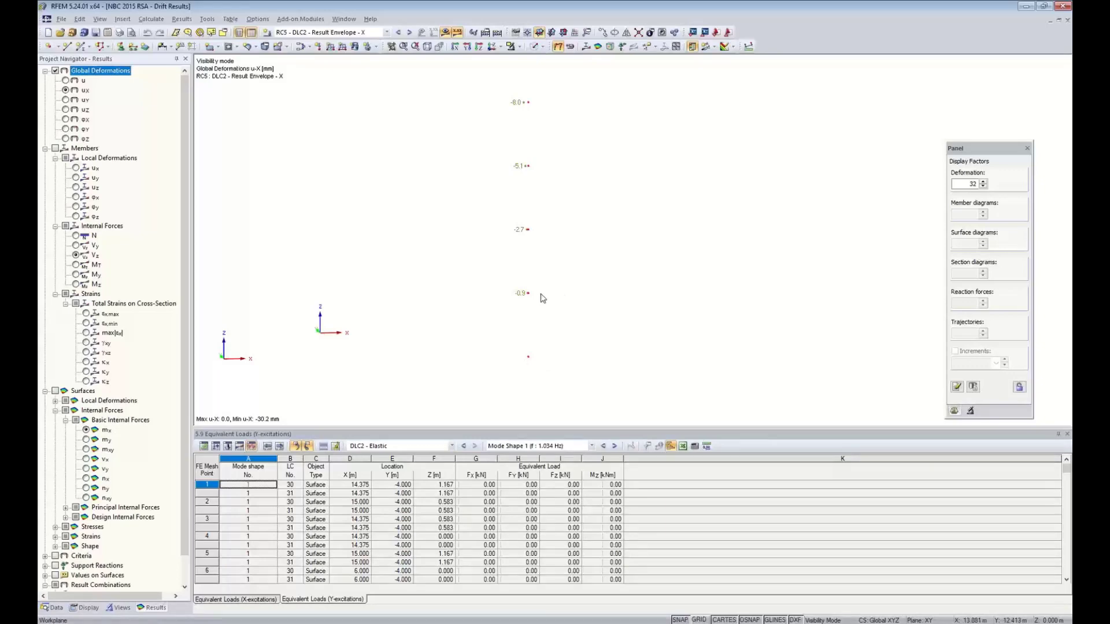
scroll(535, 264, "up", 1)
middle_click_drag(541, 265, 554, 267, "ctrl")
scroll(554, 266, "down", 1)
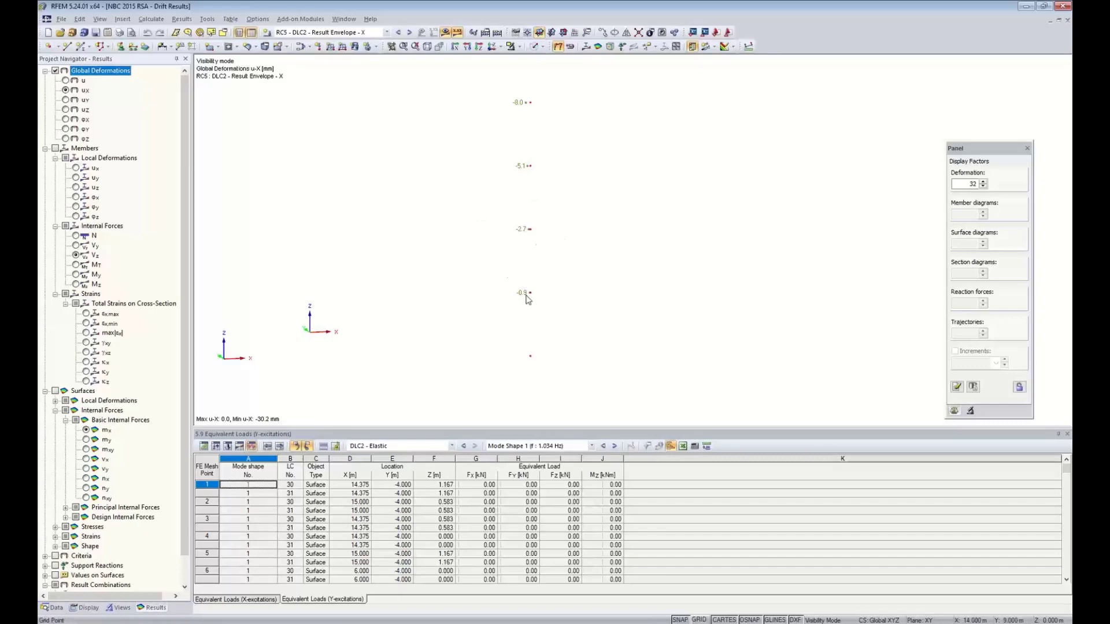
middle_click_drag(559, 221, 557, 255)
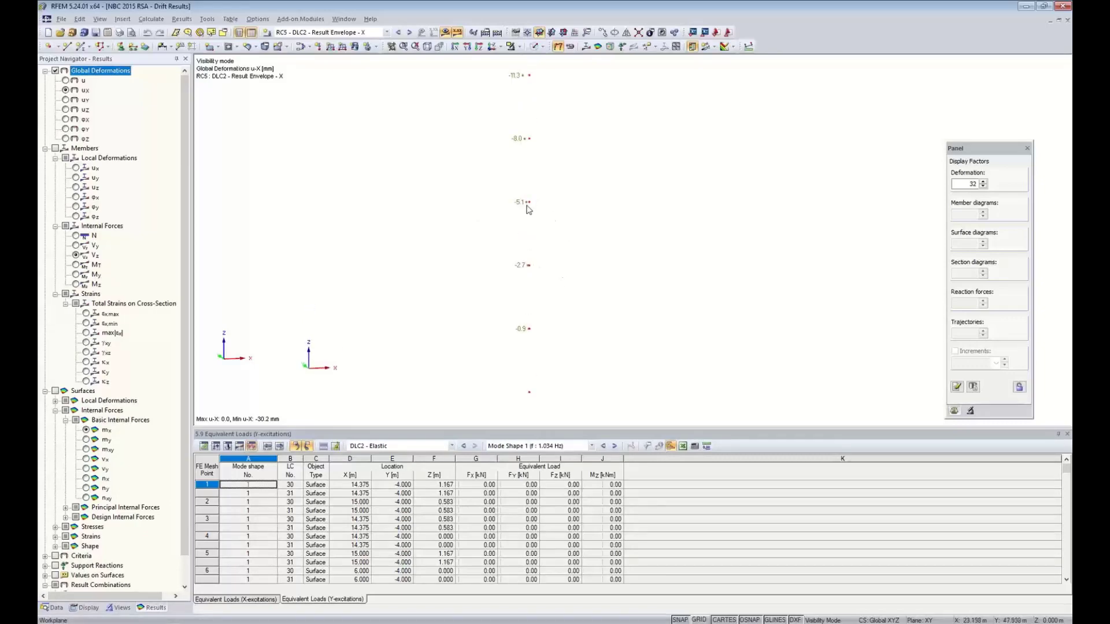
scroll(544, 253, "down", 5)
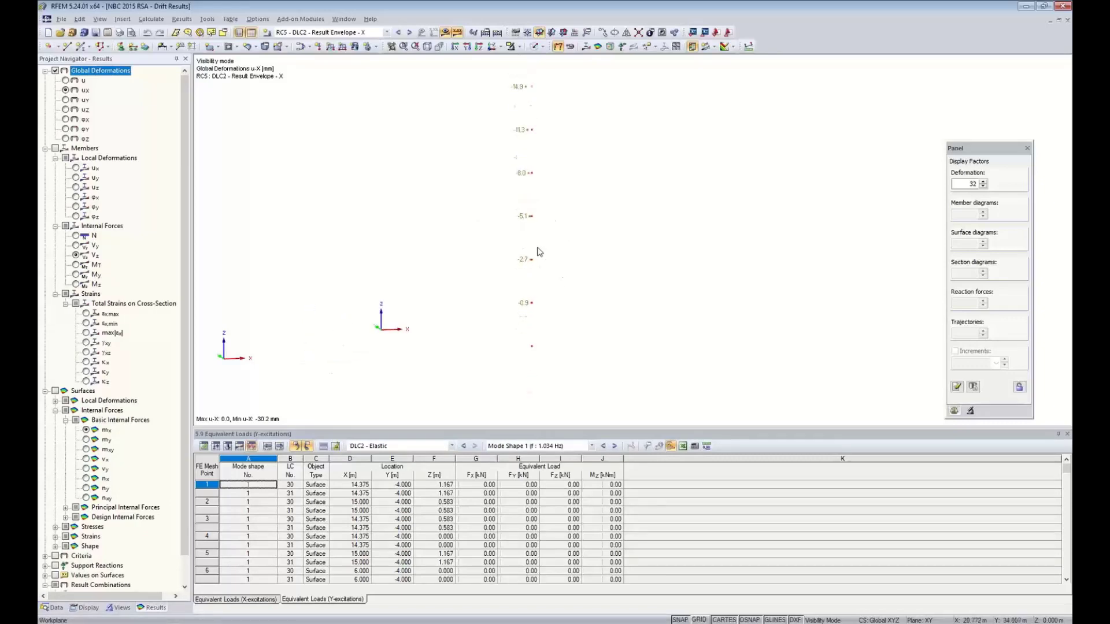
scroll(546, 185, "up", 4)
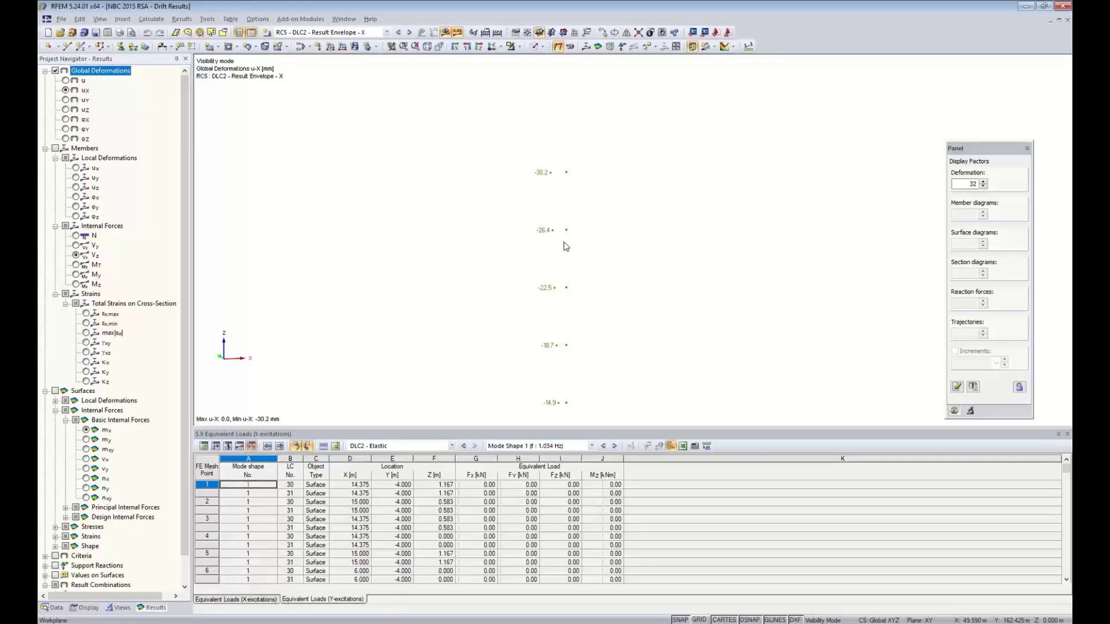
scroll(597, 213, "down", 3)
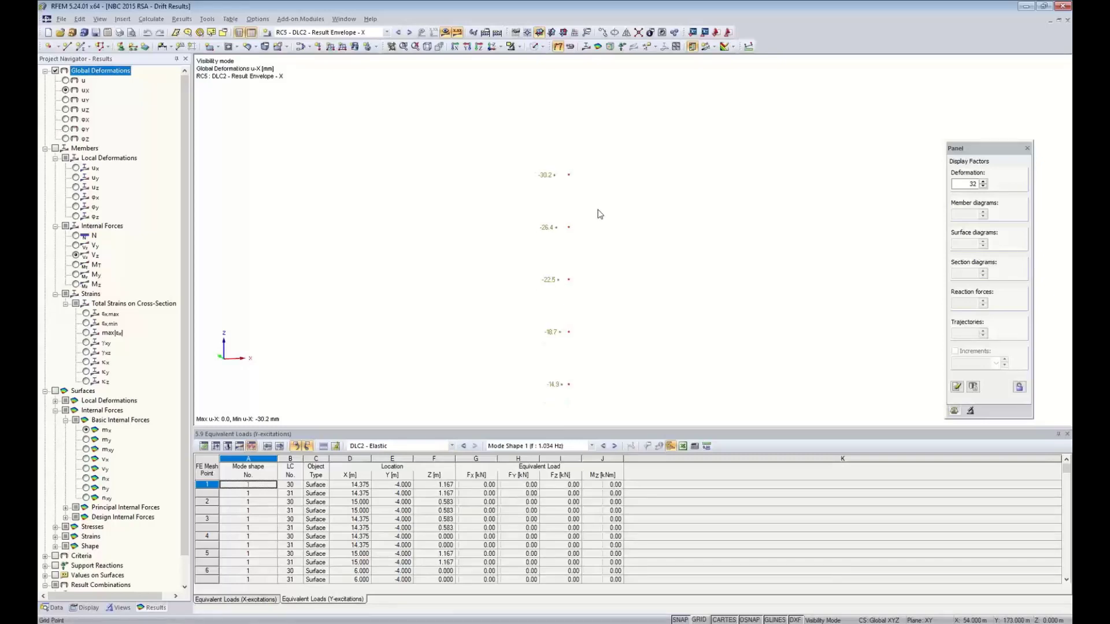
middle_click_drag(638, 281, 598, 195)
scroll(597, 197, "down", 1)
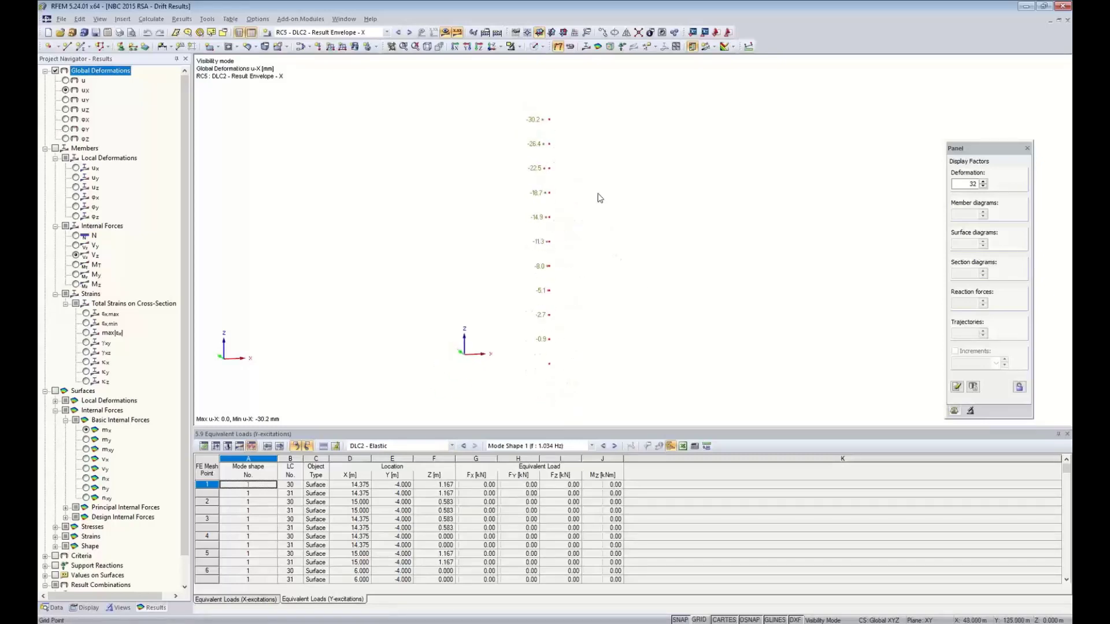
Select the full row of drift nodes and bring up the result table with the nodal deformations
left_click(584, 146)
mouse_move(537, 99)
left_mouse_down()
mouse_move(555, 137)
mouse_move(593, 403)
left_mouse_up()
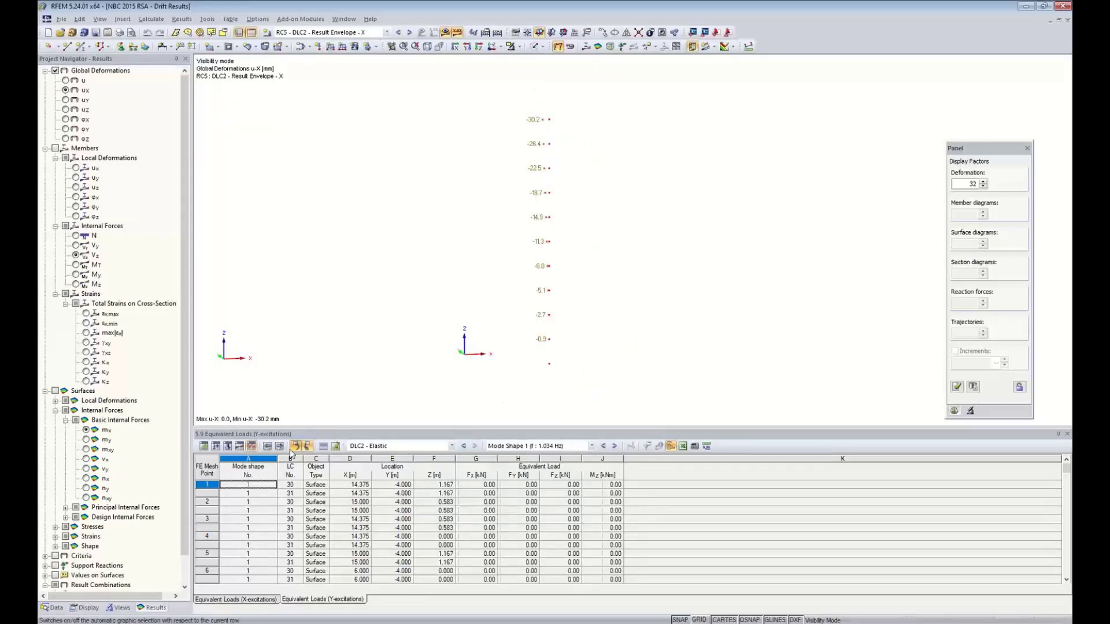
left_click(240, 446)
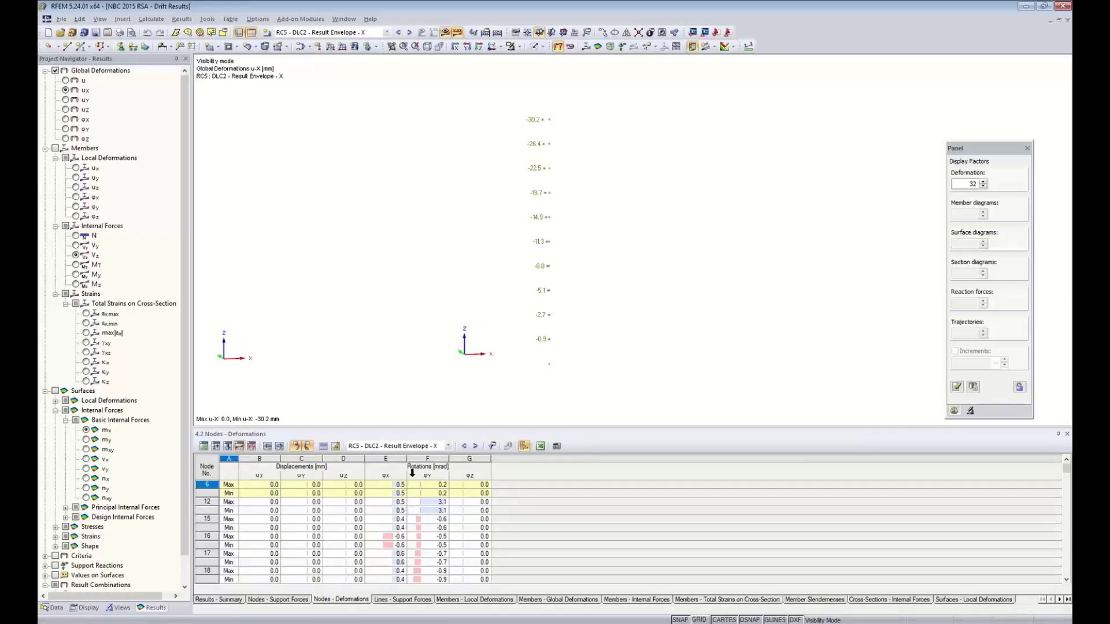
Reselect the drift nodes, limit the nodal deformations table to graphically selected objects, and enlarge the table to show all its rows
middle_click_drag(472, 267, 488, 248)
scroll(489, 248, "down", 1)
left_click_drag(523, 79, 608, 329)
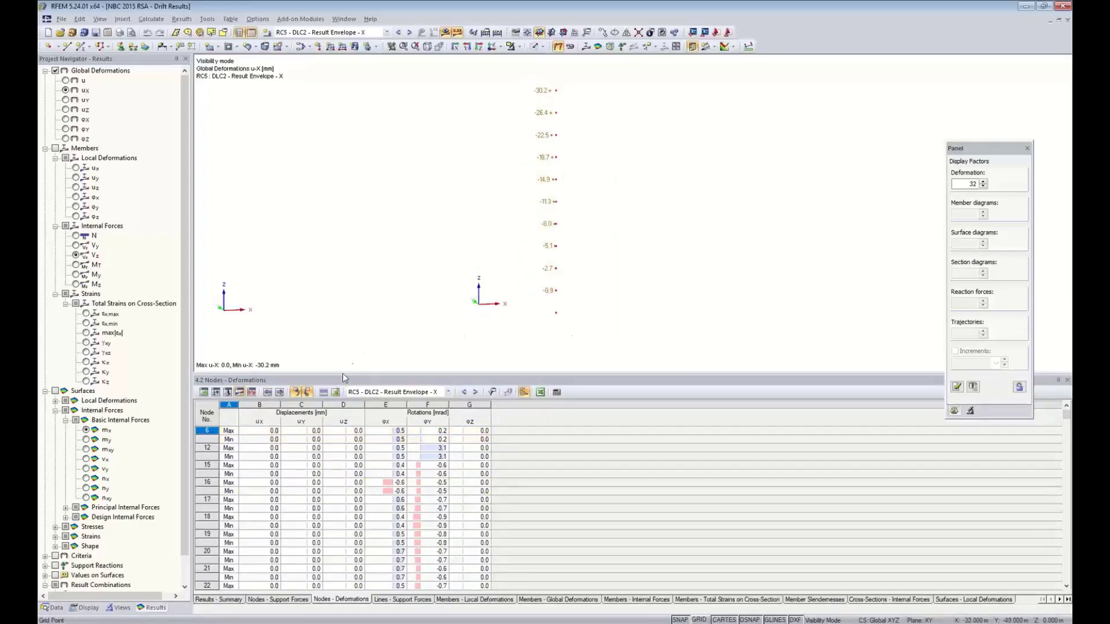
left_click(335, 393)
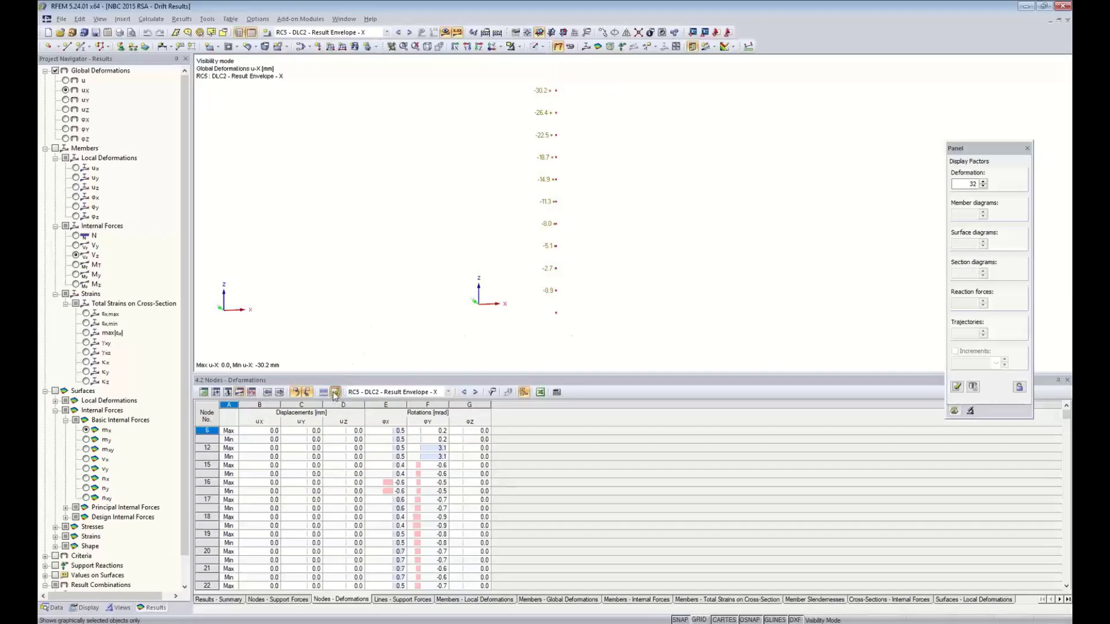
left_click_drag(337, 377, 339, 292)
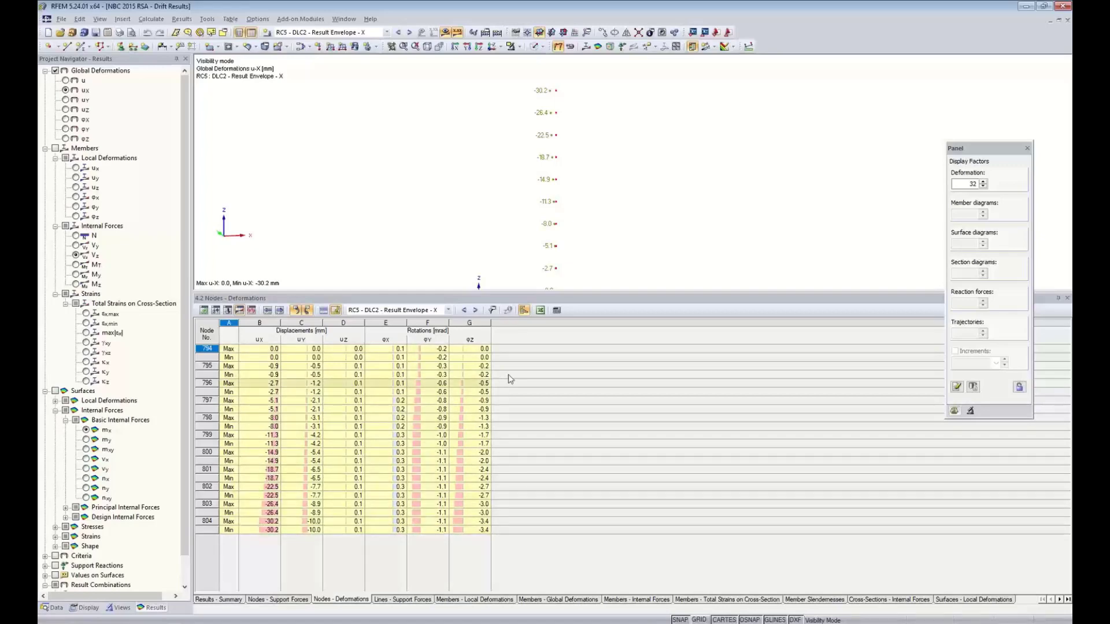
Review the table export options for Microsoft Excel and CSV, and leave the dialog without exporting
left_click(540, 311)
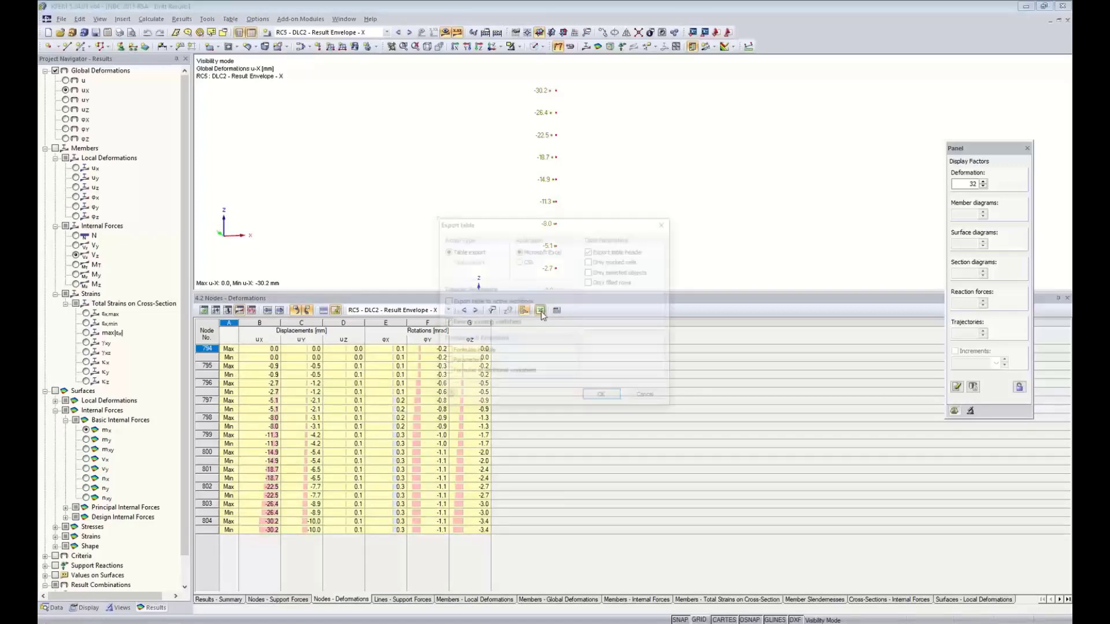
left_click_drag(566, 222, 751, 160)
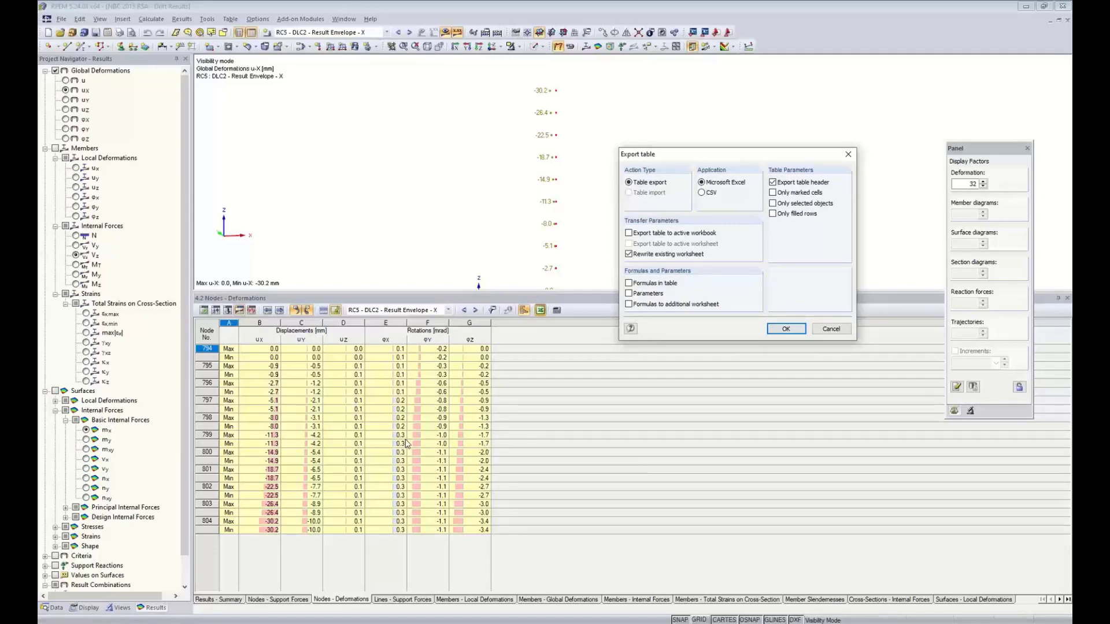
left_click(830, 332)
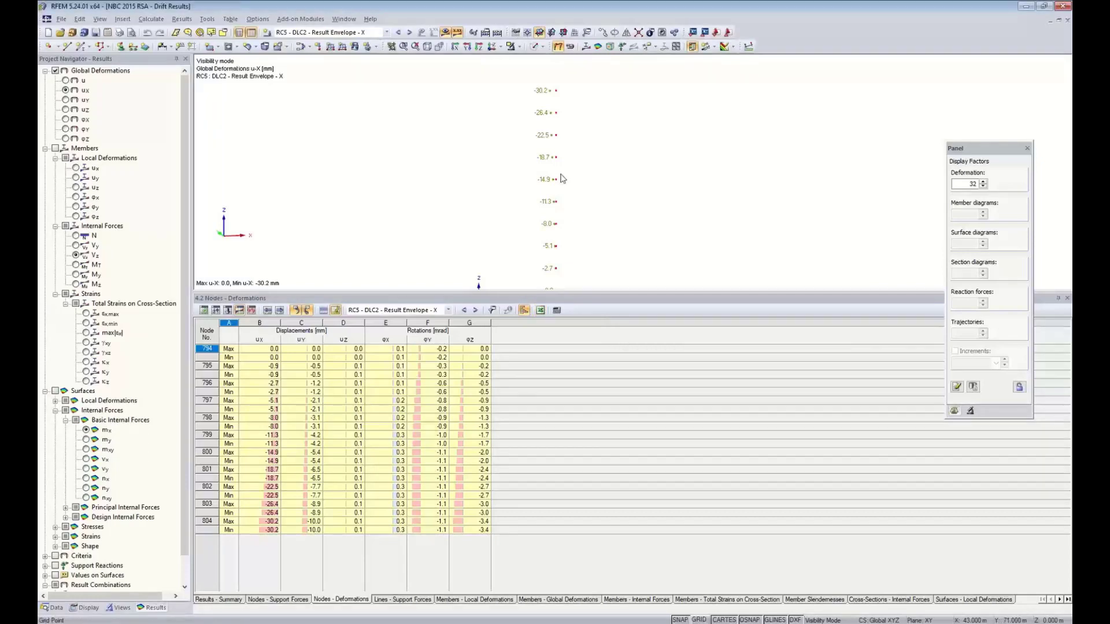
Switch to the PowerPoint slide show with the Dlubal Software Information slide
key("super+Tab")
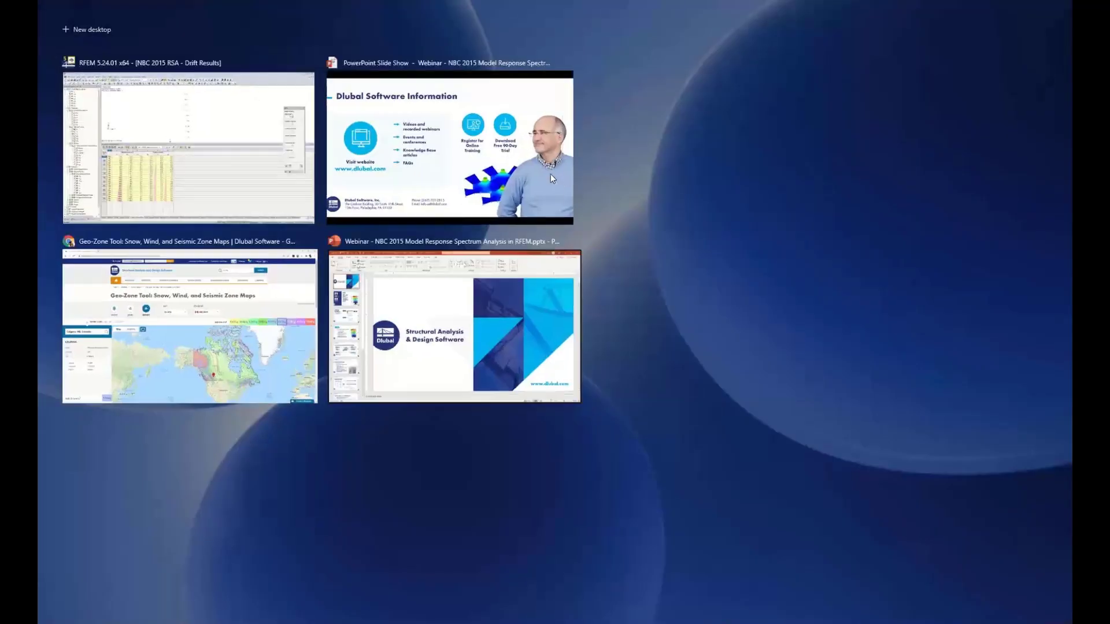
left_click(463, 160)
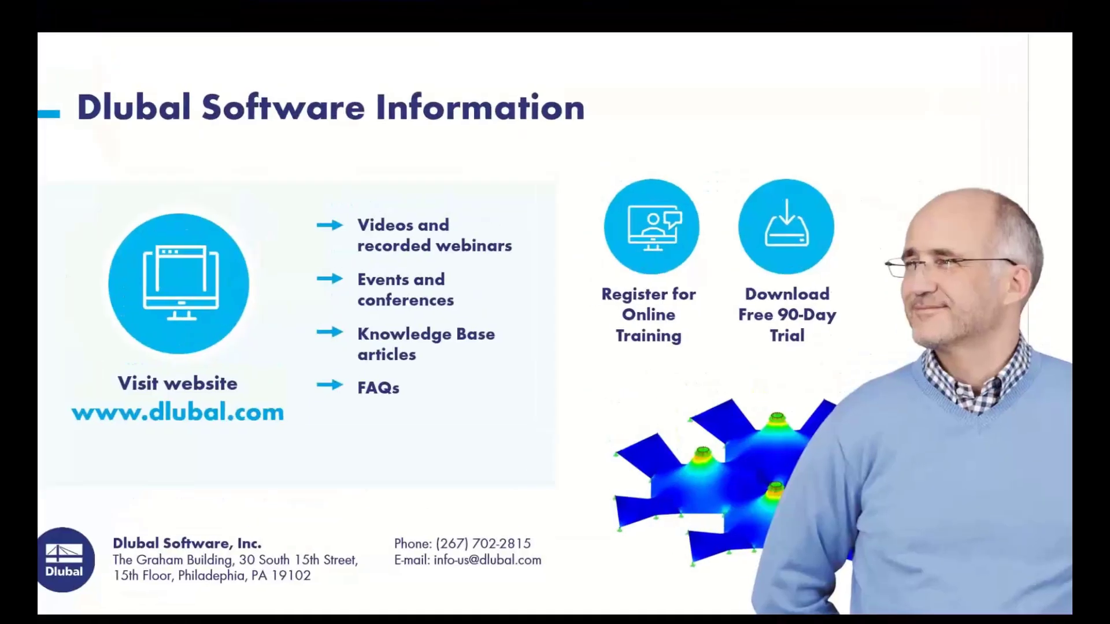